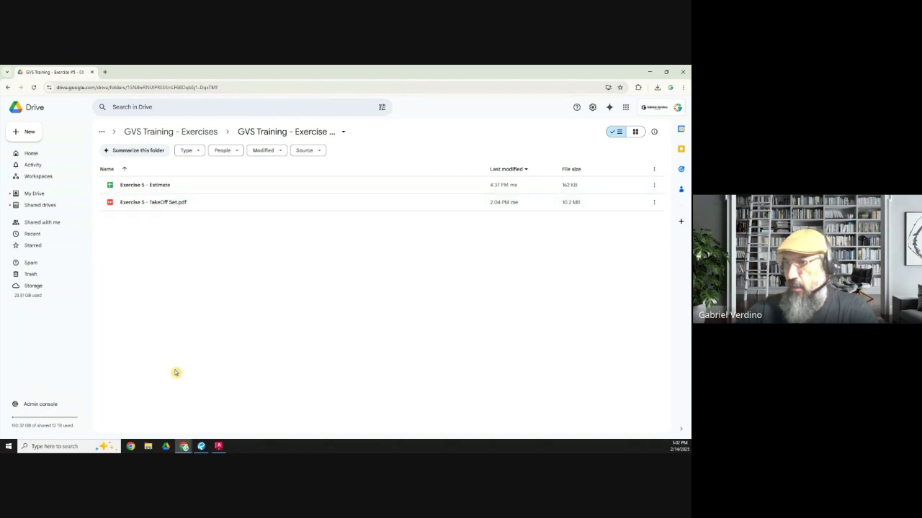
- Switch to Bluebeam Revu and examine the highlighted millwork block in the living wing on floor plan A1.00
left_click(201, 447)
scroll(276, 251, "down", 3)
scroll(277, 250, "down", 4)
scroll(342, 253, "up", 4)
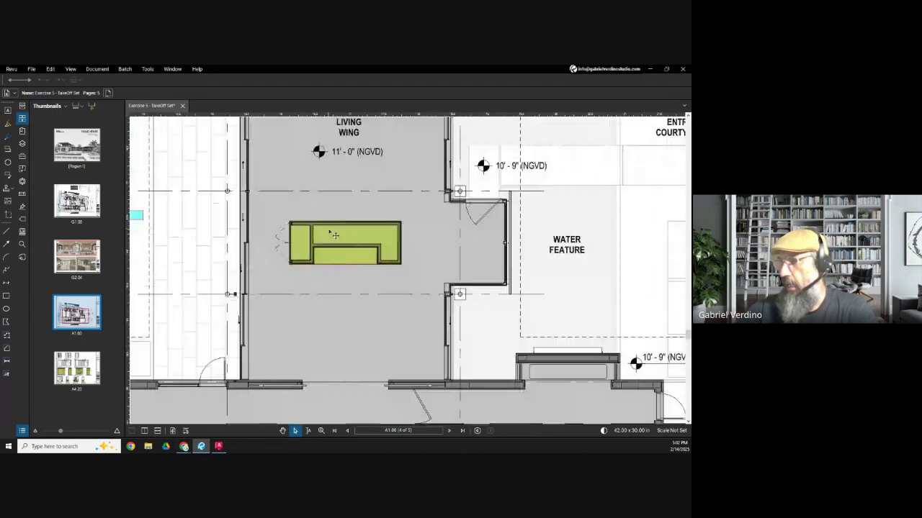
scroll(316, 239, "up", 2)
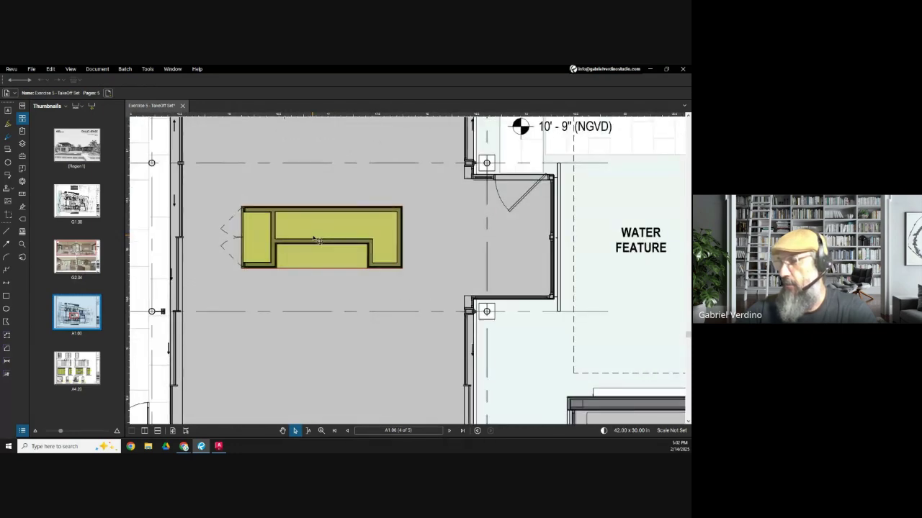
left_click_drag(311, 252, 341, 257)
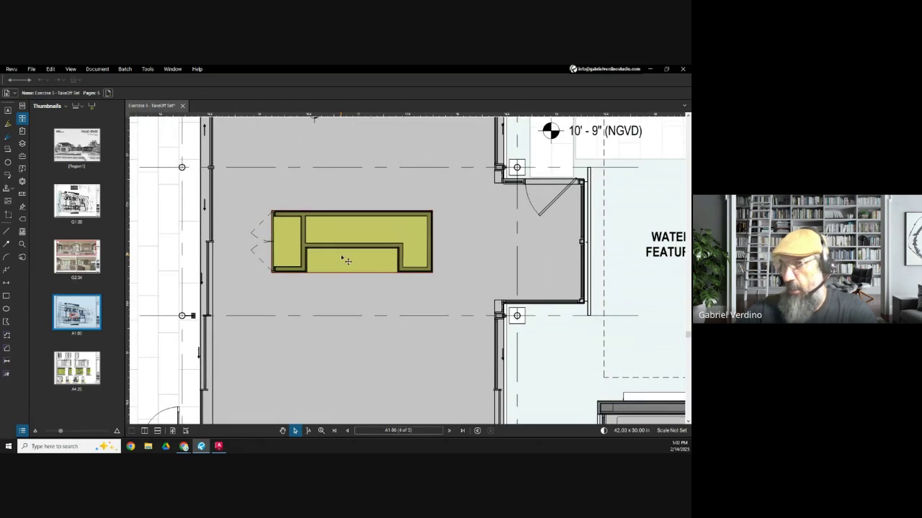
scroll(338, 259, "up", 1)
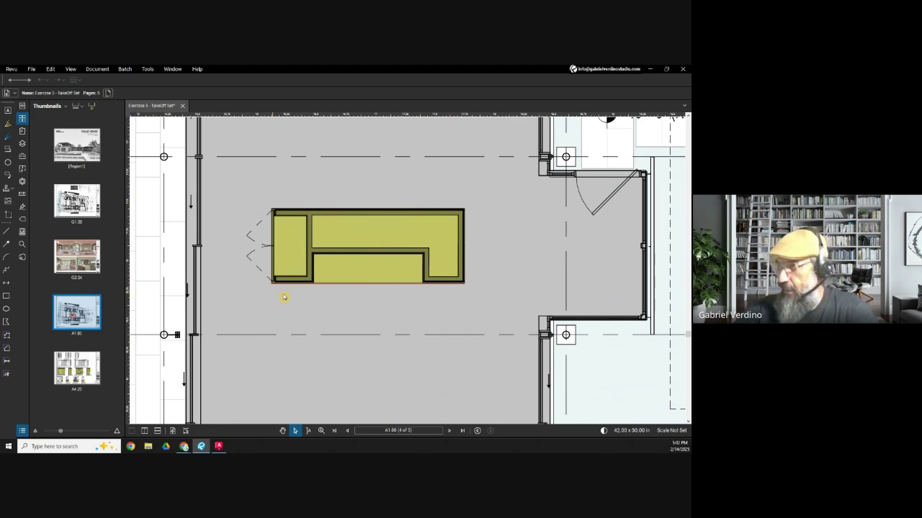
scroll(374, 246, "down", 1)
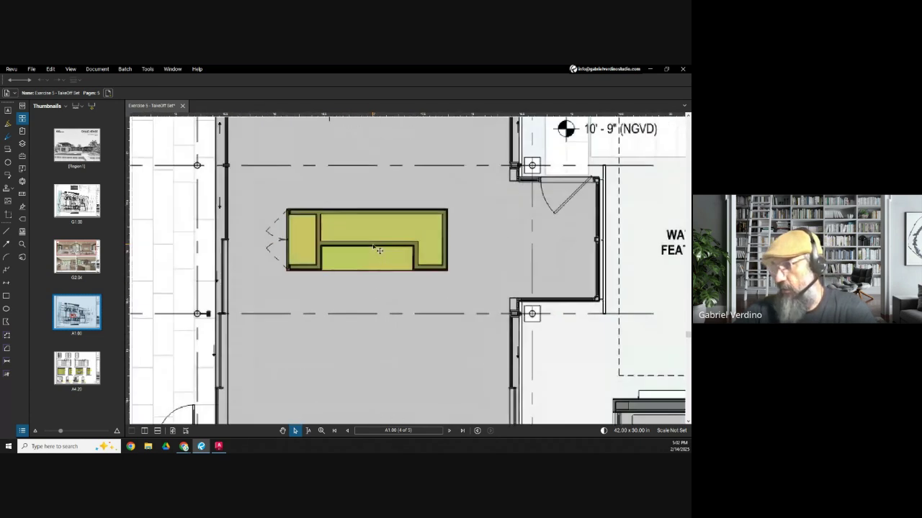
scroll(360, 255, "up", 1)
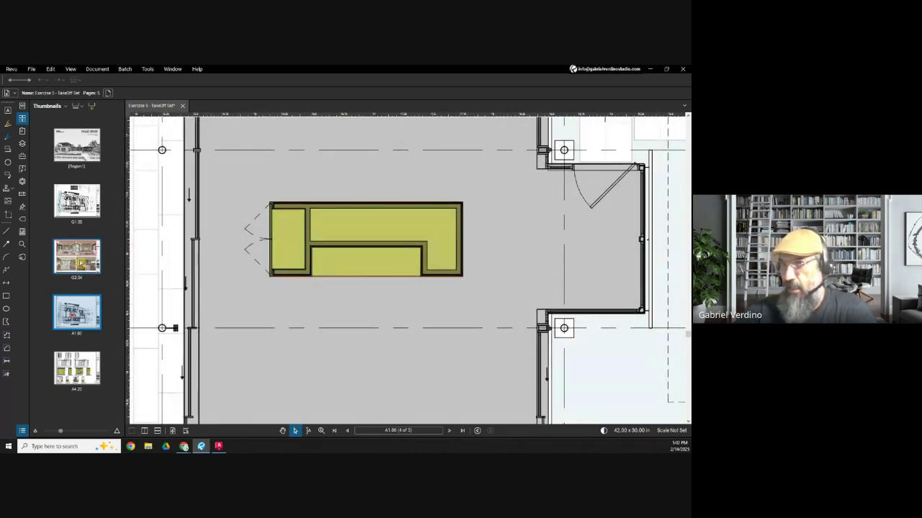
- Open sheet G2.04 and examine the living room and dining room renderings showing the millwork volume
left_click(78, 261)
scroll(360, 252, "down", 2)
scroll(360, 252, "down", 3)
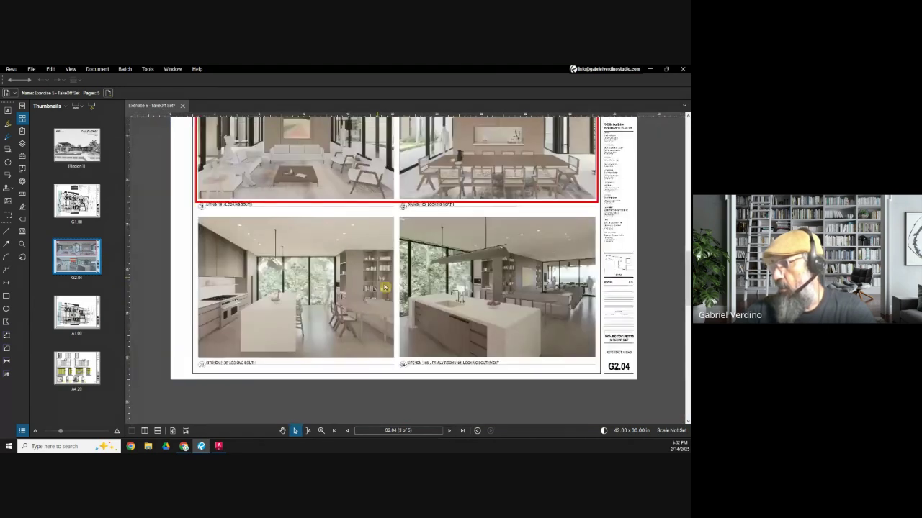
scroll(276, 236, "up", 5)
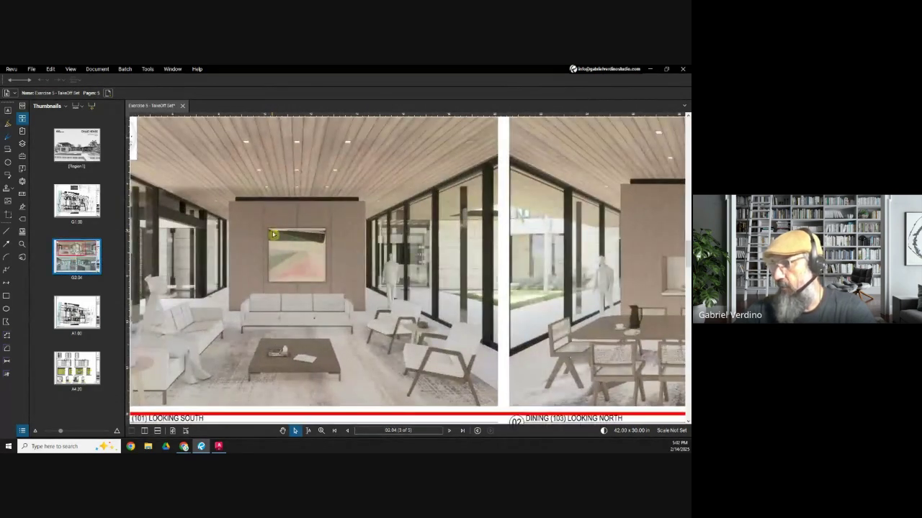
scroll(276, 236, "down", 3)
scroll(484, 258, "up", 3)
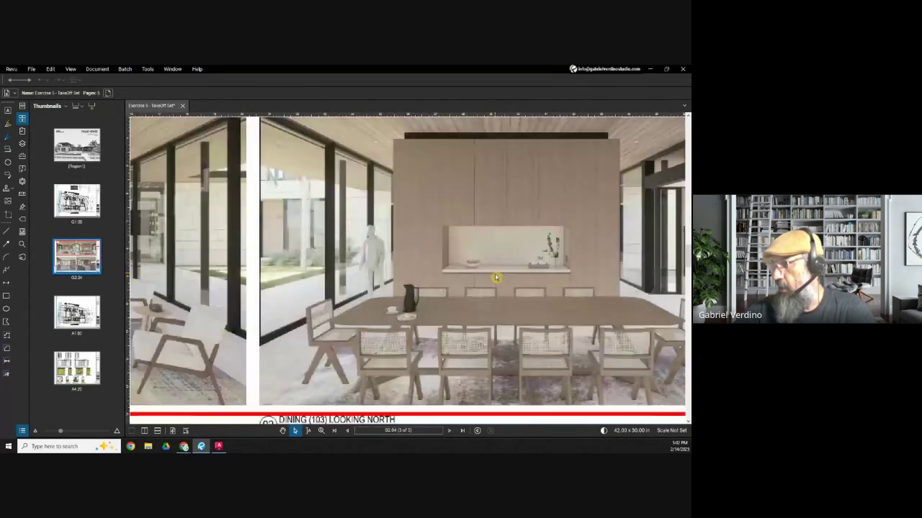
- Open sheet A4.20 and examine the highlighted living millwork elevations 06 to 09
left_click(77, 368)
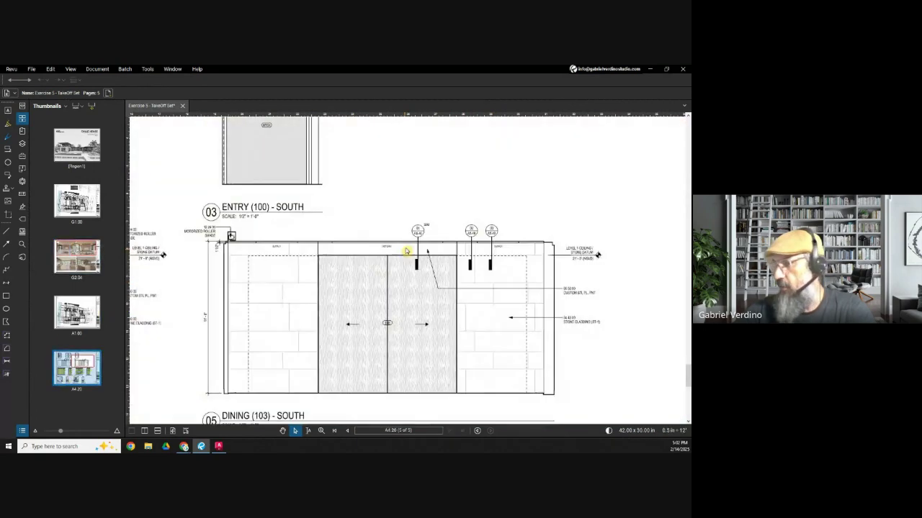
scroll(323, 330, "down", 4)
scroll(322, 330, "up", 3)
scroll(323, 330, "up", 2)
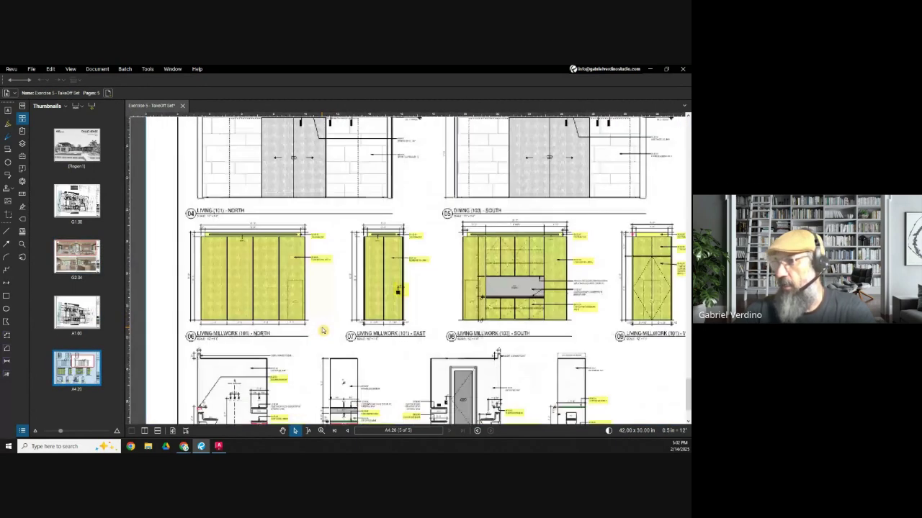
scroll(322, 329, "up", 1)
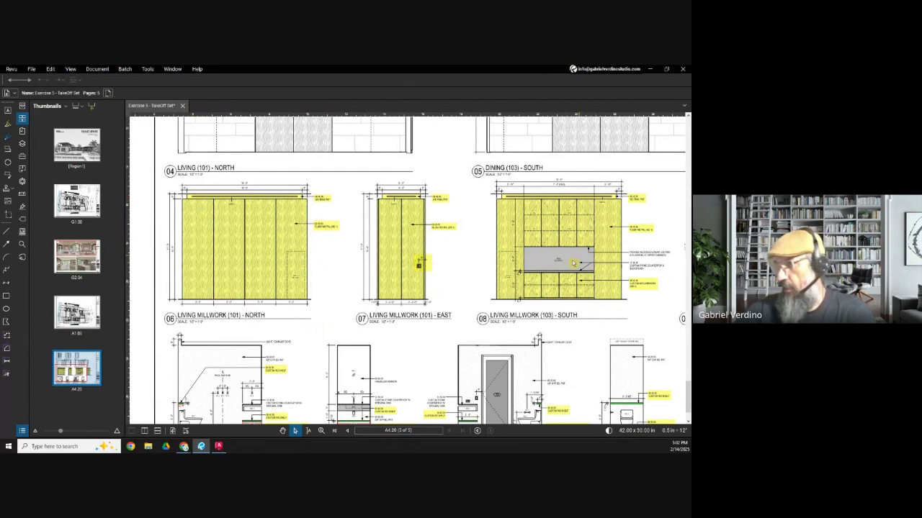
scroll(549, 242, "down", 4)
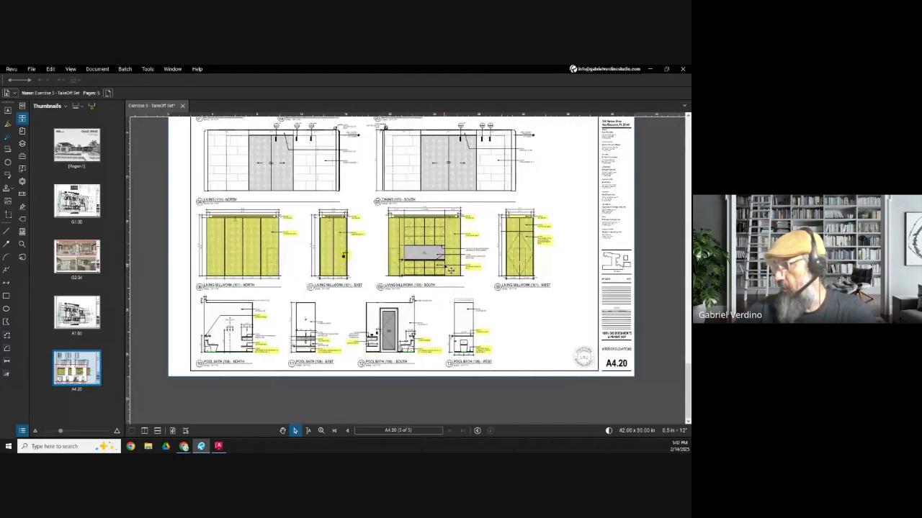
scroll(409, 263, "down", 4)
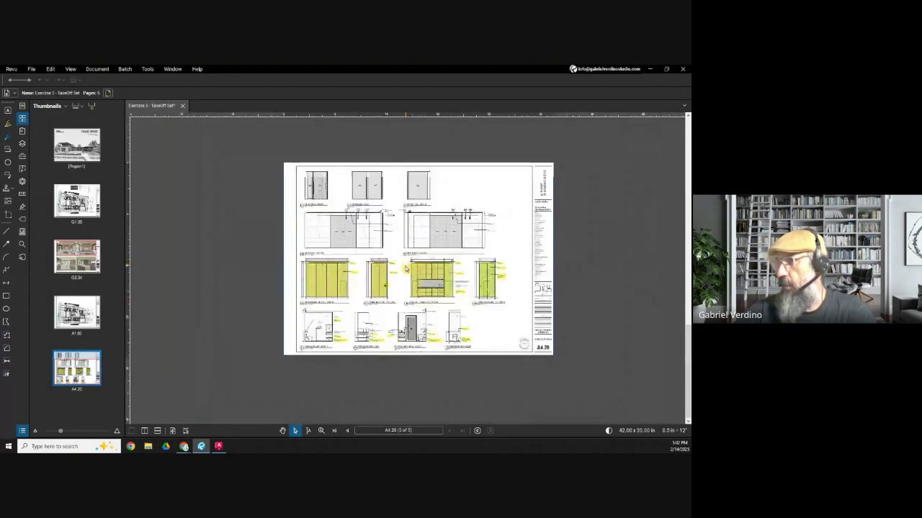
scroll(405, 258, "up", 2)
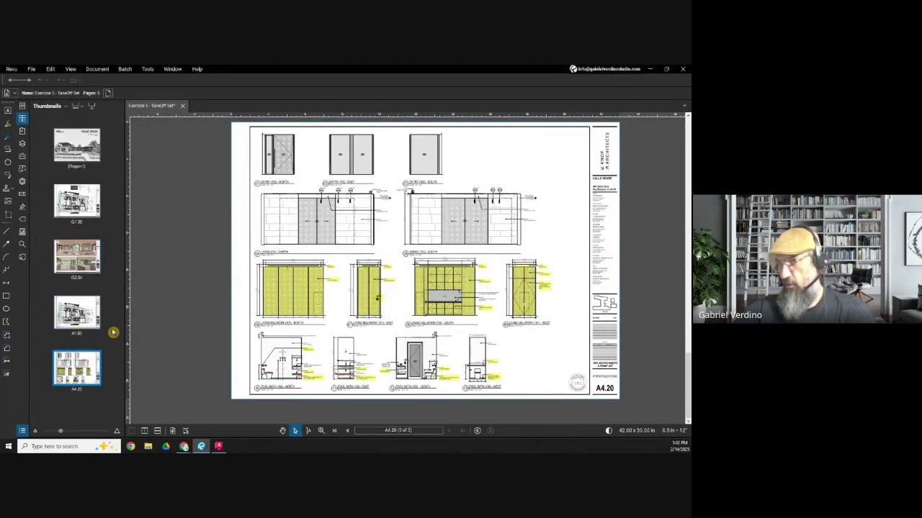
- Return to floor plan A1.00 and inspect the double-door end of the highlighted living wing millwork up close
left_click(78, 309)
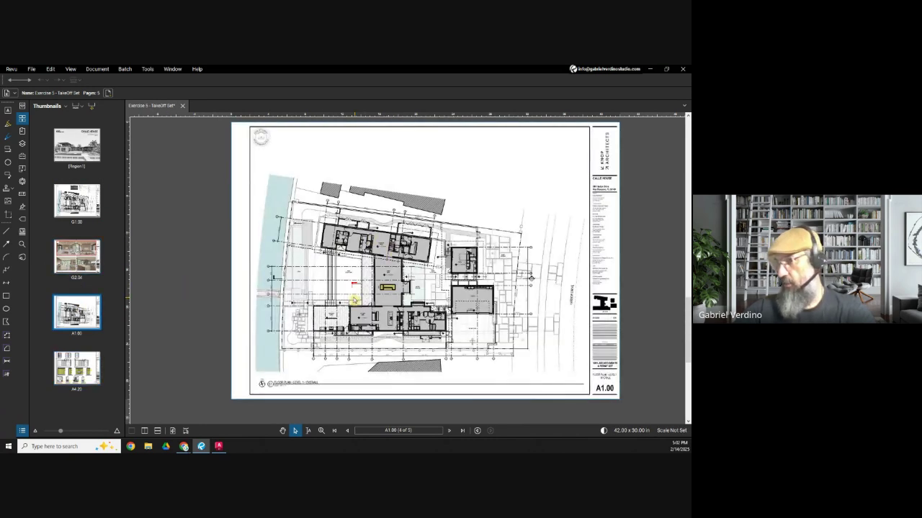
scroll(366, 267, "up", 3)
scroll(365, 268, "up", 4)
scroll(446, 252, "up", 3)
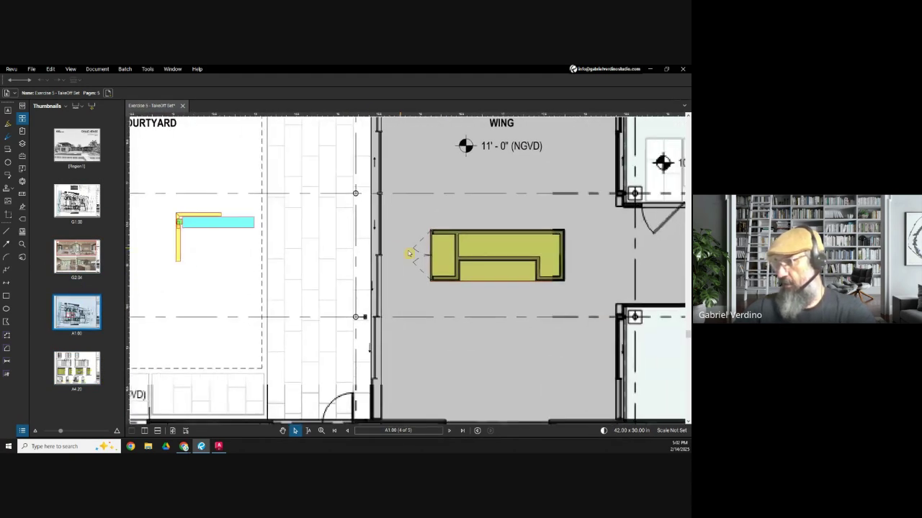
scroll(449, 245, "up", 2)
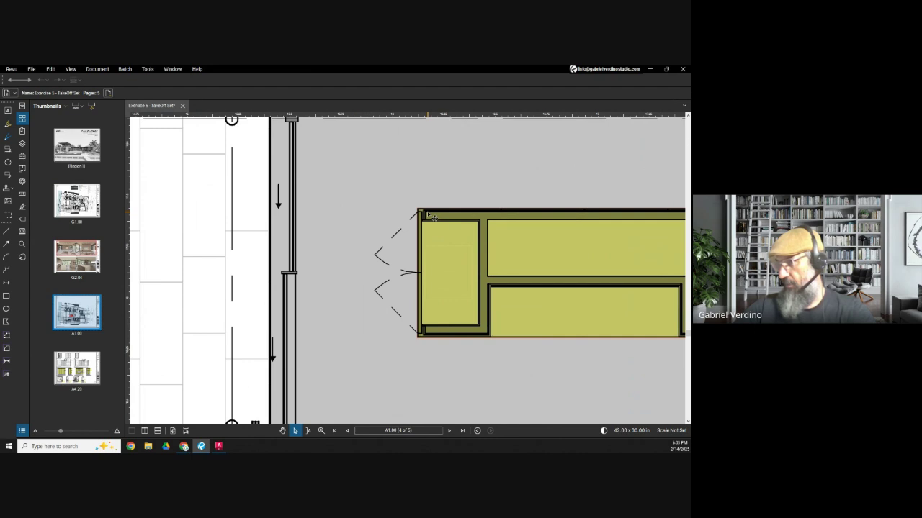
scroll(428, 227, "up", 1)
scroll(428, 227, "up", 1)
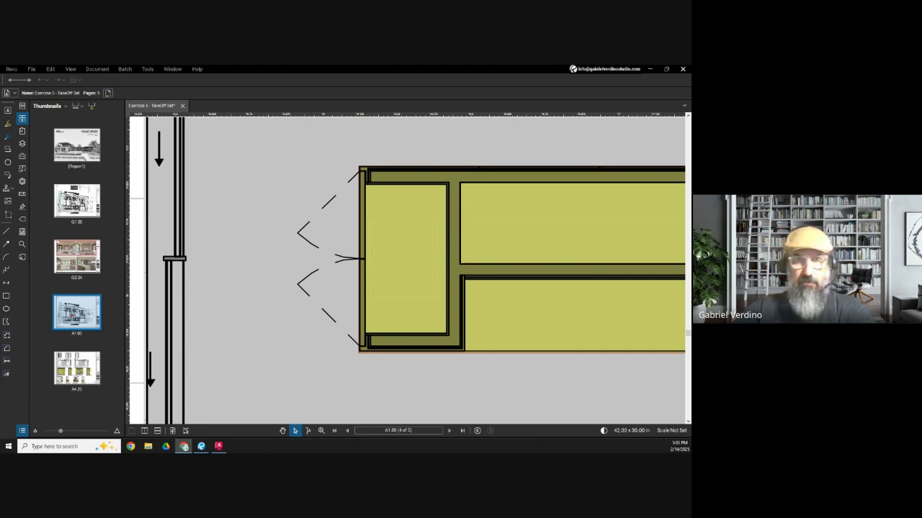
- Switch to Chrome and browse the image results for concealed hinges
left_click(183, 447)
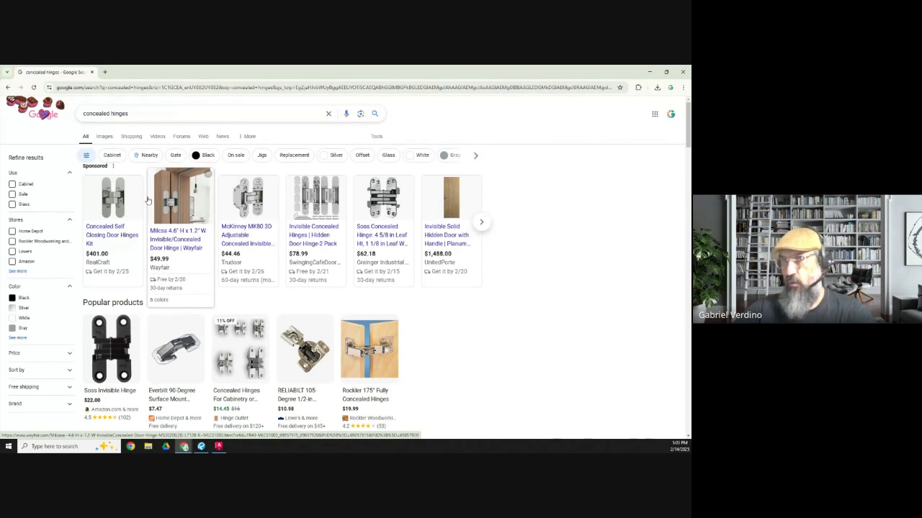
left_click(105, 137)
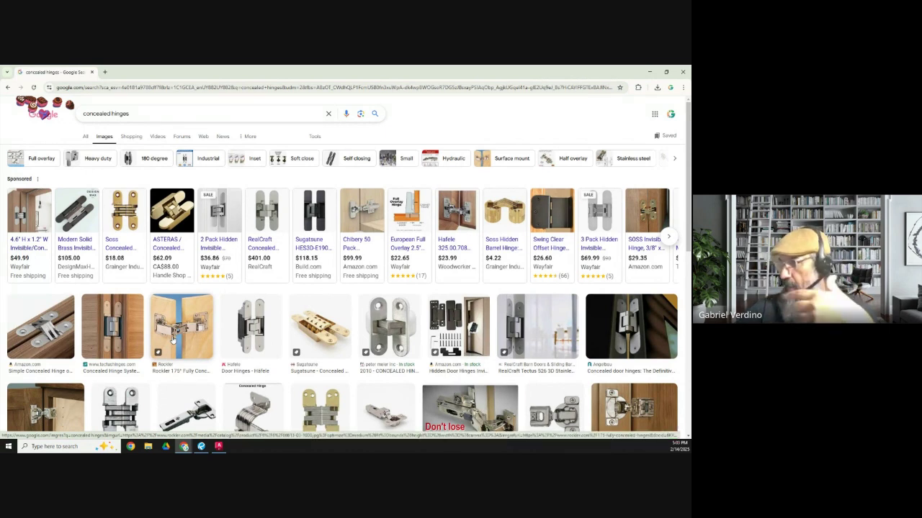
scroll(206, 326, "down", 3)
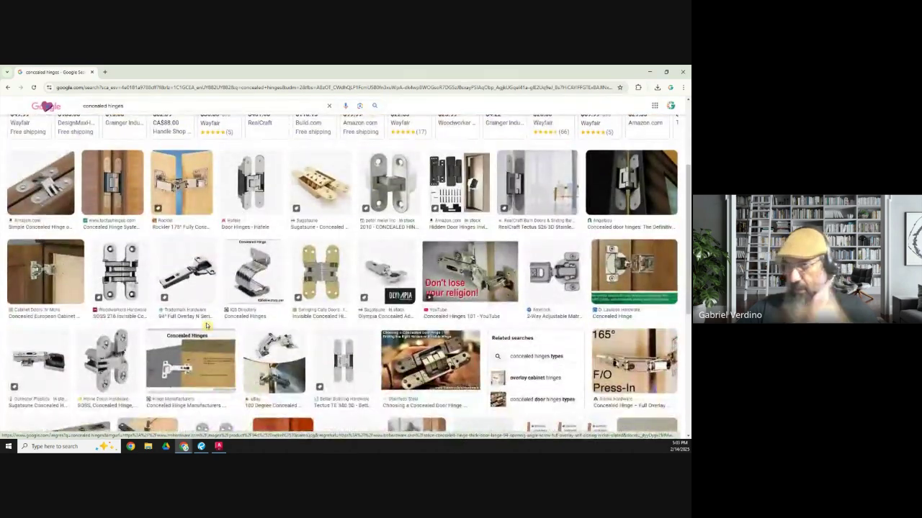
scroll(207, 327, "down", 2)
scroll(206, 326, "down", 3)
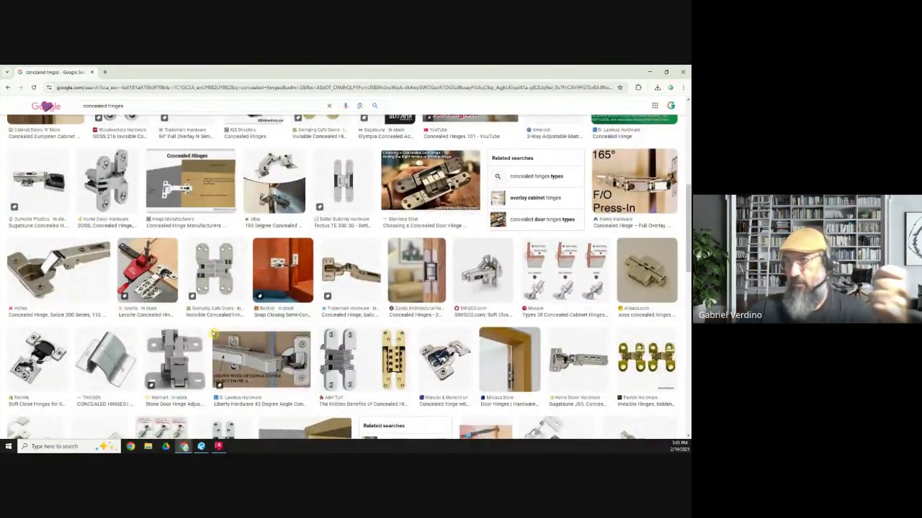
scroll(213, 333, "up", 4)
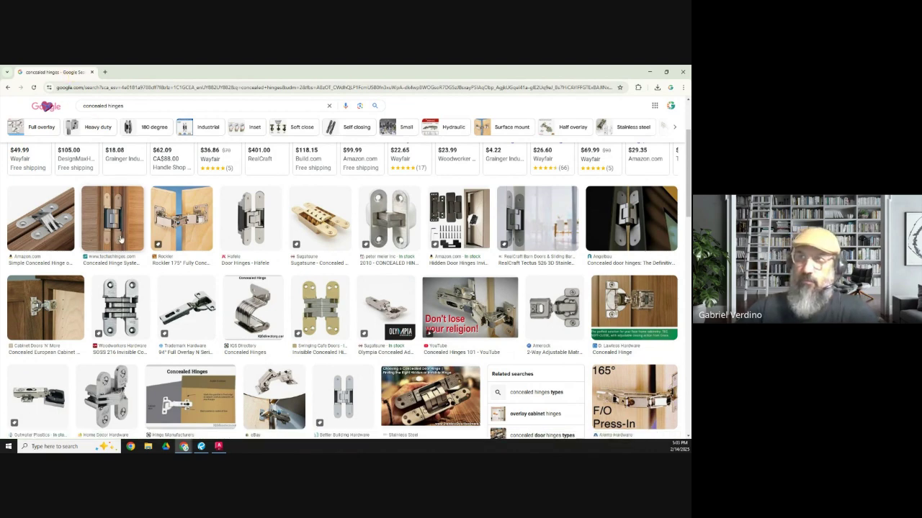
- Switch back to Bluebeam Revu and inspect the door hinge corner of the living wing millwork on A1.00
key("alt+Tab")
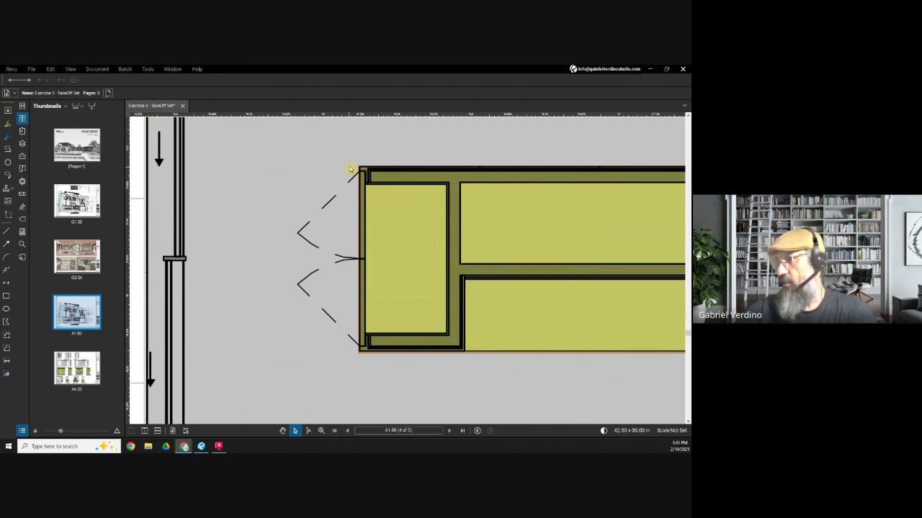
scroll(350, 170, "up", 3)
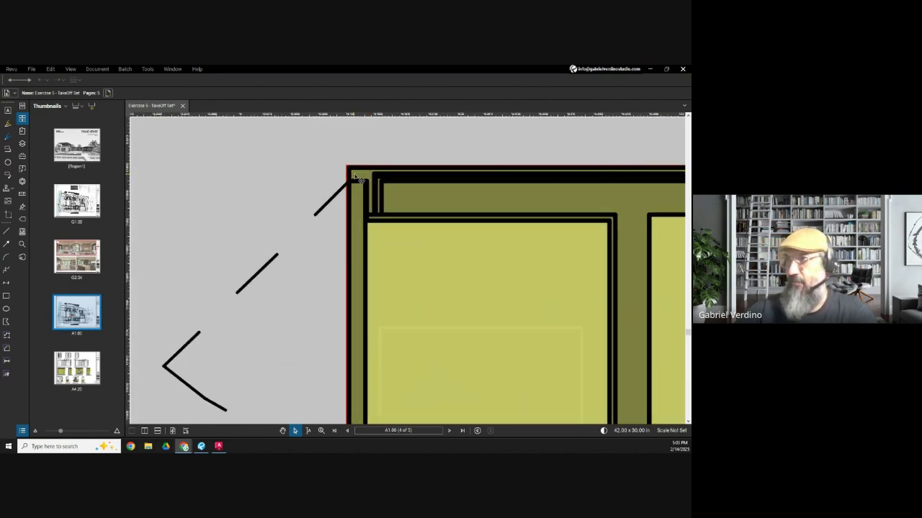
scroll(354, 189, "down", 5)
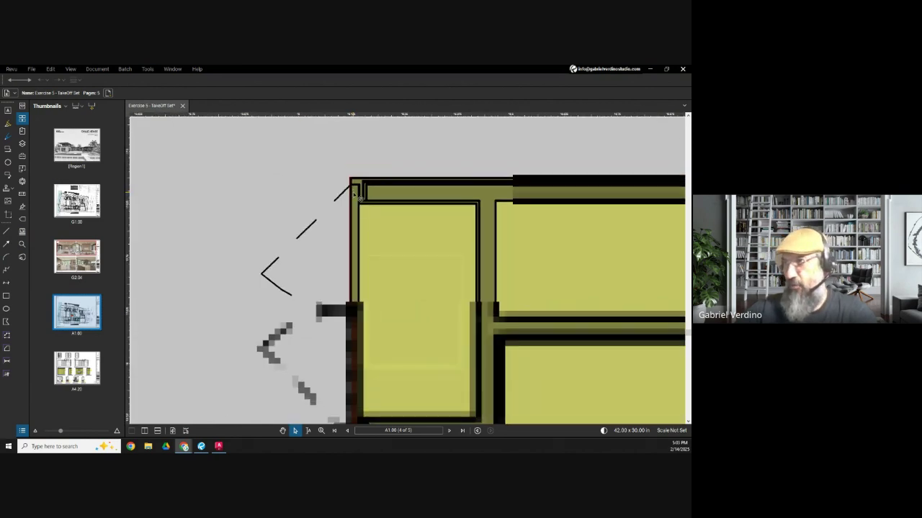
- Examine the coloured corner detail sketch in the courtyard area, selecting its small yellow rectangle and its long cyan rectangle
scroll(220, 212, "up", 5)
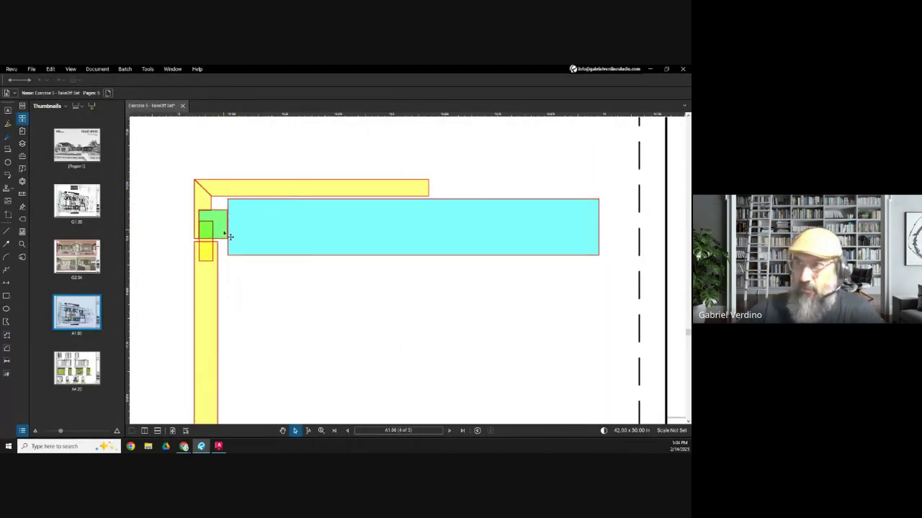
scroll(218, 234, "up", 2)
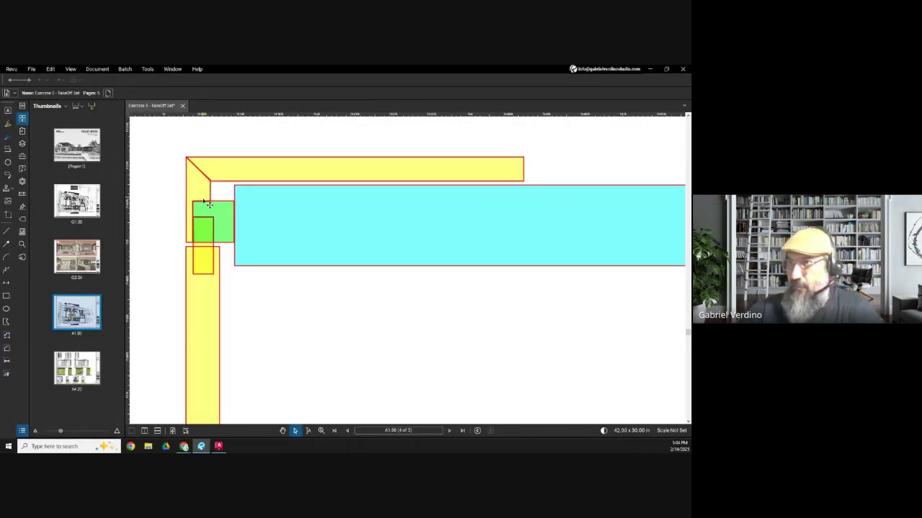
left_click(227, 223)
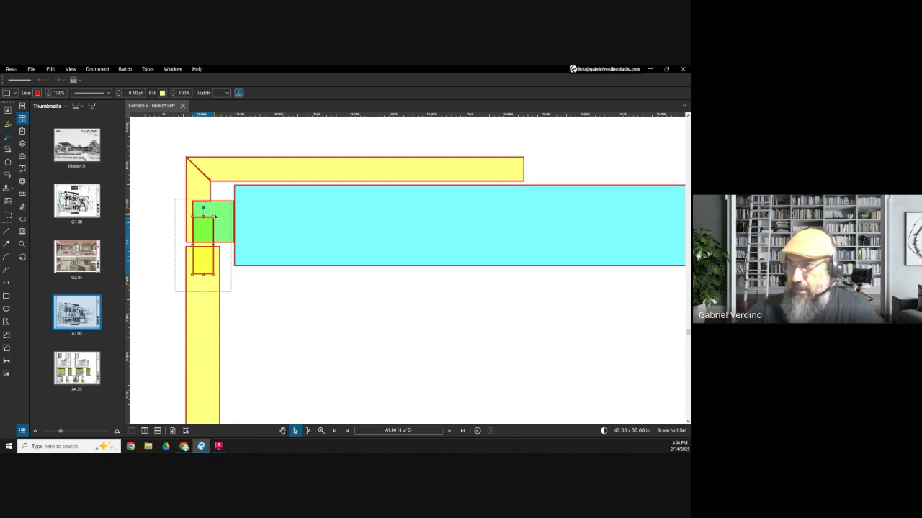
left_click(268, 240)
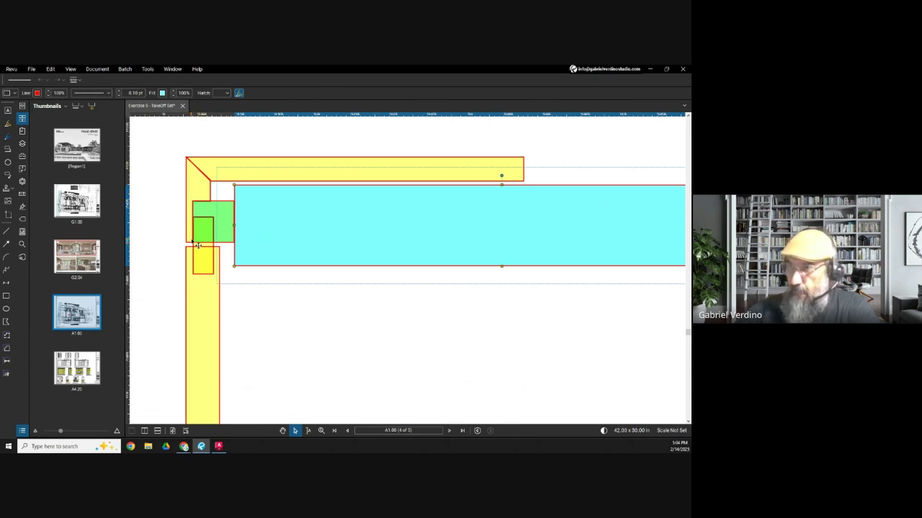
scroll(193, 245, "up", 2)
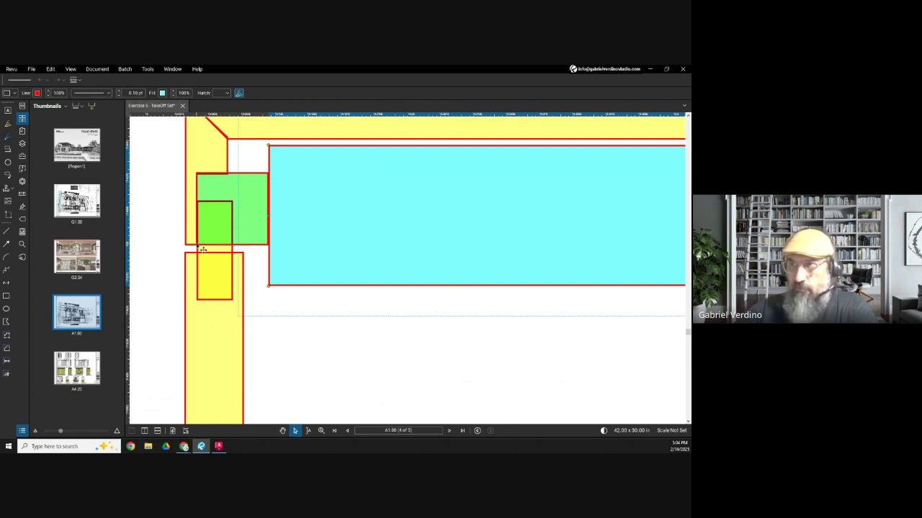
scroll(196, 248, "down", 4)
scroll(200, 249, "up", 4)
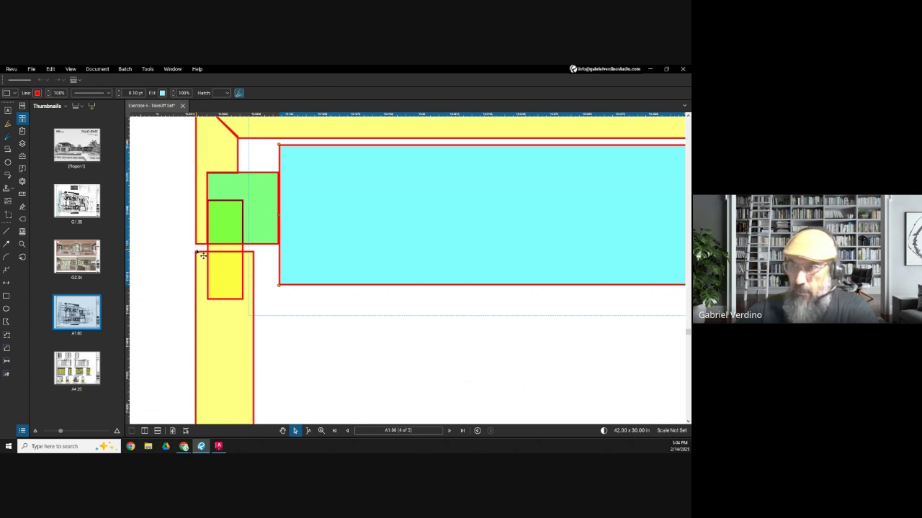
scroll(203, 256, "down", 4)
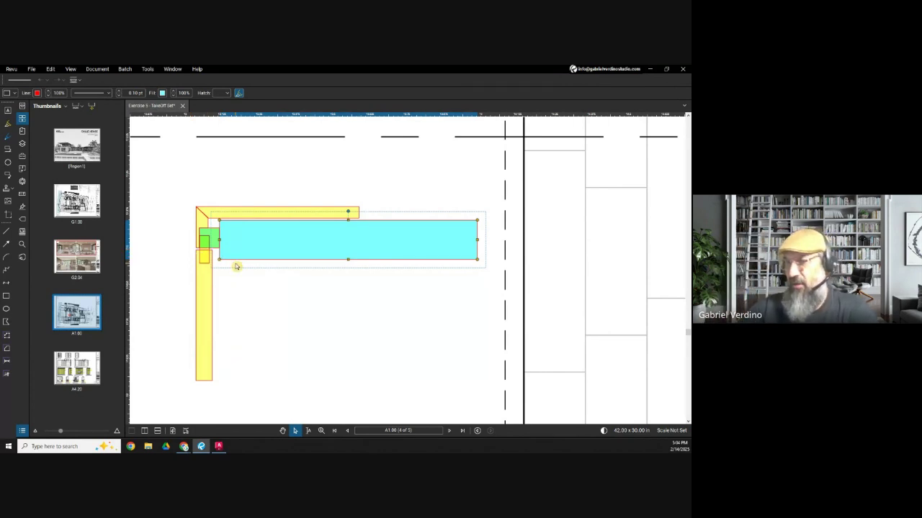
scroll(202, 253, "up", 4)
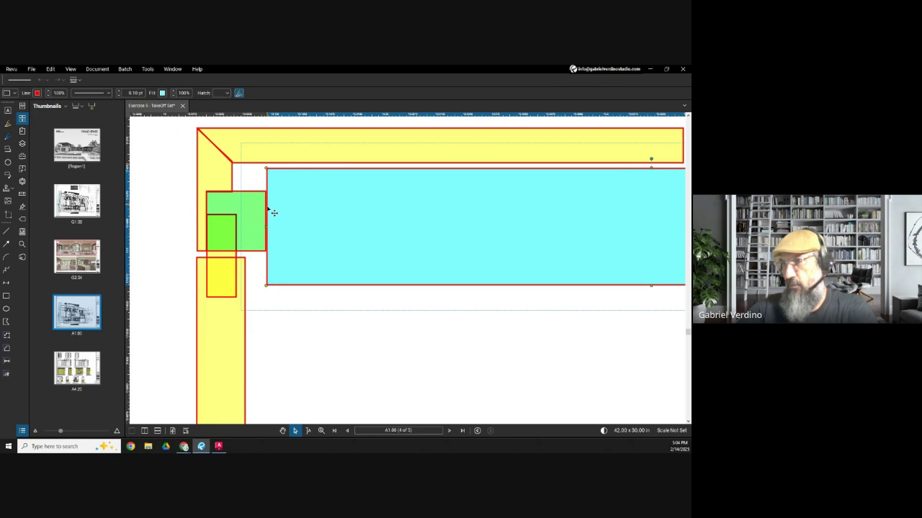
- Compare the coloured corner sketch in the west courtyard with the double-door end of the highlighted living wing millwork on A1.00
scroll(237, 208, "down", 2)
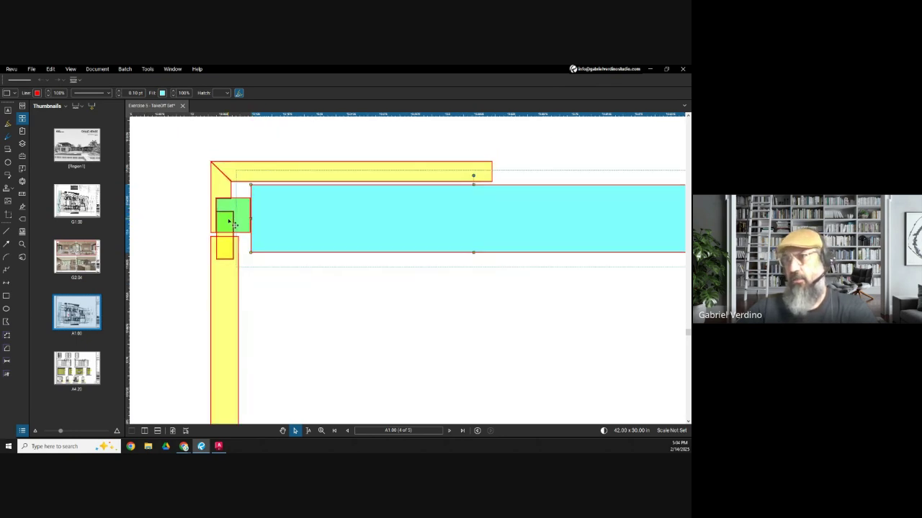
scroll(231, 229, "down", 6)
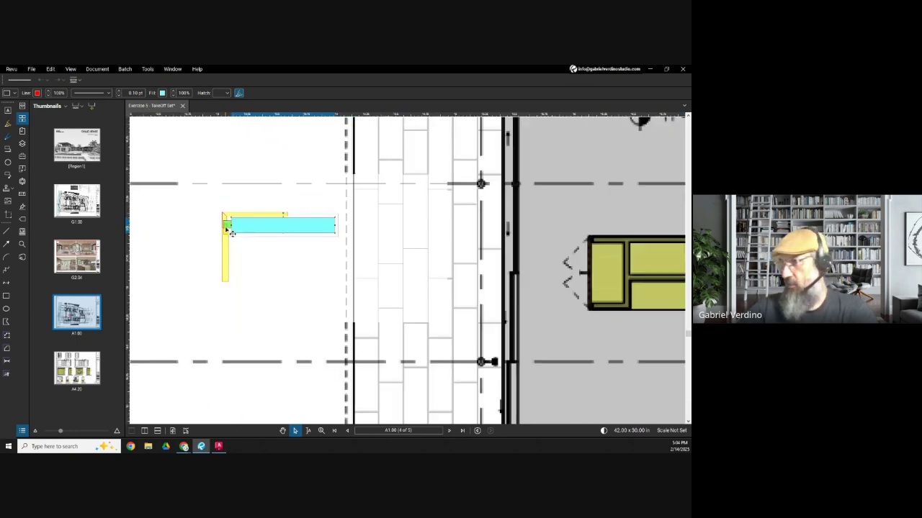
scroll(409, 232, "up", 5)
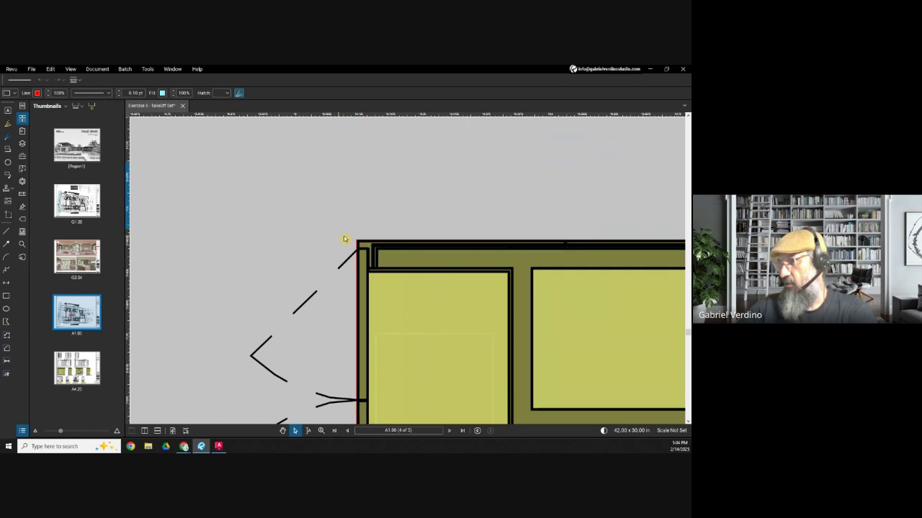
left_click_drag(378, 263, 329, 252)
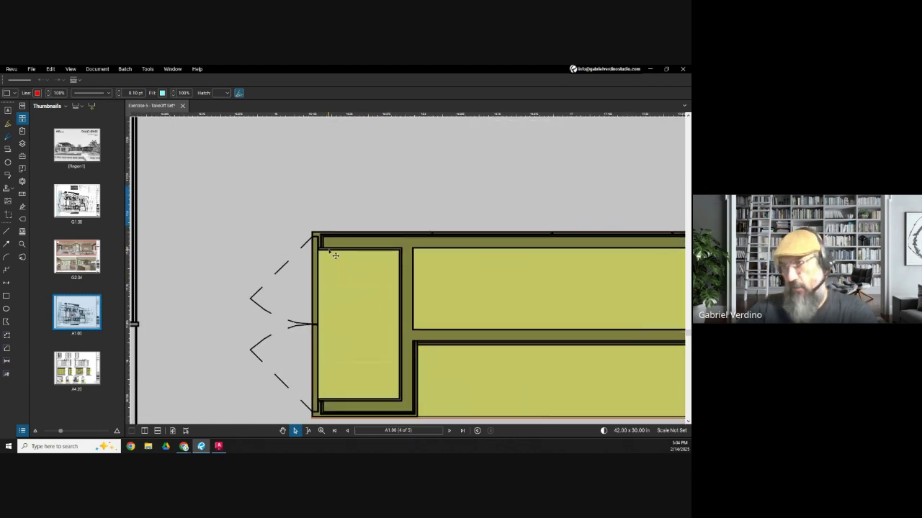
scroll(350, 251, "down", 3)
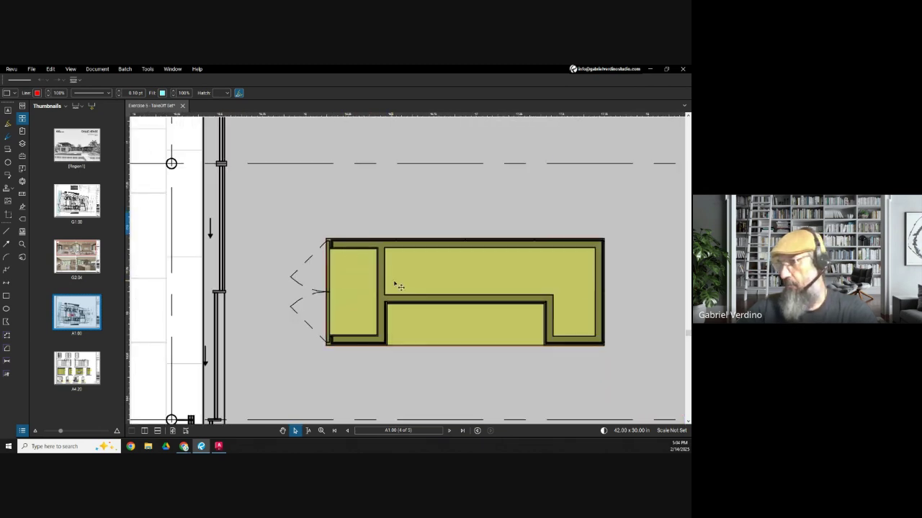
scroll(362, 274, "down", 2)
scroll(319, 273, "left", 3)
scroll(277, 251, "up", 4)
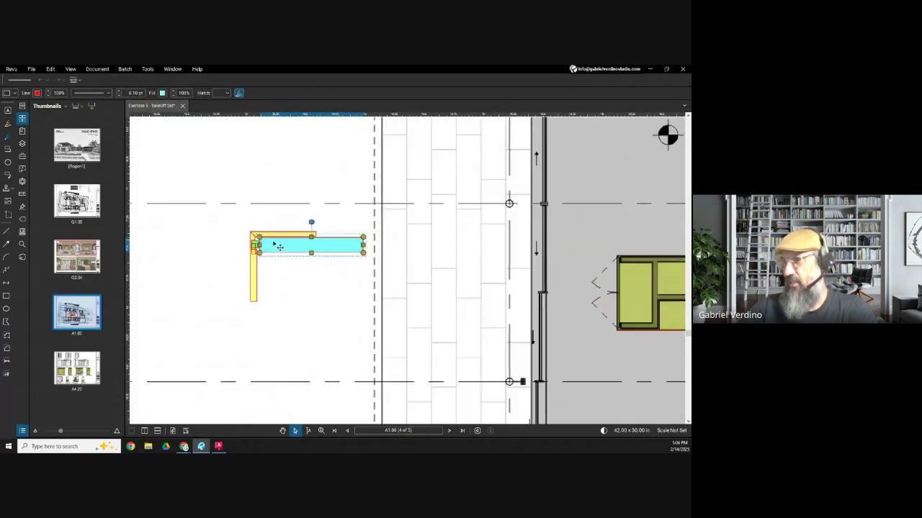
- Deselect the cyan rectangle and examine the mitred yellow corner and green block of the courtyard sketch up close
left_click(240, 262)
scroll(237, 259, "down", 4)
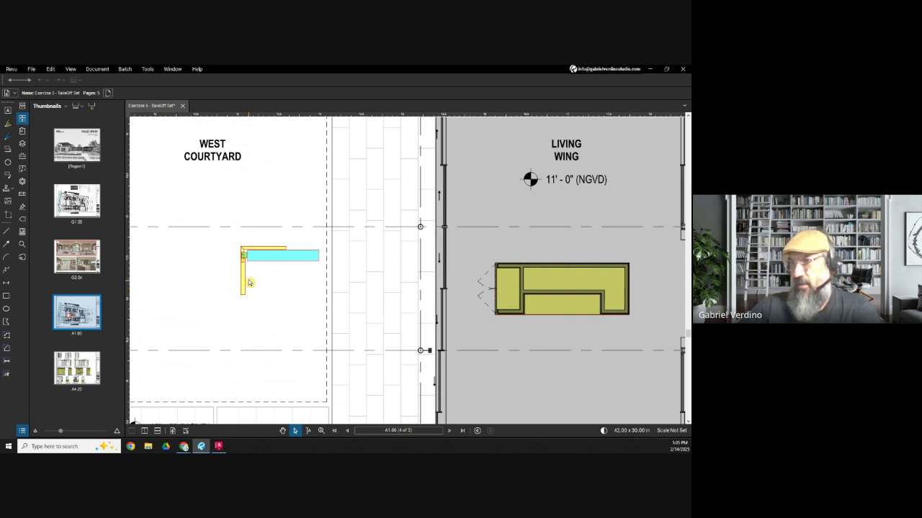
scroll(247, 288, "up", 5)
scroll(258, 272, "up", 3)
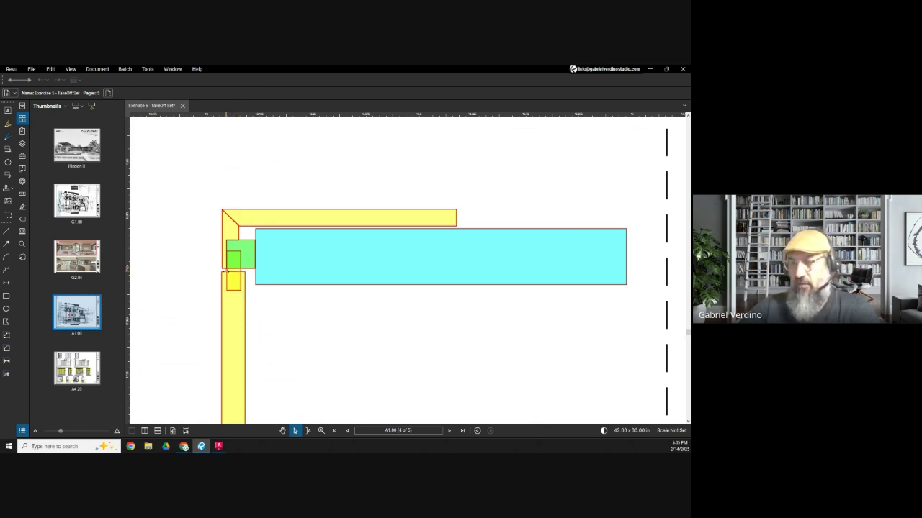
scroll(228, 272, "down", 5)
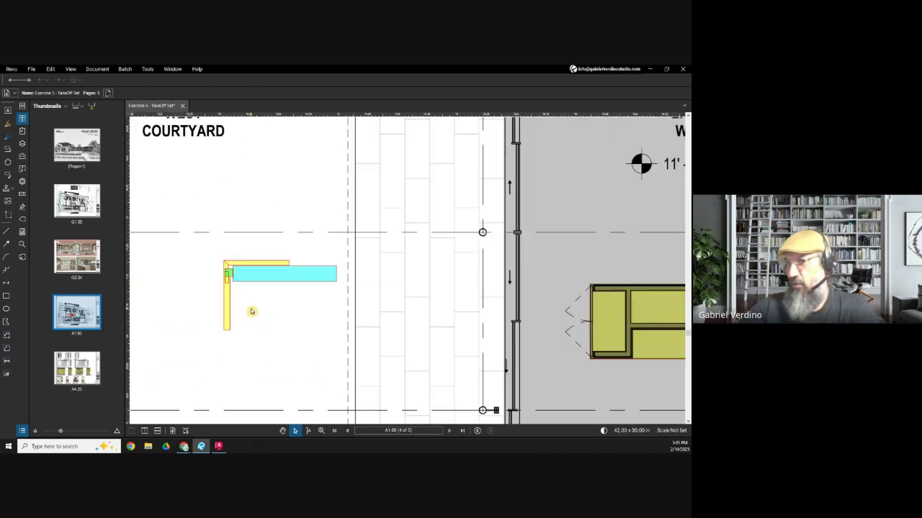
- Inspect the double doors and their corner returns on the living wing millwork, and check them against the courtyard corner sketch
mouse_move(599, 303)
left_mouse_down()
mouse_move(458, 293)
mouse_move(385, 275)
left_mouse_up()
scroll(457, 291, "up", 3)
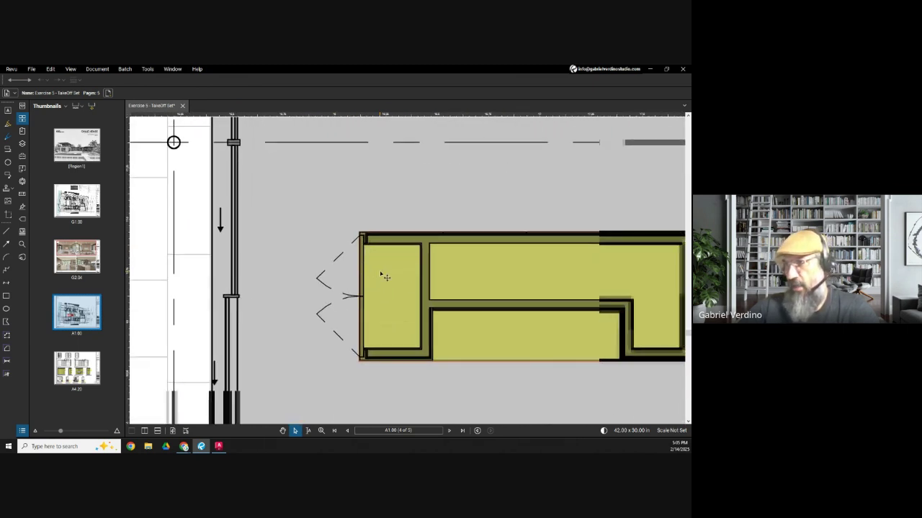
scroll(371, 252, "up", 2)
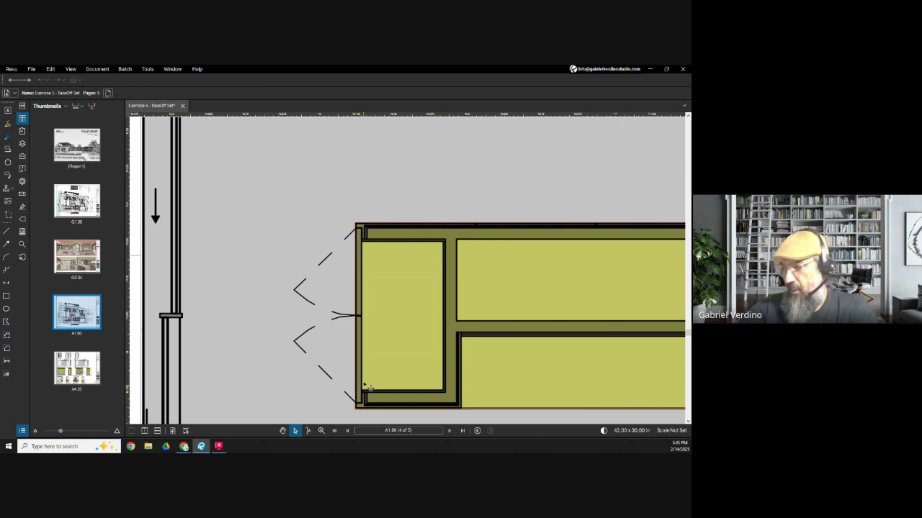
scroll(389, 322, "down", 3)
scroll(389, 322, "left", 3)
scroll(212, 265, "up", 6)
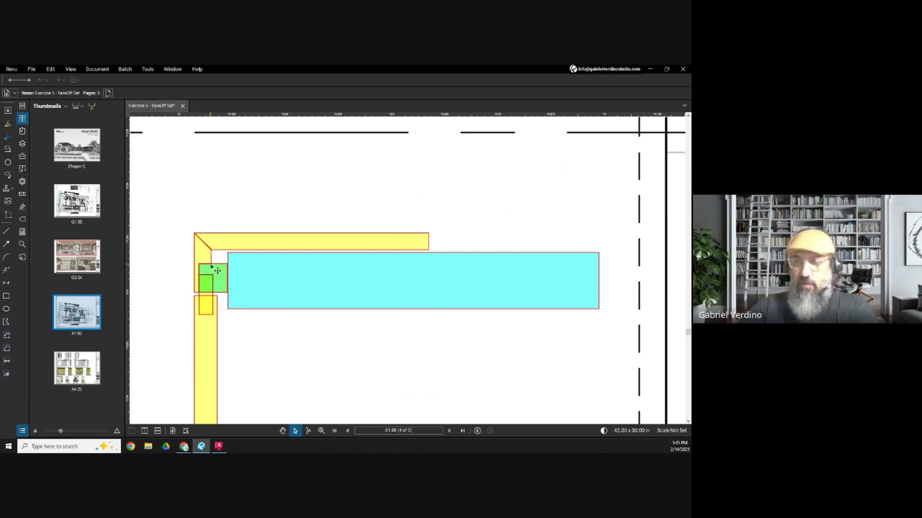
scroll(216, 270, "down", 2)
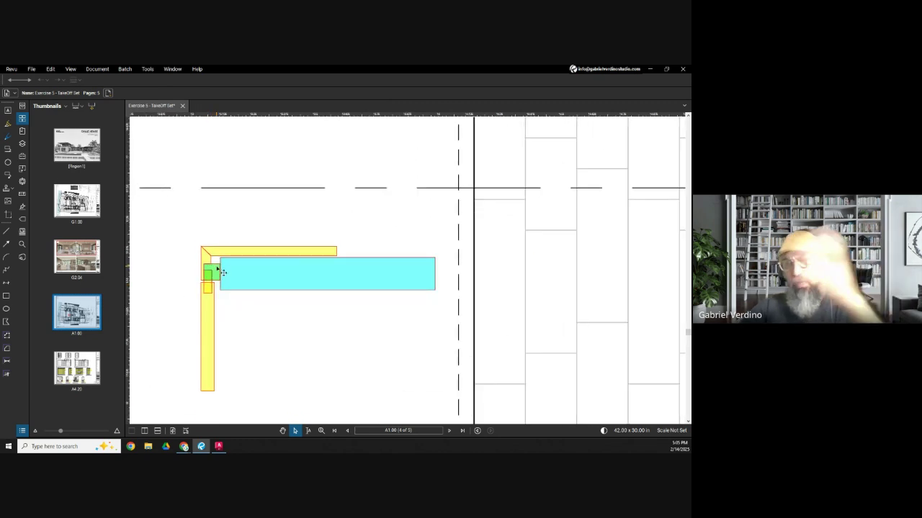
- Examine how the yellow, green and cyan pieces meet in the west courtyard sketch, relating them to the millwork plan
left_click(321, 259)
left_click(321, 320)
scroll(209, 256, "down", 2)
scroll(221, 291, "up", 1)
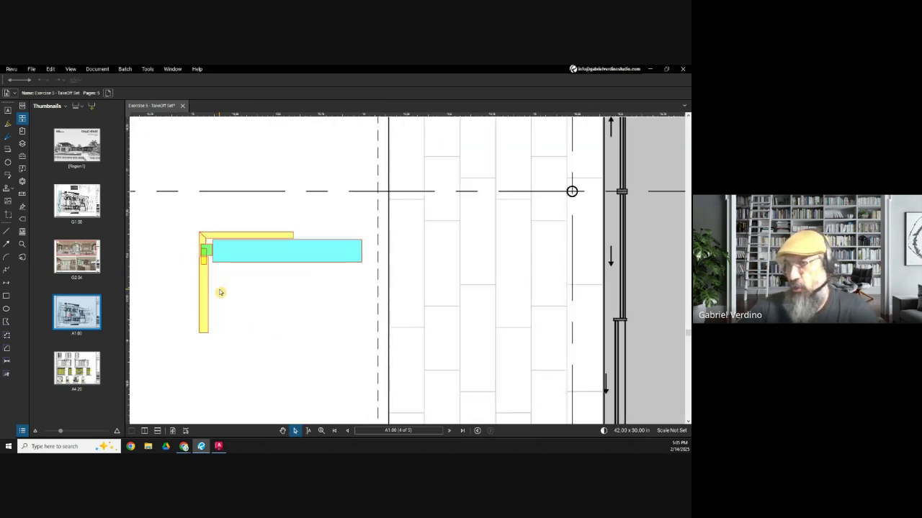
scroll(231, 288, "down", 1)
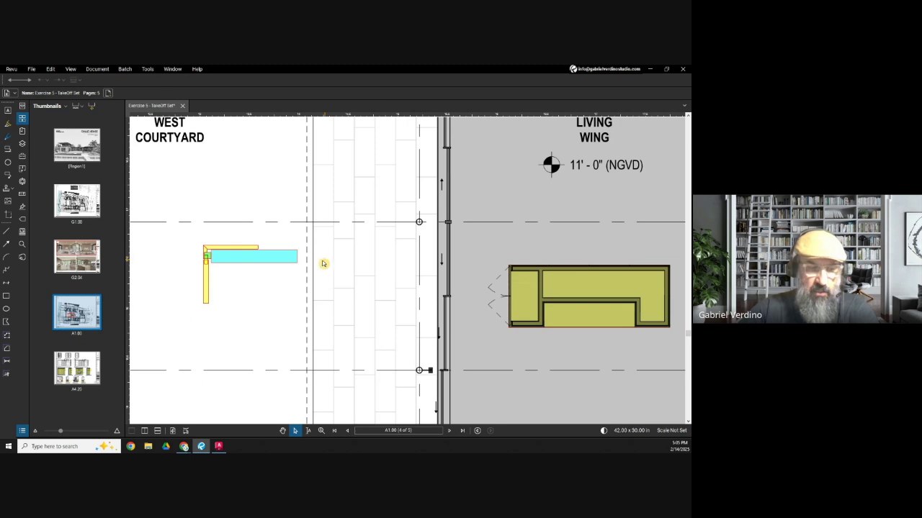
scroll(208, 258, "up", 3)
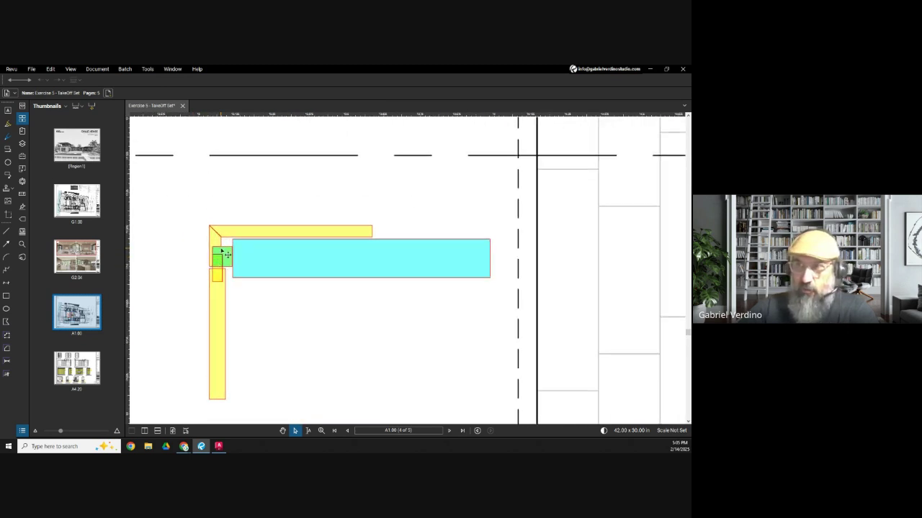
scroll(227, 266, "up", 1)
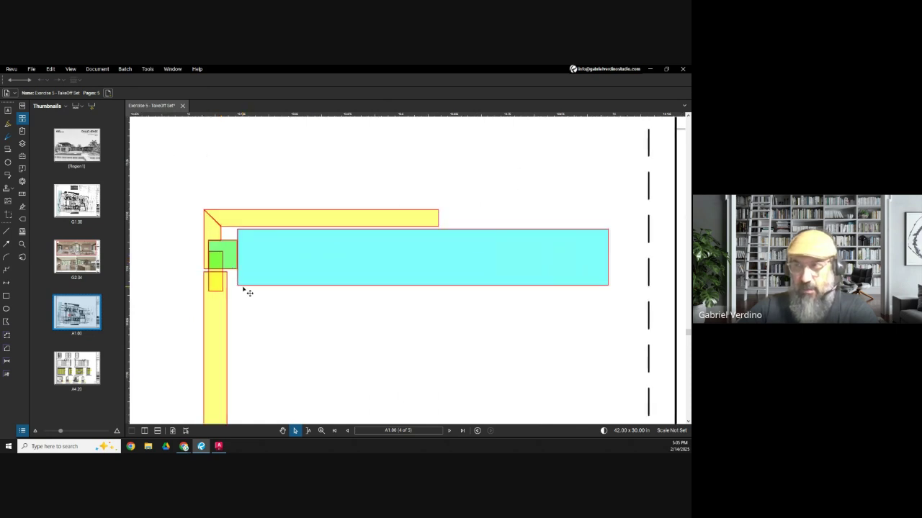
scroll(249, 293, "down", 2)
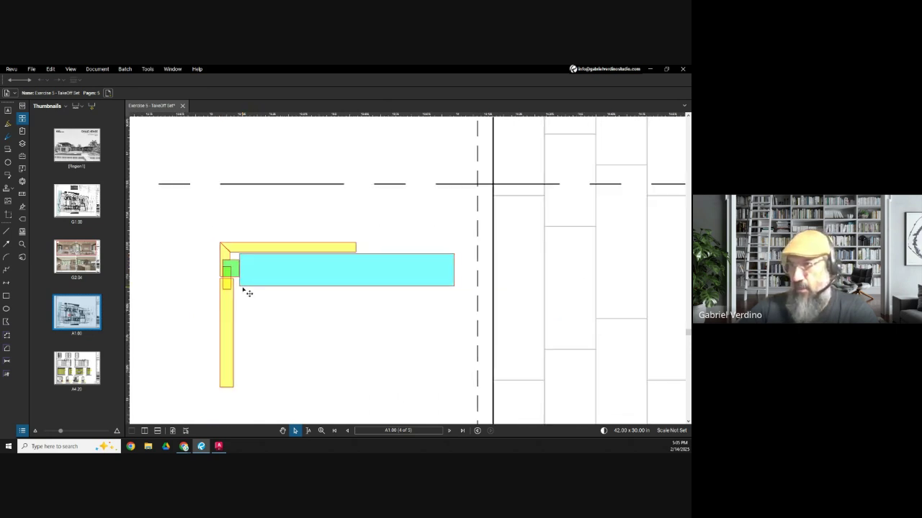
scroll(249, 292, "down", 1)
scroll(269, 315, "down", 1)
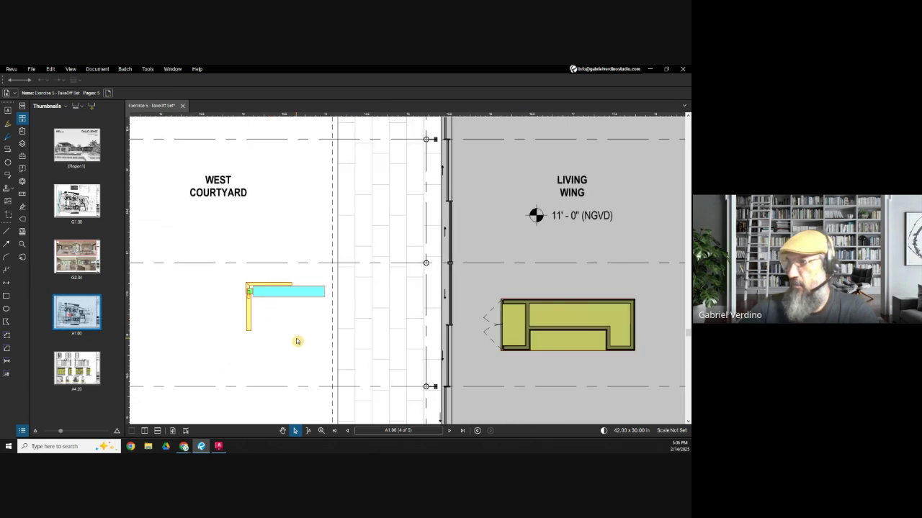
left_click_drag(297, 341, 247, 264)
scroll(202, 215, "up", 1)
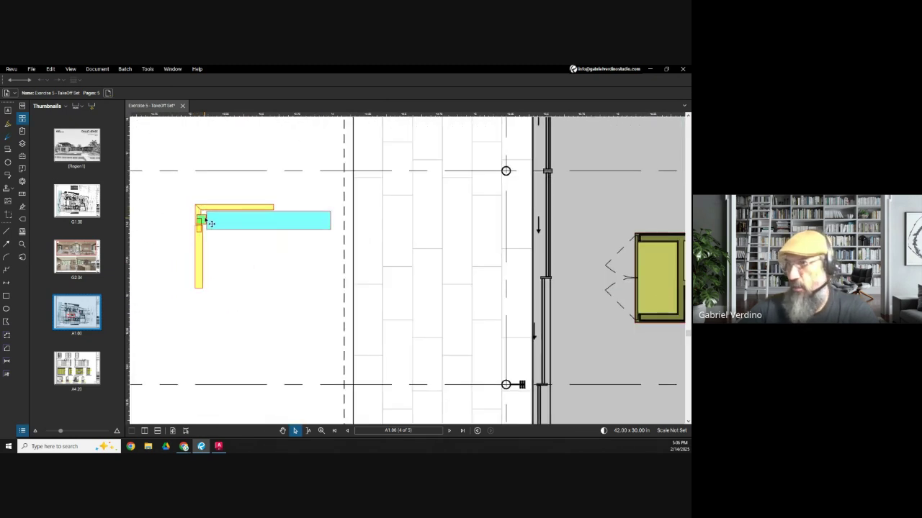
scroll(336, 234, "down", 1)
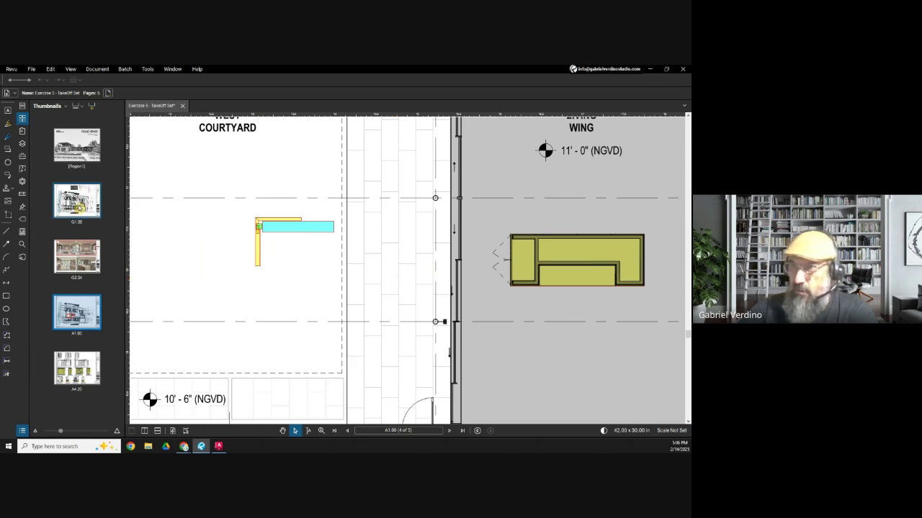
- Open sheet G1.00 and inspect the unhighlighted plan of the living wing millwork
left_click(81, 207)
scroll(380, 251, "down", 2)
scroll(467, 250, "up", 2)
scroll(467, 250, "up", 2)
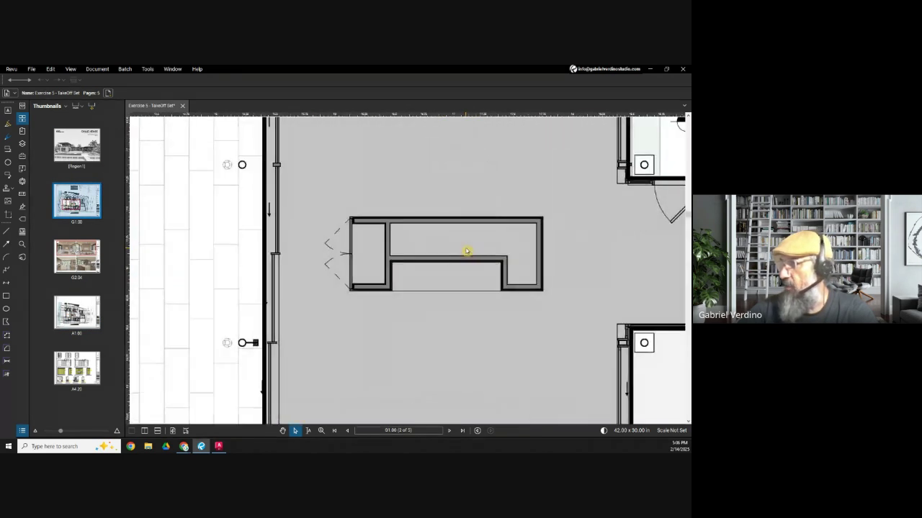
left_click_drag(468, 253, 395, 263)
scroll(393, 264, "up", 1)
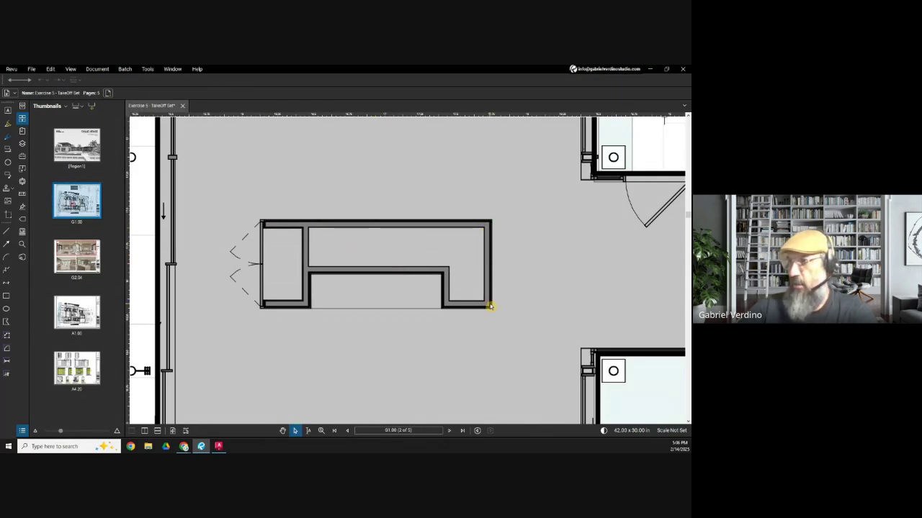
- Open sheet A4.20 and examine elevation 08, Living Millwork (103) - South, with its cabinets, open counter and material notes
left_click(72, 369)
scroll(406, 216, "down", 5)
scroll(419, 255, "down", 2)
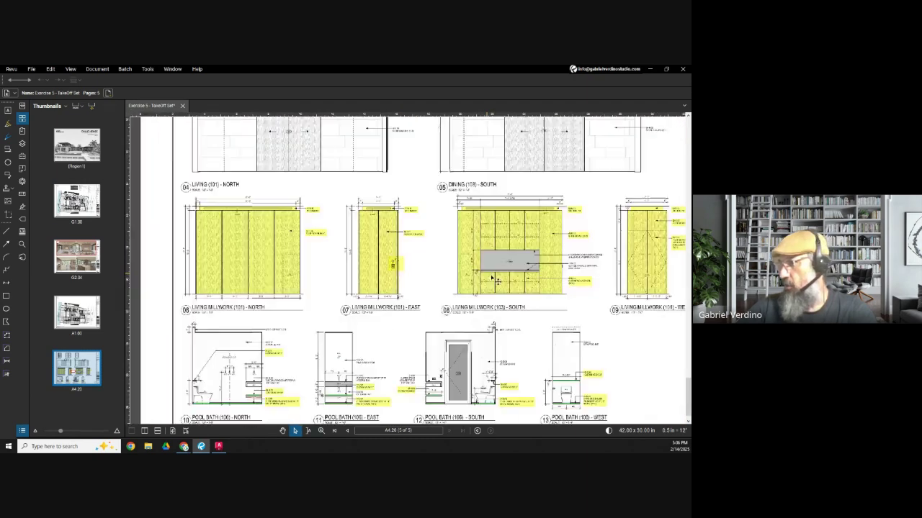
scroll(307, 270, "up", 5)
left_click_drag(307, 270, 349, 253)
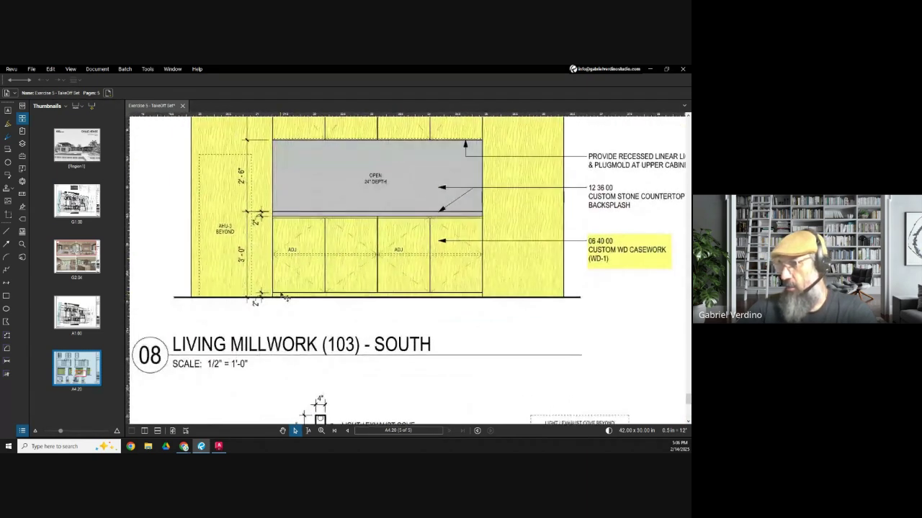
scroll(338, 268, "down", 2)
scroll(310, 245, "up", 2)
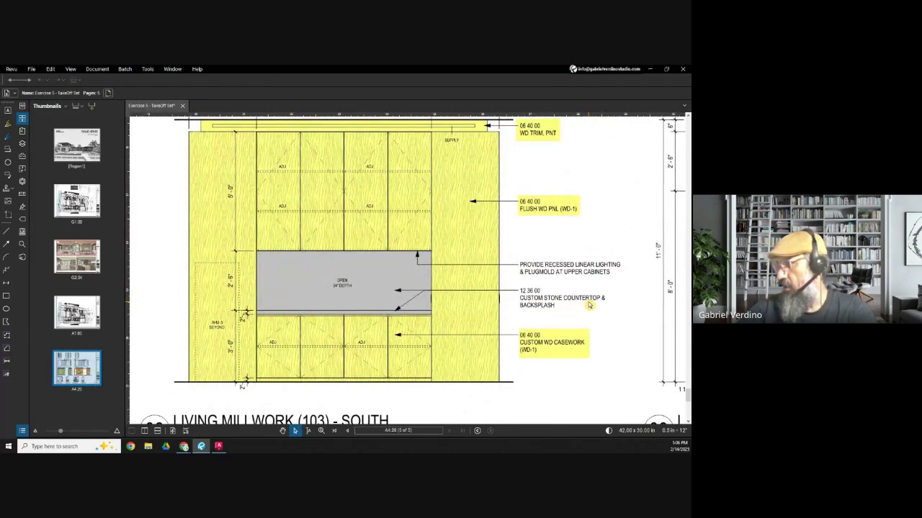
left_click_drag(342, 283, 350, 308)
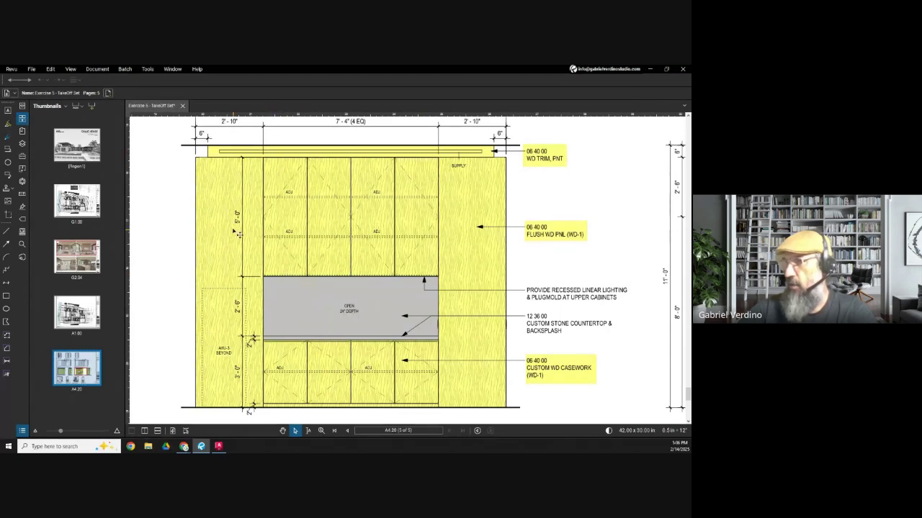
- Examine the flush wood panel with the dashed AHU-3 outline beside the cabinets in elevation 08, alongside the neighbouring millwork elevations
scroll(319, 261, "down", 2)
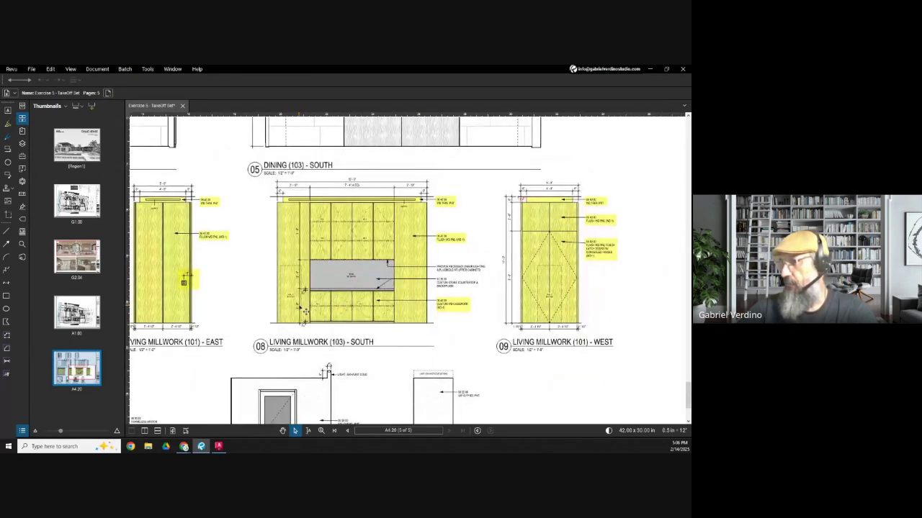
scroll(310, 310, "up", 4)
scroll(302, 311, "down", 5)
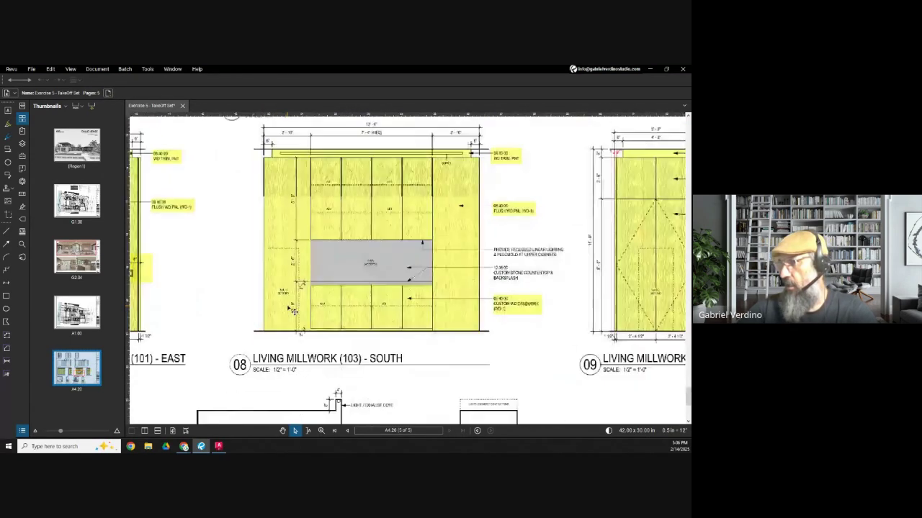
scroll(314, 287, "up", 4)
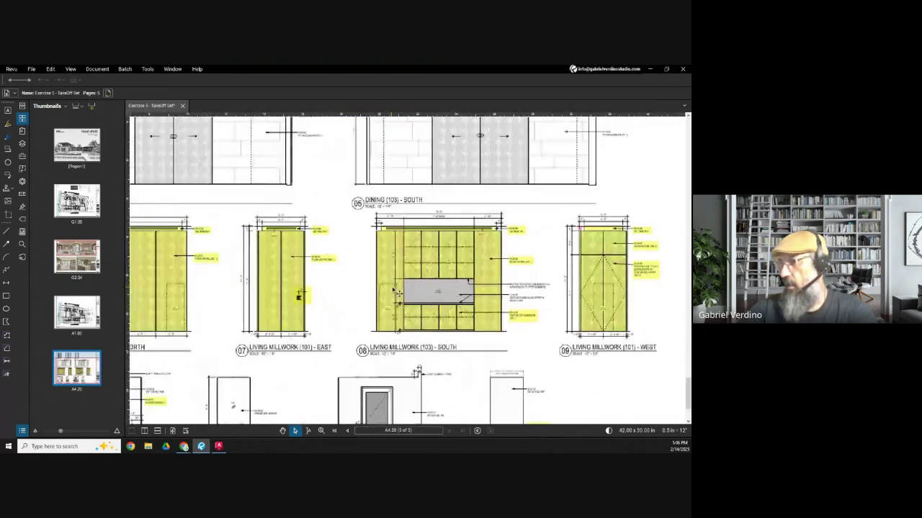
scroll(394, 306, "up", 1)
scroll(394, 309, "down", 2)
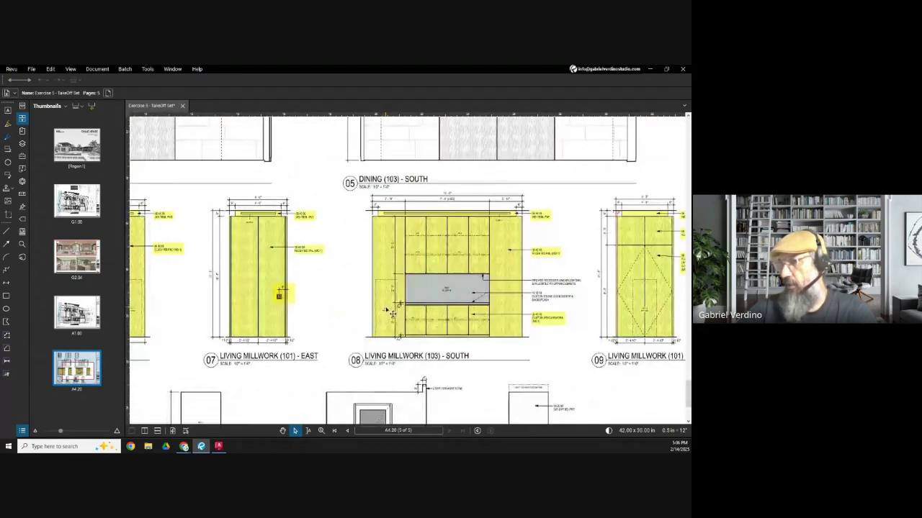
scroll(394, 317, "up", 2)
scroll(394, 317, "up", 2)
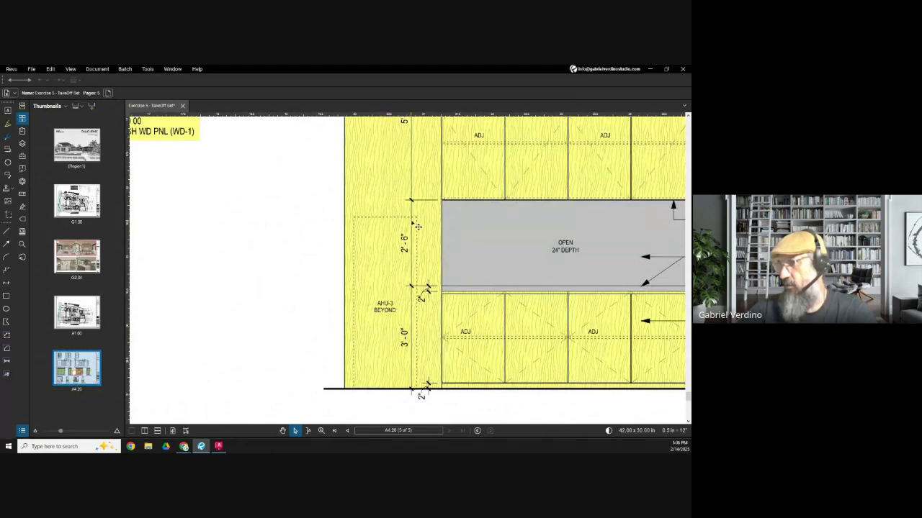
scroll(417, 347, "down", 3)
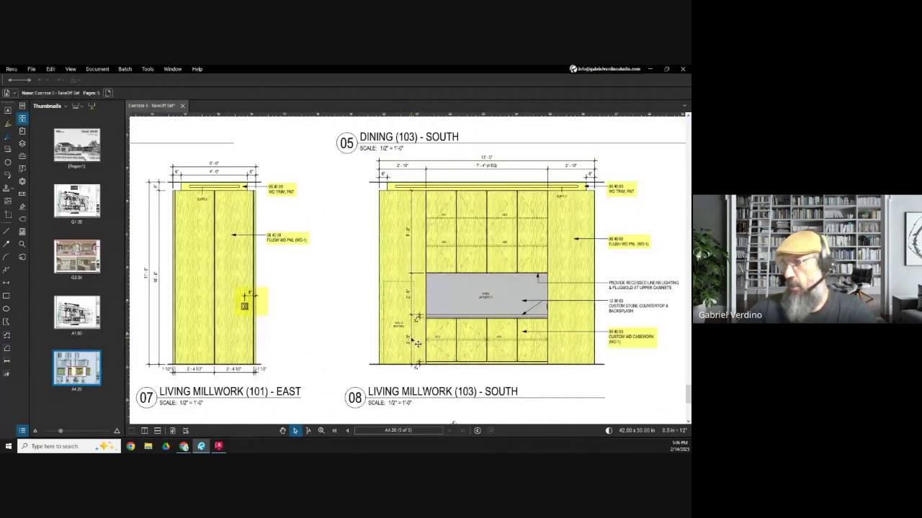
scroll(403, 338, "up", 1)
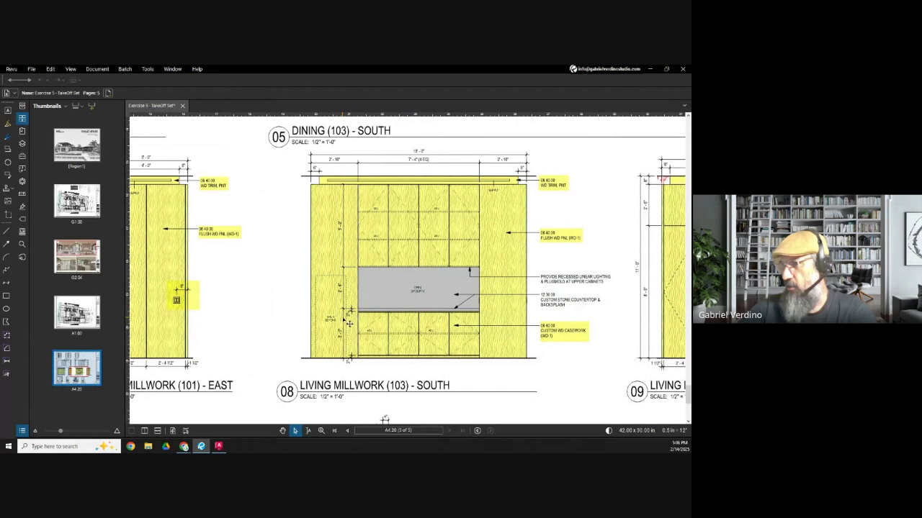
scroll(353, 321, "up", 2)
scroll(354, 258, "down", 3)
scroll(344, 231, "up", 1)
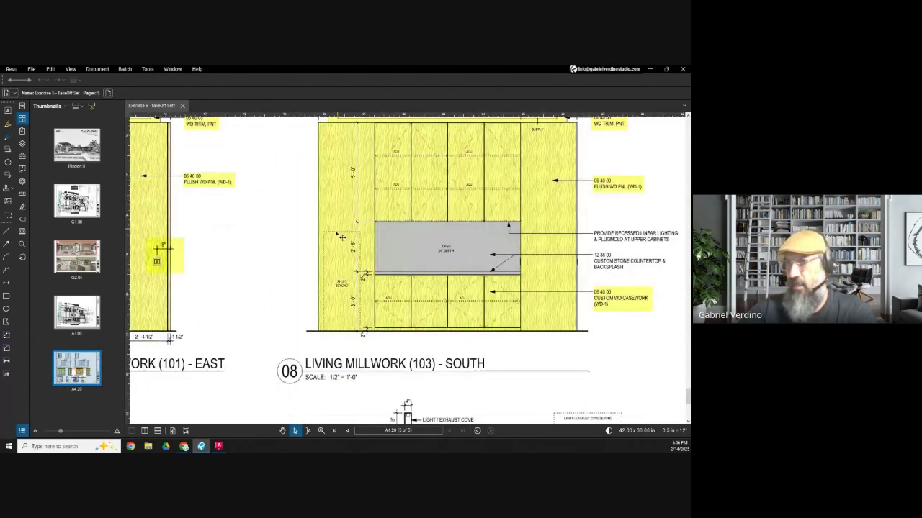
- Split the view vertically and open sheet A1.00 beside the living millwork elevations on A4.20
scroll(343, 231, "down", 1)
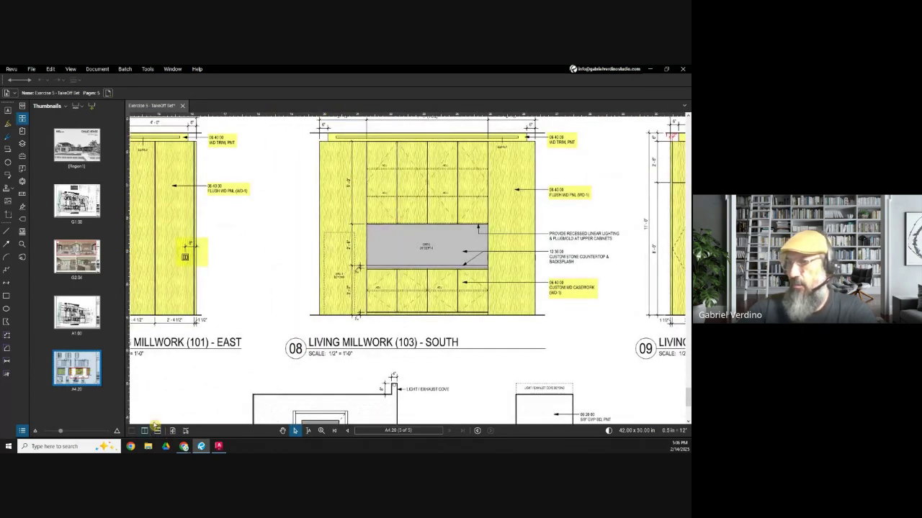
left_click(145, 431)
left_click(77, 314)
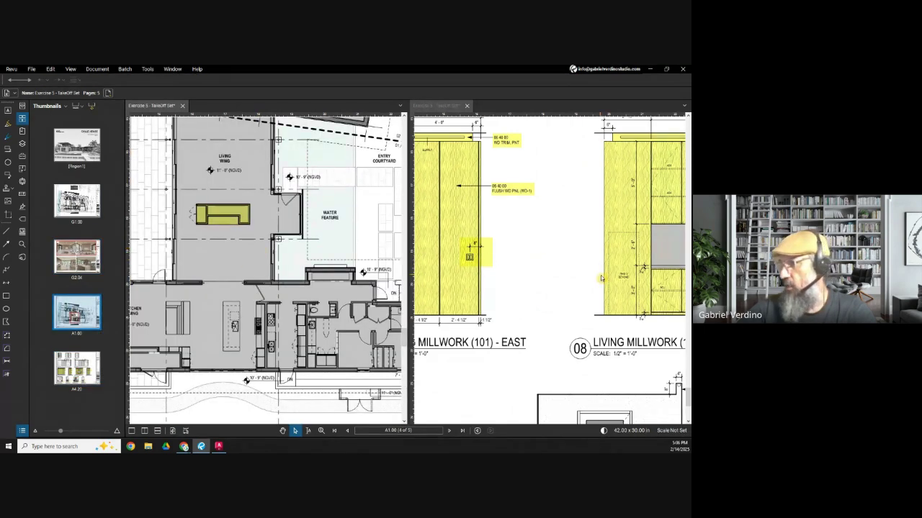
- Draw a yellow highlight rectangle inside the double-door cabinet at the west end of the living wing millwork plan
scroll(216, 212, "up", 5)
scroll(217, 211, "up", 3)
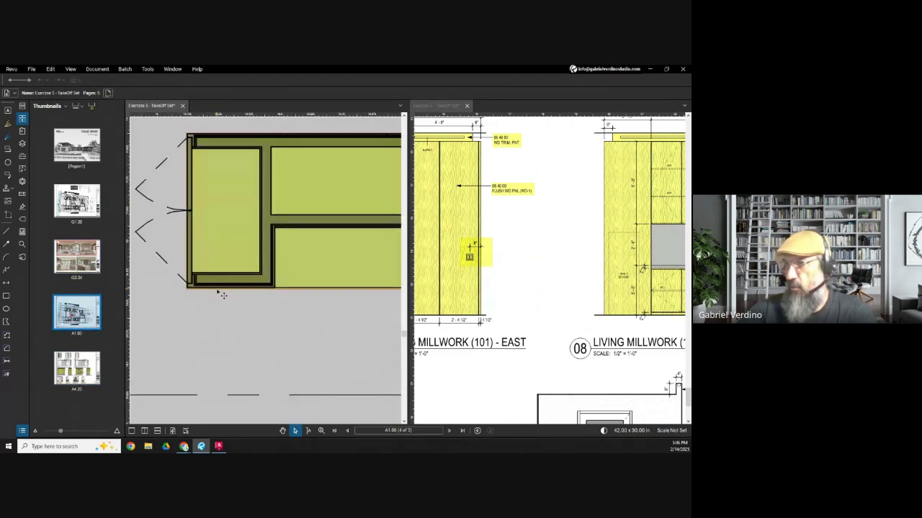
key("r")
left_click_drag(195, 179, 254, 244)
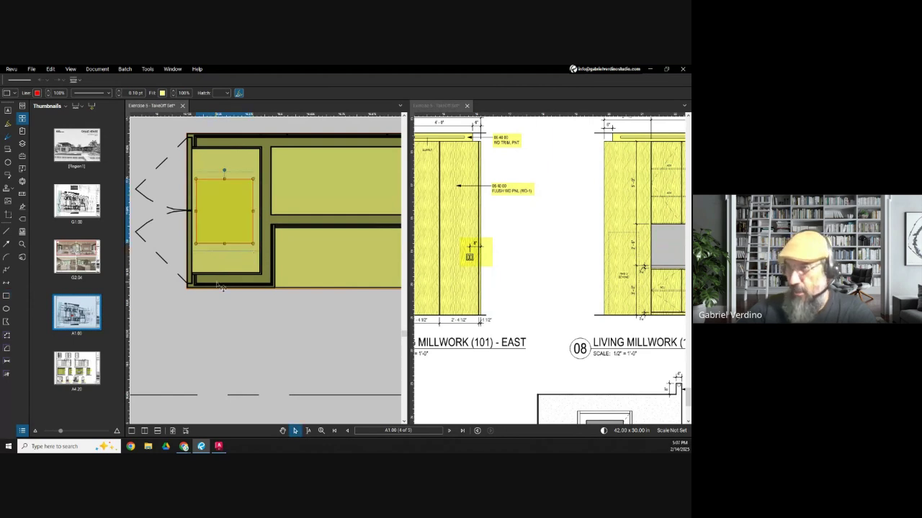
- Examine the cabinet's doors and corner panels in the millwork plan, relating them to the corner sketch in the west courtyard
scroll(232, 288, "down", 4)
scroll(192, 274, "up", 3)
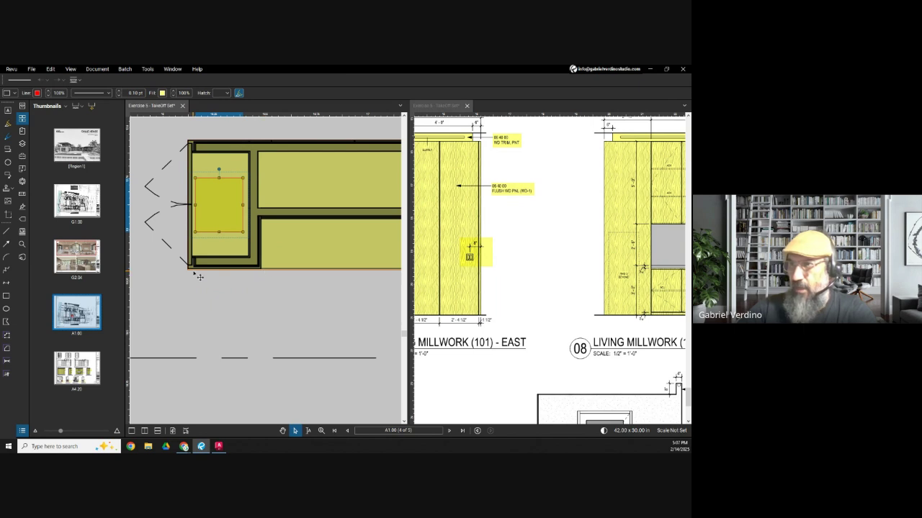
scroll(197, 276, "down", 3)
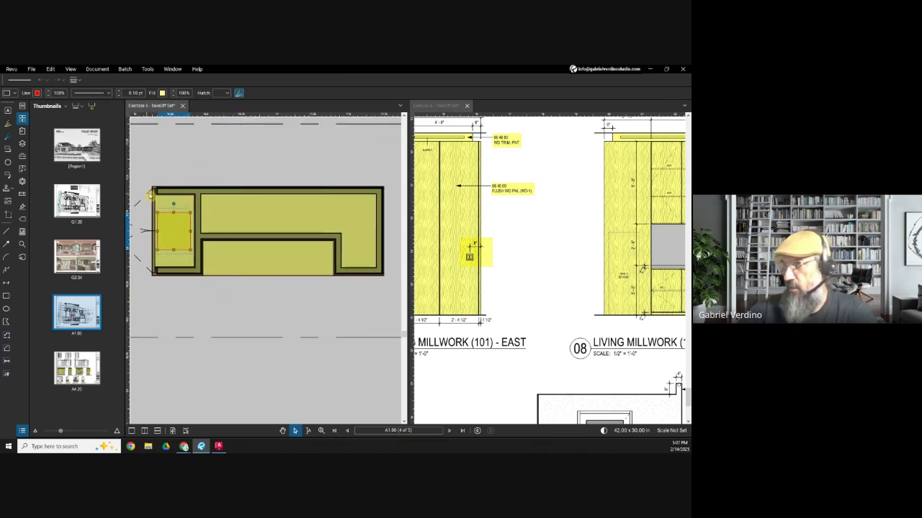
scroll(154, 200, "up", 3)
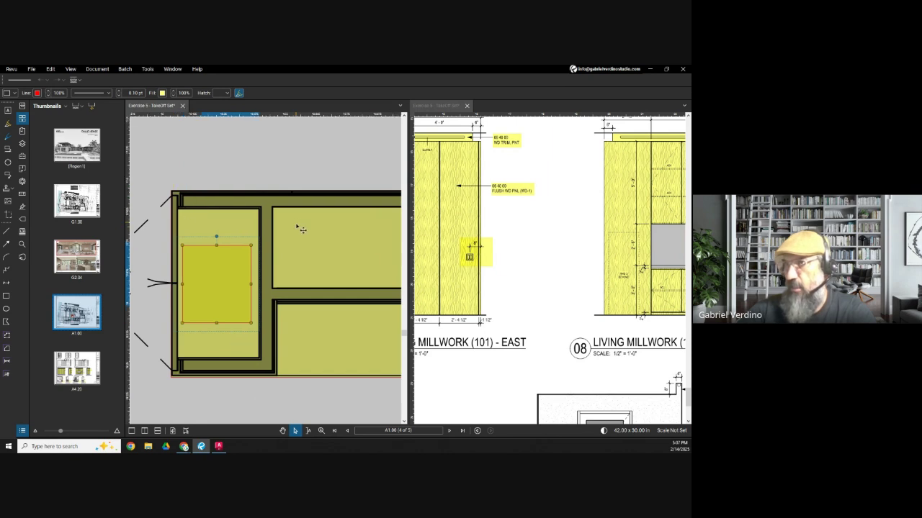
scroll(302, 226, "down", 5)
scroll(303, 259, "up", 5)
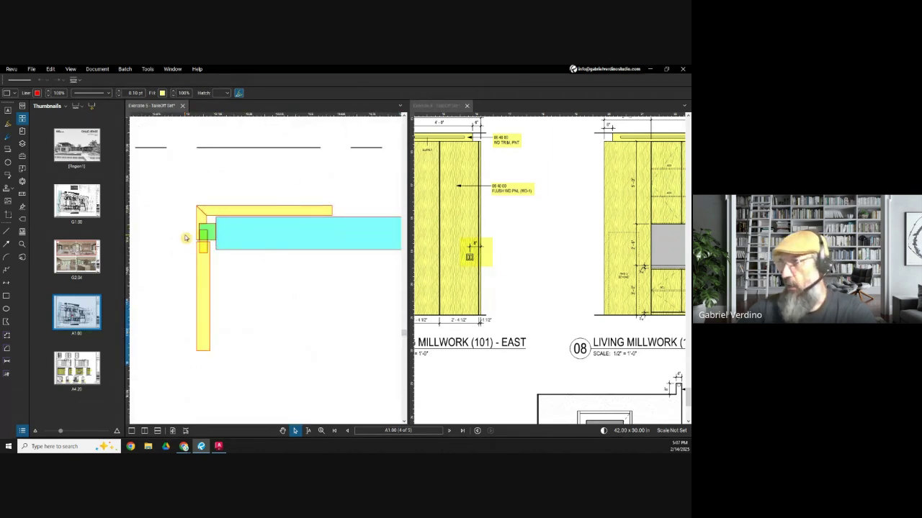
- Examine elevation 07, Living Millwork (101) - East, including its two door panels and the dimensions along its base
scroll(490, 224, "down", 3)
scroll(475, 231, "up", 5)
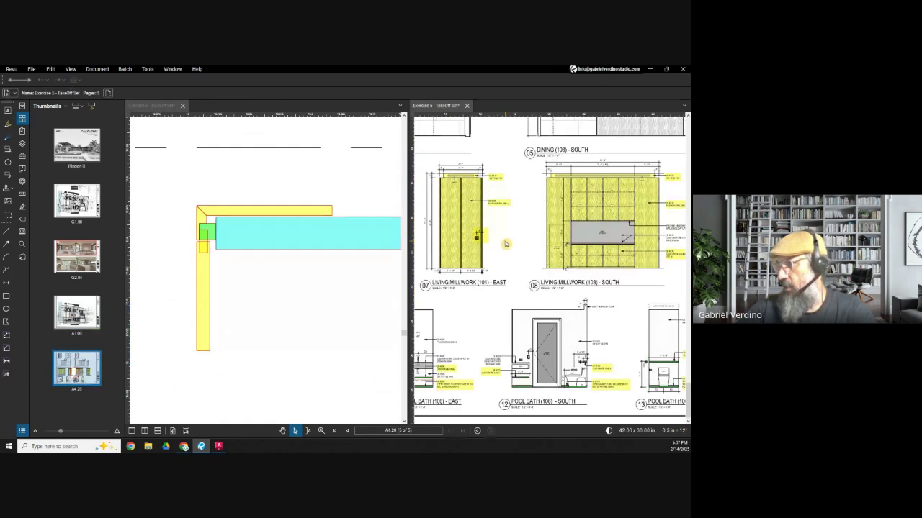
scroll(460, 216, "down", 1)
scroll(498, 238, "up", 4)
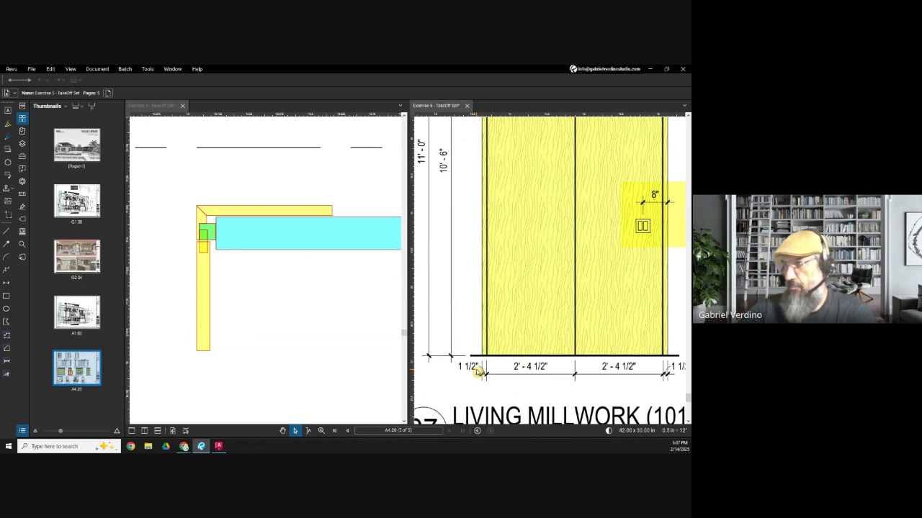
scroll(466, 275, "down", 3)
scroll(309, 249, "down", 4)
scroll(441, 293, "down", 5)
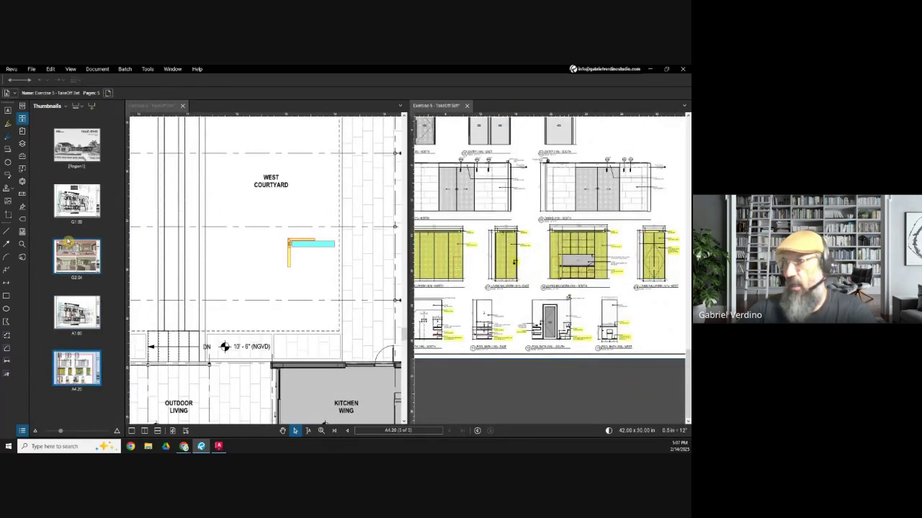
- Draw a larger yellow rectangle across the full depth of the west-end cabinet on A1.00 and turn off its highlight effect
scroll(529, 260, "down", 3)
scroll(270, 236, "down", 2)
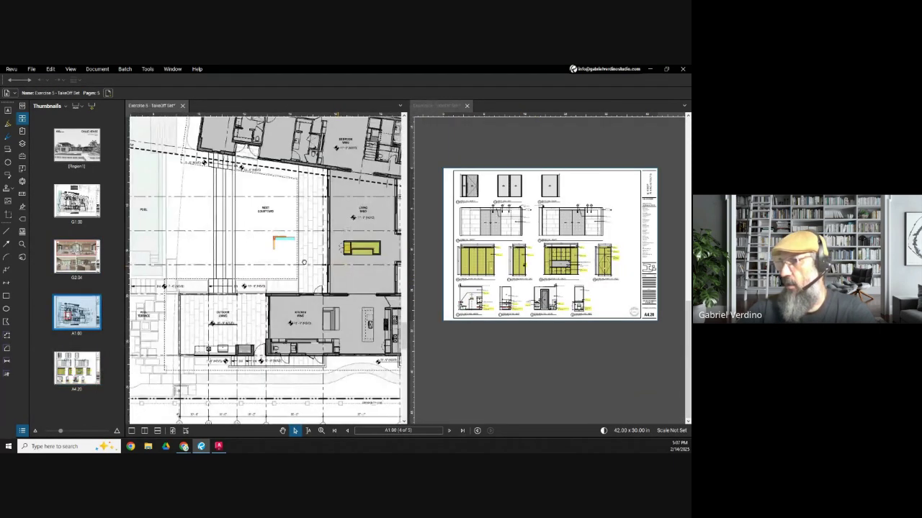
scroll(223, 227, "up", 8)
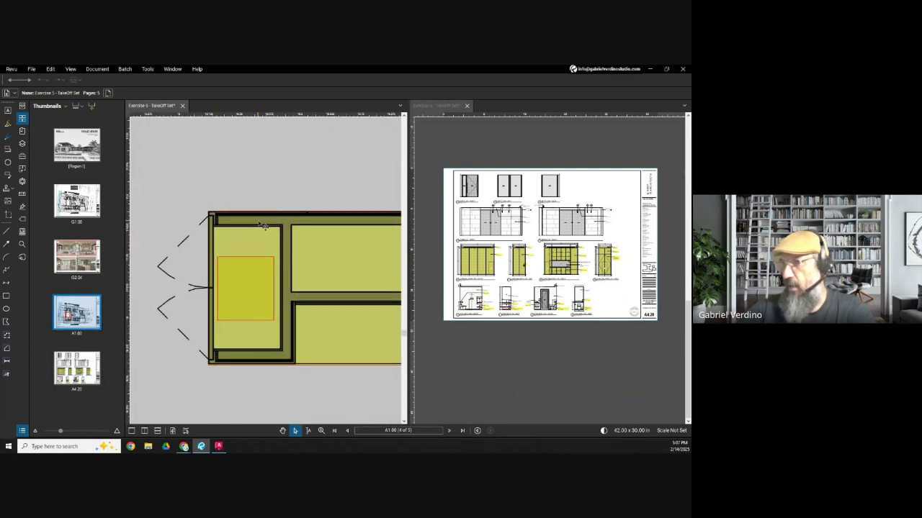
scroll(221, 225, "down", 1)
key("r")
left_click_drag(216, 202, 282, 348)
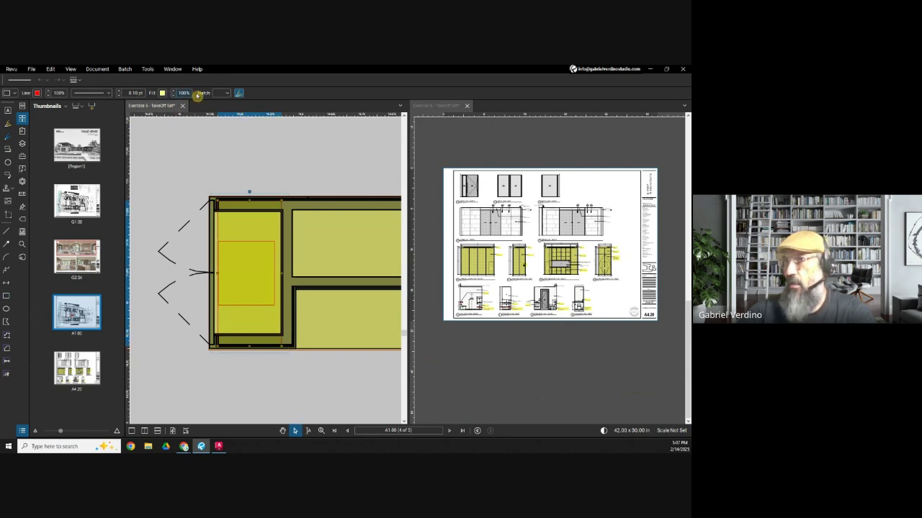
left_click(239, 93)
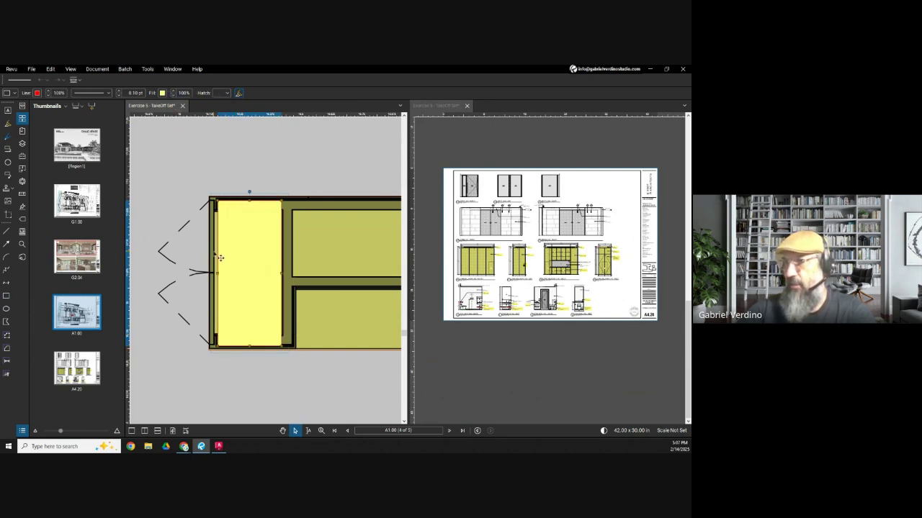
- Draw a thin opaque rectangle over the north panel from the millwork's northwest corner and change its fill to cyan
scroll(217, 257, "up", 2)
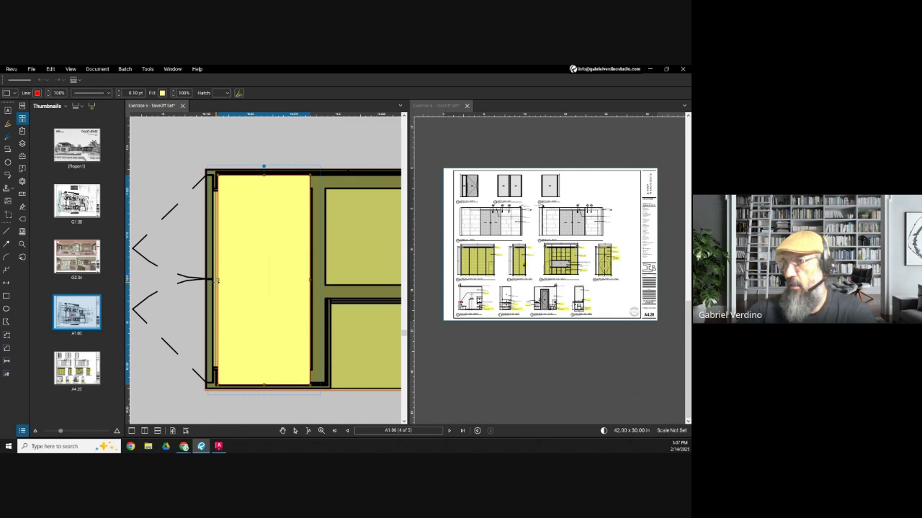
key("r")
scroll(216, 185, "up", 3)
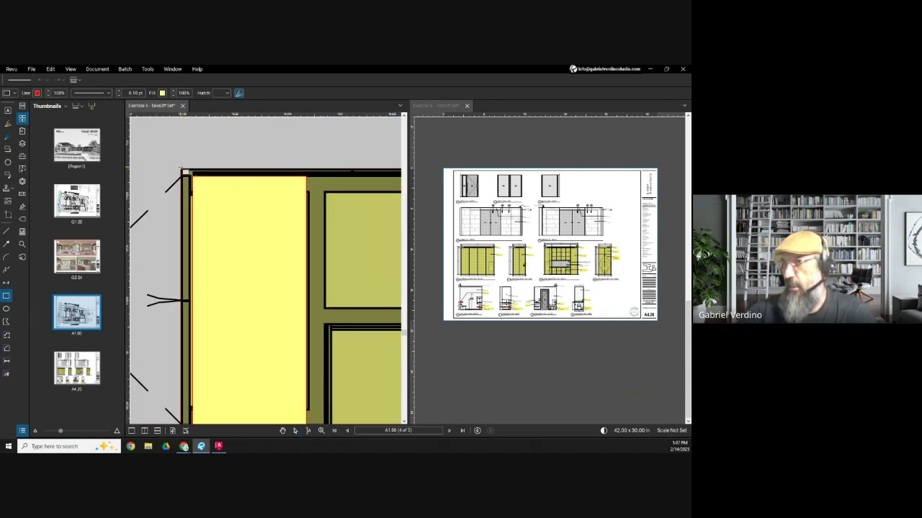
left_click_drag(184, 173, 350, 176)
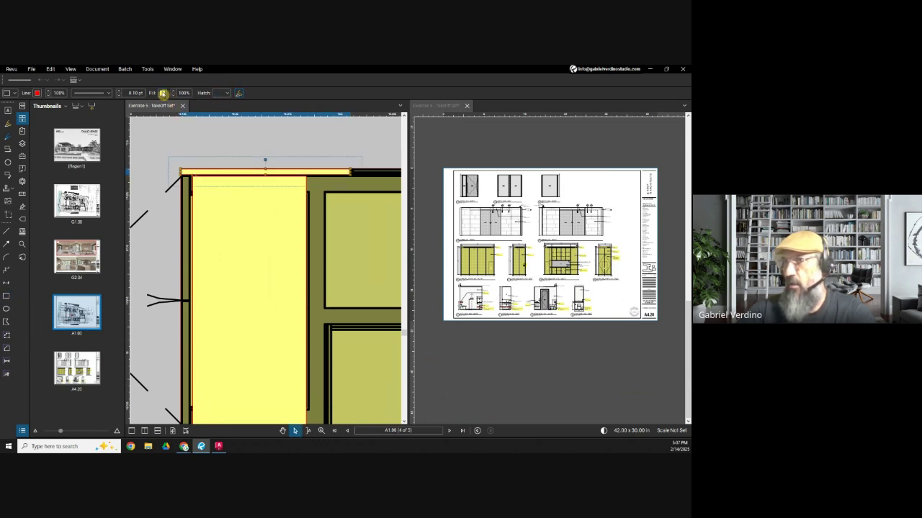
left_click(164, 92)
left_click(193, 104)
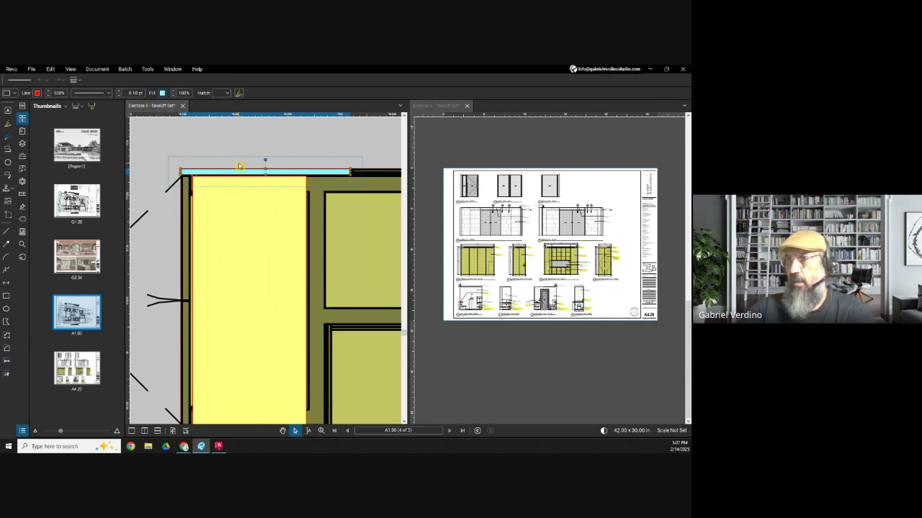
- Select the large yellow rectangle and examine the northwest corner where the cabinet, door edge and cyan panel meet
scroll(240, 178, "down", 1)
left_click(218, 208)
scroll(215, 183, "up", 1)
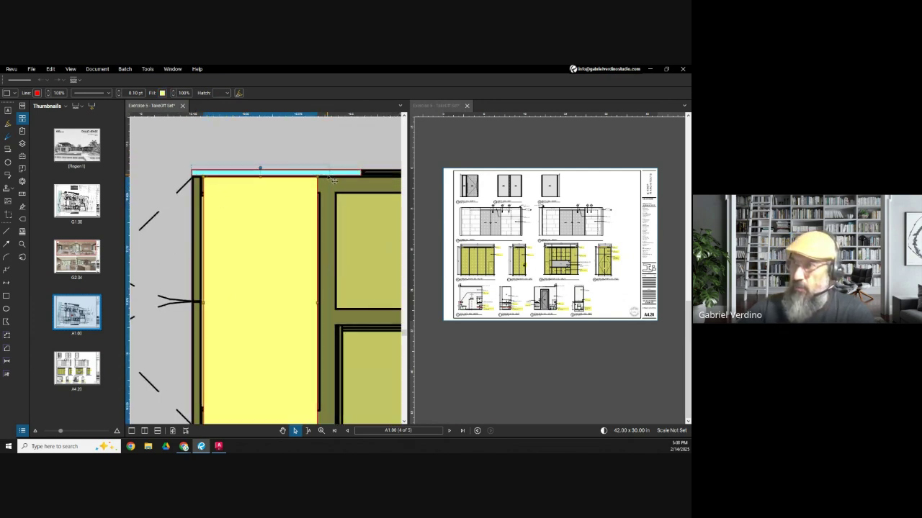
scroll(224, 185, "up", 1)
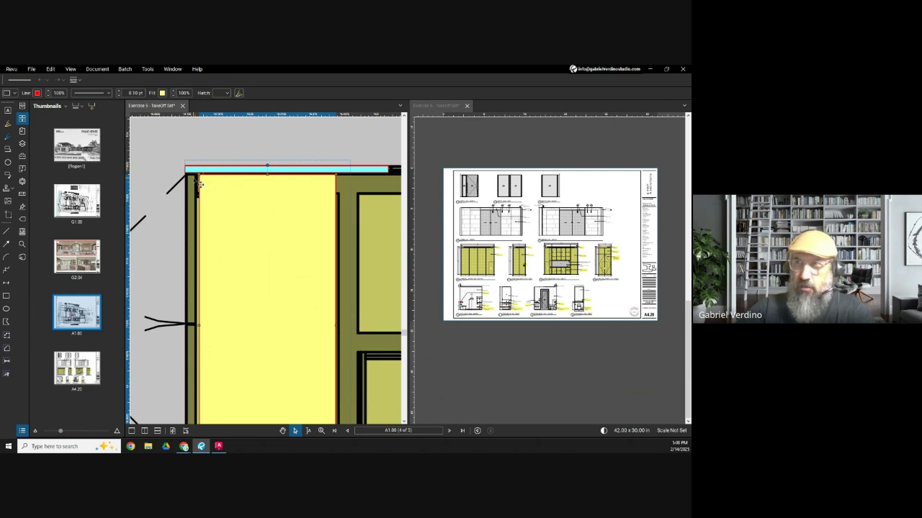
scroll(205, 189, "up", 2)
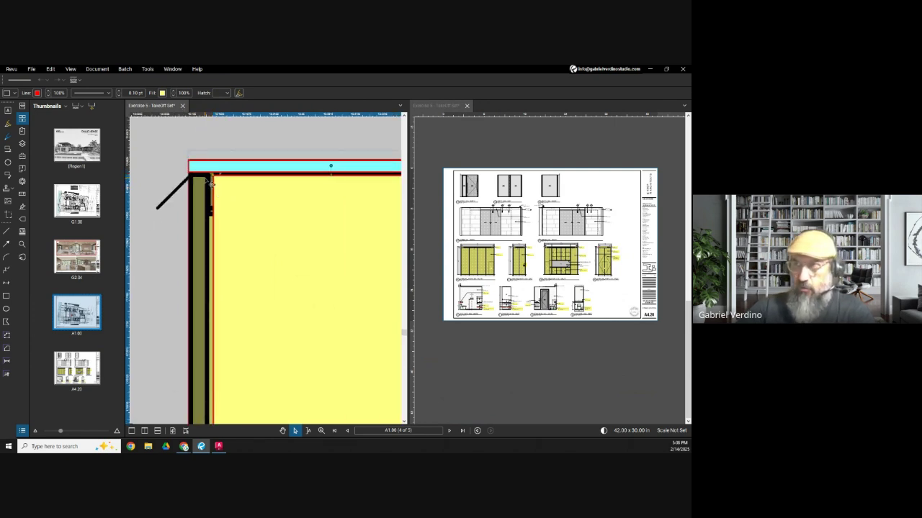
scroll(211, 185, "down", 3)
scroll(211, 188, "down", 1)
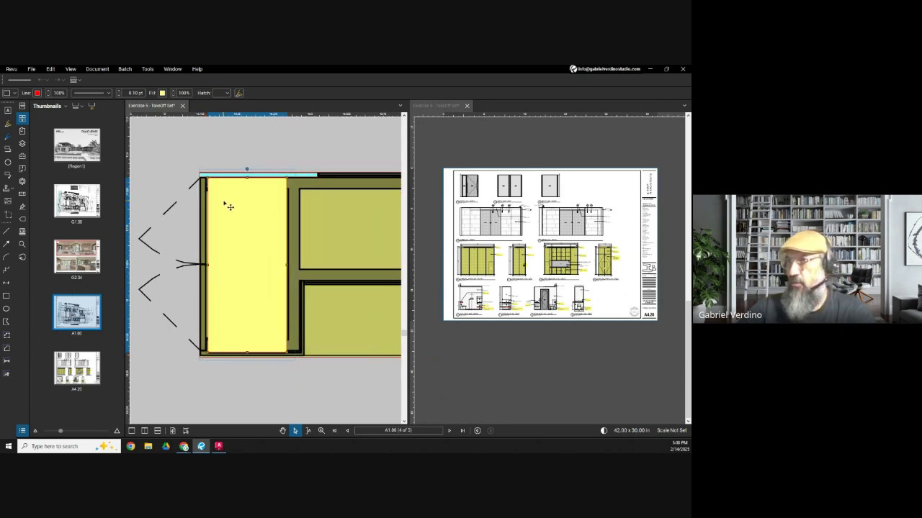
- Move the large yellow rectangle southeast, off the door side of the west-end cabinet
left_click_drag(267, 214, 265, 276)
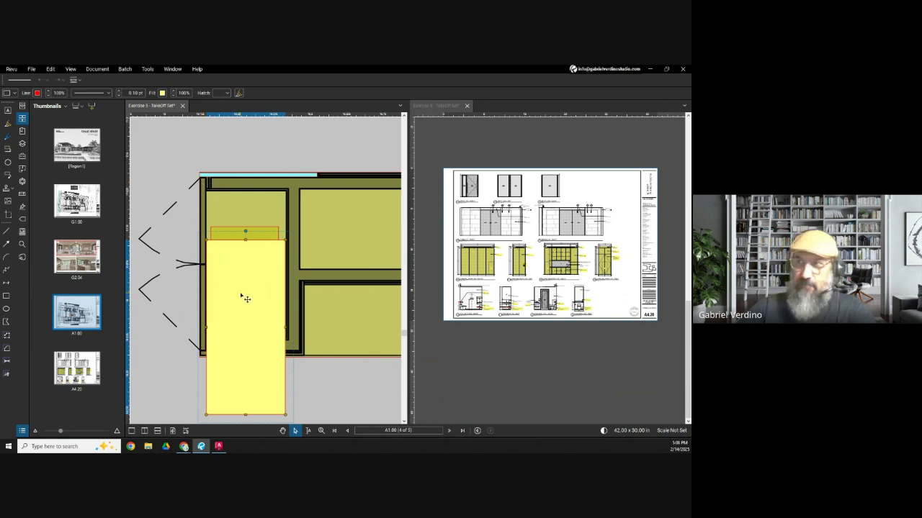
left_click_drag(245, 299, 289, 298)
scroll(264, 285, "down", 3)
scroll(257, 273, "up", 3)
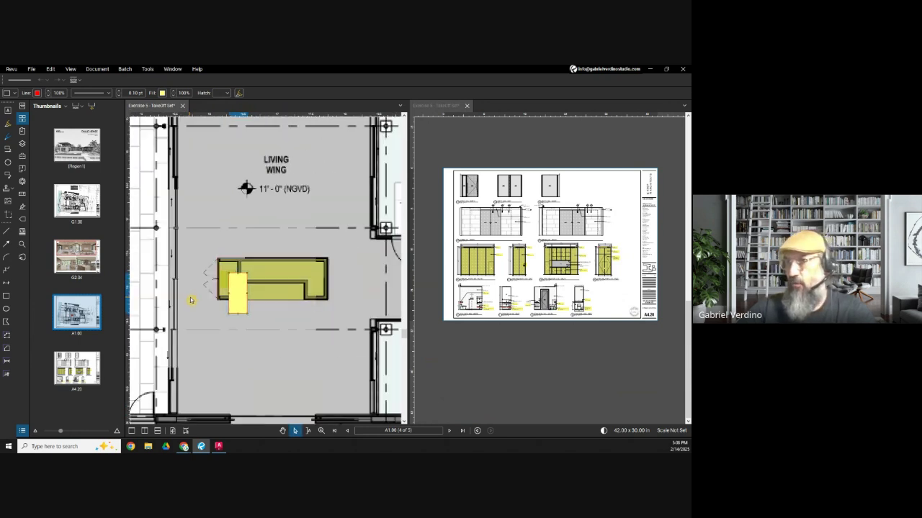
- Compare the west-end cabinet and its corners on the plan with the yellow and cyan corner sketch in the west courtyard
scroll(240, 305, "up", 3)
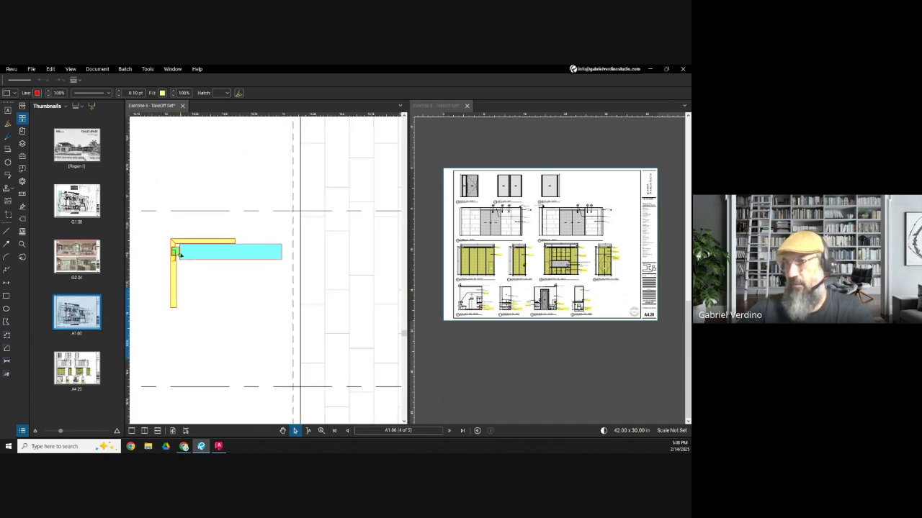
scroll(240, 259, "down", 3)
left_click_drag(307, 278, 228, 279)
left_click(358, 295)
left_click_drag(360, 294, 288, 279)
scroll(288, 278, "up", 1)
scroll(288, 278, "up", 1)
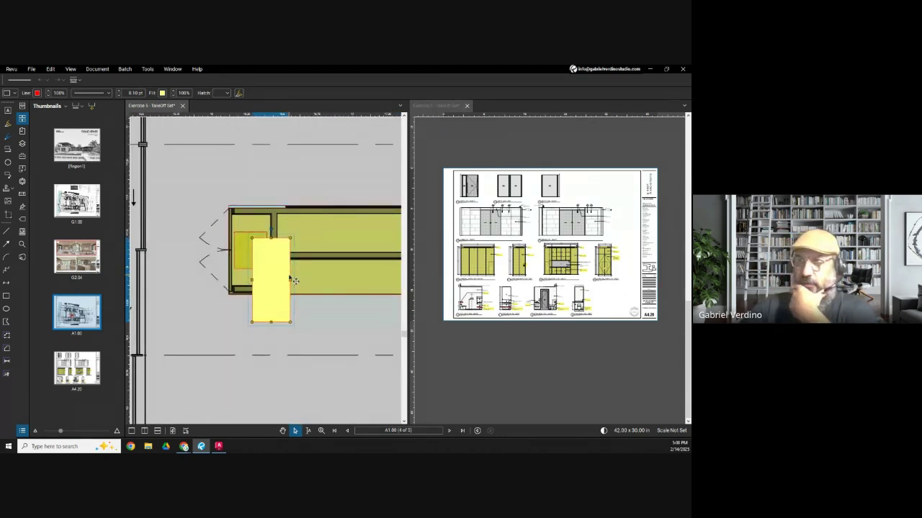
scroll(291, 280, "up", 1)
scroll(292, 280, "up", 1)
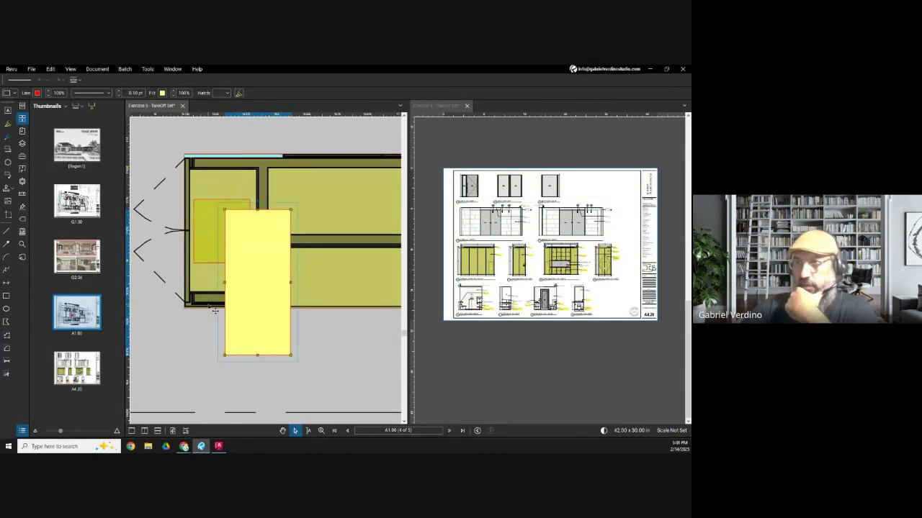
scroll(285, 208, "down", 4)
left_click_drag(286, 209, 560, 225)
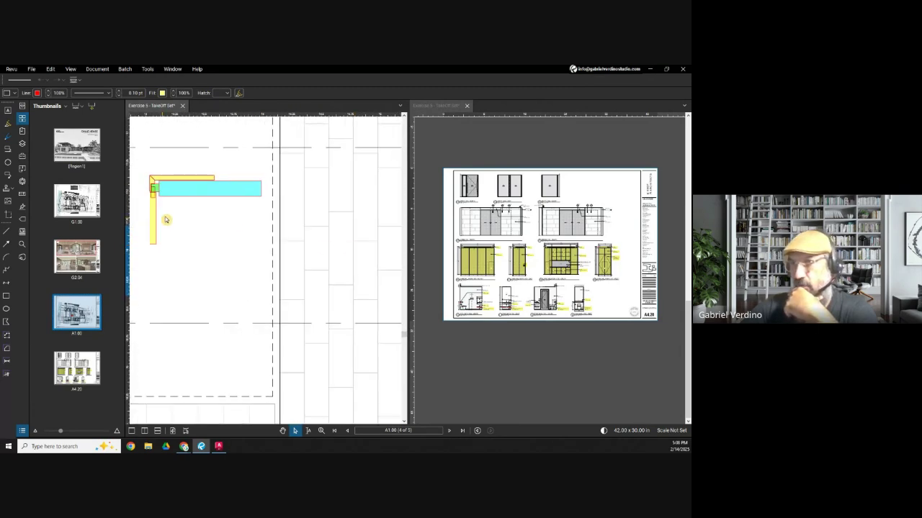
scroll(303, 266, "up", 3)
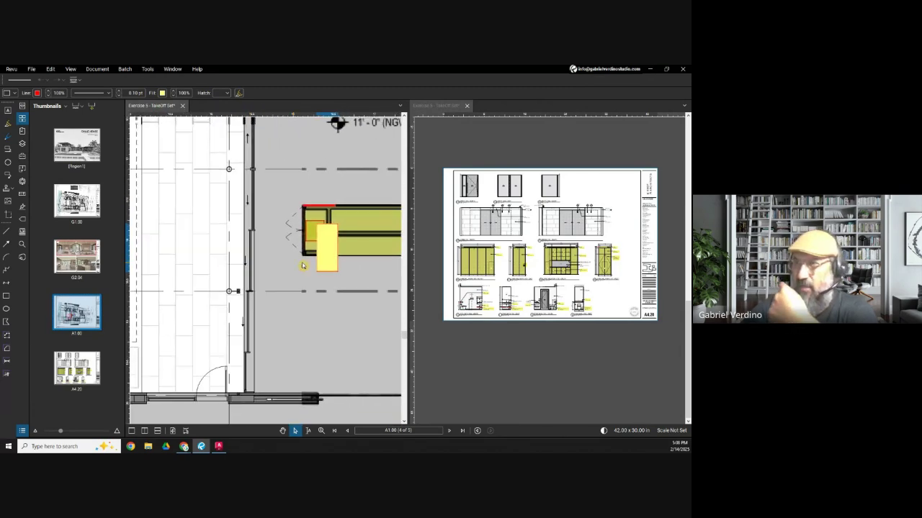
- Shift the large yellow rectangle farther south, then place it back over the west-end cabinet against the cyan panel
scroll(303, 267, "up", 5)
left_click_drag(334, 231, 311, 328)
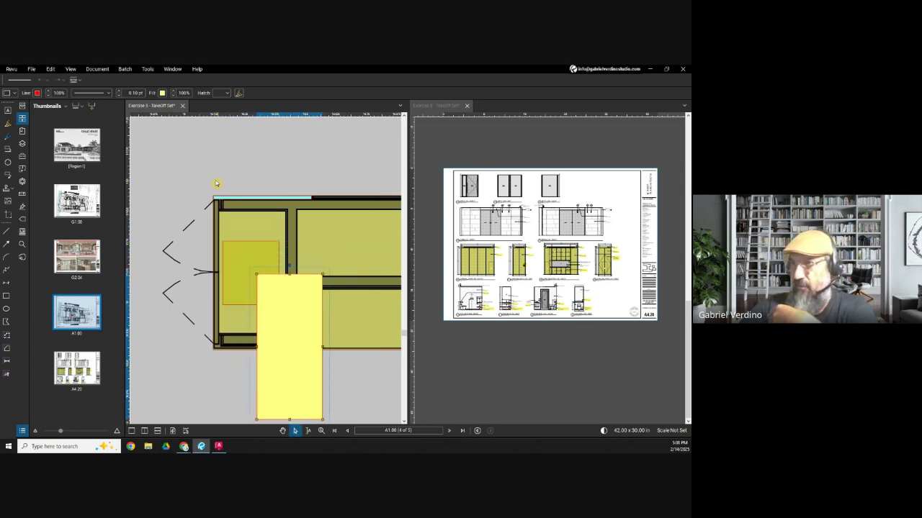
left_click_drag(293, 309, 253, 234)
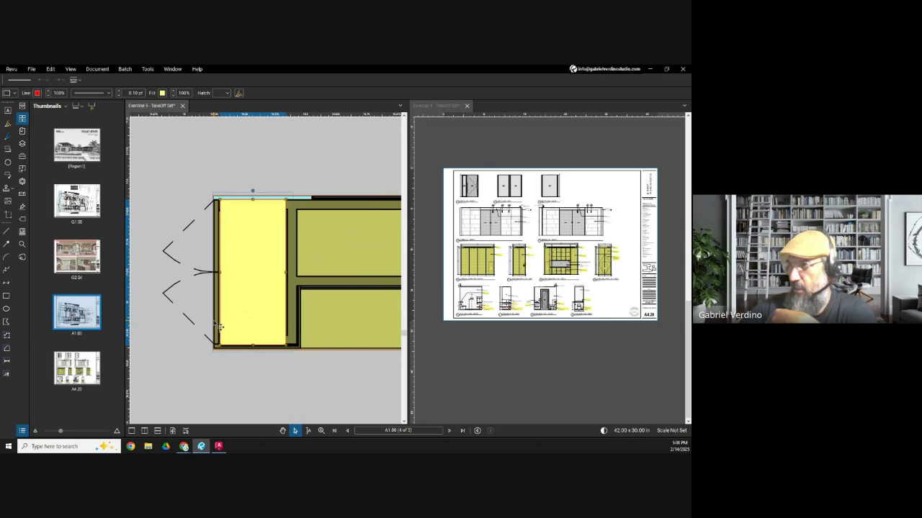
- Draw a narrow opaque yellow rectangle down the full height of the left edge strip in elevation 07, Living Millwork (101) - East
scroll(533, 267, "up", 5)
scroll(544, 269, "up", 2)
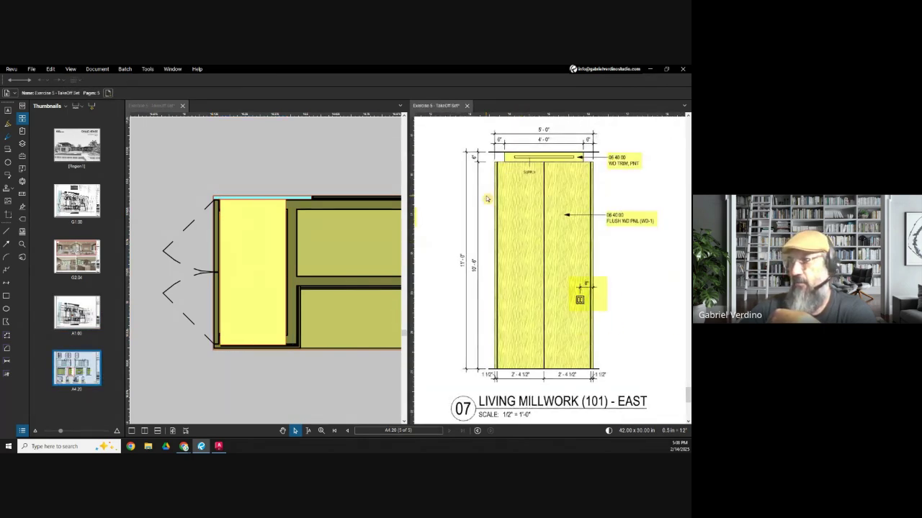
scroll(496, 205, "up", 2)
scroll(507, 212, "down", 2)
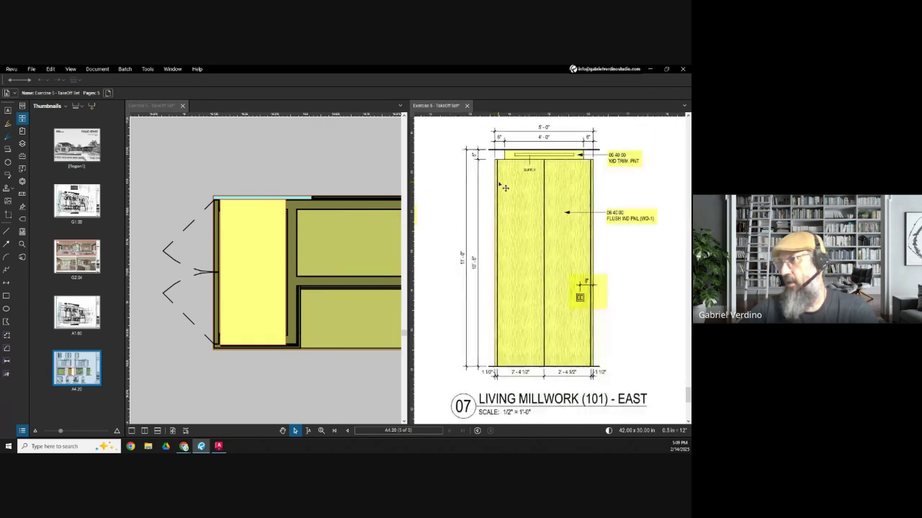
scroll(504, 167, "up", 2)
key("r")
scroll(496, 172, "down", 2)
left_click_drag(501, 161, 482, 380)
scroll(495, 385, "up", 2)
scroll(470, 297, "down", 3)
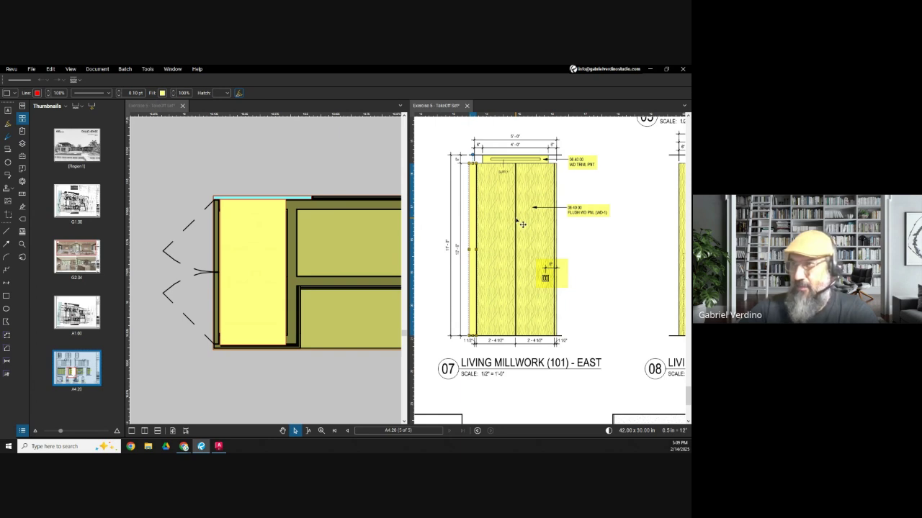
- Shift the large yellow rectangle around over the west-end cabinet on plan A1.00, then remove it from the plan
key("Page_Up")
key("ctrl+v")
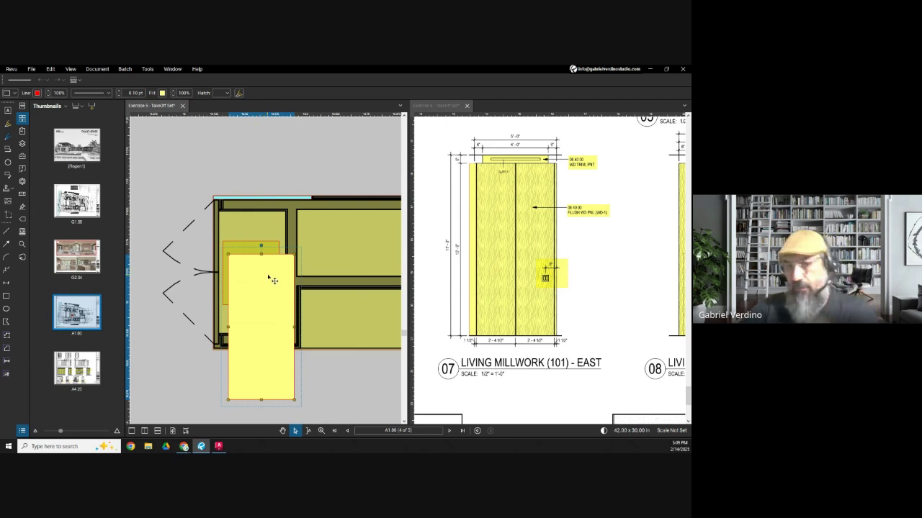
left_click_drag(274, 288, 273, 243)
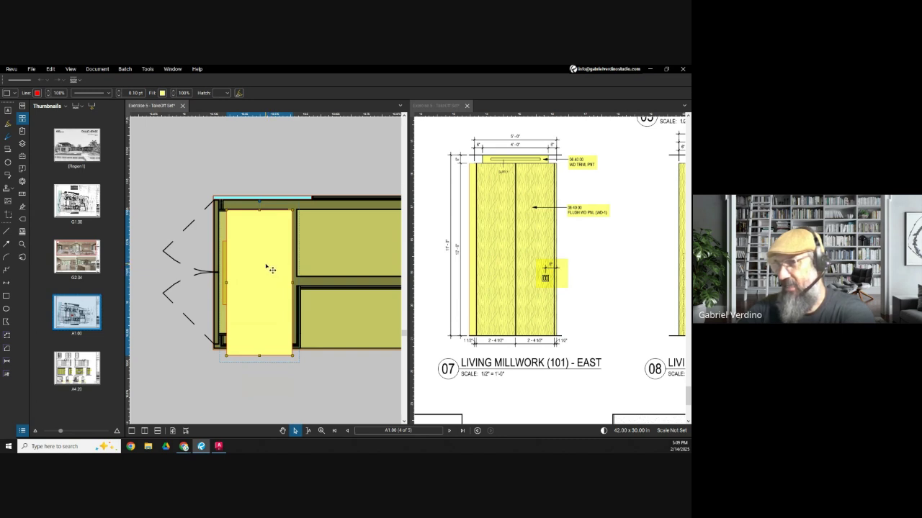
scroll(271, 270, "down", 5)
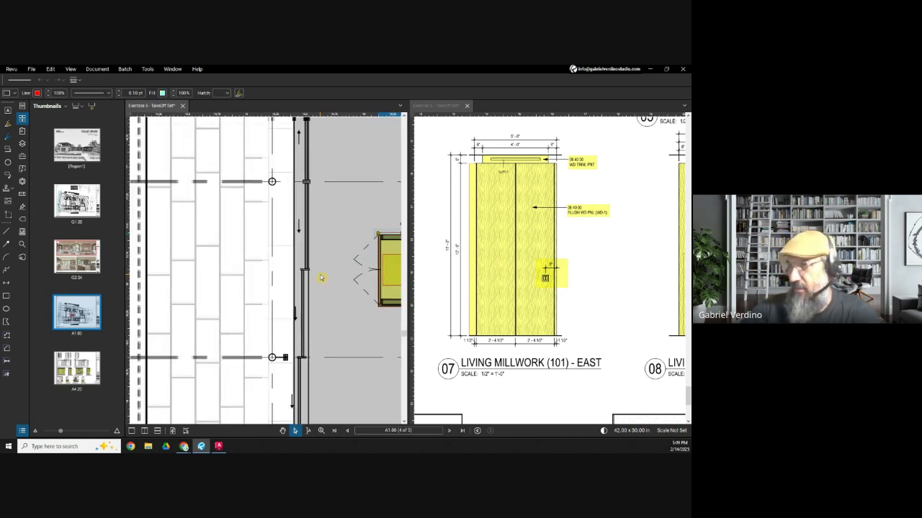
- Return to the corner sketch in the west courtyard and delete the narrow yellow rectangle from the left edge of elevation 07
left_click_drag(293, 279, 396, 268)
scroll(237, 257, "down", 2)
scroll(170, 227, "up", 2)
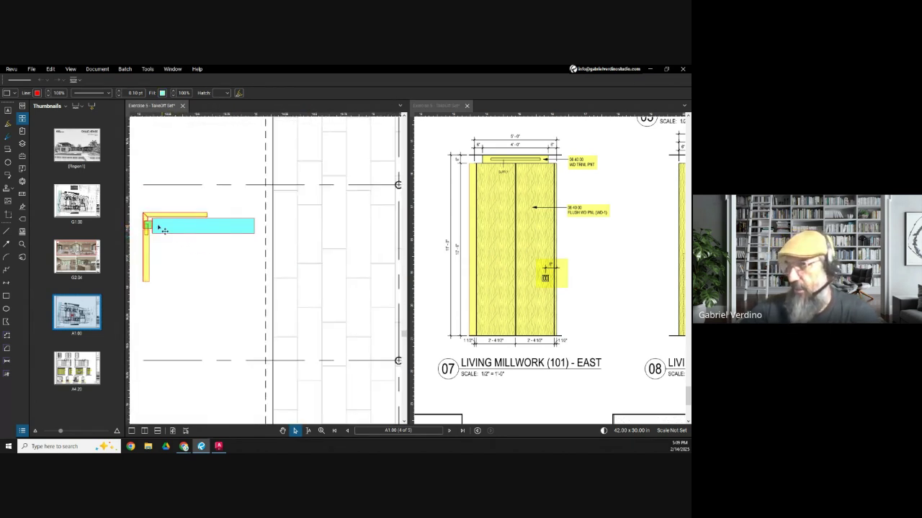
left_click_drag(171, 205, 211, 238)
scroll(183, 254, "up", 4)
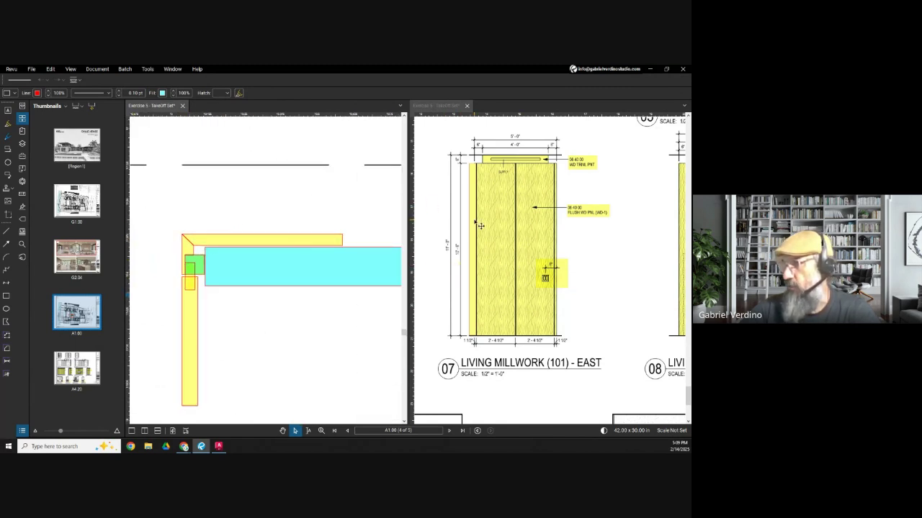
left_click(477, 225)
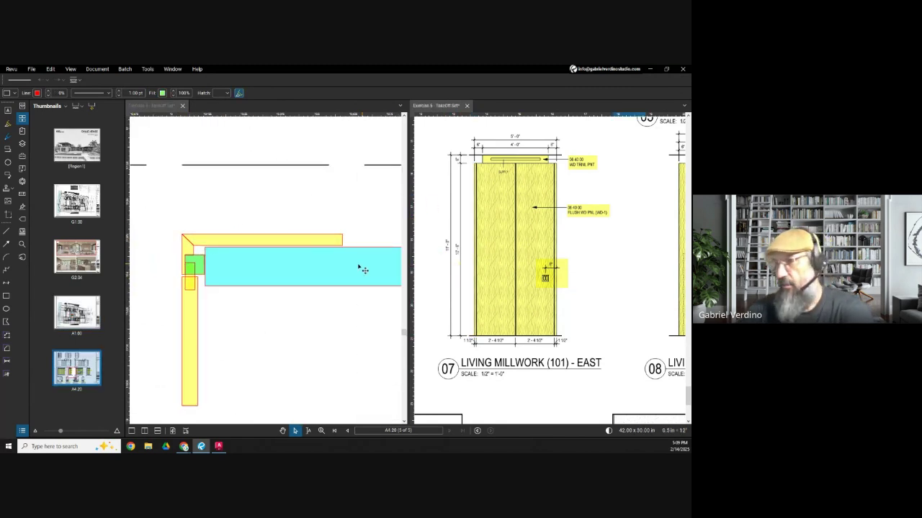
- Examine how the yellow panels, green block and cyan panel meet in the west courtyard corner sketch
scroll(206, 269, "down", 2)
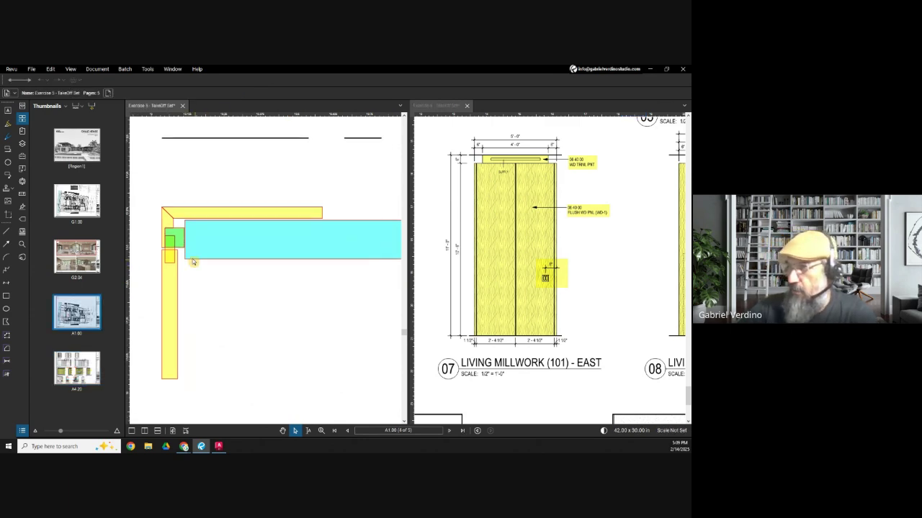
scroll(193, 268, "down", 1)
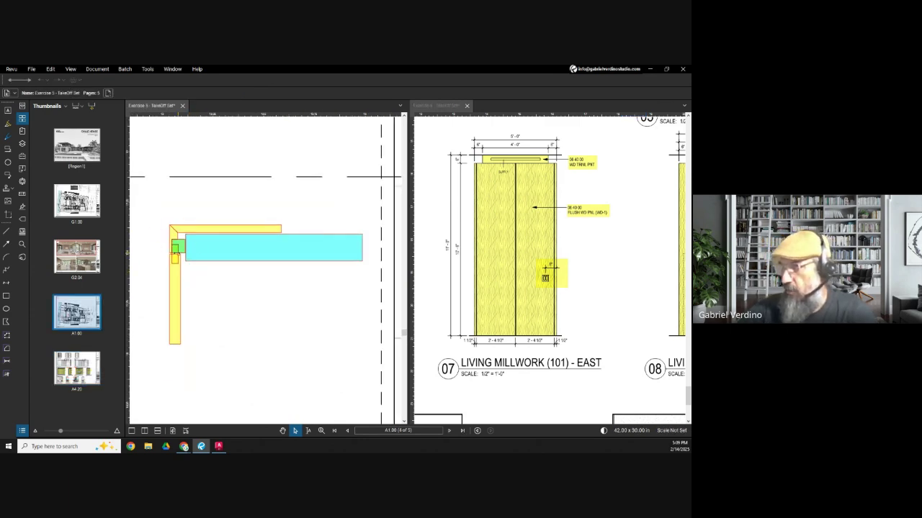
scroll(184, 271, "down", 2)
scroll(184, 272, "down", 3)
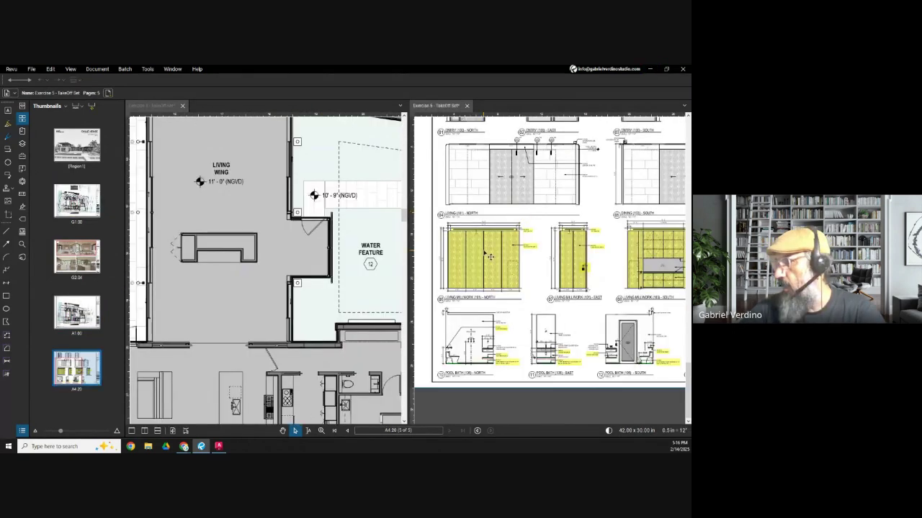
- Draw thin yellow rectangles along the north, east and southeast end faces of the living wing millwork on plan G1.00
scroll(493, 249, "up", 3)
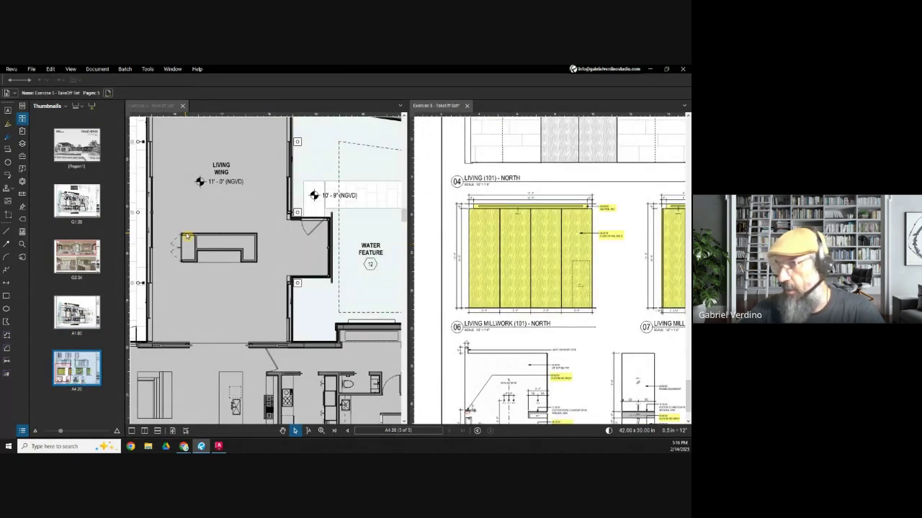
key("alt+Left")
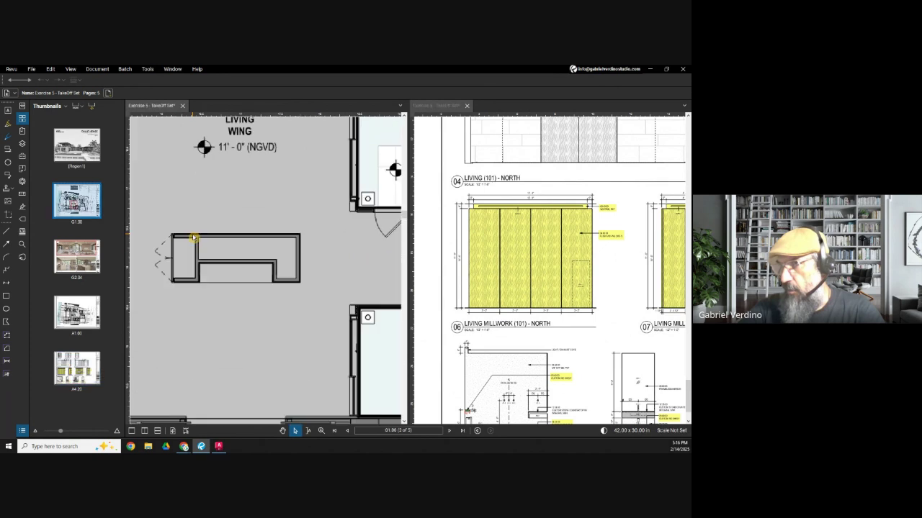
scroll(180, 237, "up", 2)
scroll(170, 239, "down", 2)
scroll(168, 238, "up", 4)
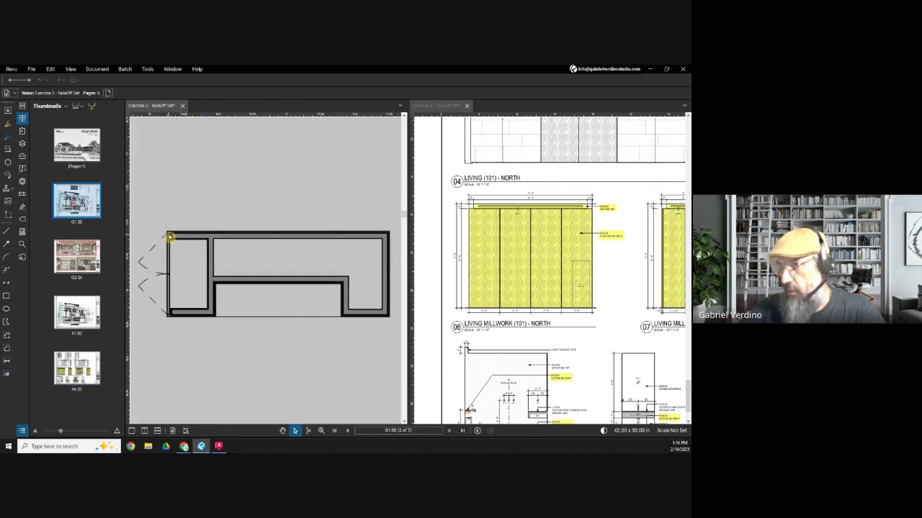
key("r")
left_click_drag(168, 233, 333, 286)
scroll(306, 287, "down", 2)
scroll(274, 281, "up", 2)
- Draw a thin yellow rectangle along the south face of the millwork's west-end cabinet on plan G1.00
key("r")
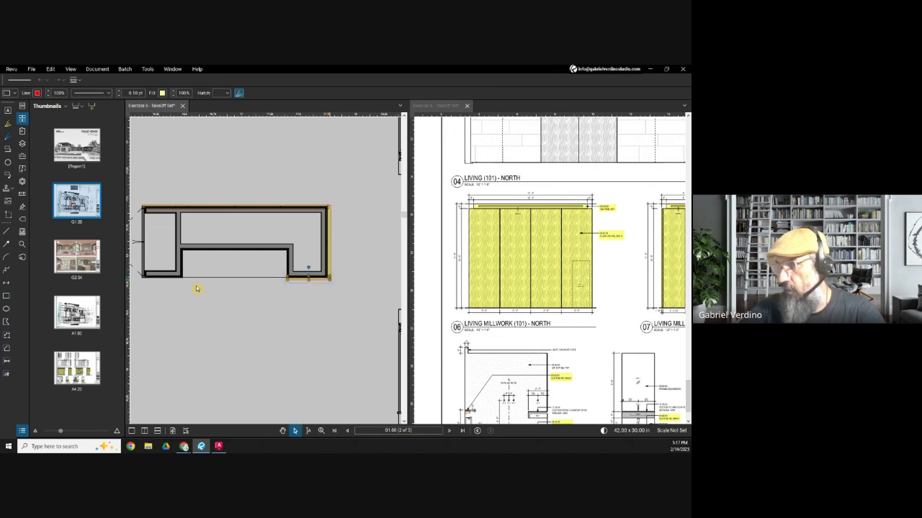
left_click_drag(145, 278, 185, 281)
scroll(148, 275, "up", 3)
key("Escape")
scroll(195, 281, "down", 3)
- Compare the open counter recess in elevation 08, Living Millwork (103) - South, with the south recess on plan G1.00
scroll(529, 273, "down", 6)
left_click_drag(590, 279, 583, 279)
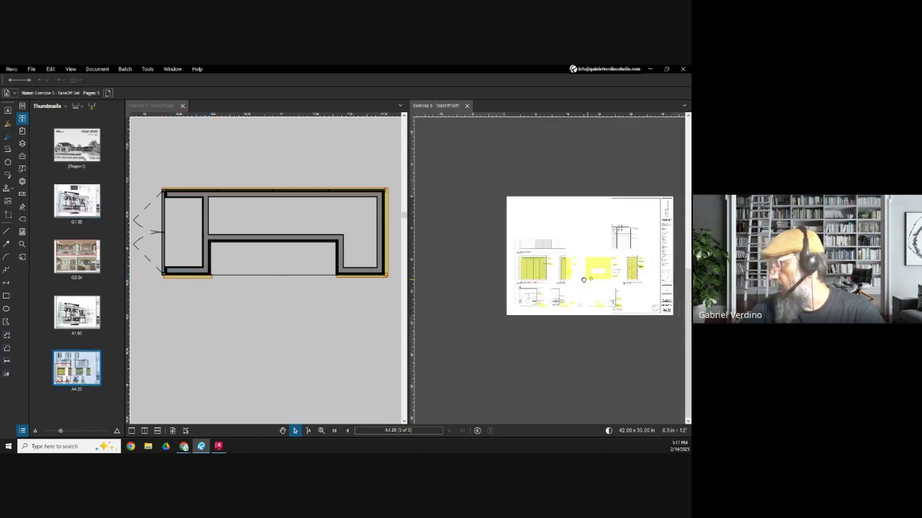
scroll(583, 280, "up", 5)
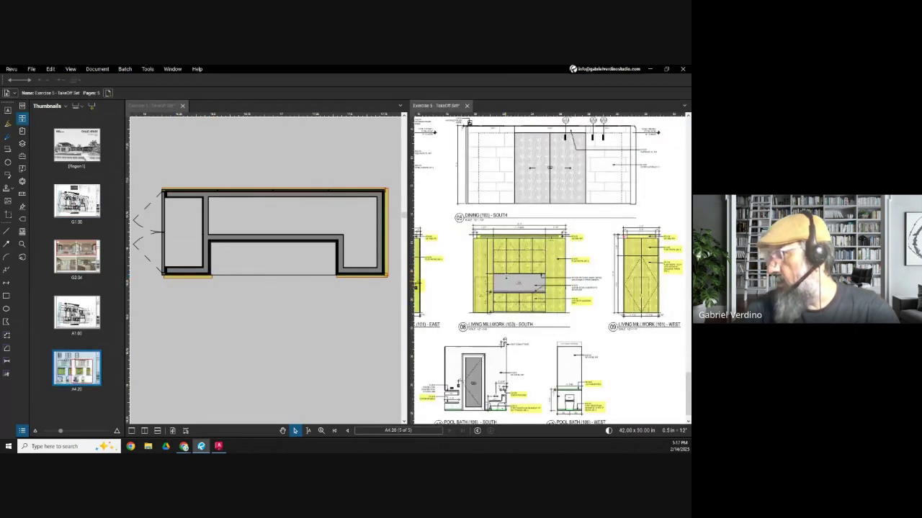
scroll(514, 273, "up", 2)
scroll(576, 297, "up", 2)
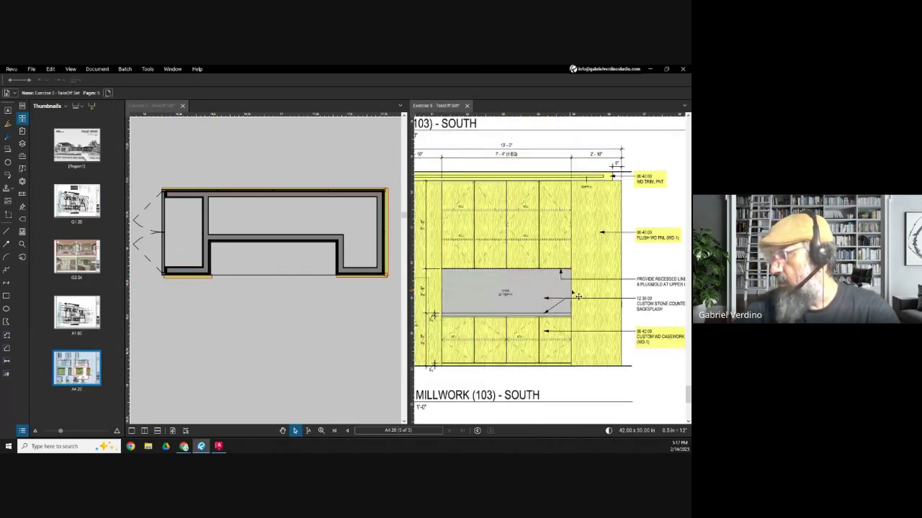
scroll(281, 282, "up", 2)
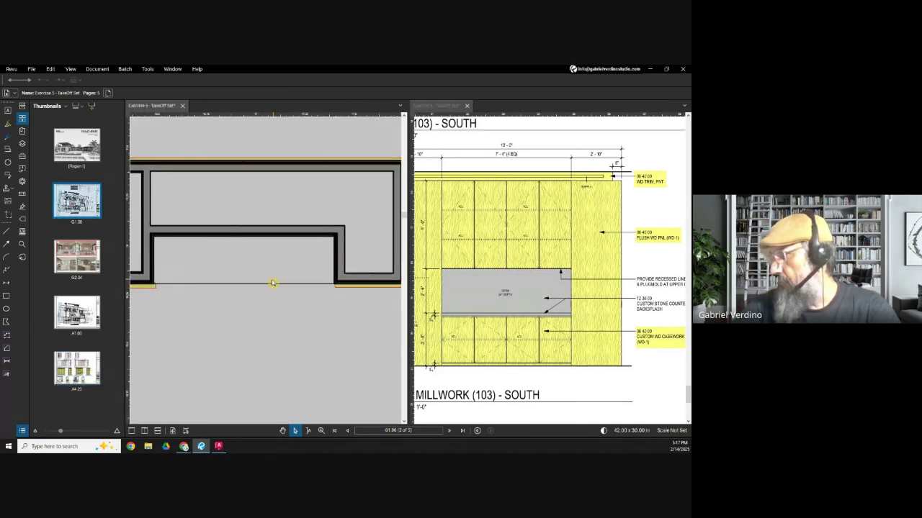
scroll(288, 283, "left", 1)
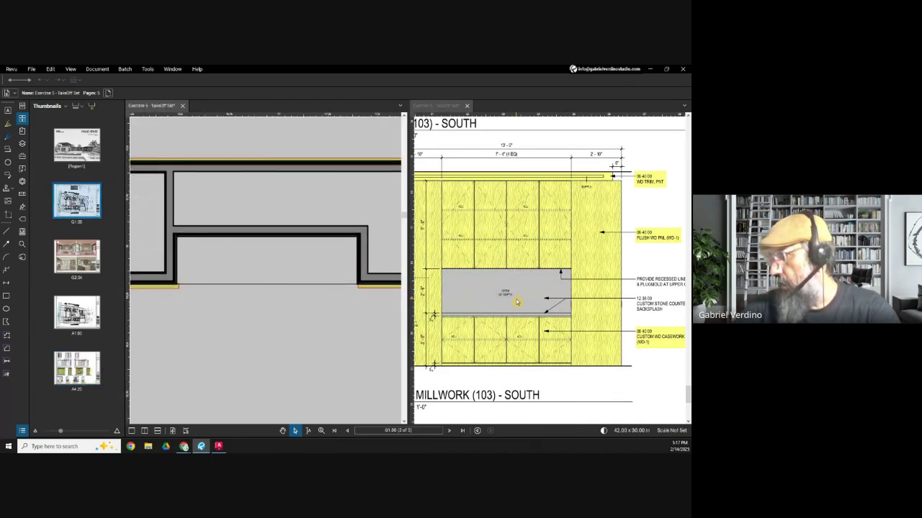
scroll(516, 301, "up", 2)
scroll(519, 296, "down", 3)
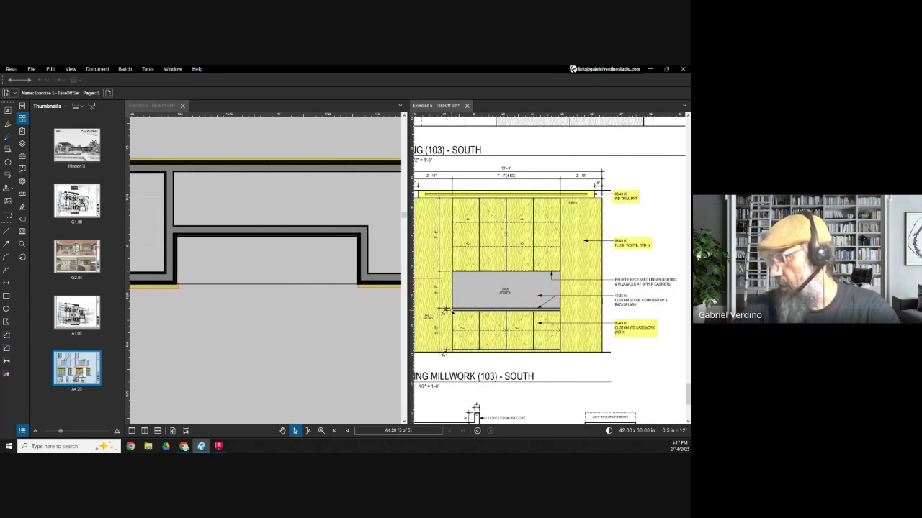
scroll(454, 291, "up", 2)
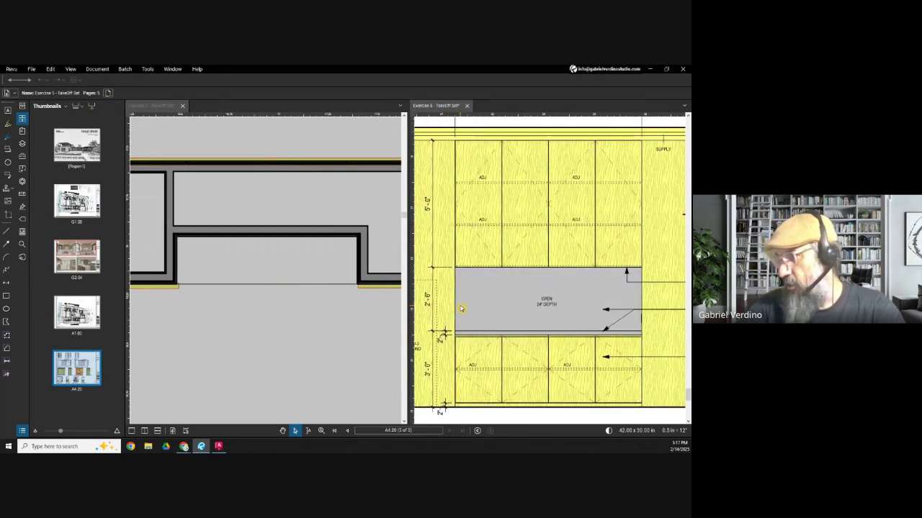
scroll(466, 301, "left", 1)
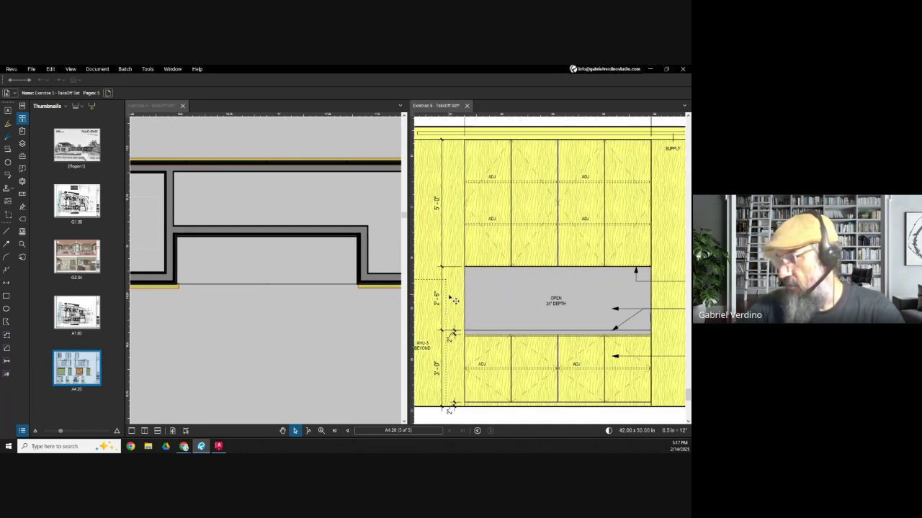
- Draw a narrow vertical rectangle along the west side of the millwork's south recess and fill it cyan
left_click_drag(226, 294, 249, 289)
scroll(199, 243, "up", 2)
key("r")
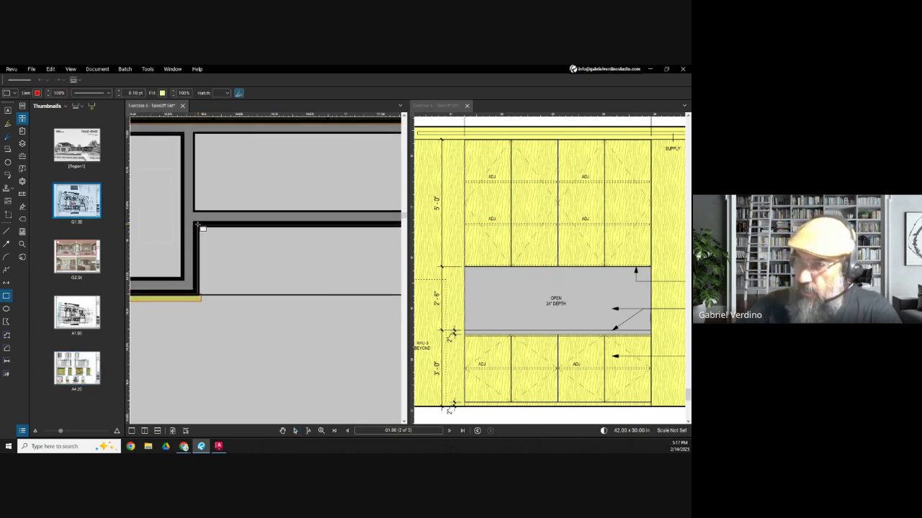
left_click_drag(198, 228, 205, 298)
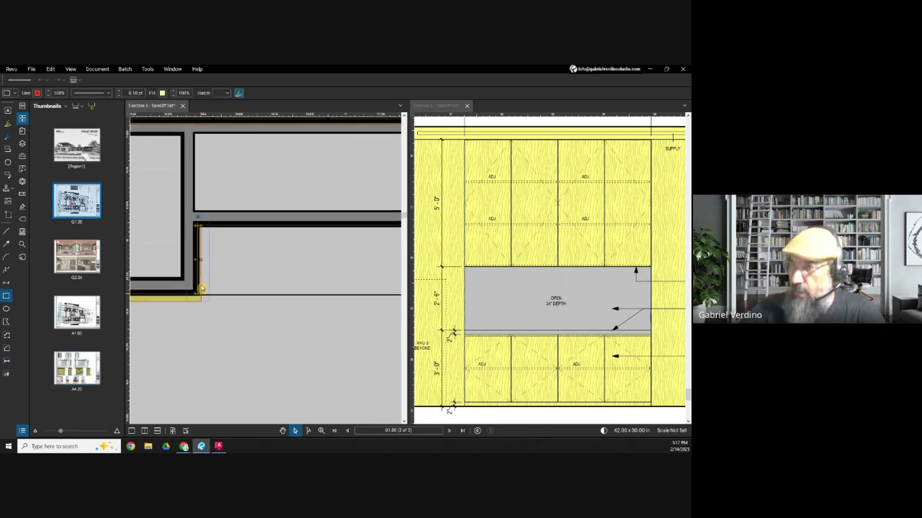
left_click(163, 93)
left_click(193, 104)
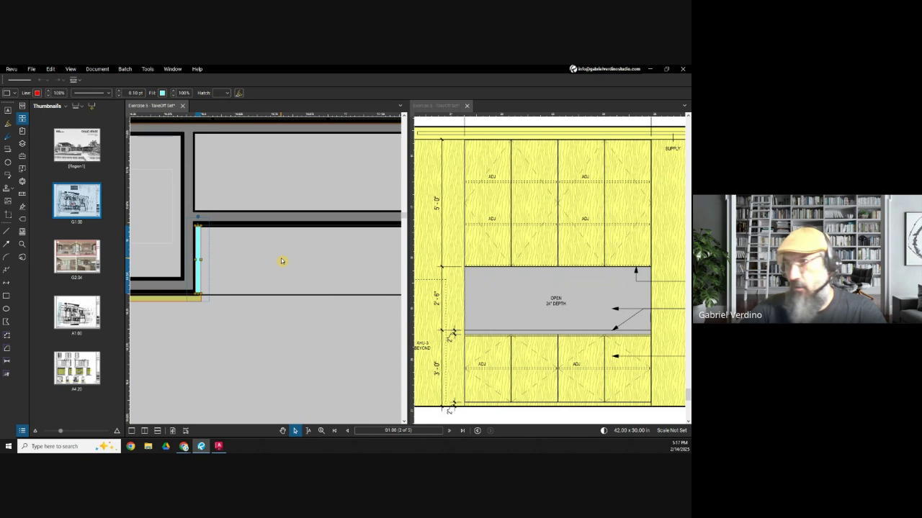
- Copy the cyan side panel and place the copy along the east side of the south recess
scroll(313, 267, "down", 5)
scroll(235, 274, "up", 3)
scroll(212, 254, "up", 2)
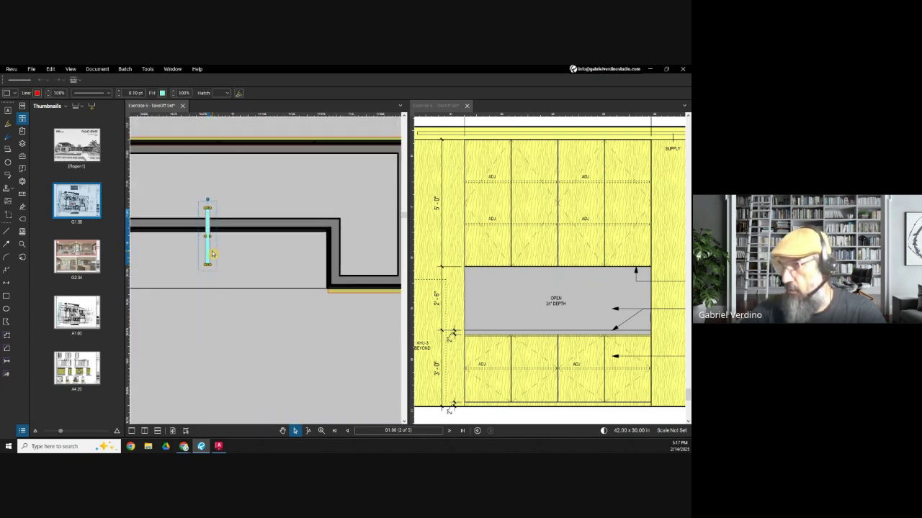
left_click_drag(214, 254, 332, 277)
scroll(214, 253, "down", 2)
scroll(208, 253, "up", 2)
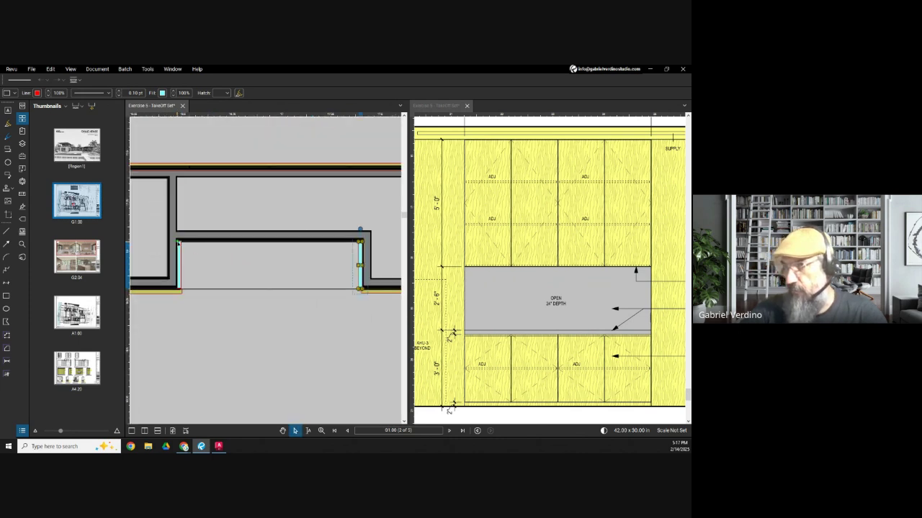
- Shorten the east end of the yellow strip on the west-end cabinet's south face toward the cyan panel's outer edge
left_click_drag(203, 253, 181, 247)
key("r")
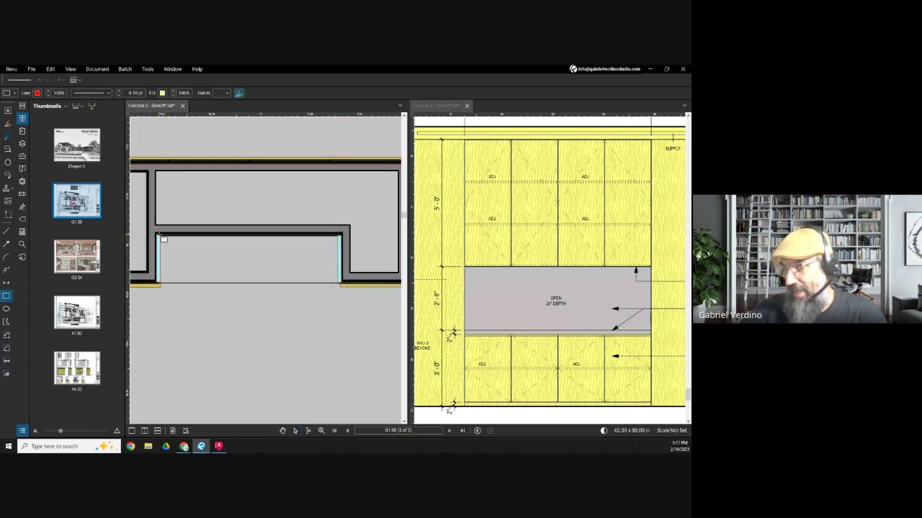
left_click_drag(169, 298, 263, 282)
scroll(257, 270, "up", 5)
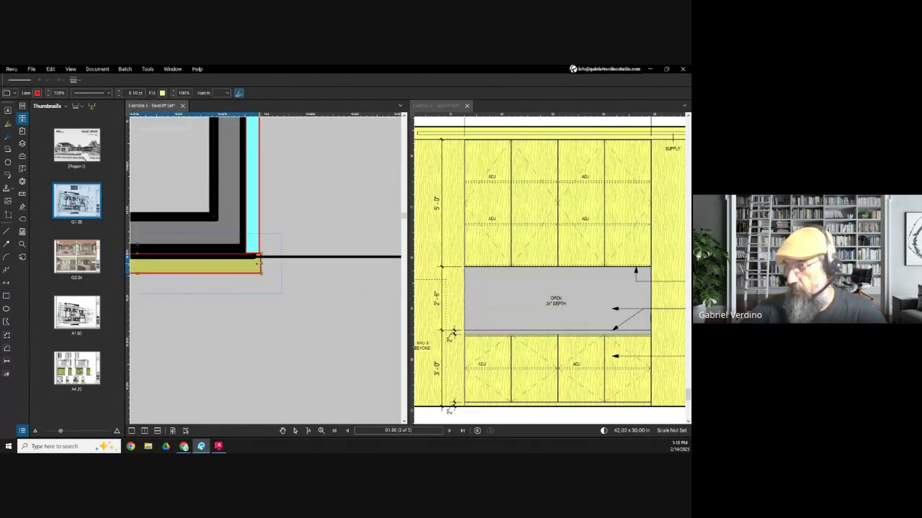
key("Escape")
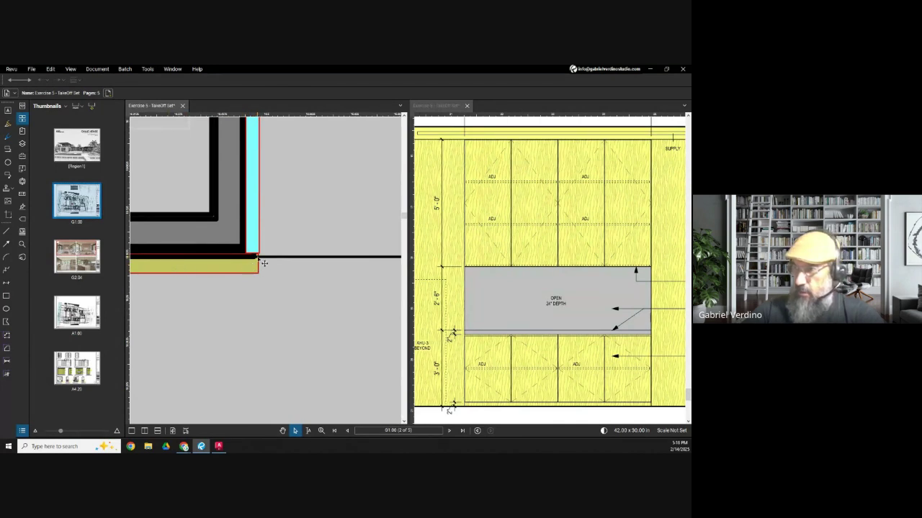
- Fine-tune the yellow strip's east end until it is flush with the recess-side edge of the cyan panel
scroll(264, 263, "up", 2)
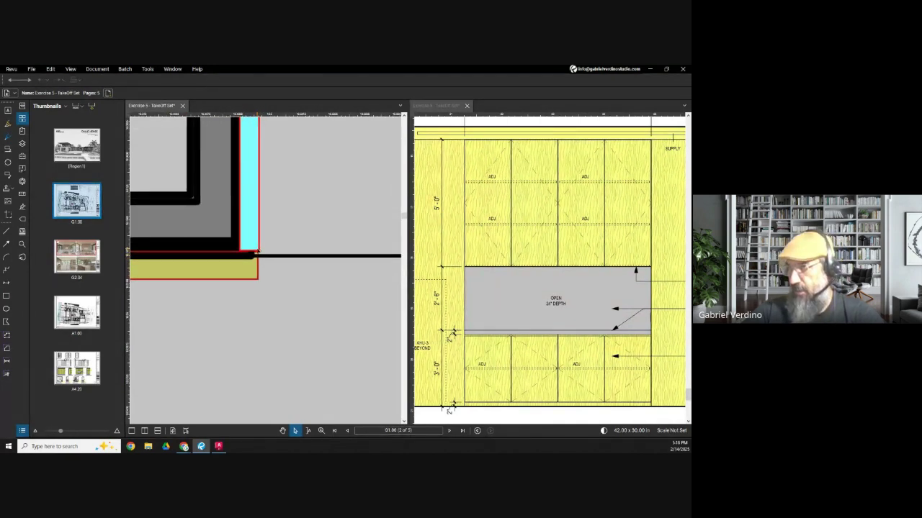
left_click(259, 272)
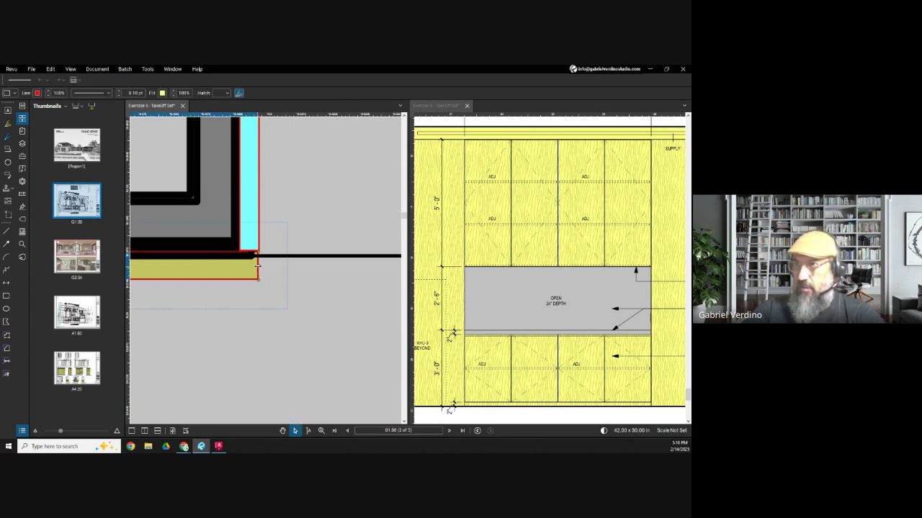
left_click_drag(262, 266, 257, 275)
left_click(302, 282)
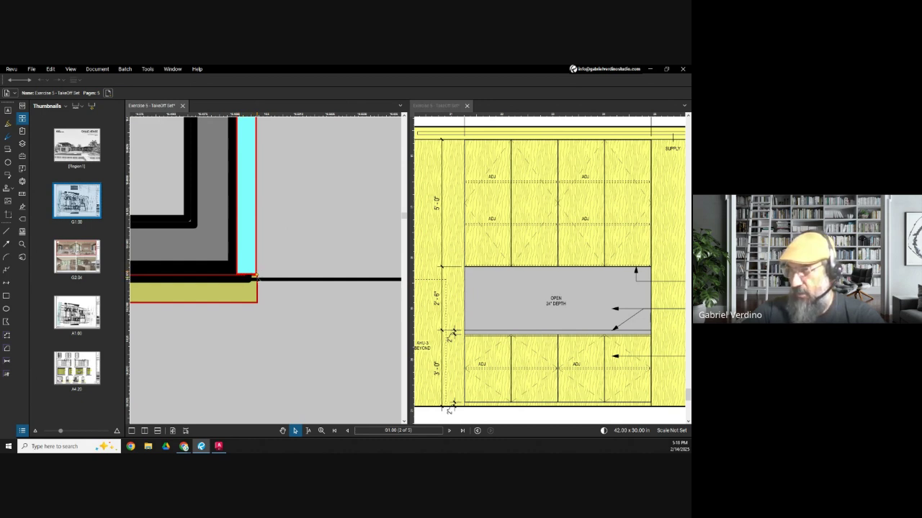
left_click(265, 295)
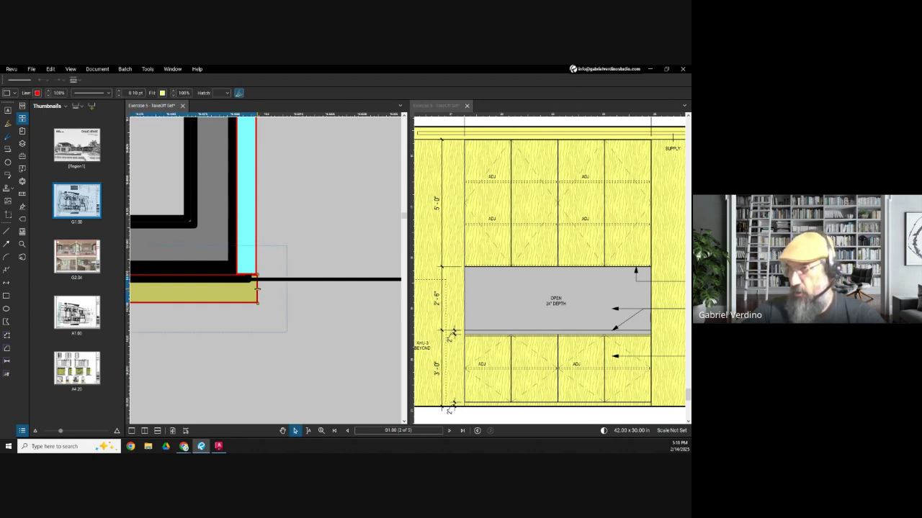
left_click_drag(256, 289, 254, 290)
key("Escape")
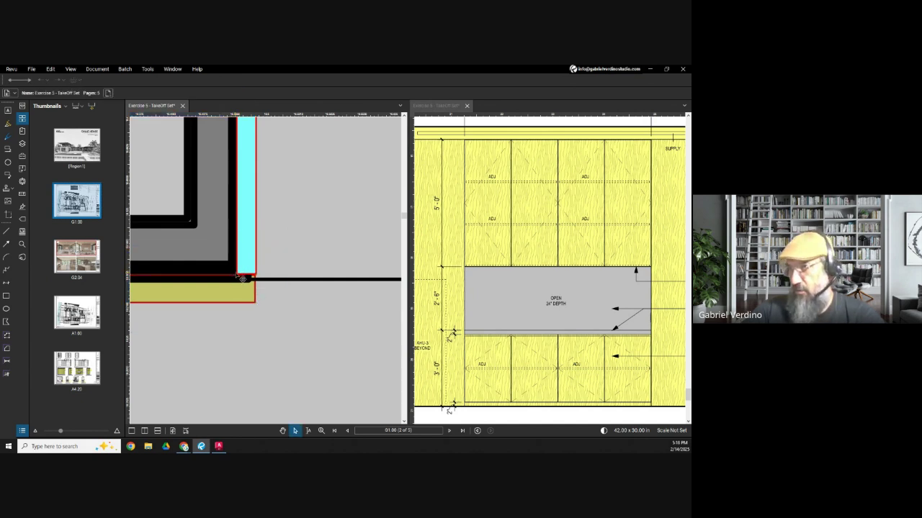
scroll(240, 276, "down", 1)
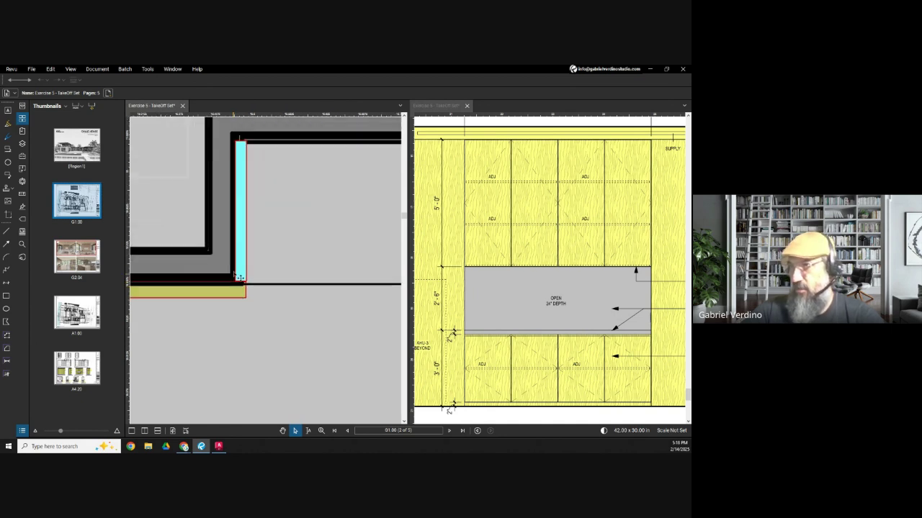
- Inspect the yellow and cyan panel corner, and browse the metal trim for stone transition image results in the web browser
scroll(236, 283, "up", 2)
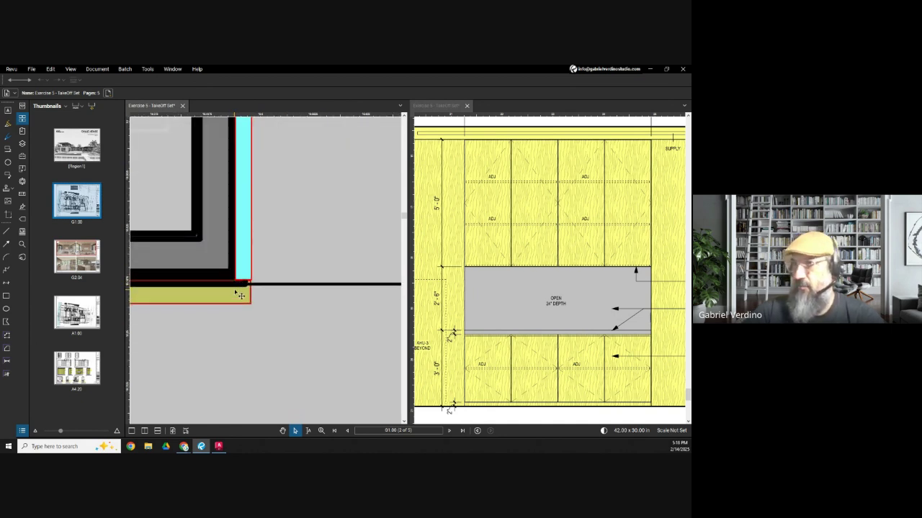
scroll(236, 284, "up", 3)
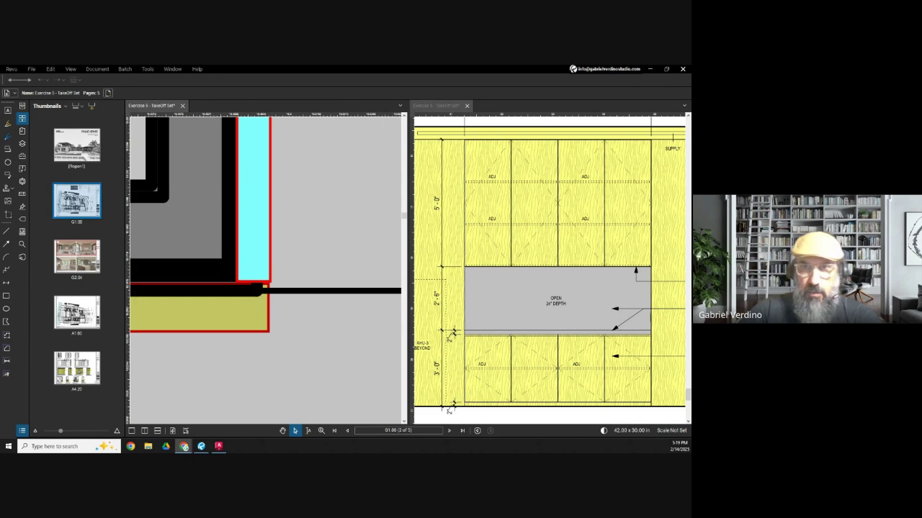
left_click_drag(47, 99, 181, 79)
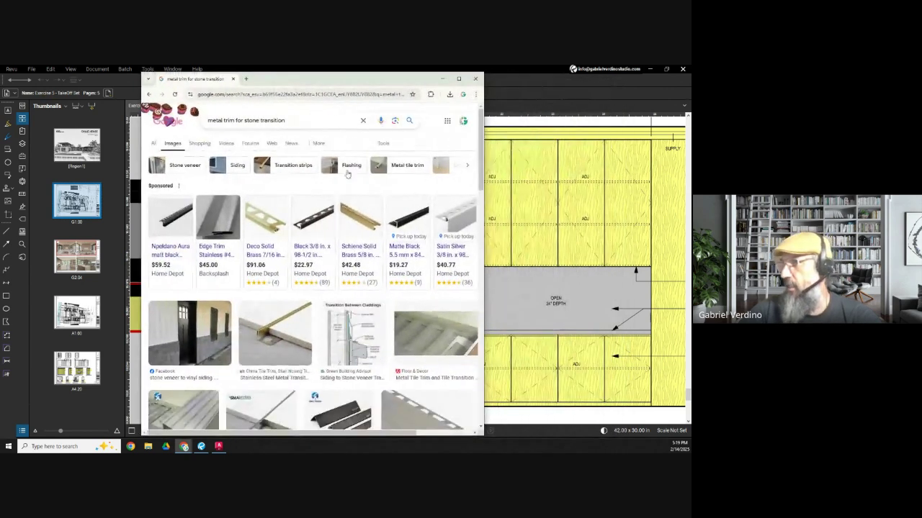
left_click(459, 80)
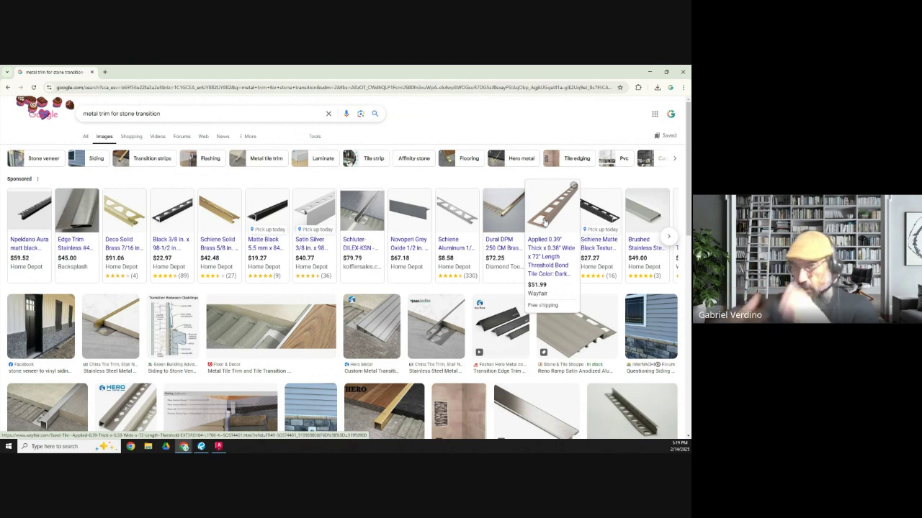
scroll(63, 376, "down", 3)
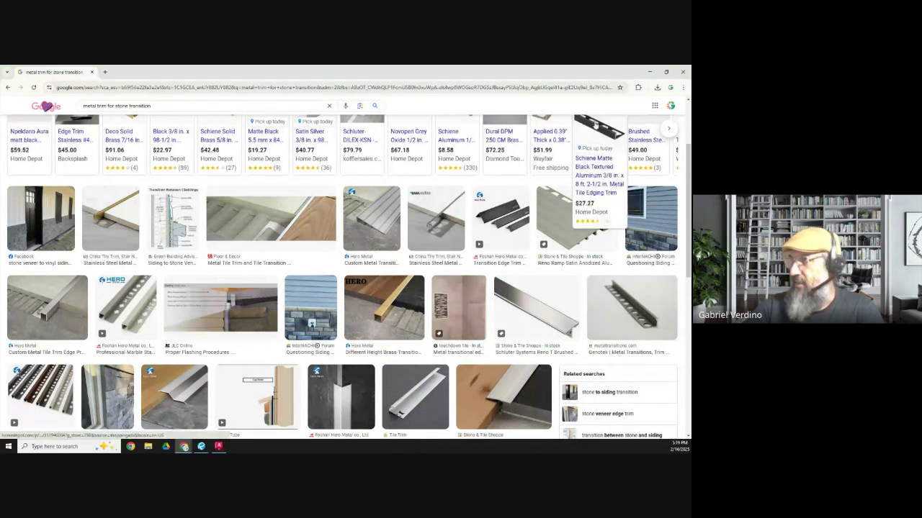
left_click(681, 74)
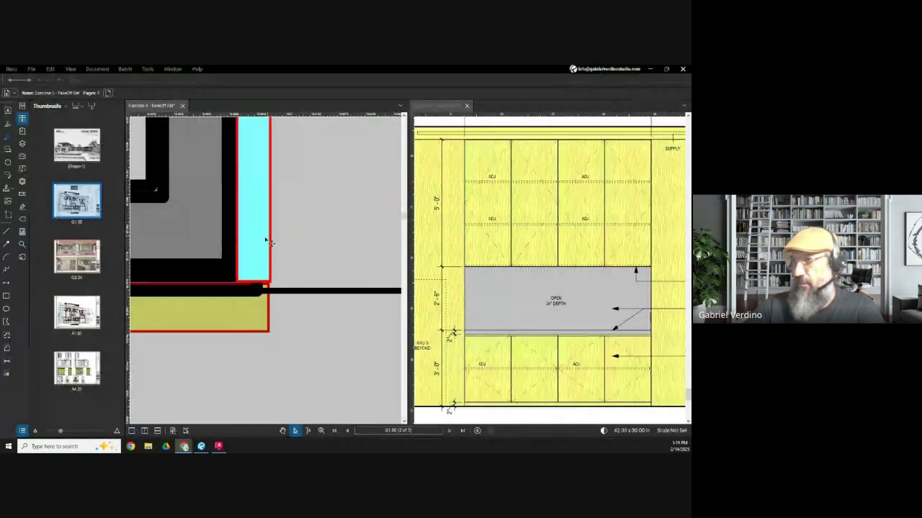
- Adjust the east end of the west-end cabinet's yellow south strip to line up with the adjoining cyan panel's recess-side edge
scroll(256, 270, "down", 2)
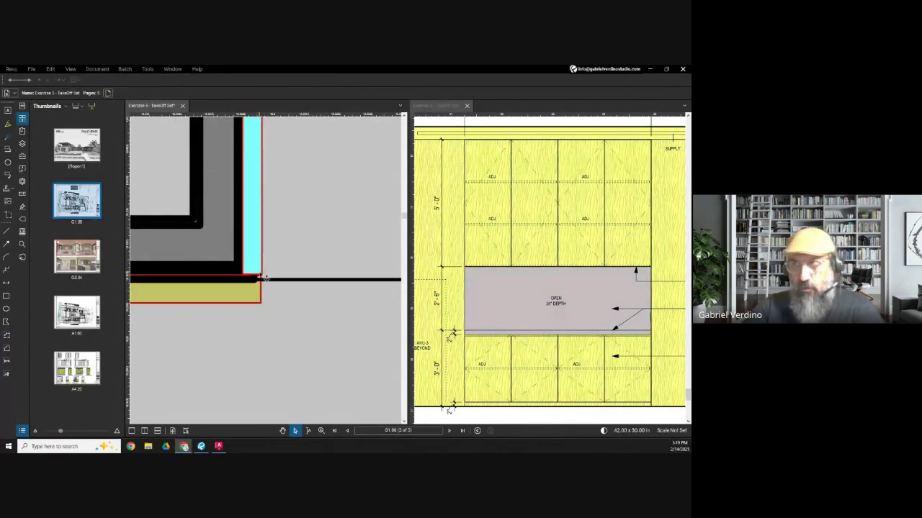
scroll(264, 278, "down", 2)
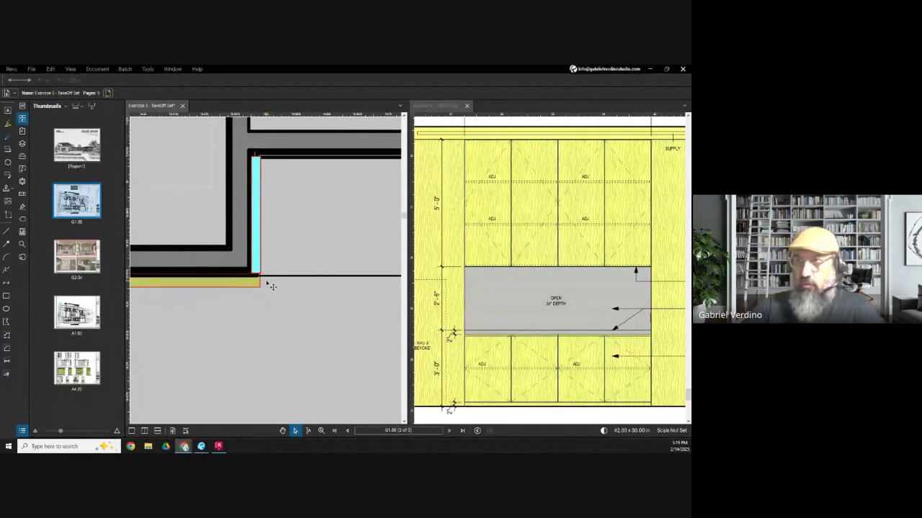
scroll(211, 244, "down", 1)
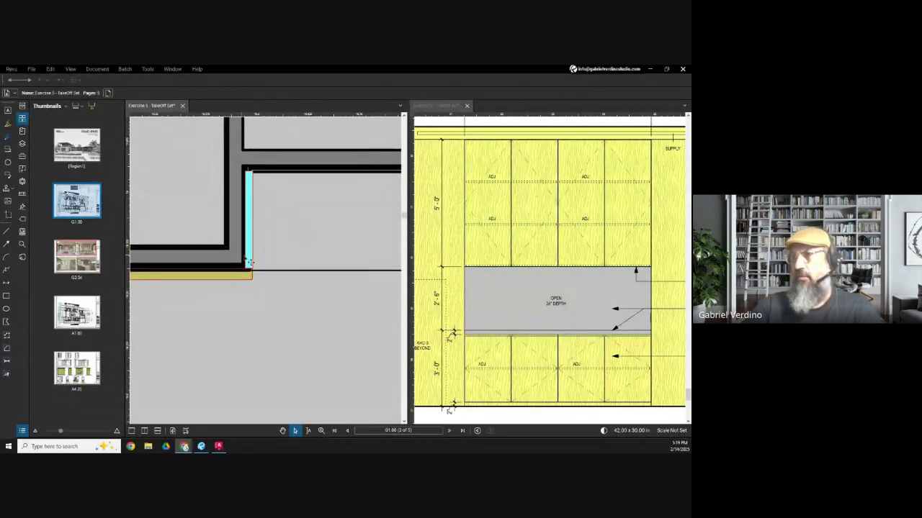
scroll(259, 260, "down", 1)
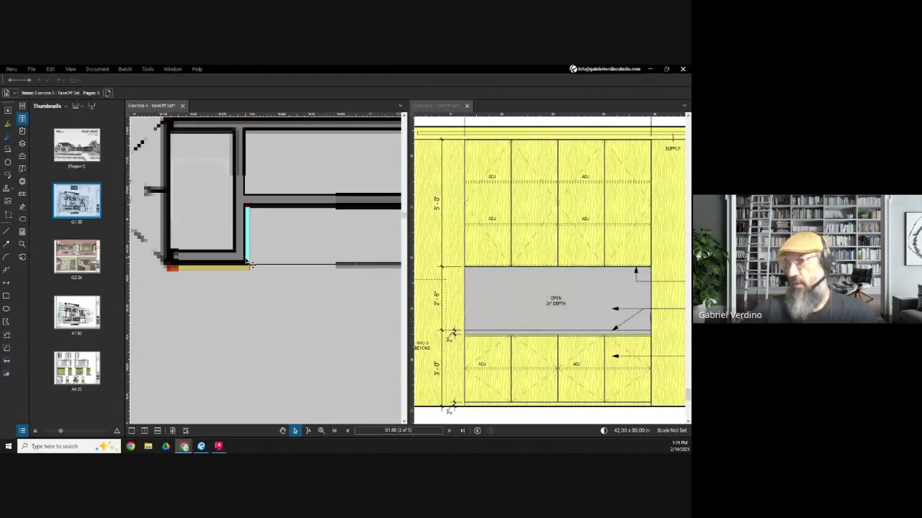
scroll(247, 278, "up", 1)
scroll(296, 274, "up", 1)
scroll(303, 271, "up", 2)
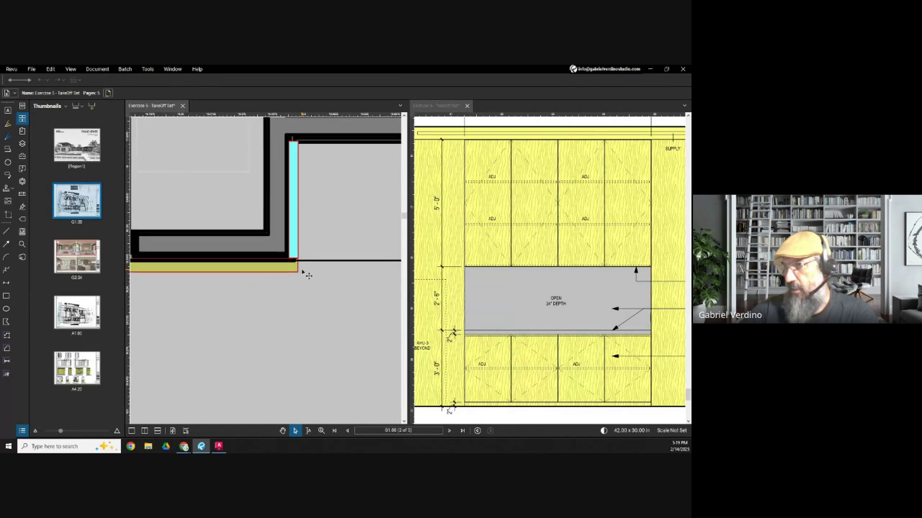
left_click(294, 262)
left_click_drag(296, 262, 297, 263)
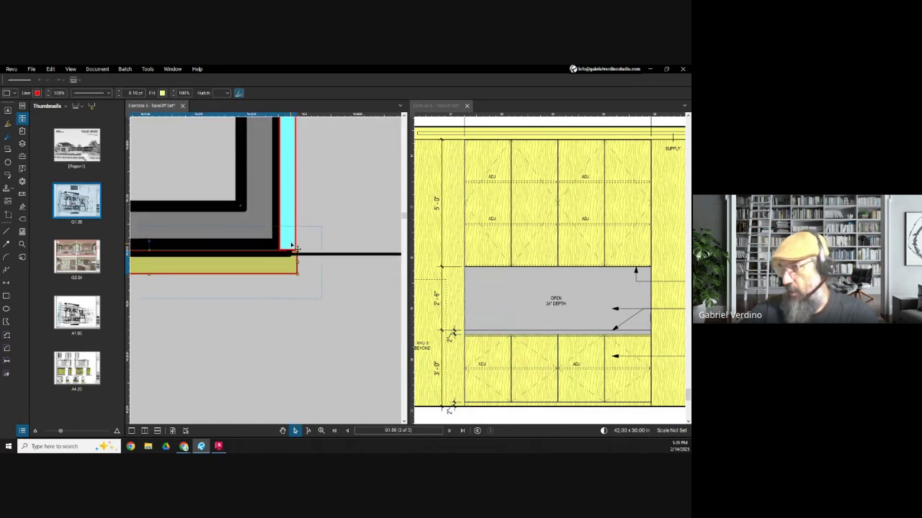
- Extend the west end of the east-end cabinet's yellow south strip to the recess-side edge of the adjoining cyan panel
scroll(297, 250, "down", 4)
left_click_drag(325, 260, 276, 268)
scroll(294, 246, "up", 3)
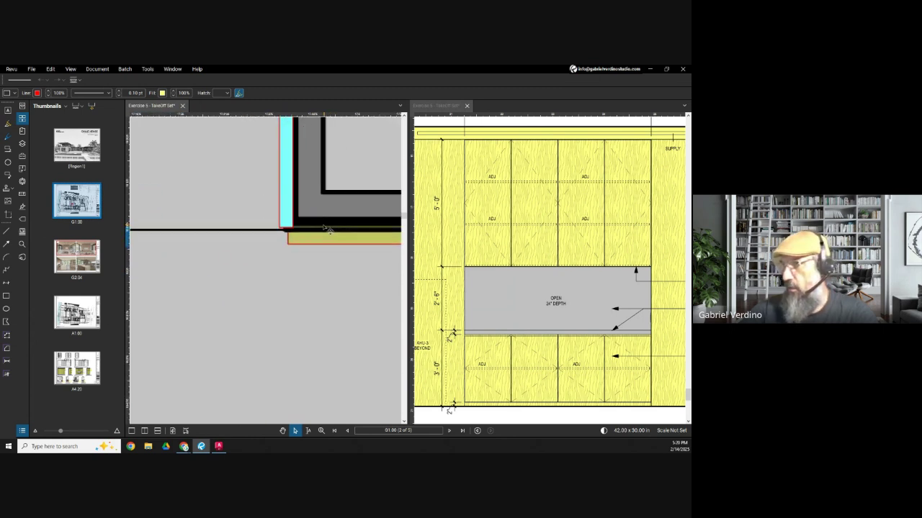
scroll(291, 243, "up", 2)
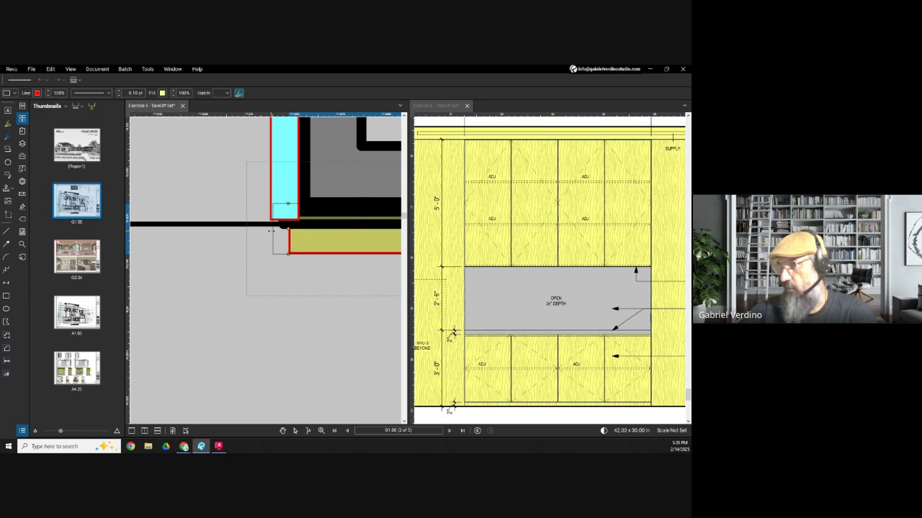
key("Escape")
scroll(288, 259, "down", 5)
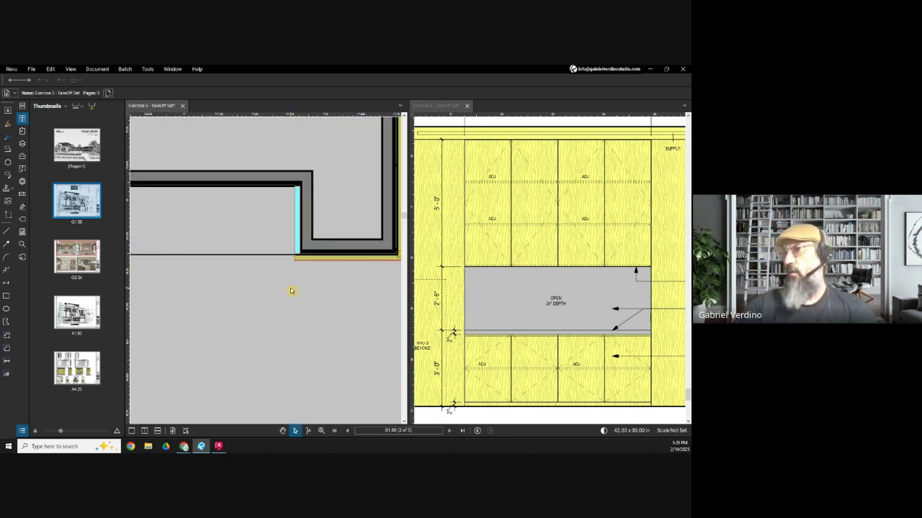
- Examine the living wing millwork ends and the coloured panel corner detail in the west courtyard on sheet A1.00
scroll(289, 287, "down", 3)
scroll(209, 251, "up", 4)
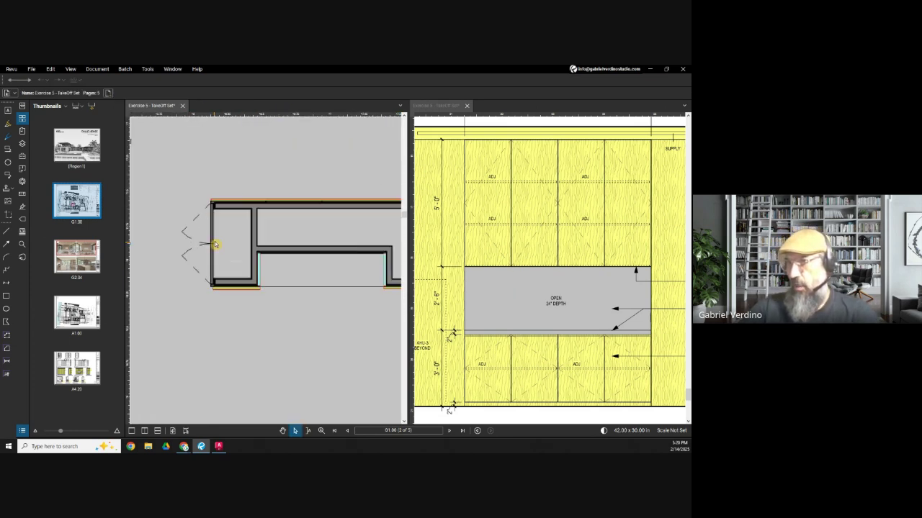
scroll(221, 207, "up", 1)
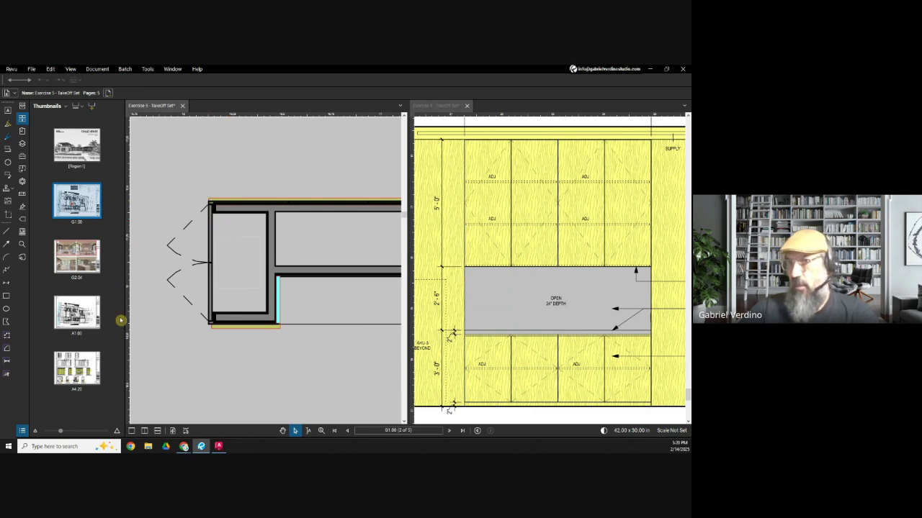
scroll(245, 252, "down", 5)
scroll(267, 263, "up", 3)
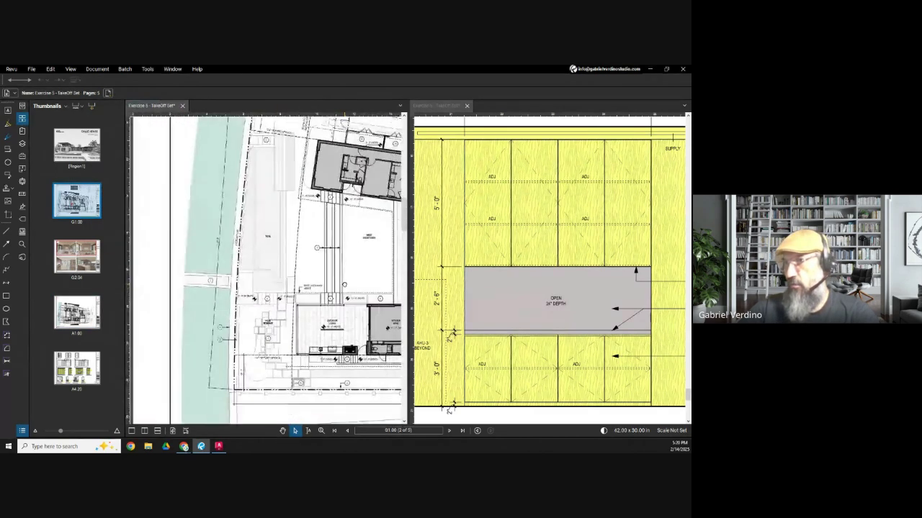
scroll(267, 264, "down", 3)
left_click(72, 312)
scroll(284, 247, "down", 2)
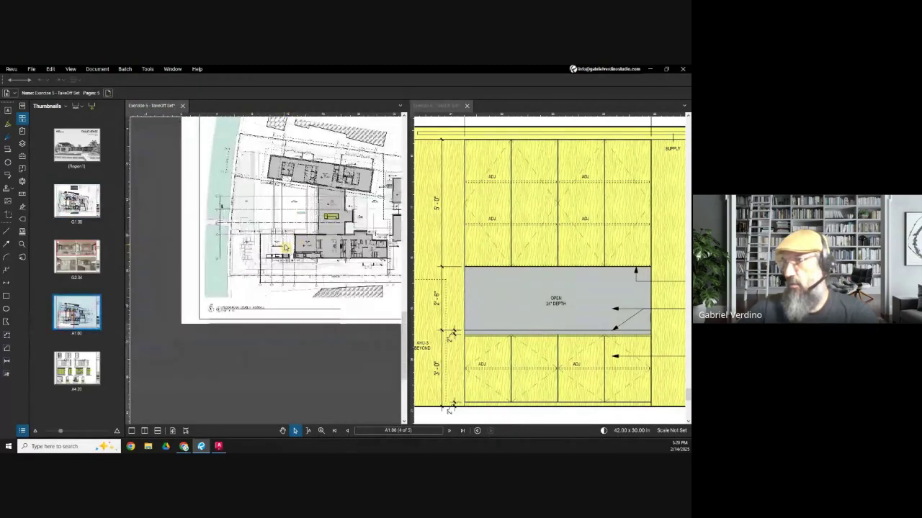
scroll(285, 248, "up", 6)
scroll(263, 220, "down", 4)
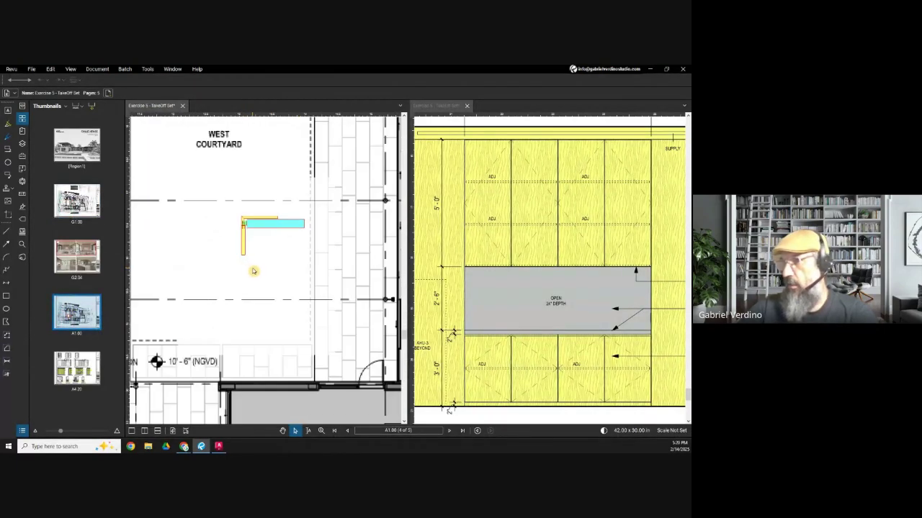
- Return to sheet G1.00 and examine the millwork's position and orientation within the living wing
left_click(78, 204)
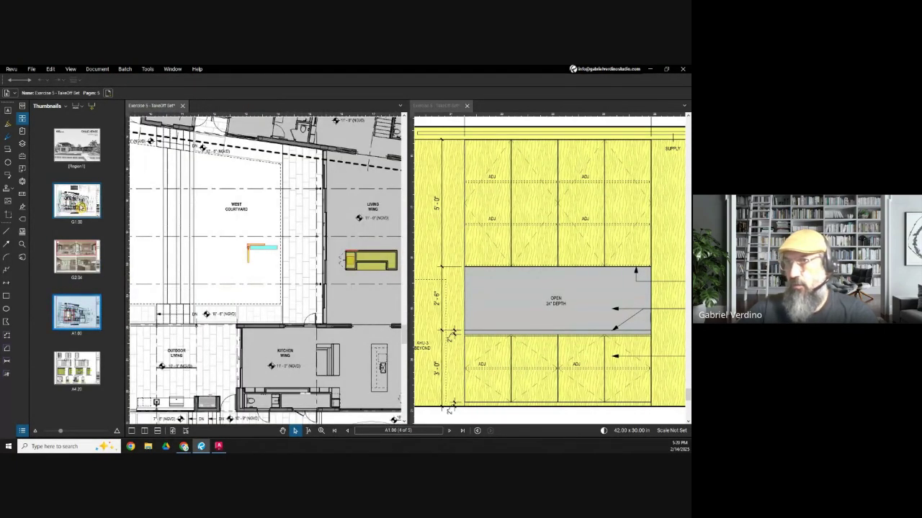
scroll(231, 243, "down", 3)
scroll(292, 240, "up", 4)
scroll(291, 240, "up", 5)
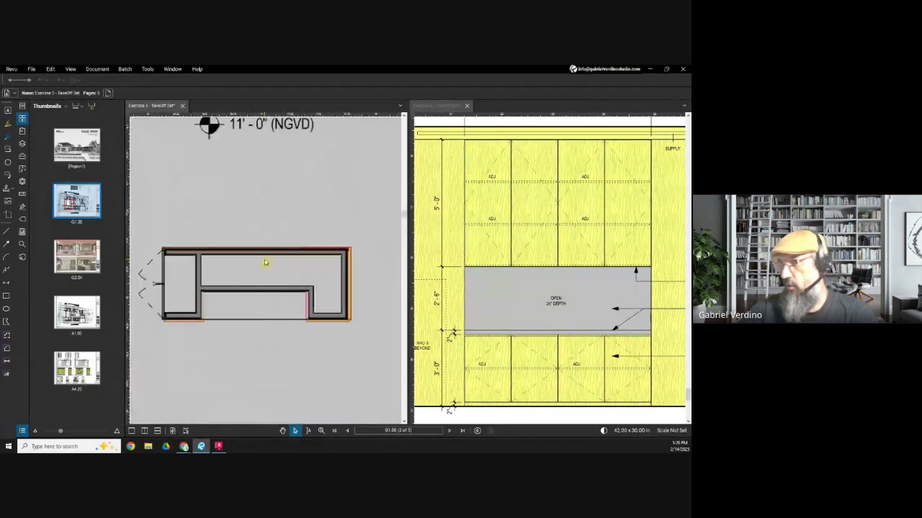
scroll(298, 239, "down", 8)
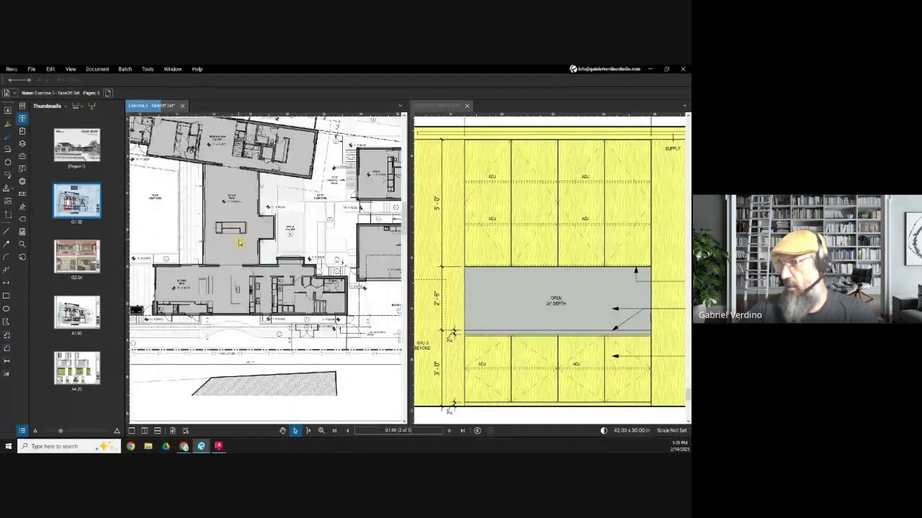
scroll(304, 336, "up", 2)
scroll(249, 334, "down", 3)
scroll(294, 329, "up", 1)
scroll(165, 339, "up", 3)
scroll(193, 338, "up", 2)
scroll(164, 282, "down", 3)
scroll(157, 201, "up", 1)
scroll(157, 202, "down", 3)
scroll(248, 219, "up", 5)
scroll(256, 211, "up", 1)
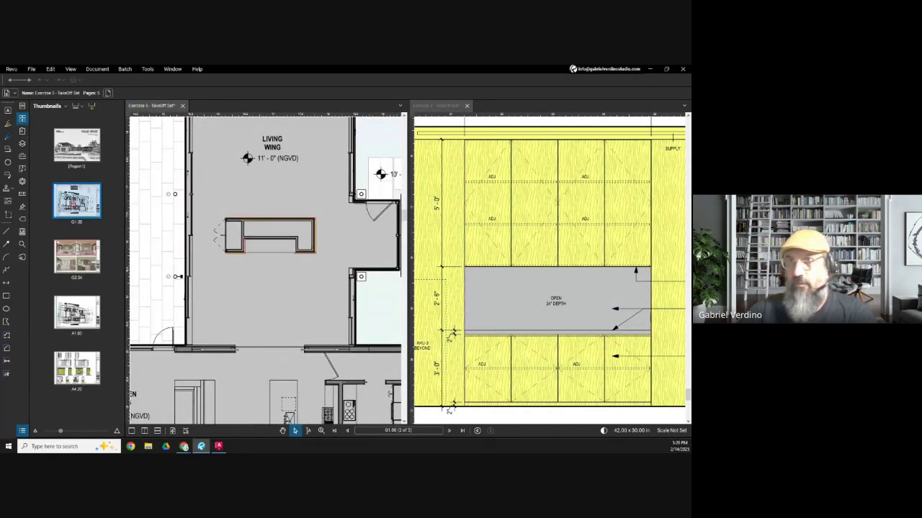
- Add a red text label "N" north of the millwork, with its box fitted to the letter and filled white
left_click(8, 112)
left_click_drag(260, 192, 294, 214)
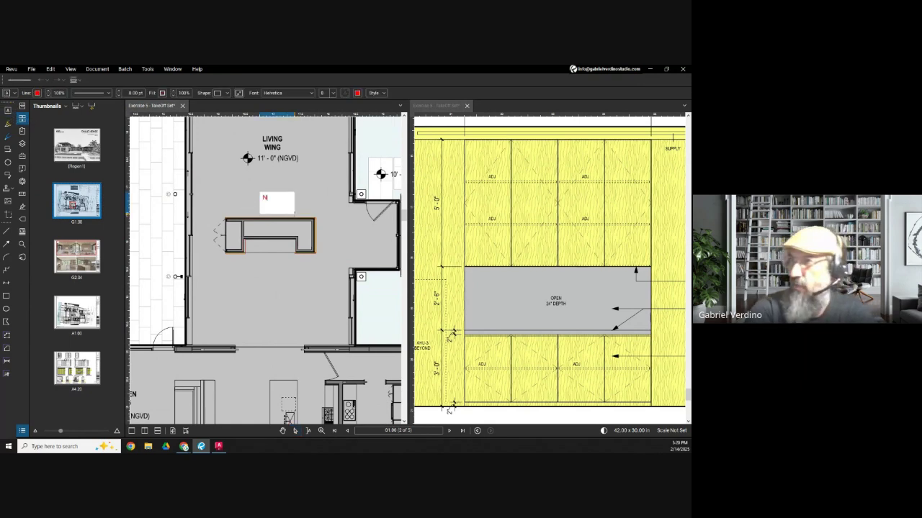
key("Escape")
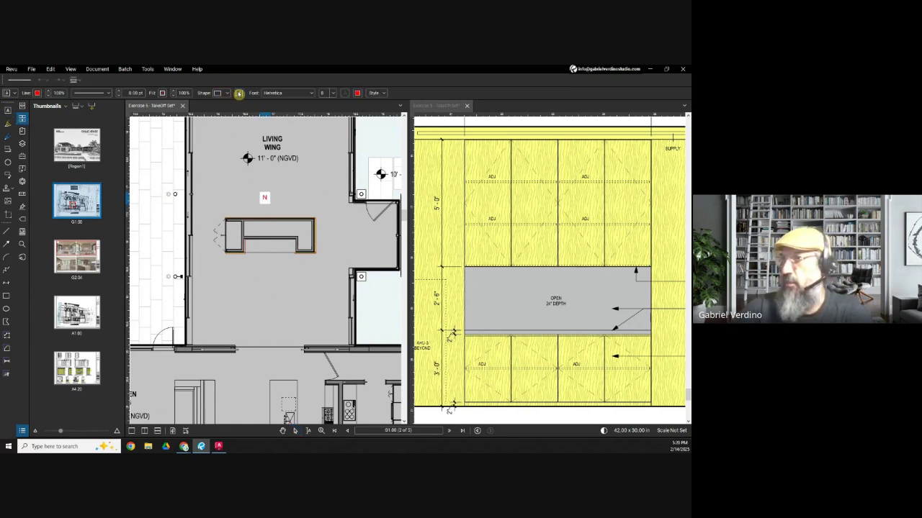
scroll(291, 220, "up", 2)
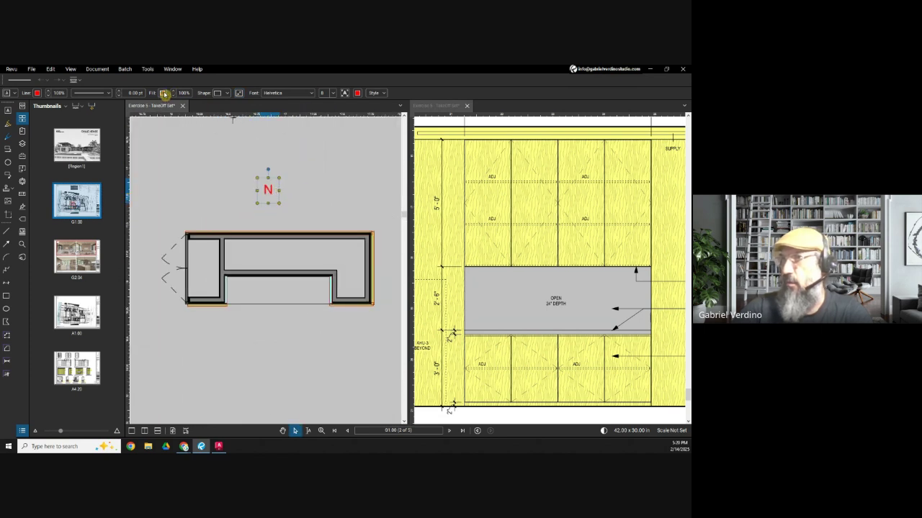
left_click(162, 93)
left_click(205, 141)
left_click_drag(282, 200, 286, 202)
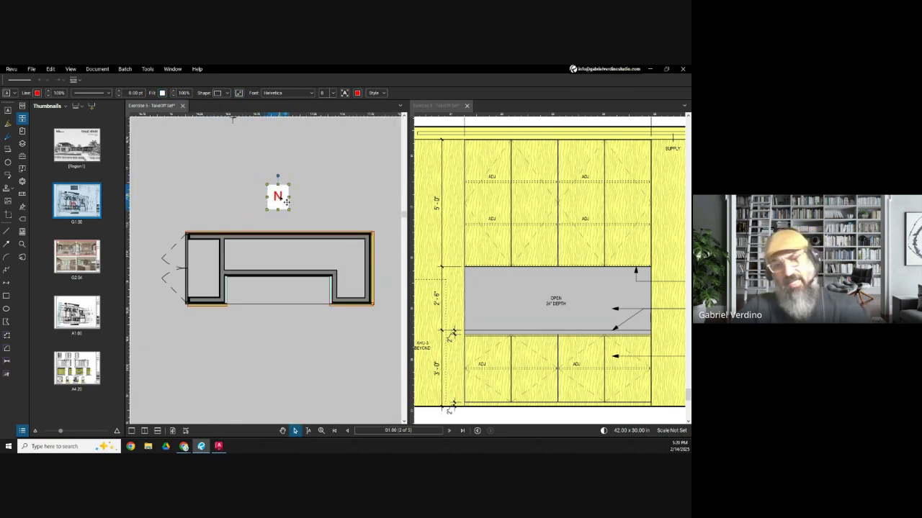
- Copy the "N" label to the south side of the millwork and change its text to "S"
scroll(280, 290, "down", 2)
scroll(282, 298, "up", 2)
key("ctrl+c")
key("ctrl+v")
left_click_drag(294, 284, 281, 309)
double_click(280, 306)
type("S")
left_click(281, 312)
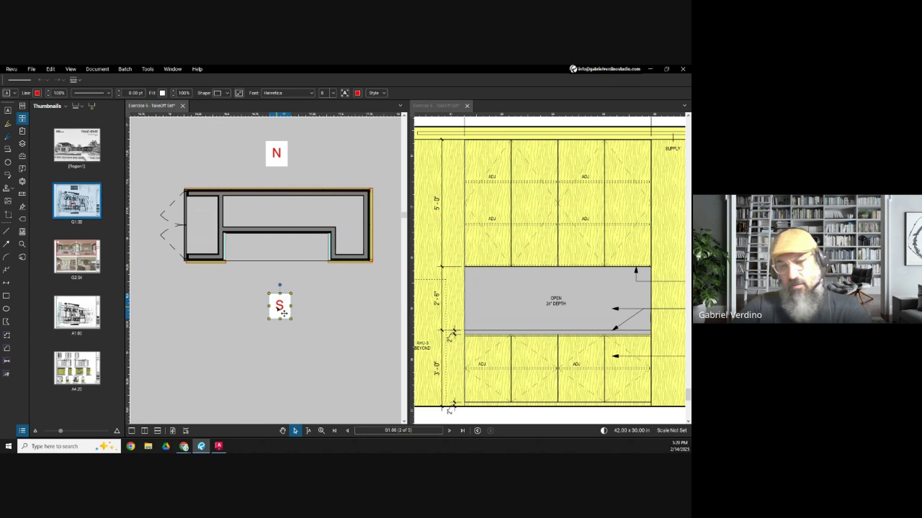
- Copy the "S" label to the east side of the millwork and change its text to "E"
scroll(282, 297, "right", 5)
scroll(282, 297, "down", 1)
key("ctrl+c")
key("ctrl+v")
left_click_drag(280, 240, 295, 243)
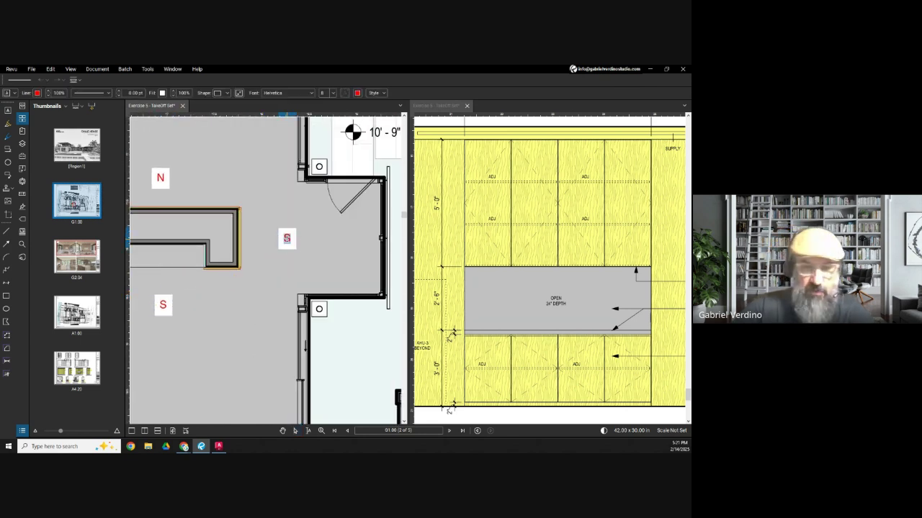
left_click(296, 240)
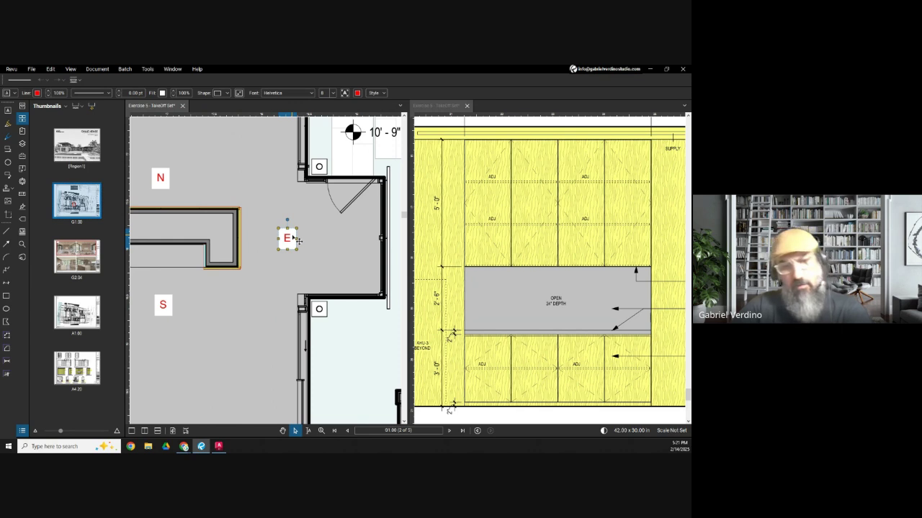
- Copy the "E" label to the west side of the millwork and change its text to "W"
key("ctrl+c")
scroll(295, 239, "down", 3)
scroll(242, 241, "up", 3)
key("ctrl+v")
left_click_drag(252, 231, 233, 247)
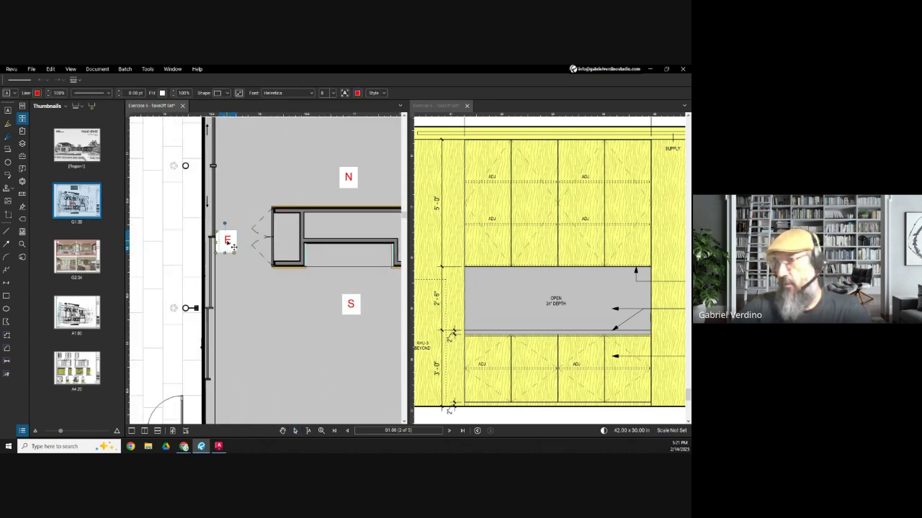
double_click(227, 240)
type("W")
left_click(251, 284)
scroll(255, 284, "down", 3)
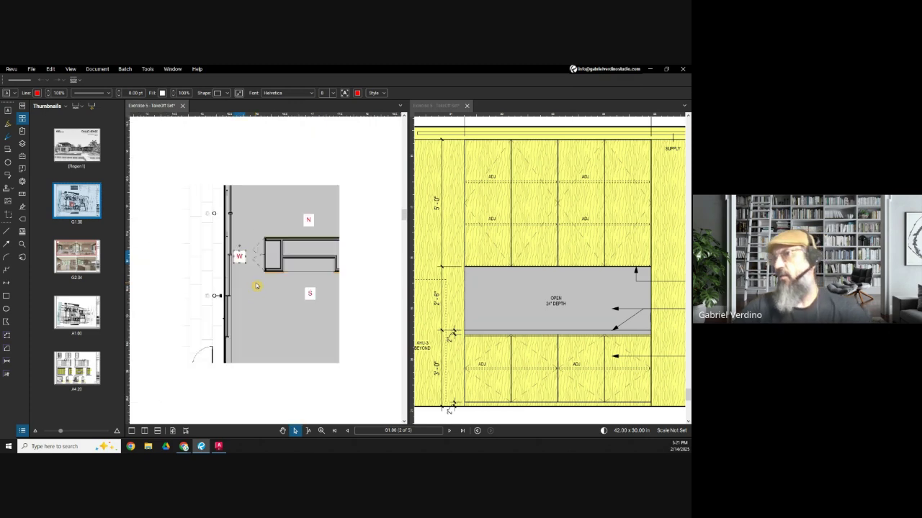
scroll(267, 296, "up", 2)
scroll(285, 286, "down", 3)
scroll(313, 287, "up", 3)
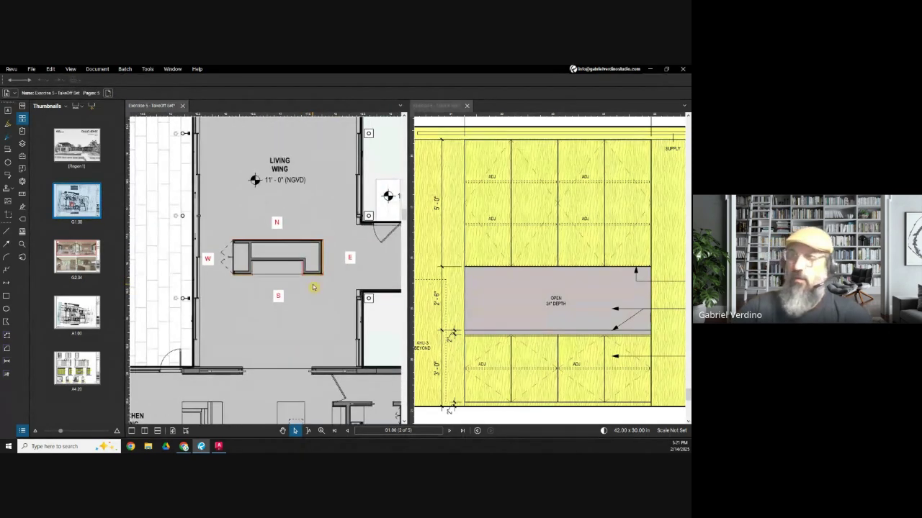
scroll(284, 226, "up", 3)
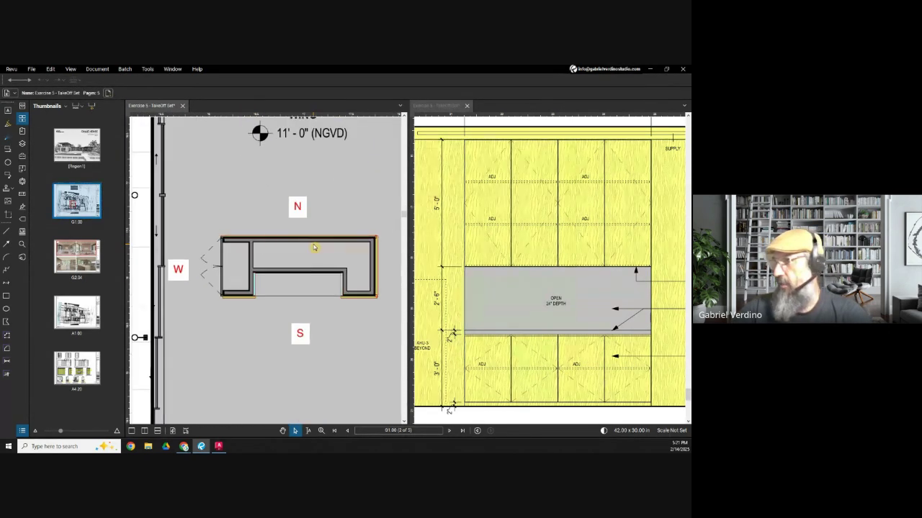
- Locate the LIVING MILLWORK (101) - NORTH elevation on sheet A4.20 and relate it to the "N" side of the plan
left_click(484, 211)
key("End")
scroll(534, 245, "down", 3)
scroll(533, 246, "up", 3)
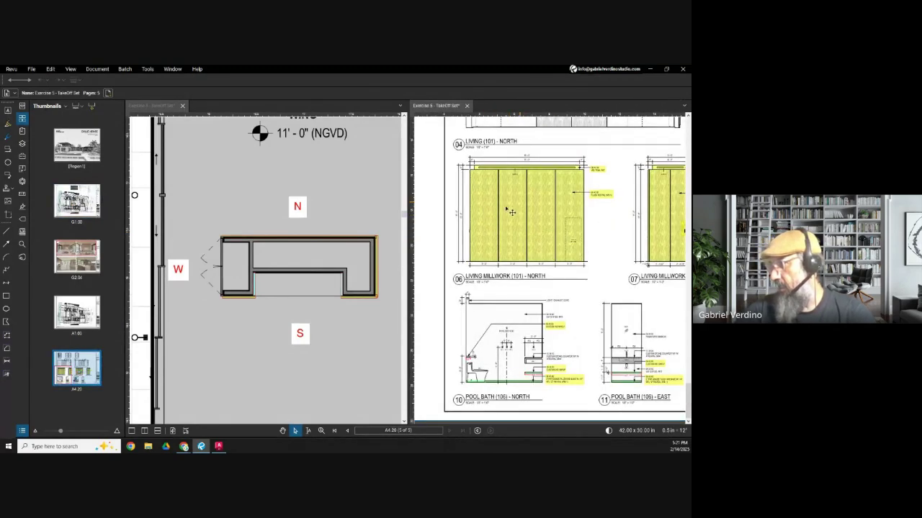
scroll(516, 248, "up", 2)
left_click_drag(522, 235, 526, 247)
left_click(305, 211)
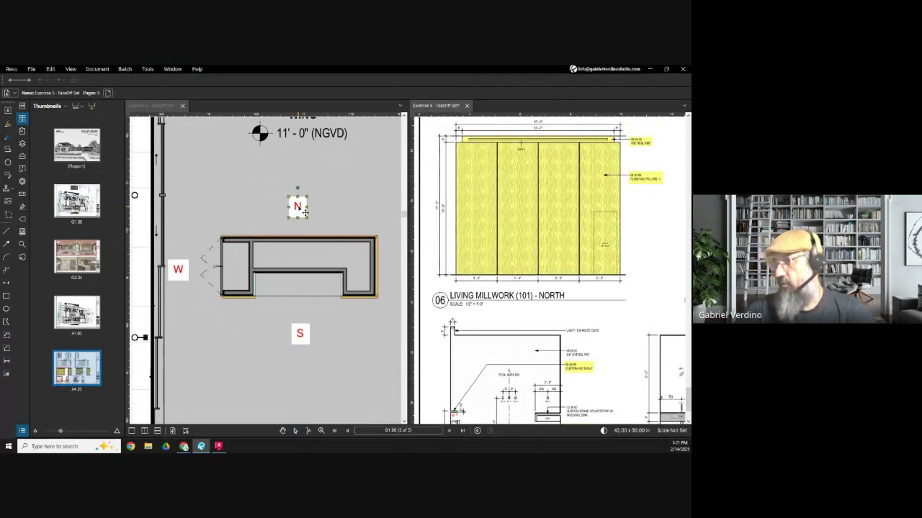
left_click(564, 309)
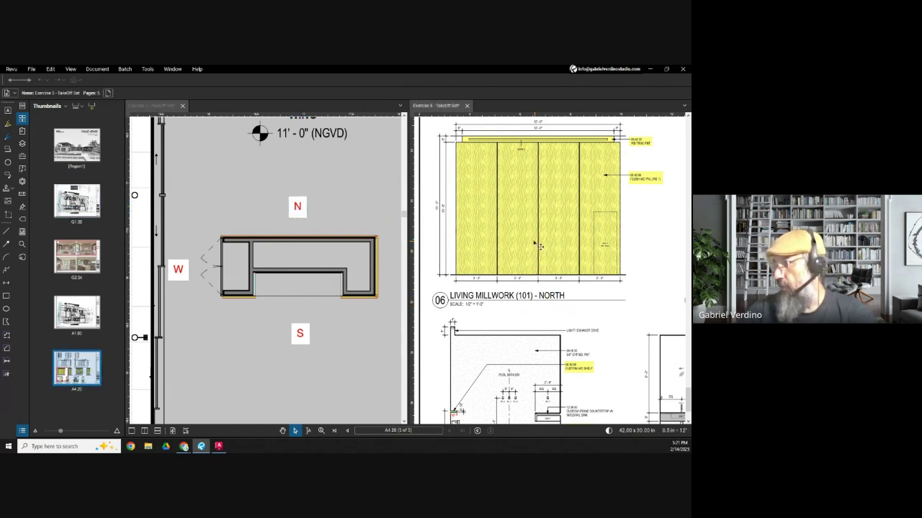
left_click_drag(513, 222, 512, 241)
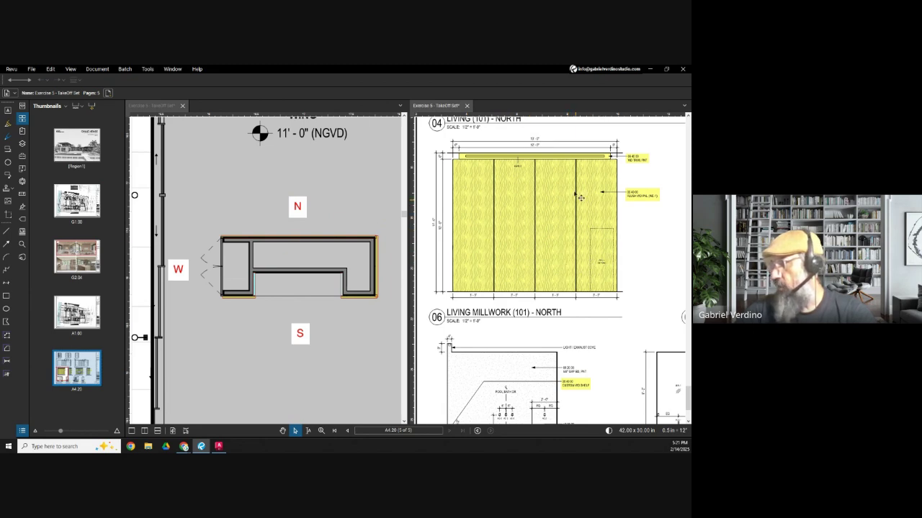
- Examine the painted wood trim, supply slot and flush wood panels of the north millwork elevation, with their dimensions and notes
scroll(578, 154, "up", 5)
scroll(569, 152, "down", 5)
scroll(450, 151, "up", 6)
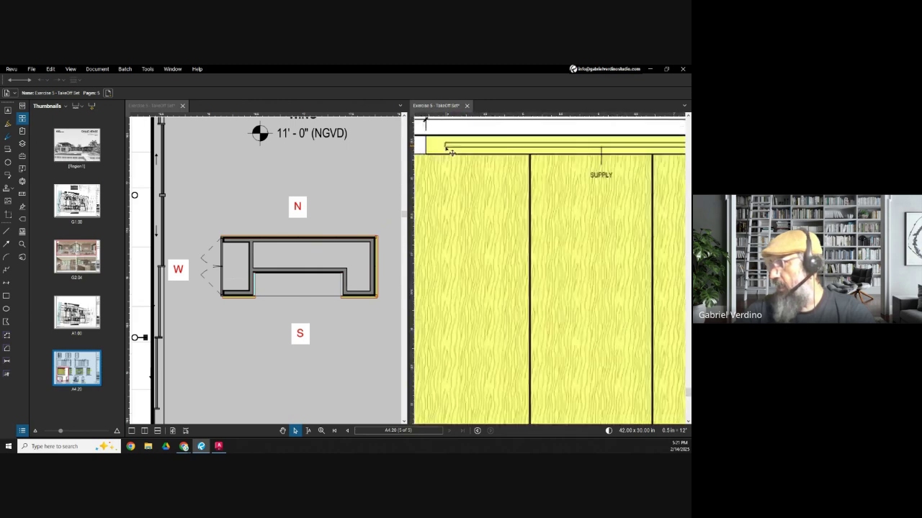
scroll(575, 160, "down", 3)
left_click_drag(607, 163, 510, 187)
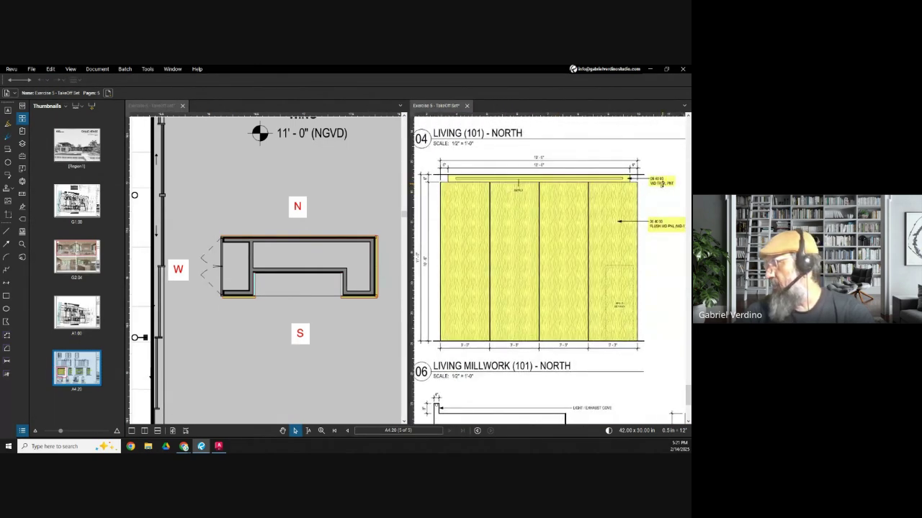
scroll(662, 185, "up", 3)
scroll(659, 185, "down", 2)
left_click_drag(456, 185, 508, 186)
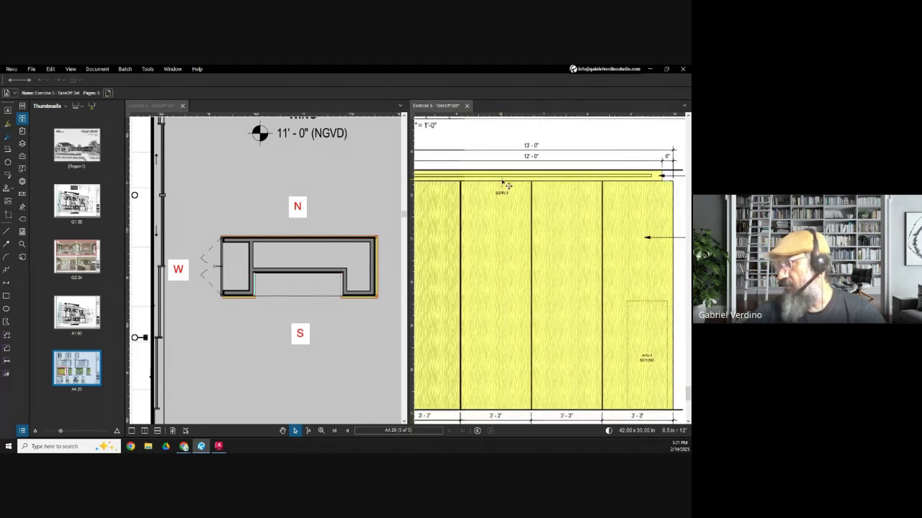
scroll(508, 189, "up", 2)
scroll(508, 195, "down", 3)
mouse_move(406, 199)
left_mouse_down()
mouse_move(353, 200)
mouse_move(450, 203)
left_mouse_up()
scroll(443, 180, "up", 2)
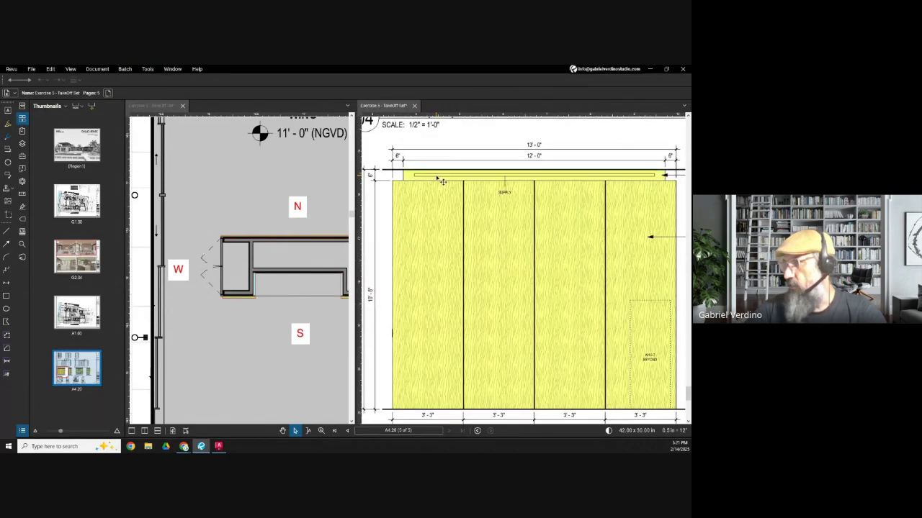
scroll(601, 182, "up", 1)
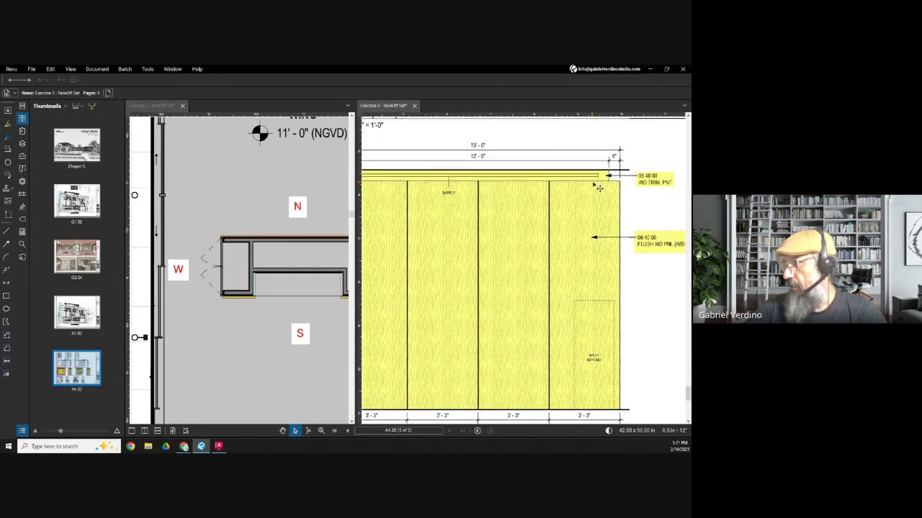
scroll(608, 182, "up", 1)
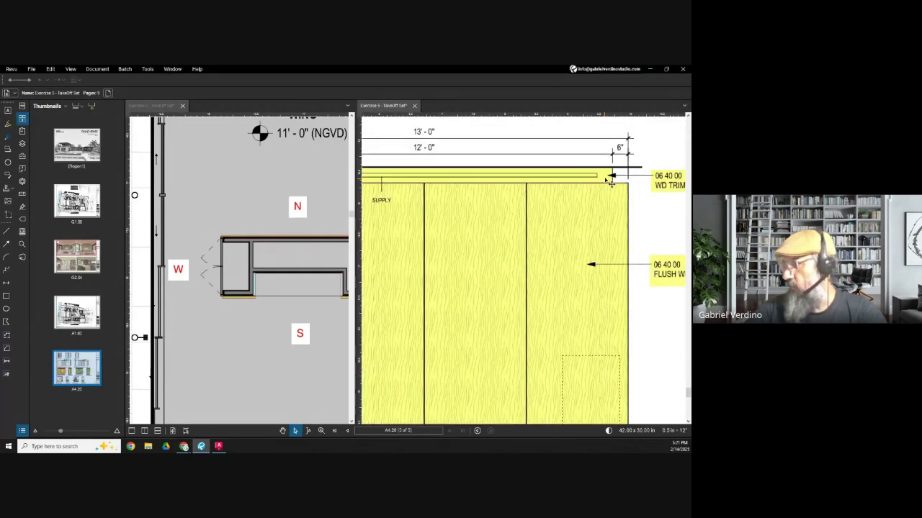
scroll(383, 175, "down", 3)
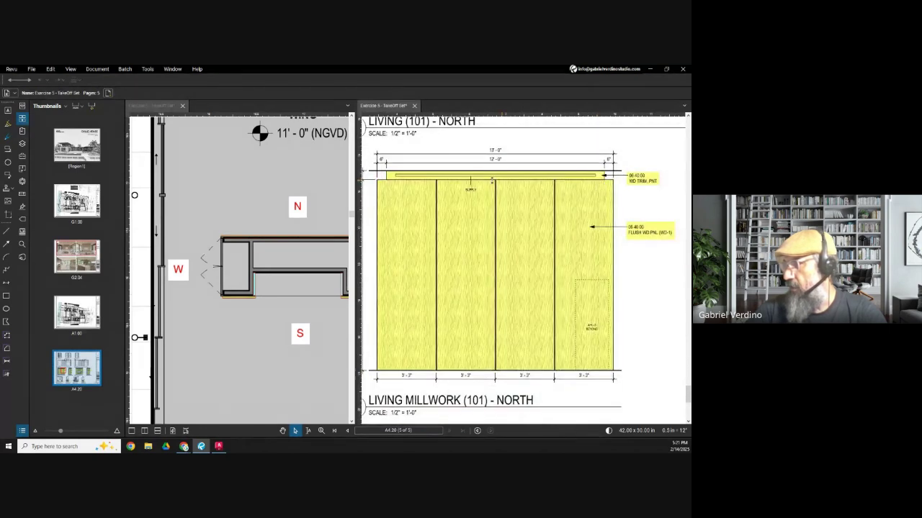
scroll(383, 175, "up", 3)
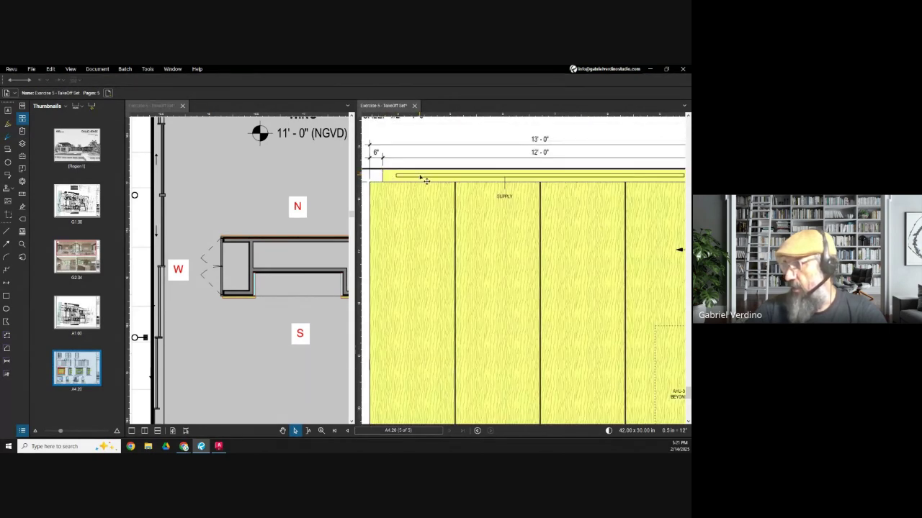
scroll(426, 180, "down", 3)
scroll(451, 185, "down", 1)
scroll(451, 185, "up", 1)
left_click_drag(430, 260, 446, 254)
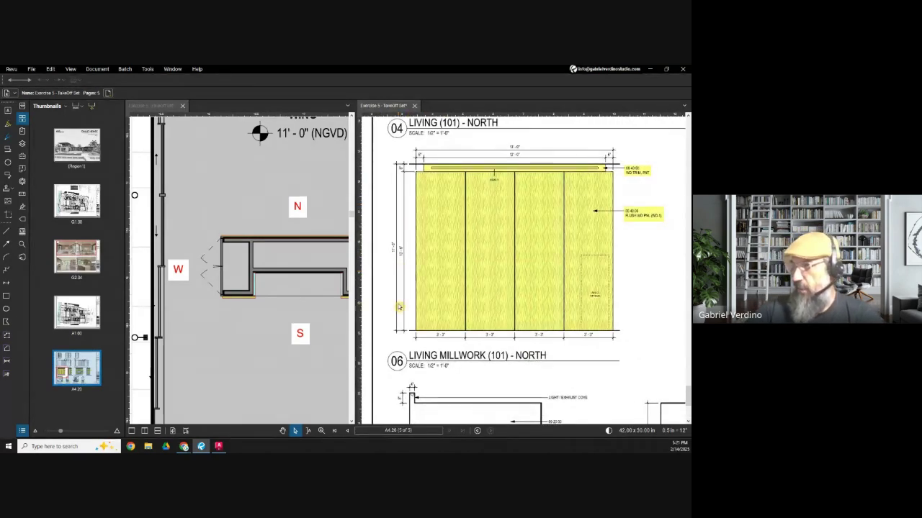
- Draw a thin yellow-filled rectangle along the base of the north millwork elevation, spanning all four panels
scroll(428, 337, "up", 3)
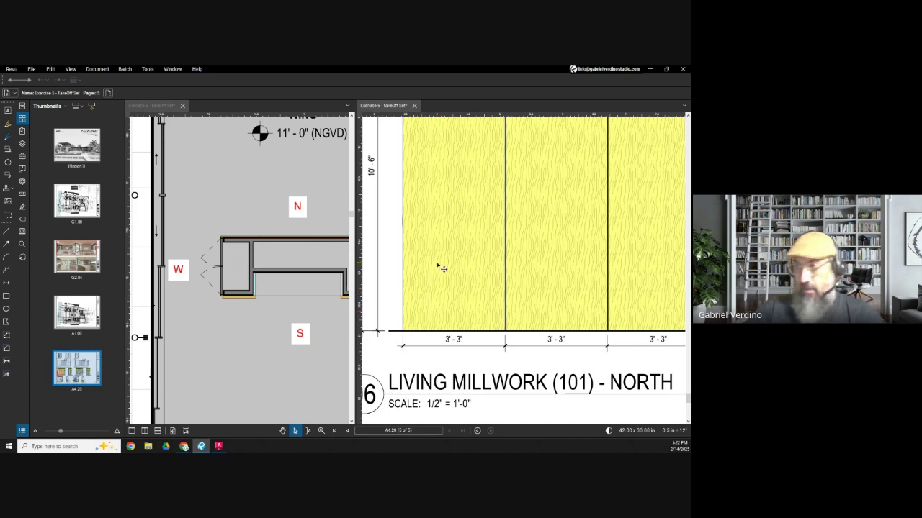
scroll(447, 276, "down", 1)
scroll(448, 315, "down", 1)
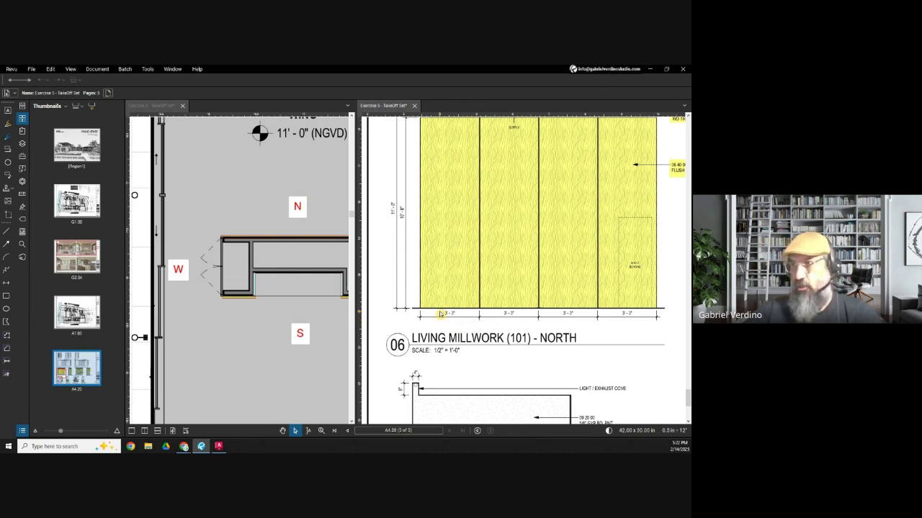
scroll(437, 318, "up", 3)
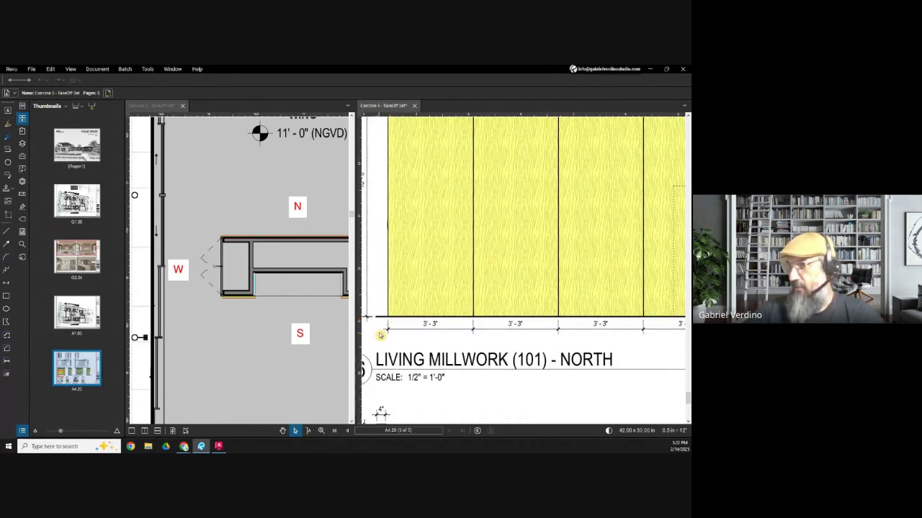
key("r")
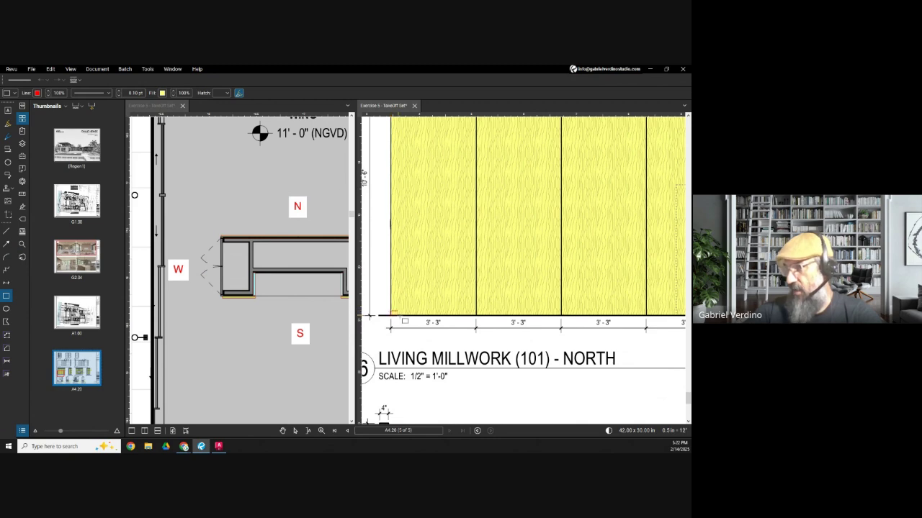
scroll(390, 316, "down", 3)
mouse_move(392, 317)
left_mouse_down()
mouse_move(537, 226)
mouse_move(537, 318)
left_mouse_up()
scroll(537, 320, "up", 2)
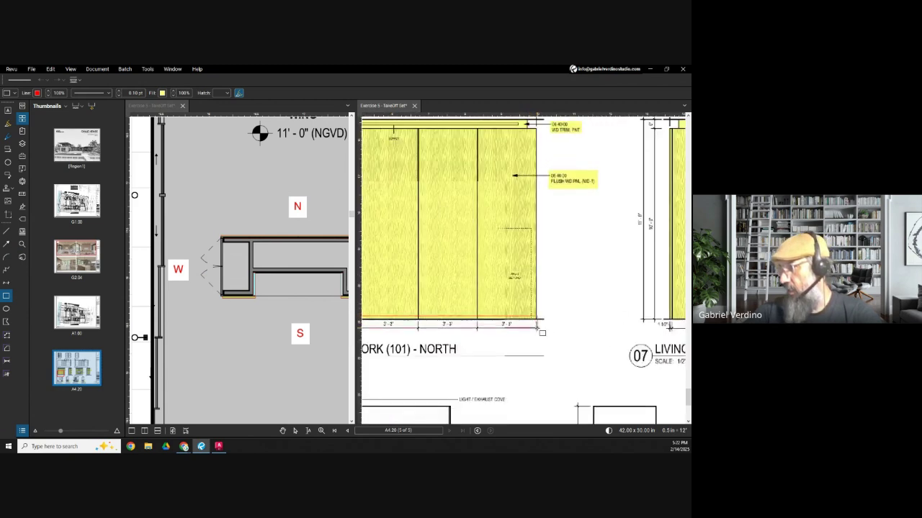
scroll(537, 327, "up", 3)
left_click(537, 310)
scroll(576, 281, "down", 3)
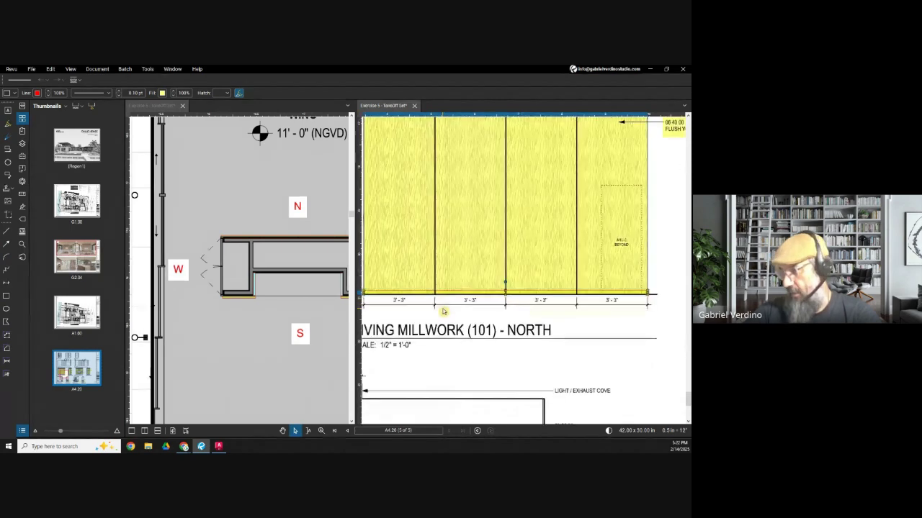
scroll(432, 303, "up", 3)
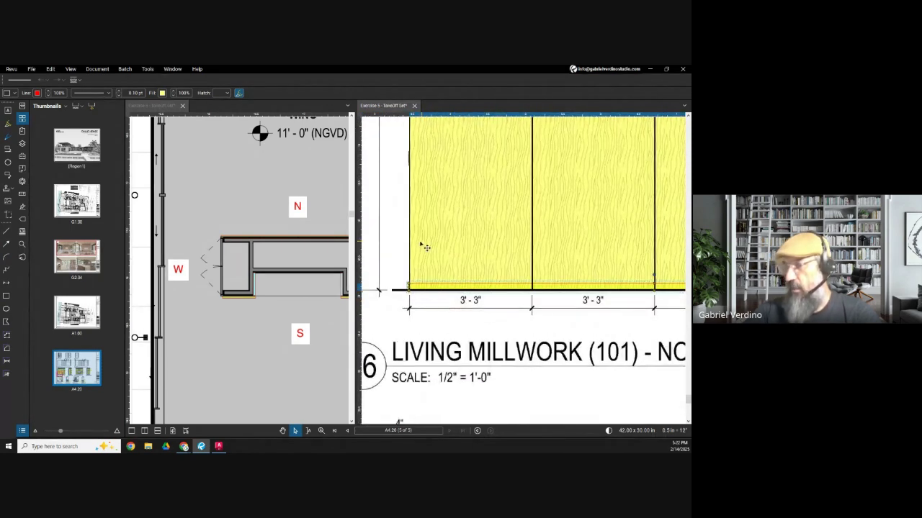
scroll(436, 290, "down", 2)
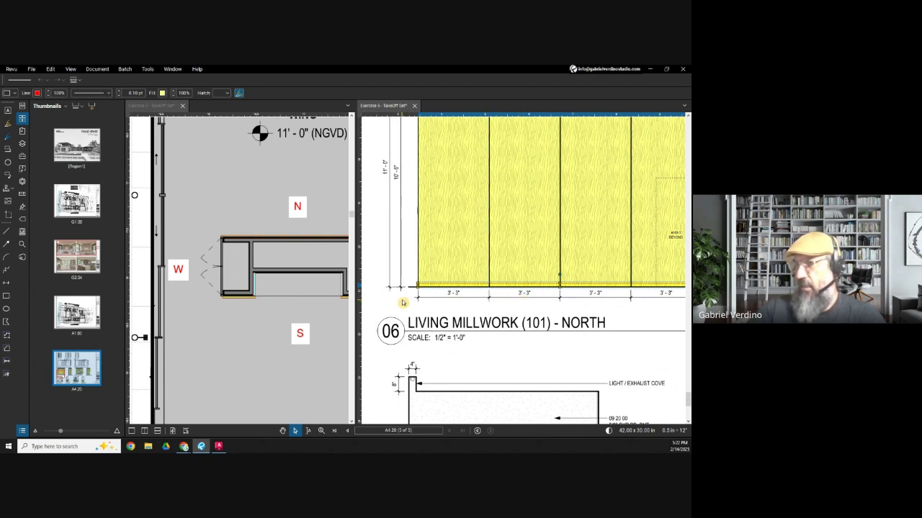
- View the interior renderings on sheet G2.04 beside the elevation, covering the kitchen, dining and living areas
scroll(222, 309, "down", 2)
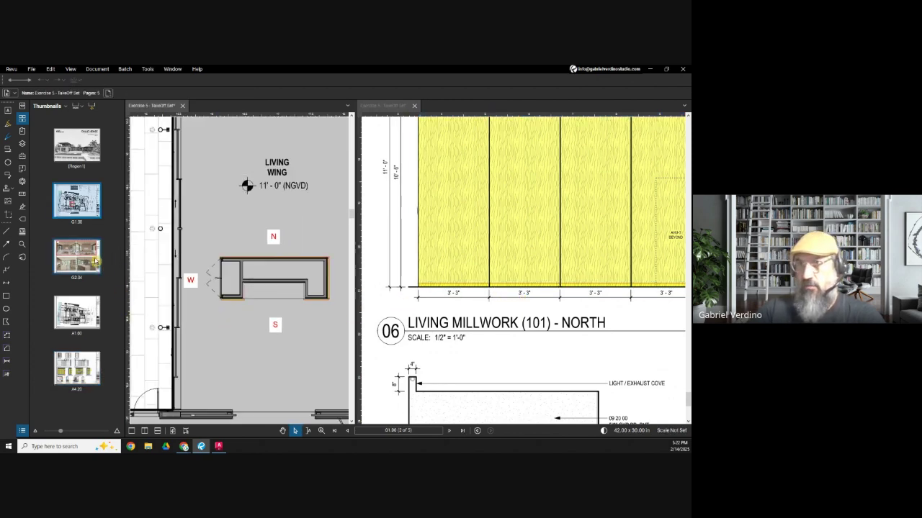
left_click(97, 262)
scroll(255, 362, "up", 2)
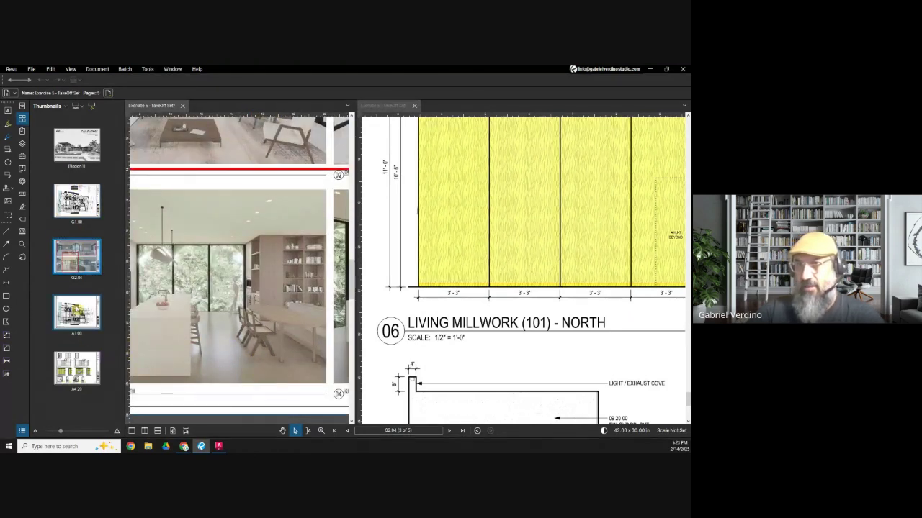
left_click_drag(260, 333, 223, 320)
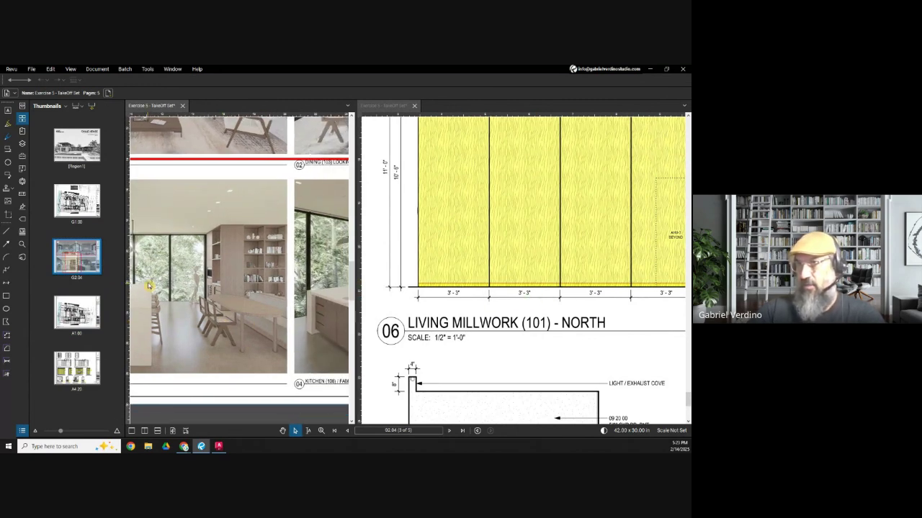
scroll(225, 280, "down", 2)
scroll(254, 256, "up", 4)
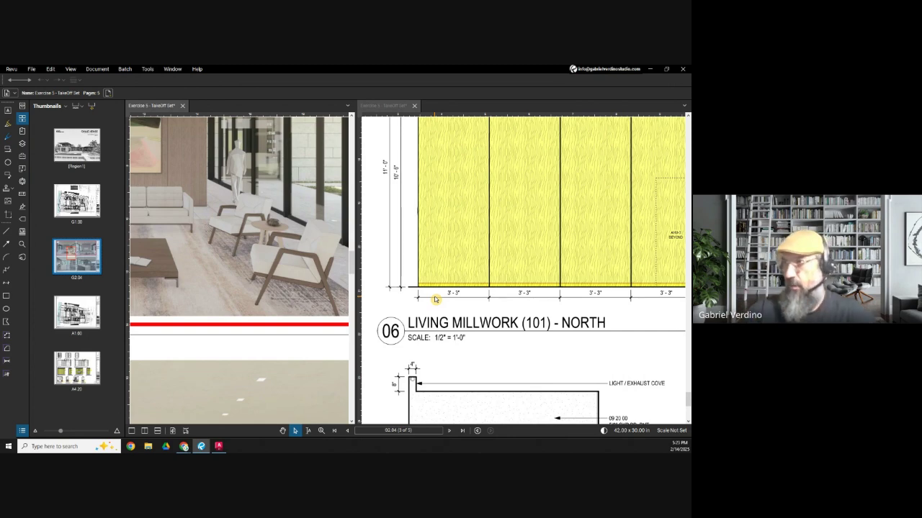
- Review the base strip below the four panels of the north millwork elevation
scroll(456, 273, "down", 2)
scroll(475, 275, "up", 1)
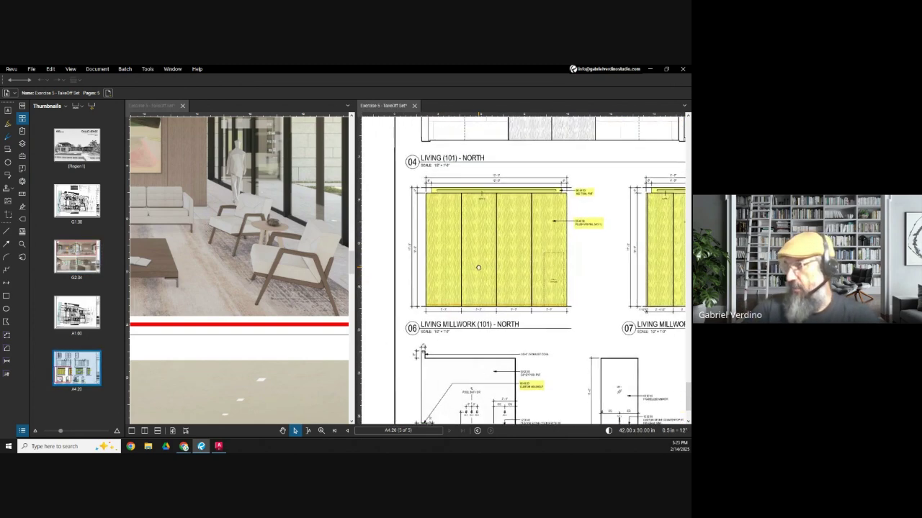
scroll(490, 308, "up", 2)
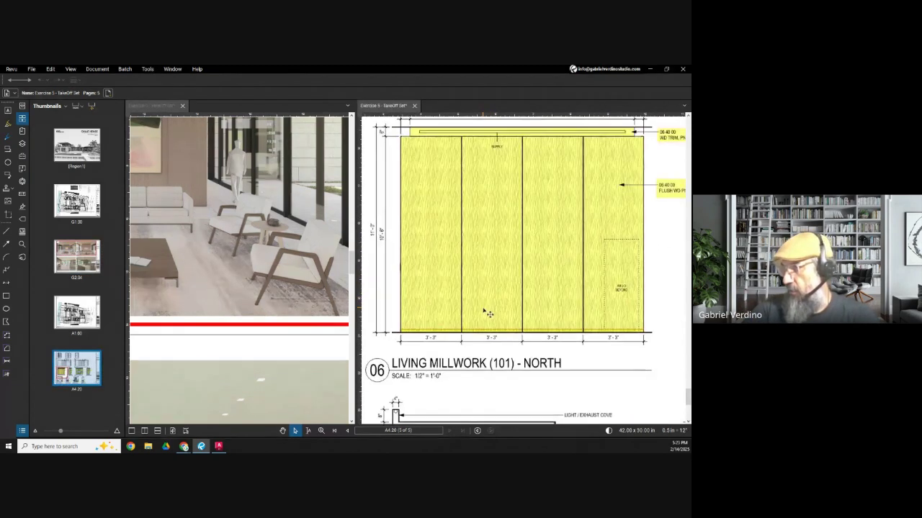
left_click_drag(495, 312, 486, 321)
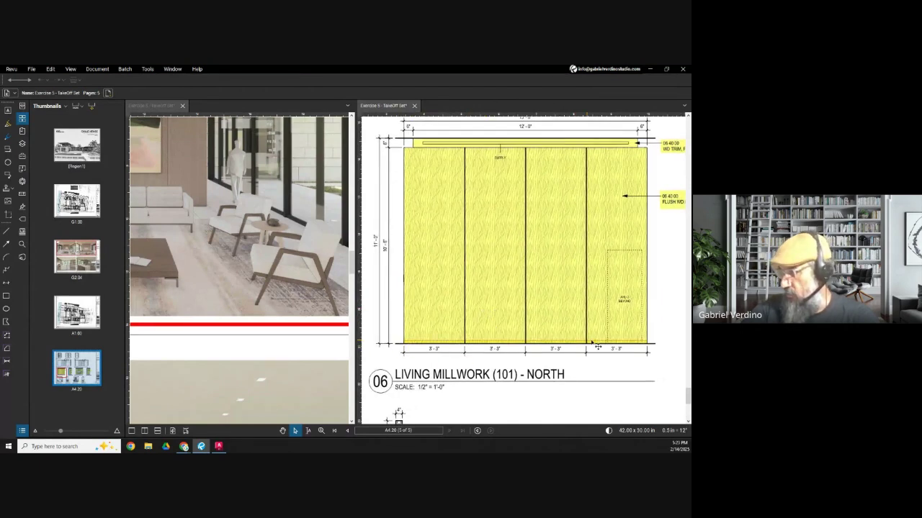
left_click_drag(430, 319, 440, 334)
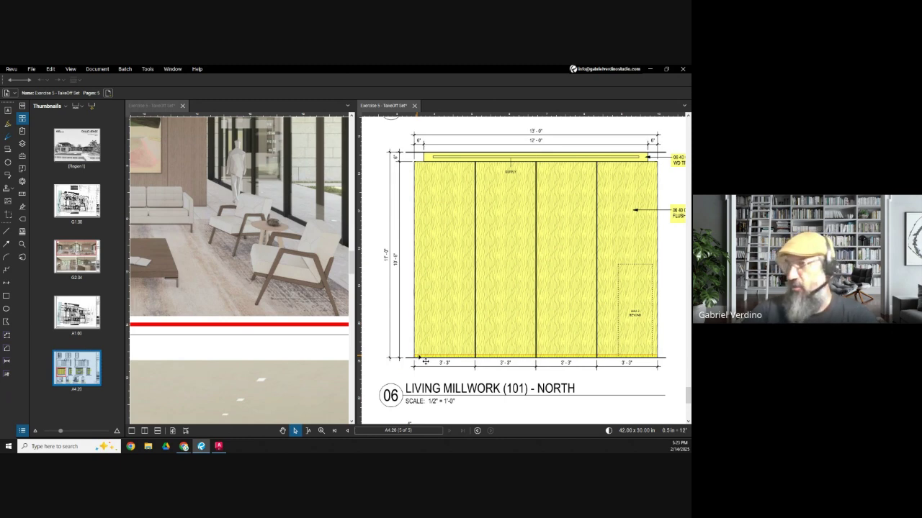
- Draw a tall yellow-filled rectangle in the sheet margin beside the north elevation, and delete it
left_click_drag(460, 296, 532, 286)
scroll(533, 287, "down", 2)
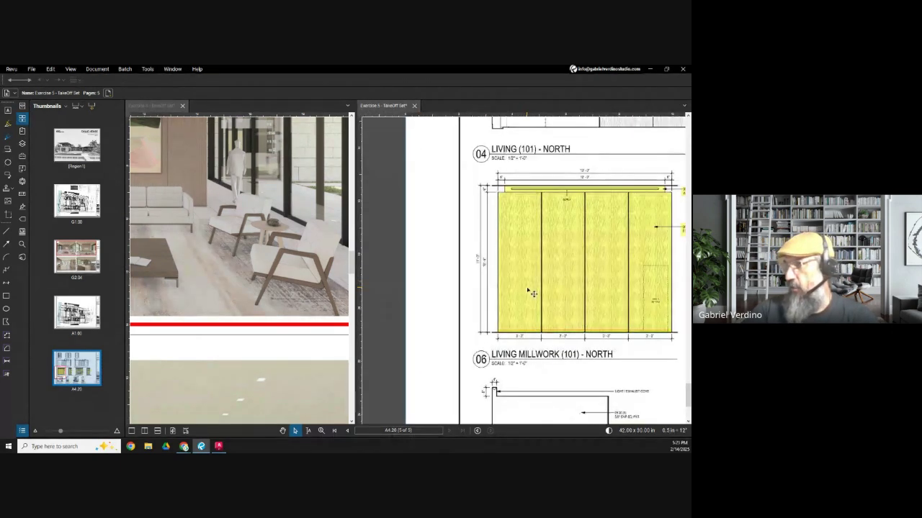
key("r")
left_click_drag(415, 190, 453, 333)
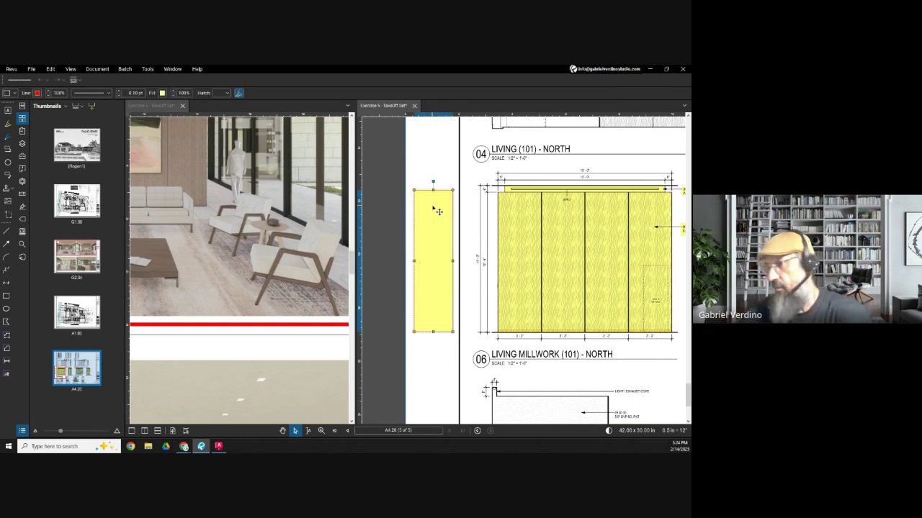
key("Delete")
- Add a 120-inch vertical length measurement beside the north millwork elevation, running up from the floor line
scroll(460, 281, "up", 2)
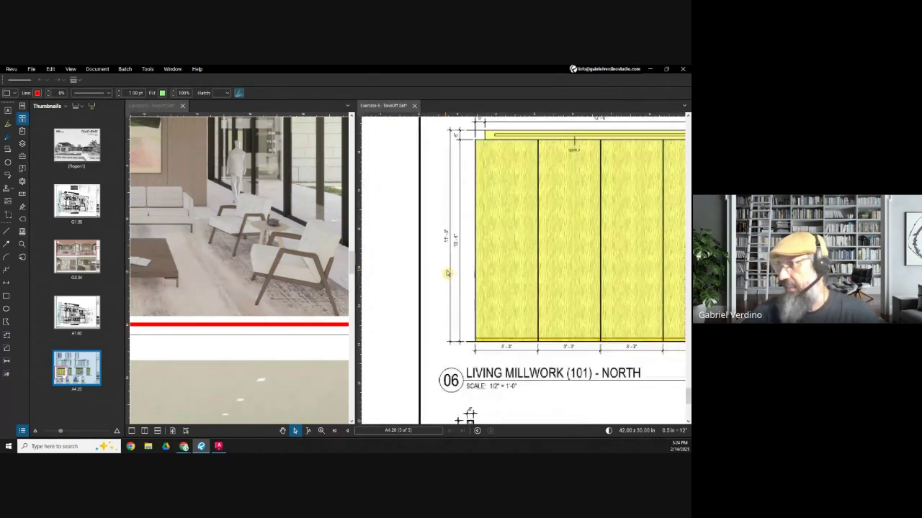
scroll(453, 285, "down", 2)
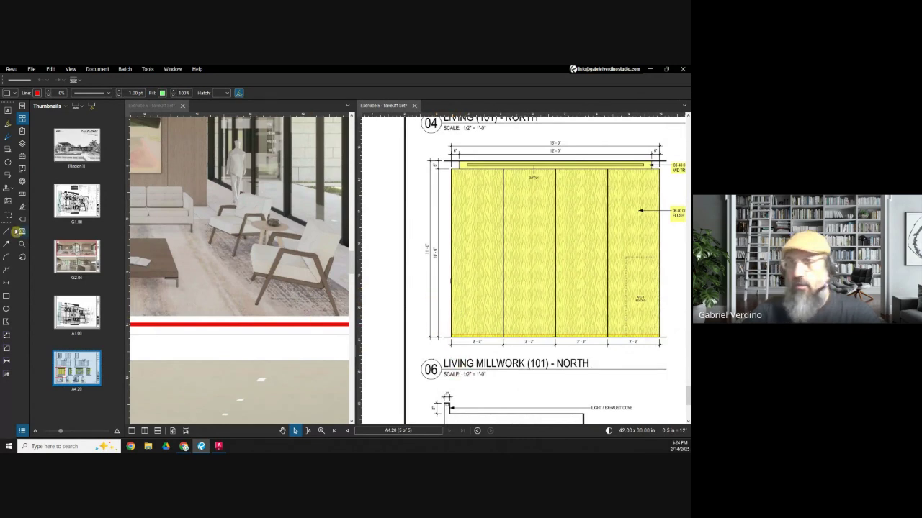
left_click(23, 195)
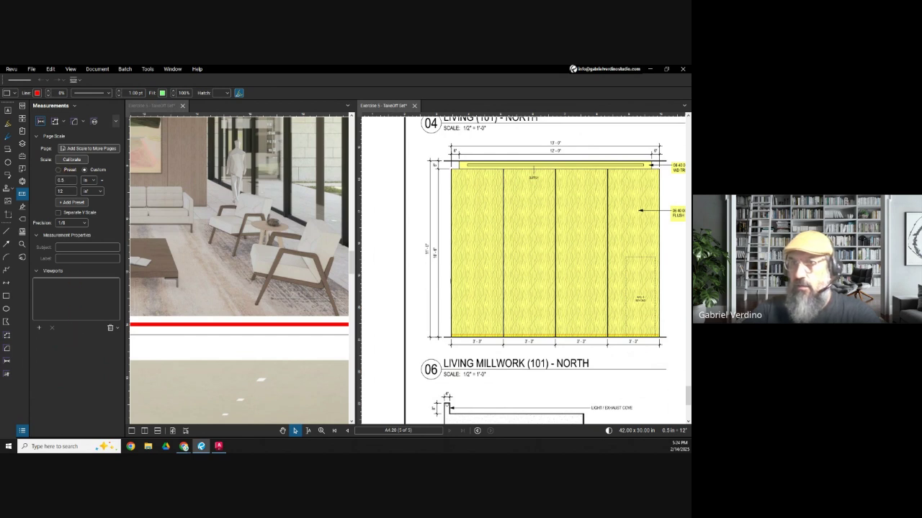
left_click(7, 361)
scroll(445, 342, "up", 2)
left_click(440, 337)
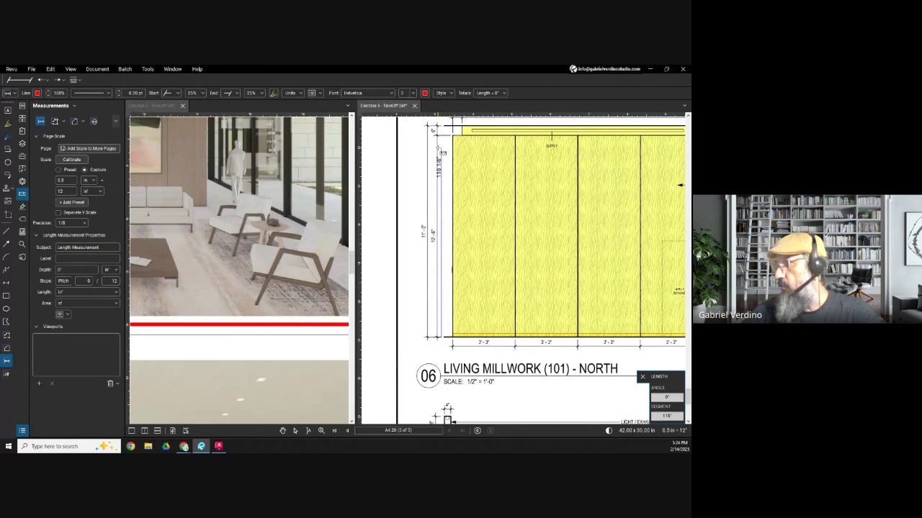
scroll(437, 148, "up", 3)
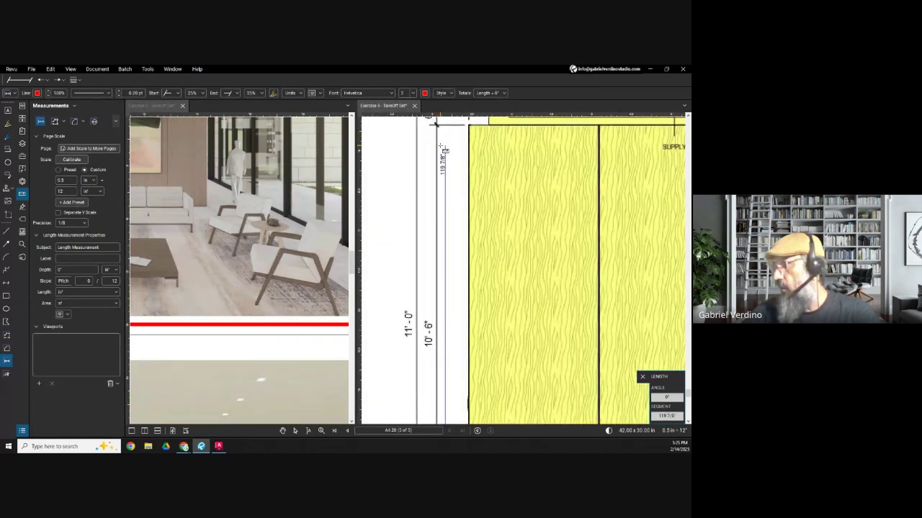
left_click(440, 148)
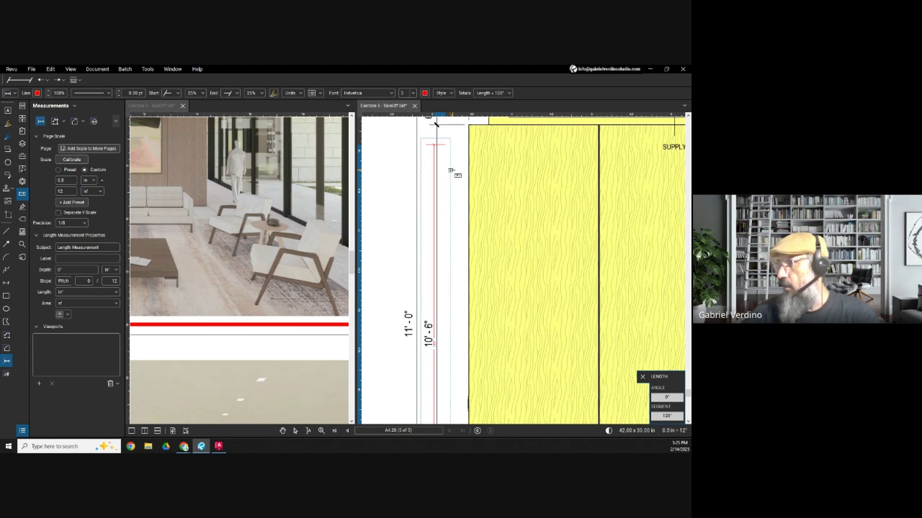
- Draw a horizontal red line across all four panels, level with the upper end of the 120-inch measurement
scroll(458, 180, "down", 2)
key("l")
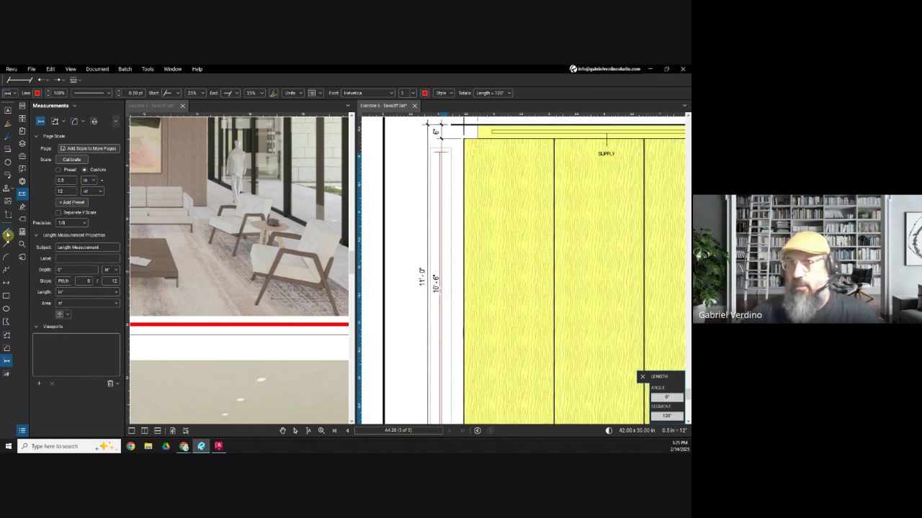
scroll(442, 170, "up", 2)
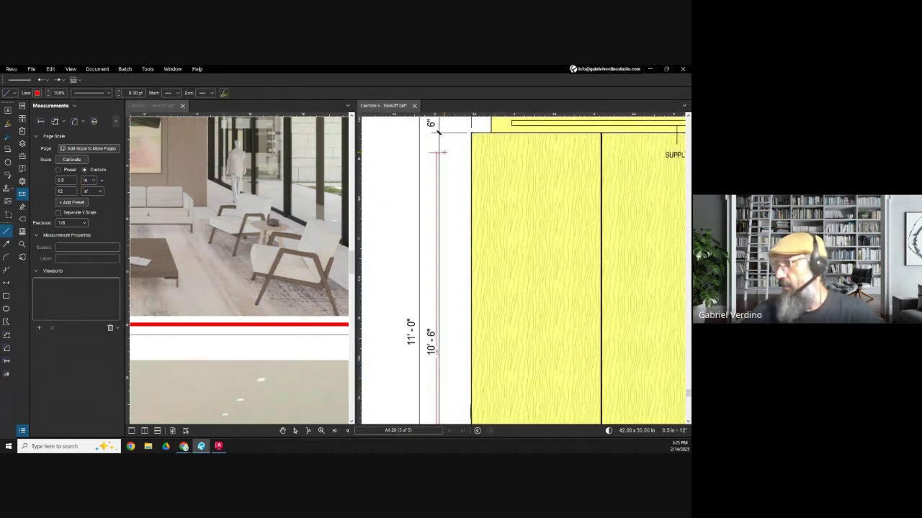
scroll(456, 155, "down", 4)
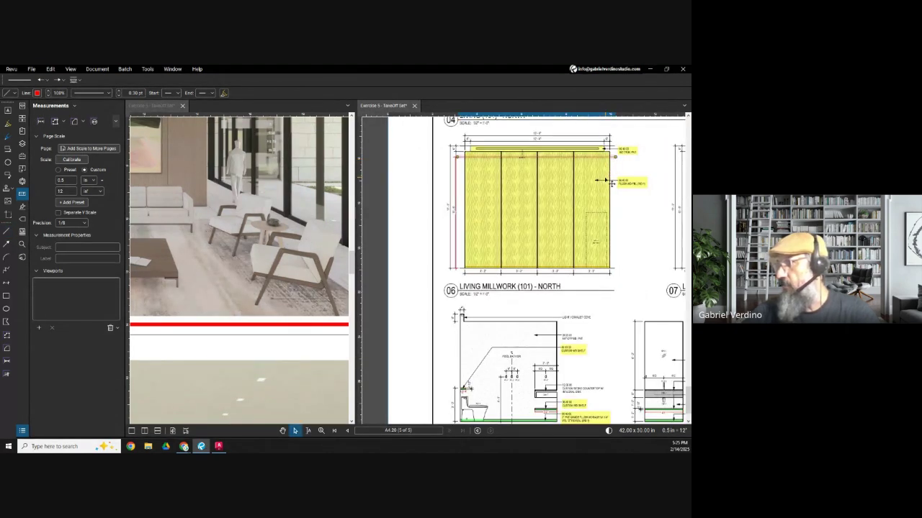
- Move the 120-inch length measurement off the 10'-6" dimension line, into the gap beside the first panel
scroll(452, 272, "up", 4)
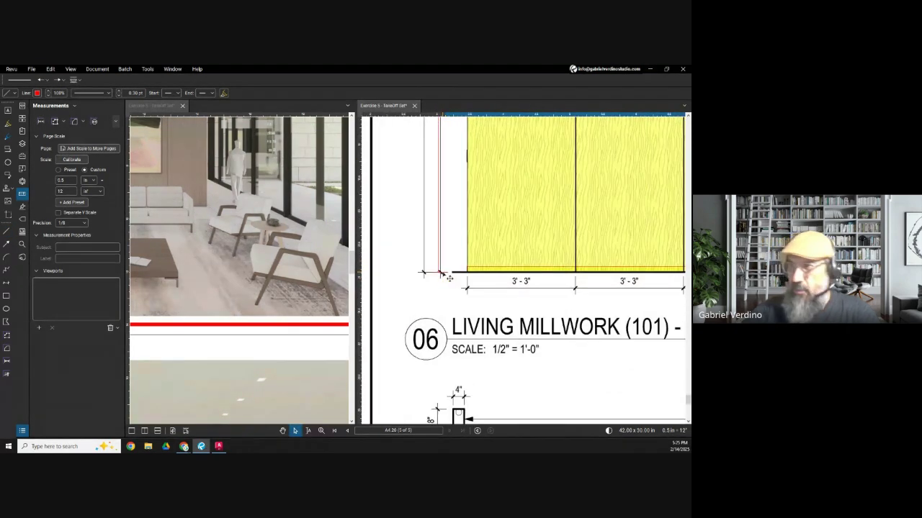
scroll(452, 272, "down", 2)
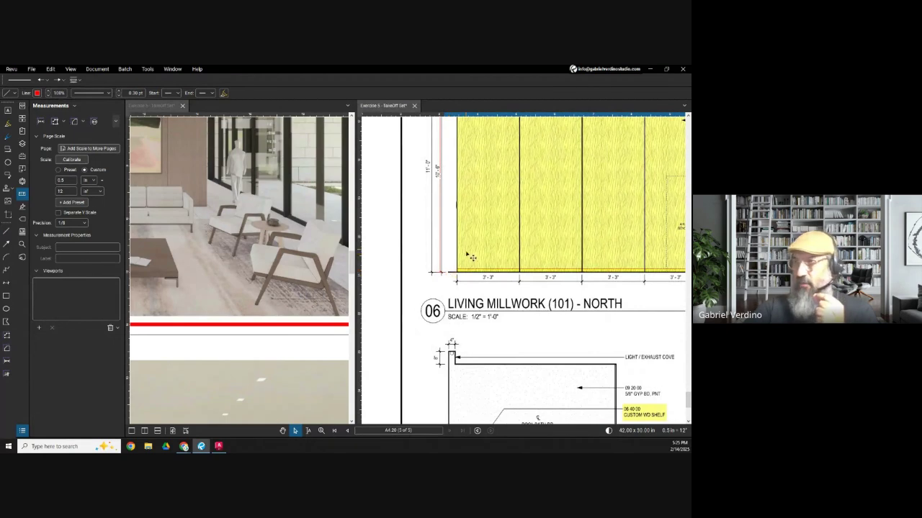
scroll(468, 272, "up", 3)
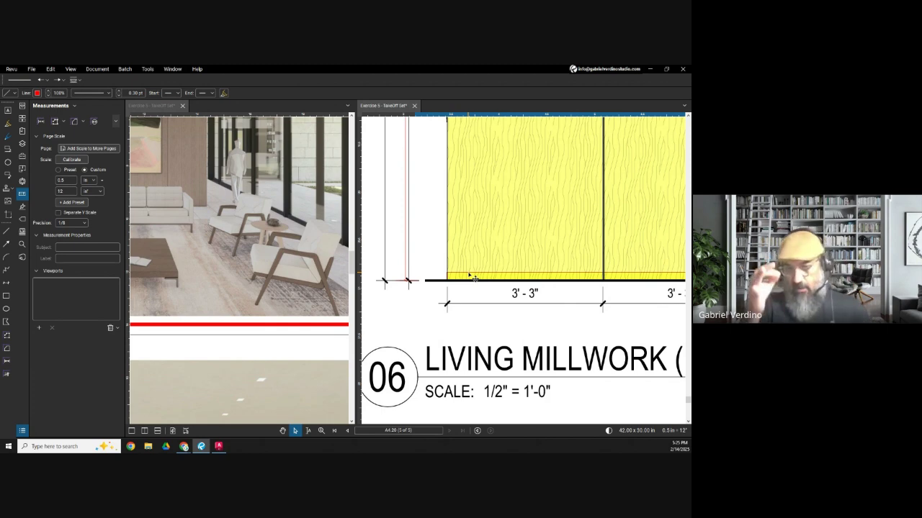
scroll(465, 271, "down", 4)
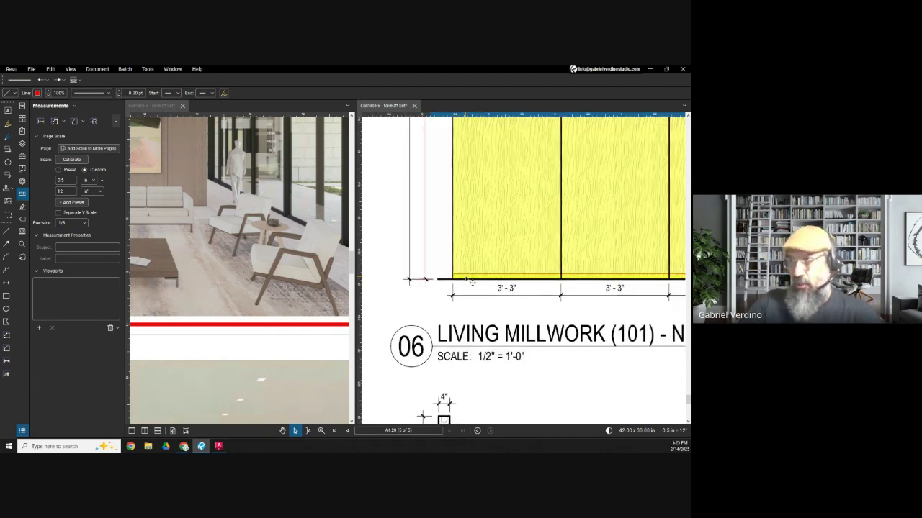
scroll(445, 272, "up", 5)
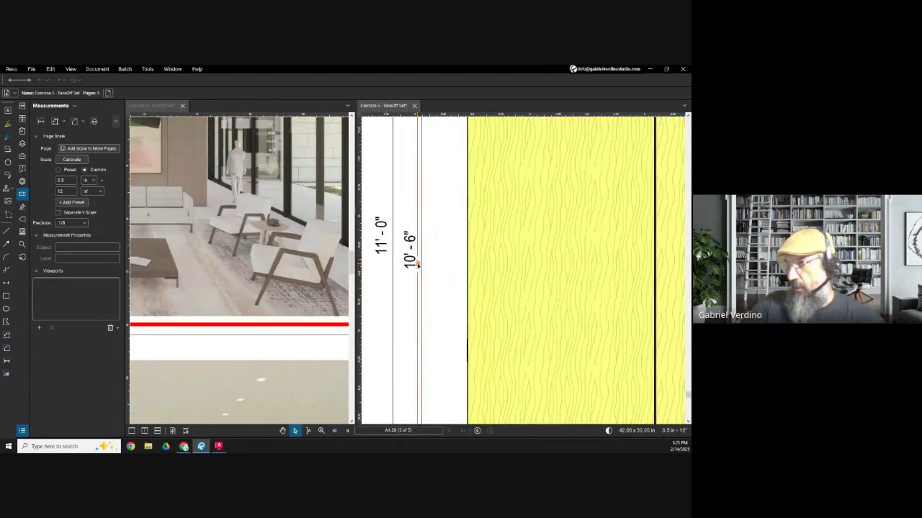
left_click(426, 267)
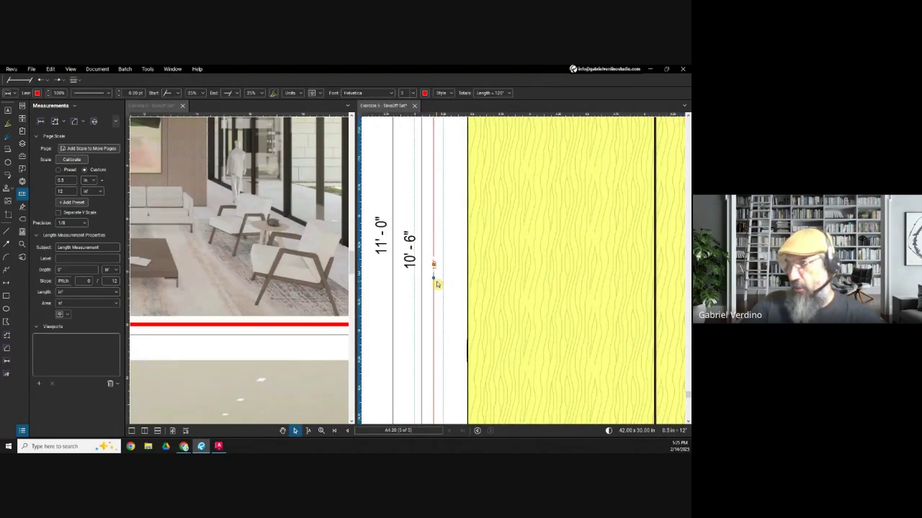
scroll(438, 284, "down", 1)
key("Escape")
scroll(444, 292, "down", 3)
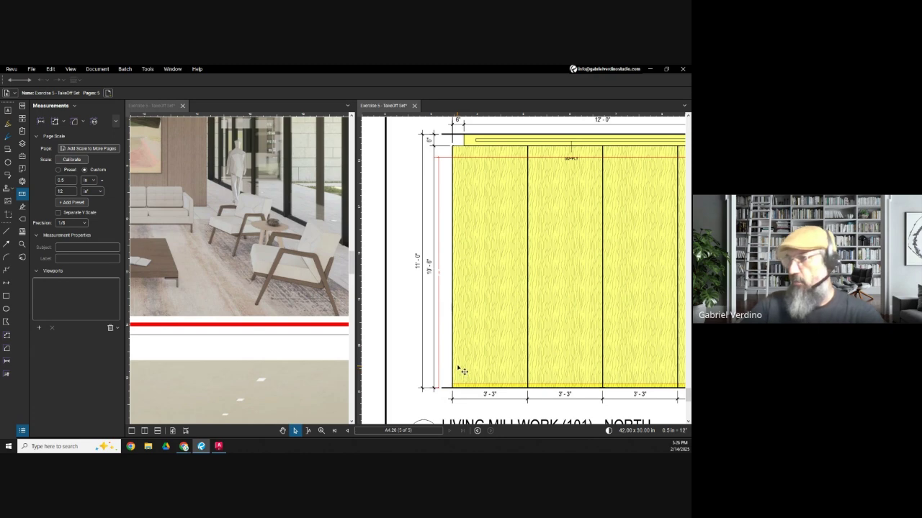
- Widen the view of the elevation sheet and centre it on the upper part of the north millwork elevation
scroll(495, 304, "down", 3)
scroll(511, 252, "up", 1)
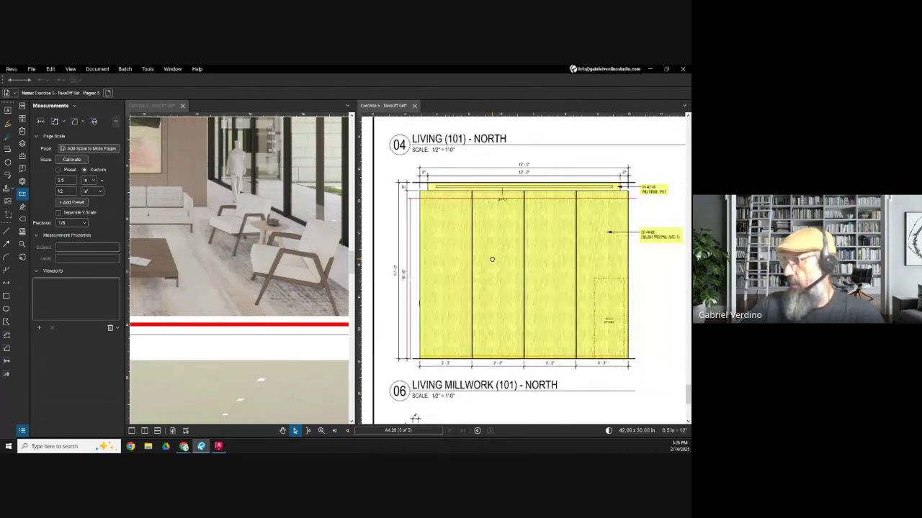
scroll(434, 196, "up", 1)
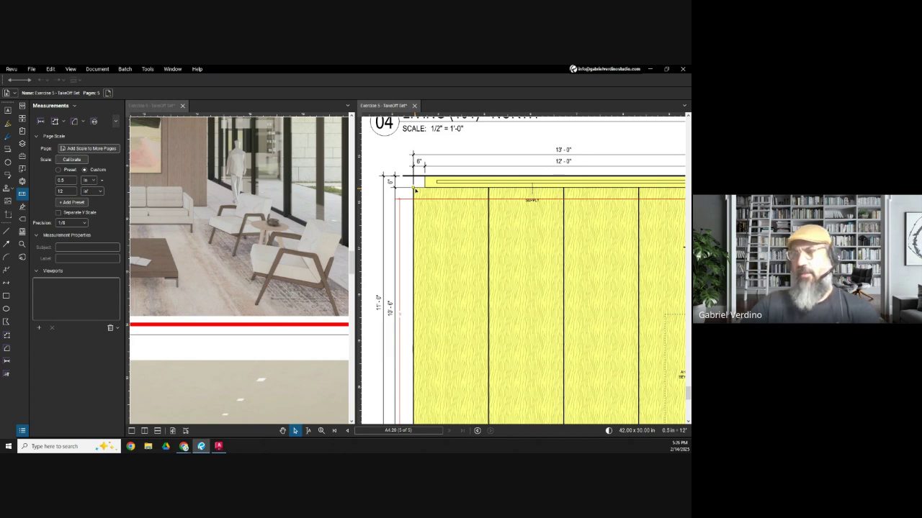
scroll(438, 214, "down", 3)
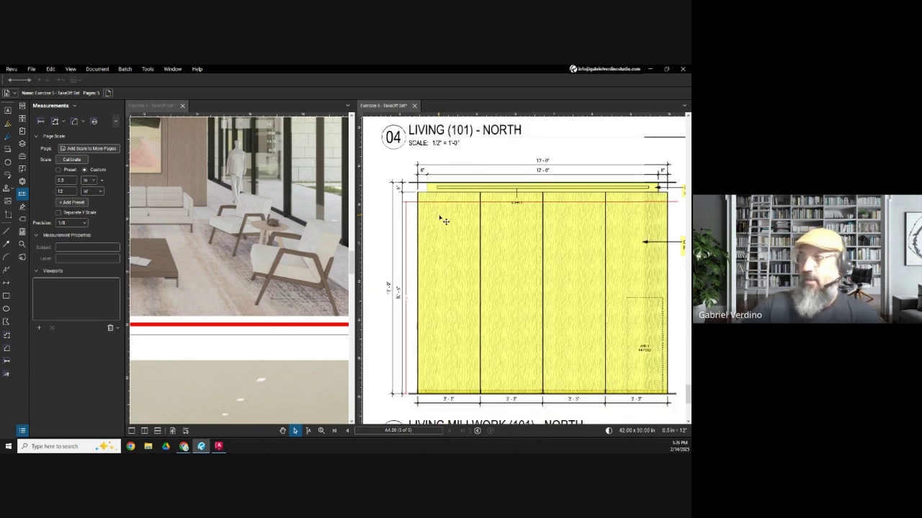
scroll(475, 225, "up", 1)
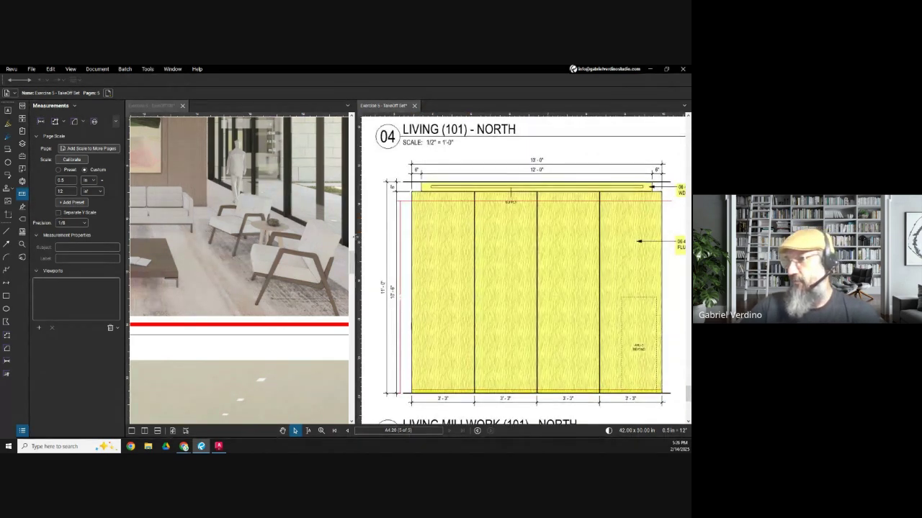
left_click_drag(355, 236, 297, 240)
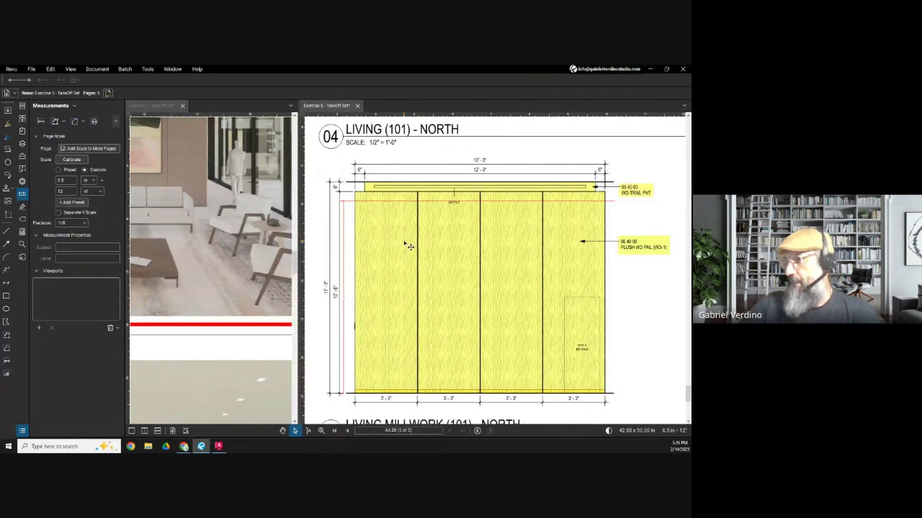
left_click_drag(408, 248, 423, 248)
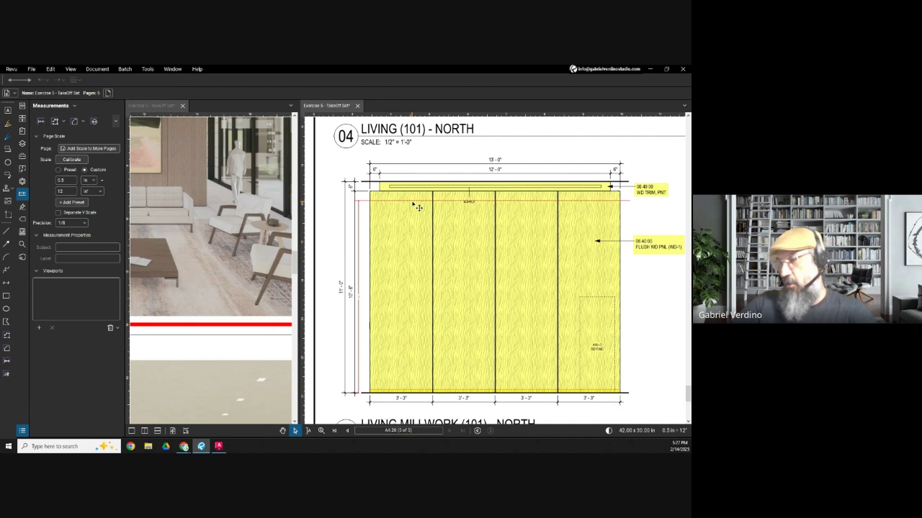
scroll(371, 203, "up", 1)
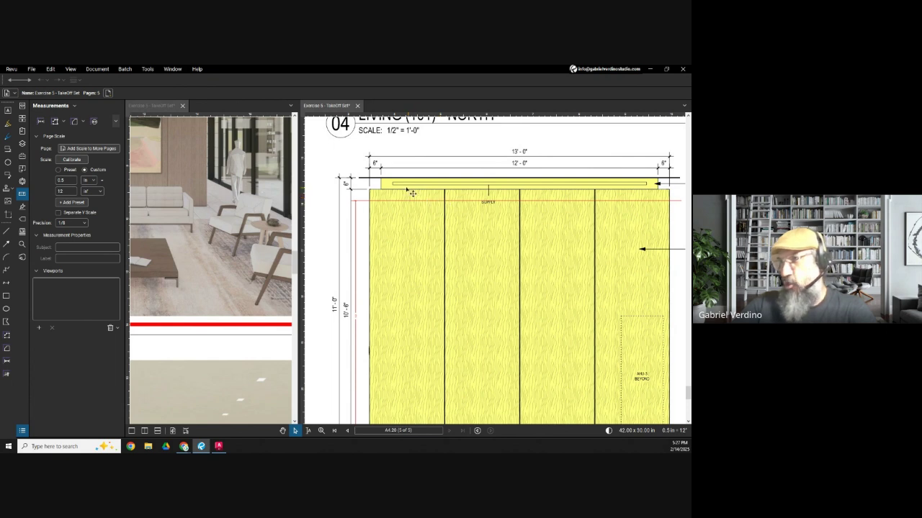
scroll(396, 193, "right", 2)
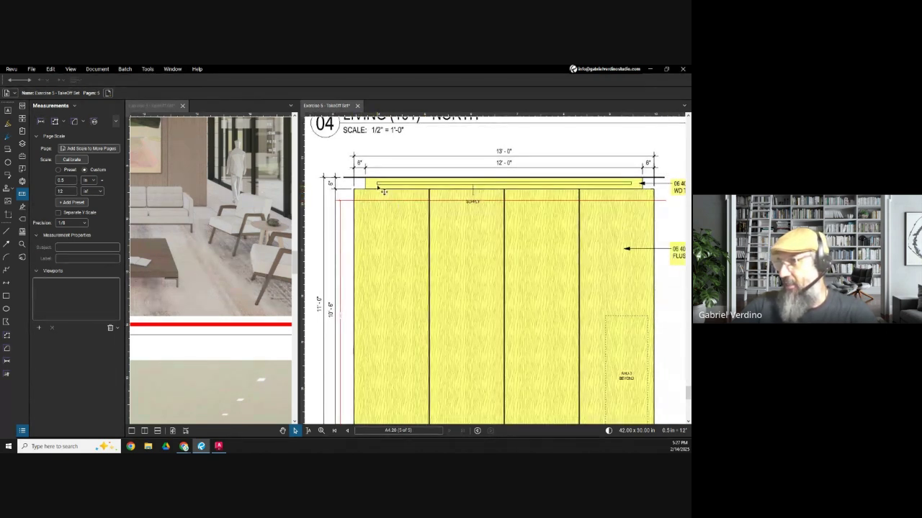
- Draw a yellow-filled rectangle over the painted wood trim and the strip of panel just below it, and undo it
left_click(6, 295)
left_click_drag(365, 178, 642, 201)
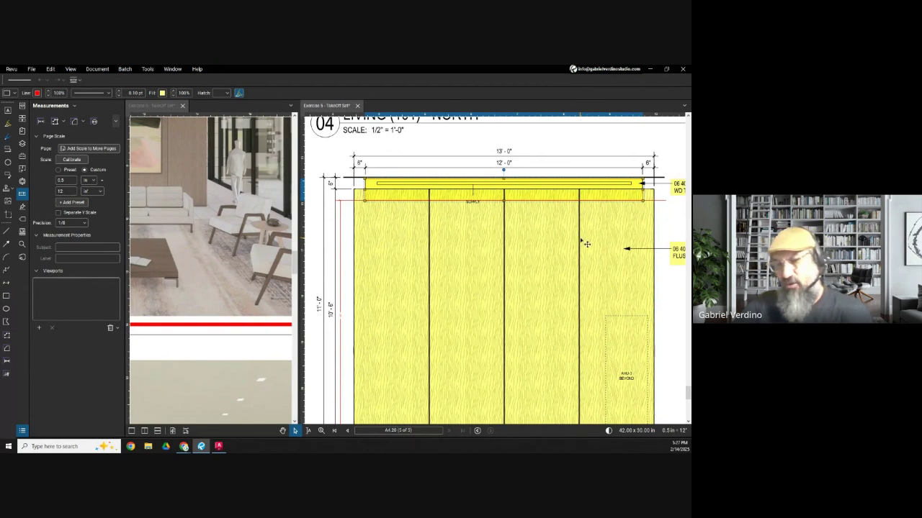
key("ctrl+z")
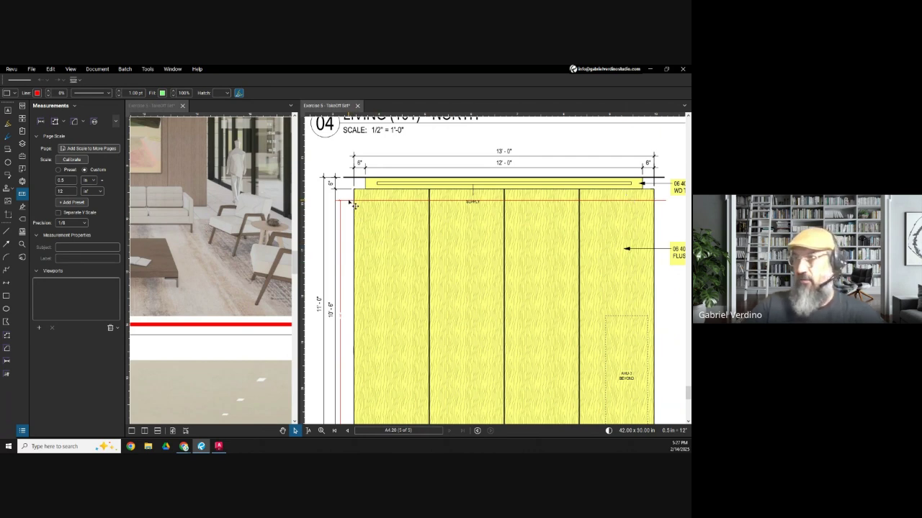
- Place horizontal red lines along the panel tops and lower across the four panels, ending the lower line at the millwork's side edges
left_click_drag(354, 205, 365, 242)
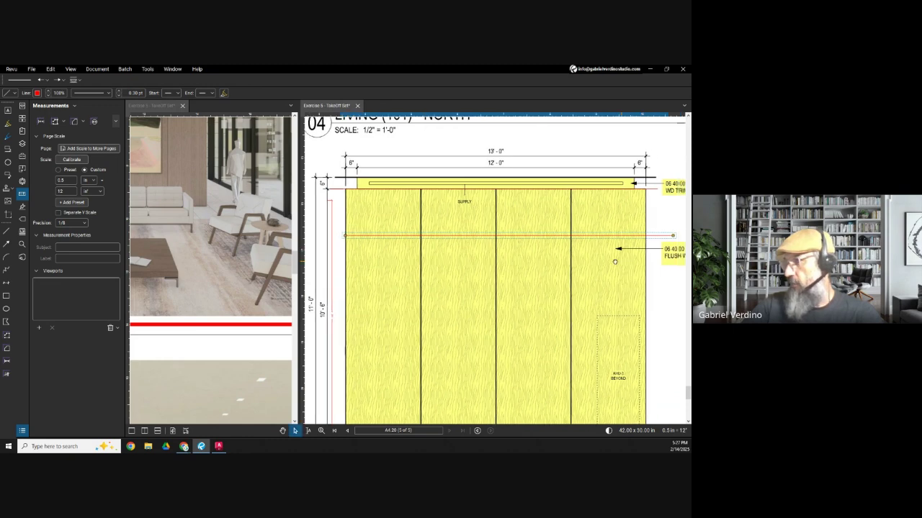
scroll(561, 241, "up", 3)
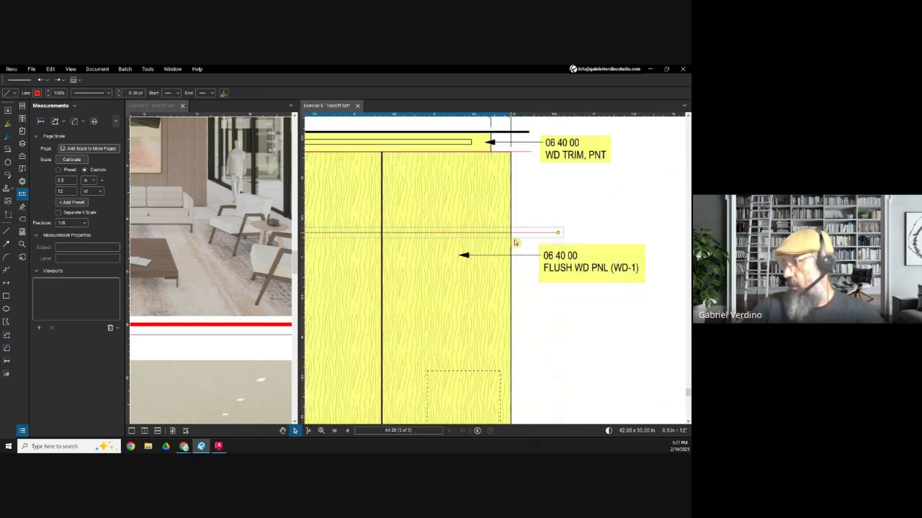
scroll(432, 267, "down", 4)
scroll(429, 249, "up", 2)
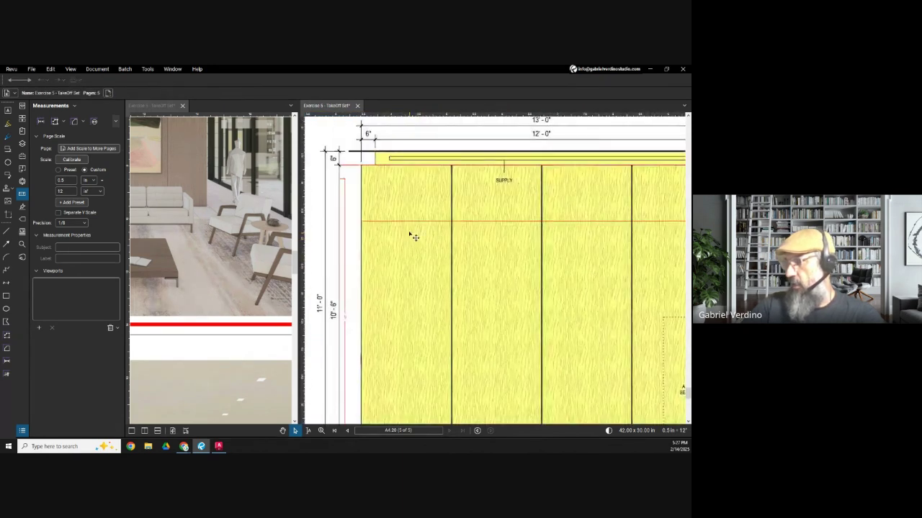
scroll(411, 237, "down", 2)
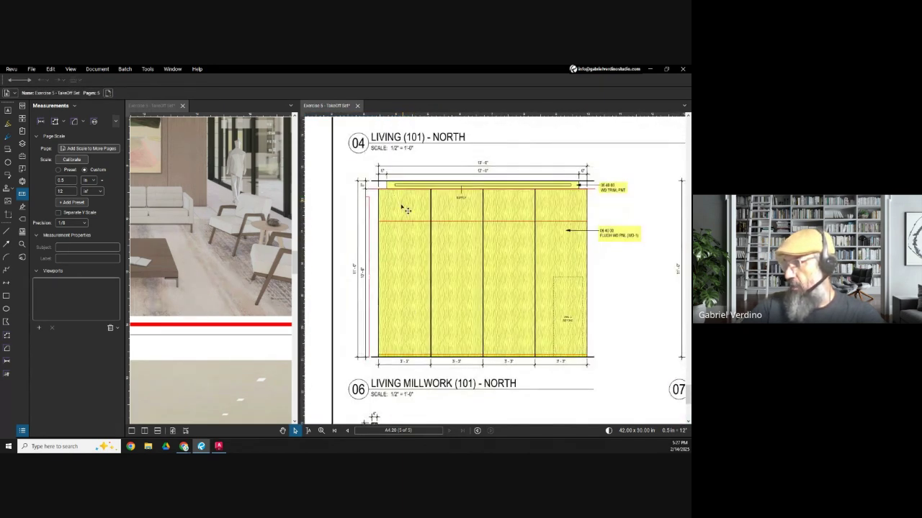
- Add a second red line just below the lower horizontal line, parallel to it and aligned with the millwork's side edges
scroll(400, 228, "up", 1)
scroll(400, 227, "up", 3)
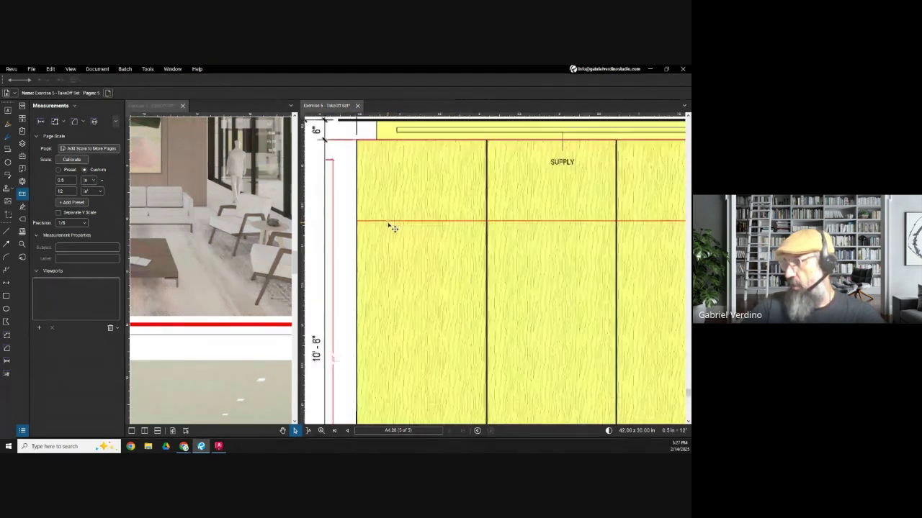
key("l")
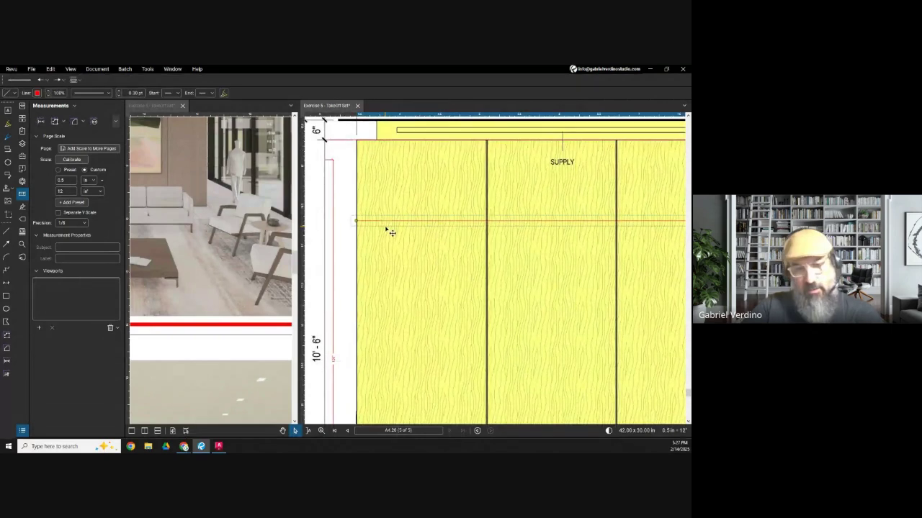
scroll(353, 245, "up", 2)
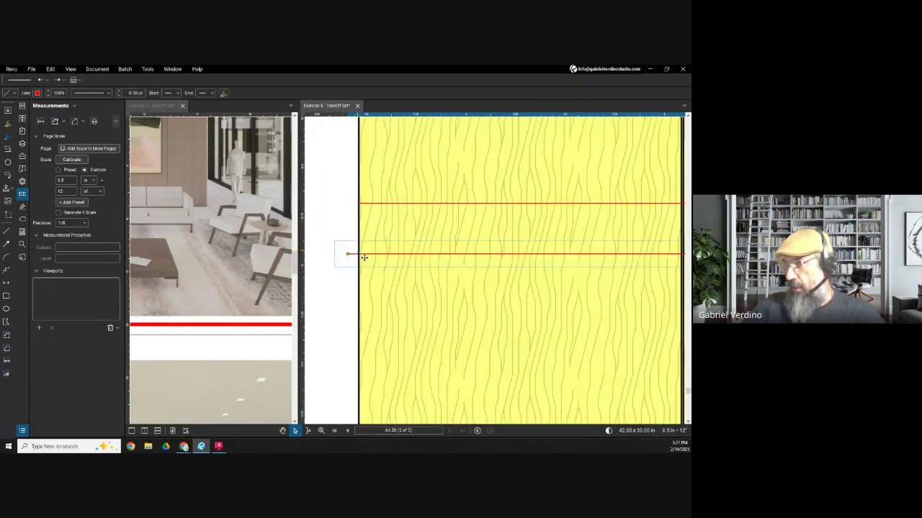
left_click_drag(357, 258, 366, 211)
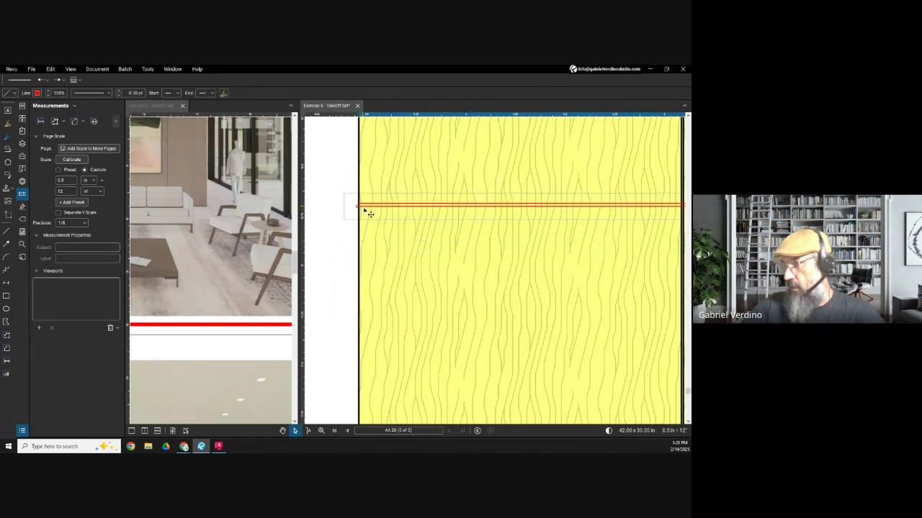
scroll(375, 231, "down", 4)
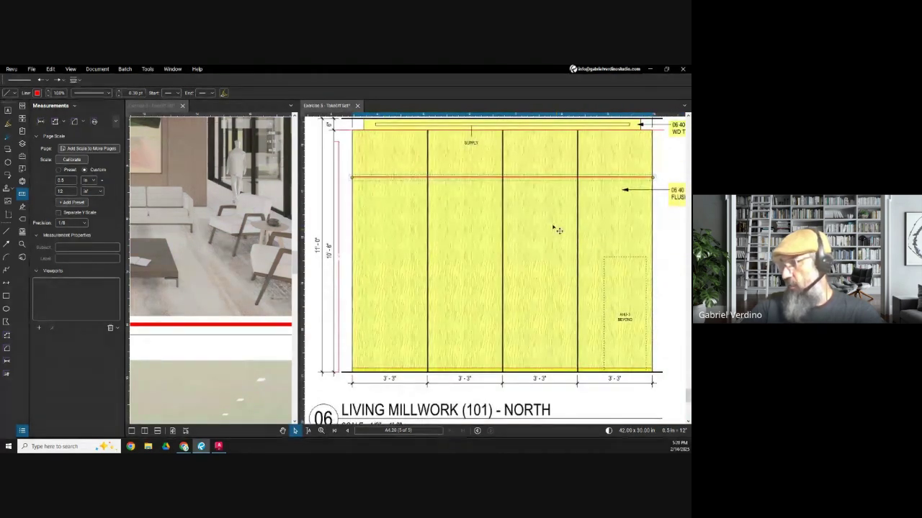
- Shorten the vertical length measurement beside the north millwork elevation so its upper end meets the lower horizontal red lines
left_click_drag(372, 195, 399, 199)
left_click(359, 146)
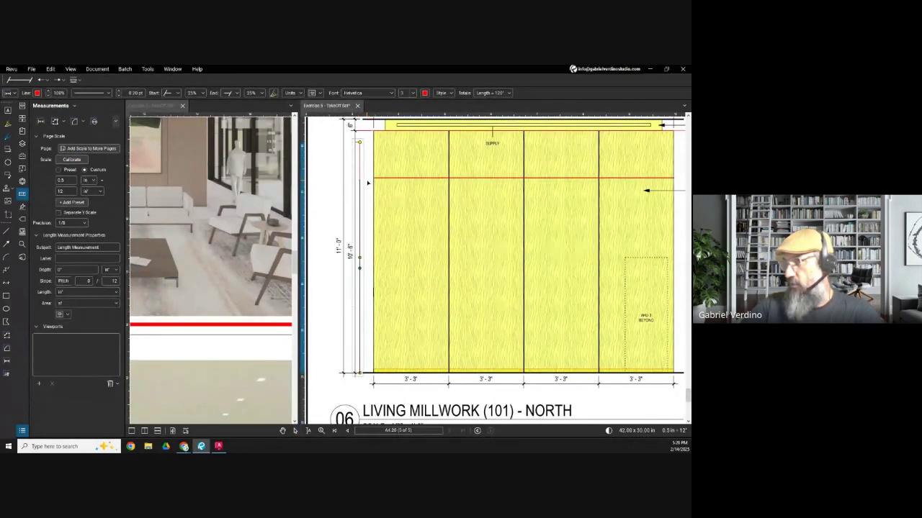
left_click_drag(370, 182, 371, 189)
scroll(371, 253, "up", 2)
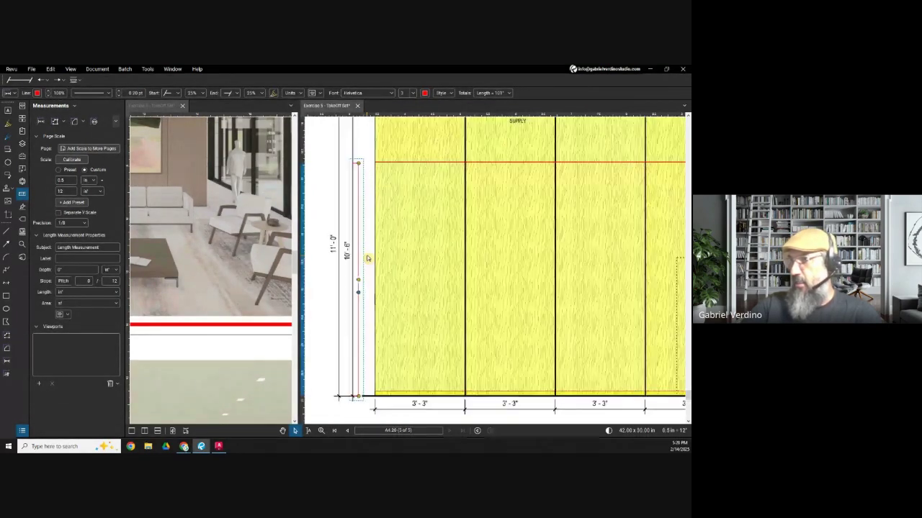
scroll(363, 295, "down", 3)
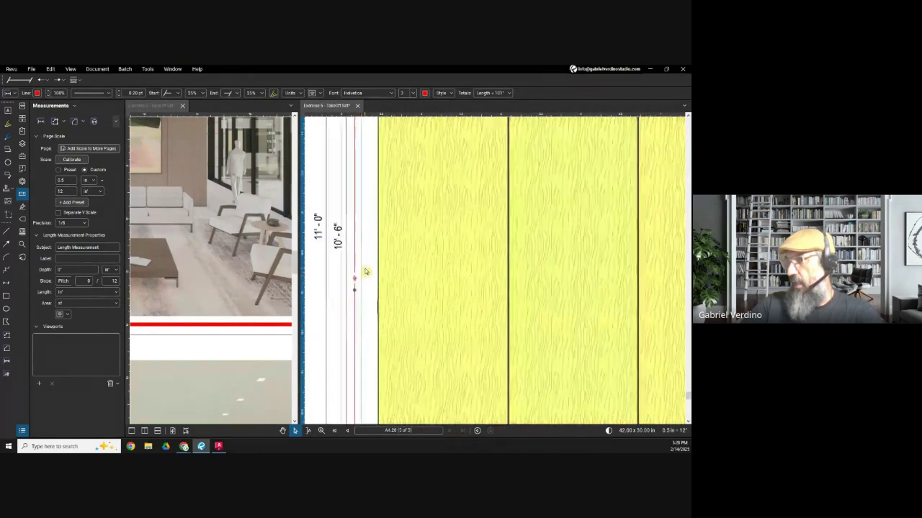
left_click(363, 213)
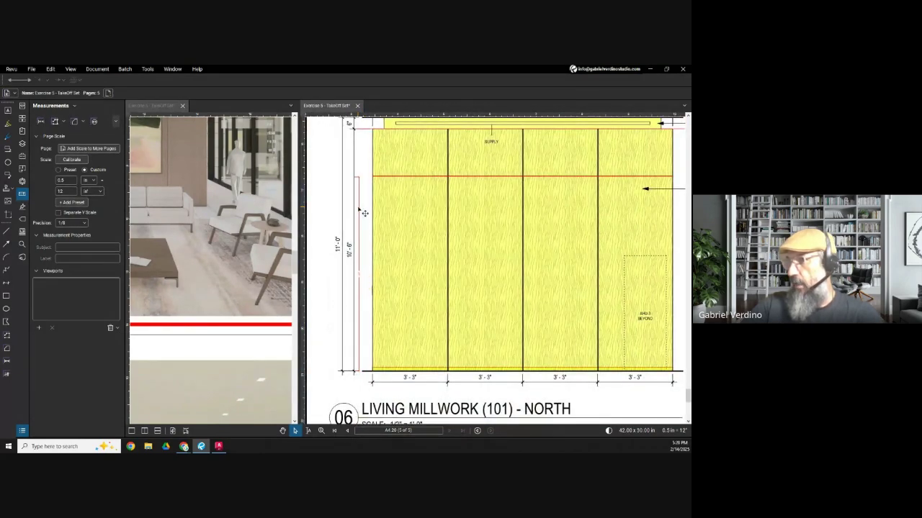
- Replace the vertical length measurement with a 96" one running up the millwork's side edge from its base
left_click(360, 252)
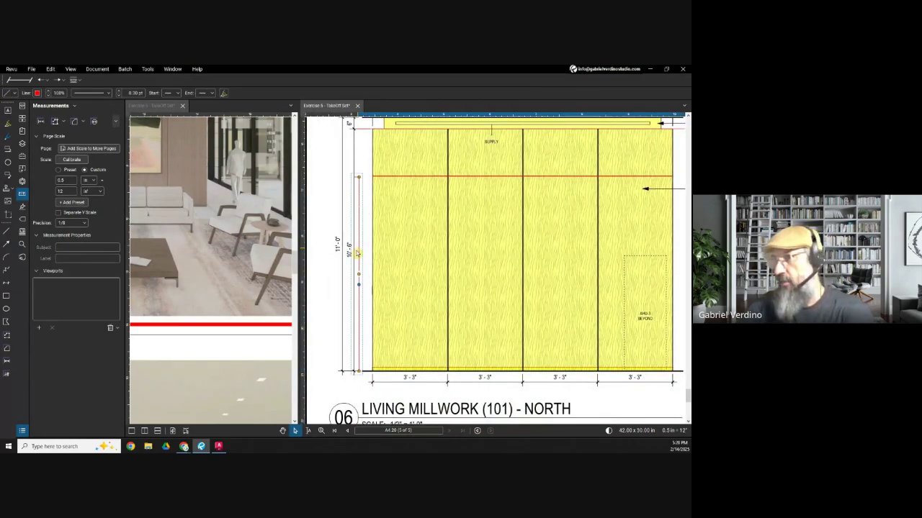
left_click(7, 360)
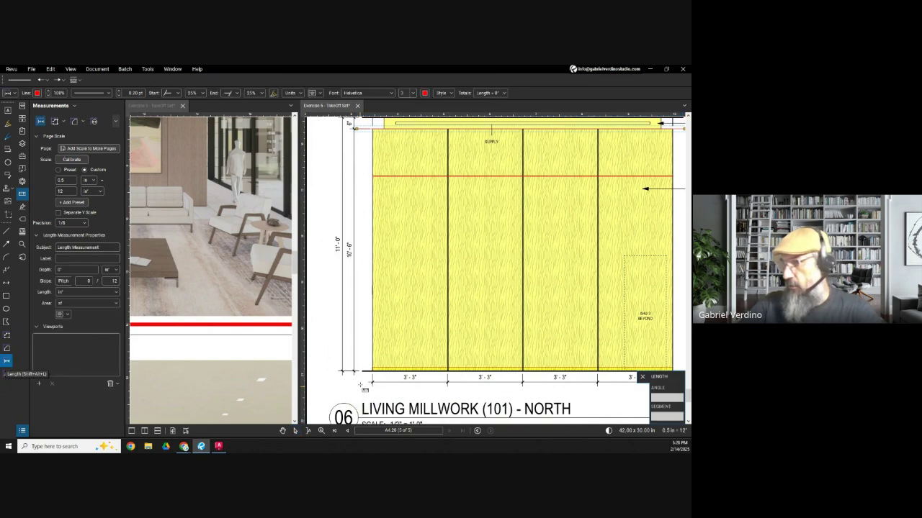
scroll(373, 370, "up", 2)
left_click(373, 370)
scroll(373, 346, "down", 2)
scroll(372, 195, "up", 2)
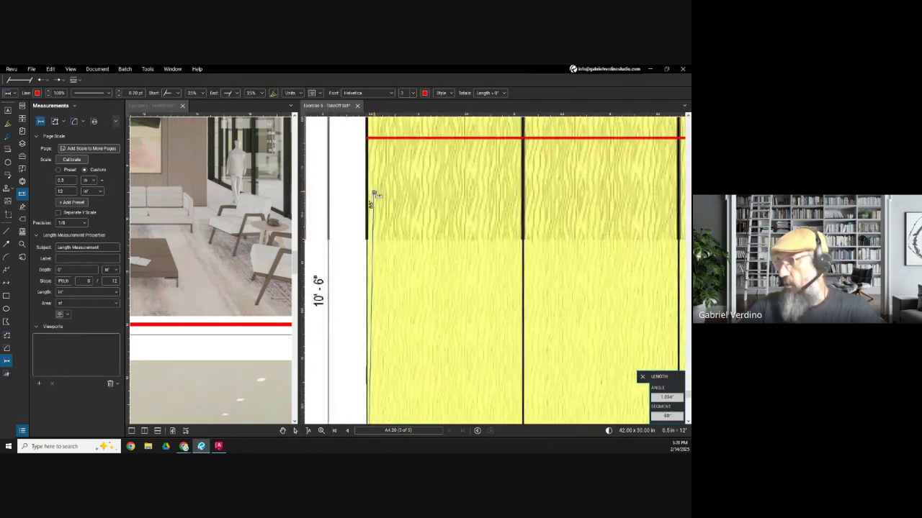
scroll(370, 237, "up", 3)
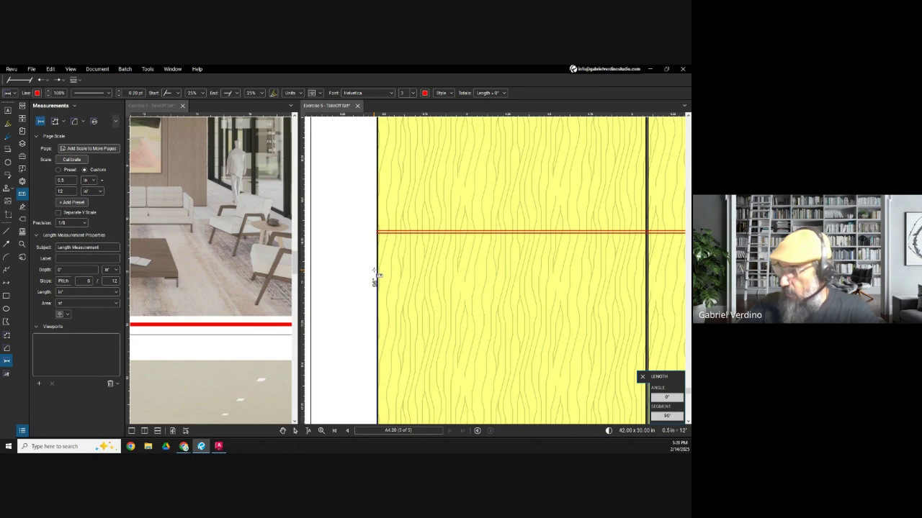
left_click(375, 274)
scroll(431, 288, "down", 4)
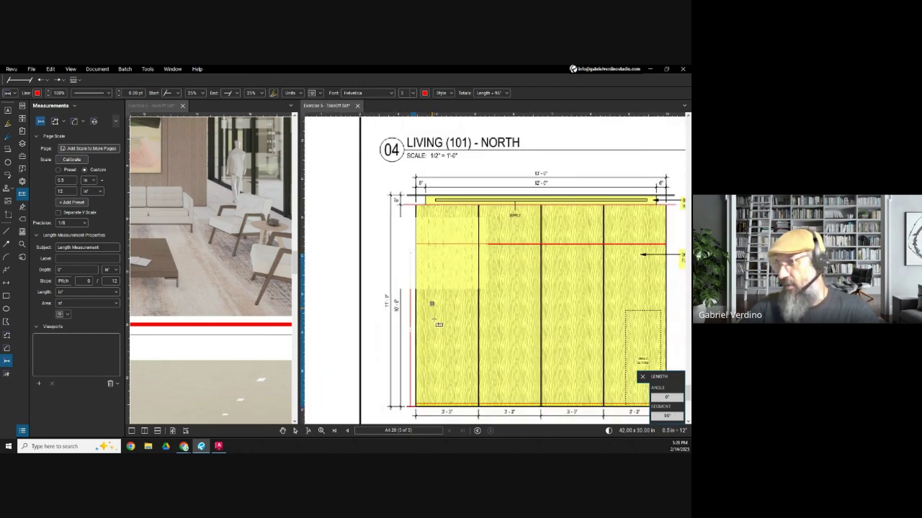
key("Escape")
- Move both lower horizontal red lines down to the upper end of the 96" measurement
scroll(402, 339, "up", 5)
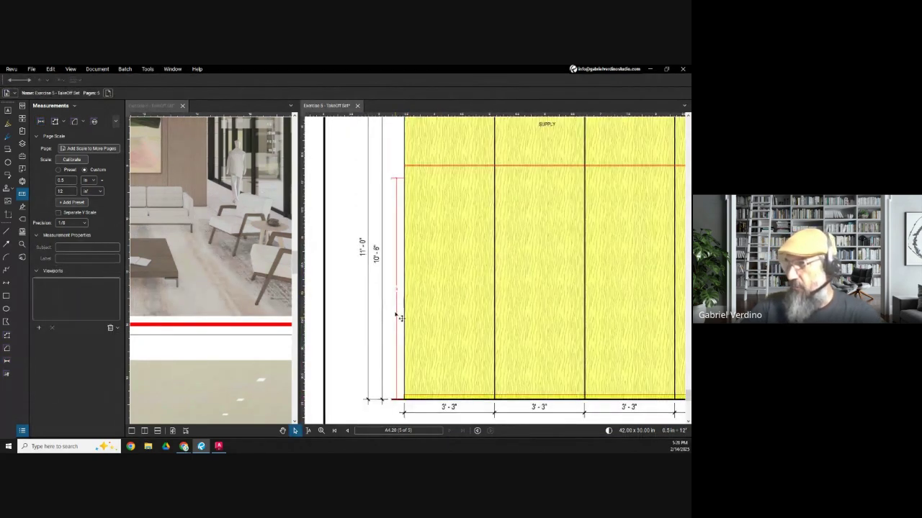
scroll(403, 298, "down", 3)
scroll(397, 202, "up", 4)
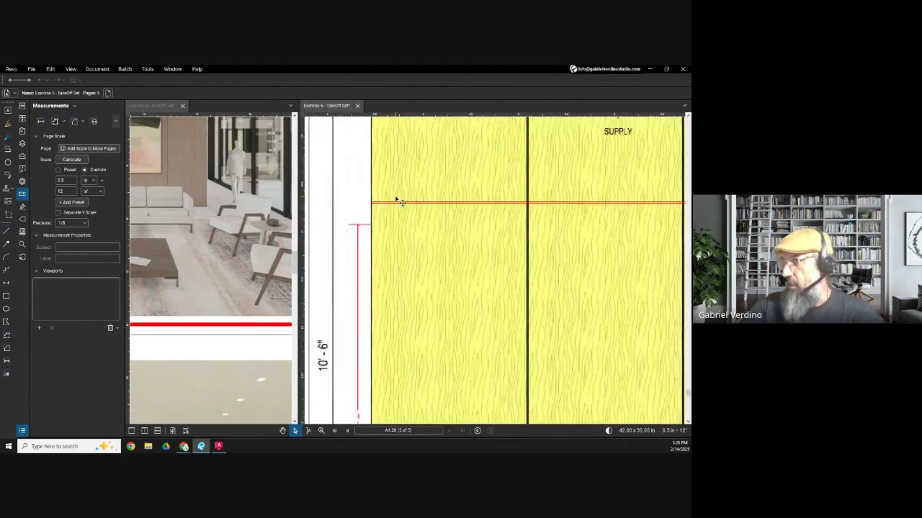
key("l")
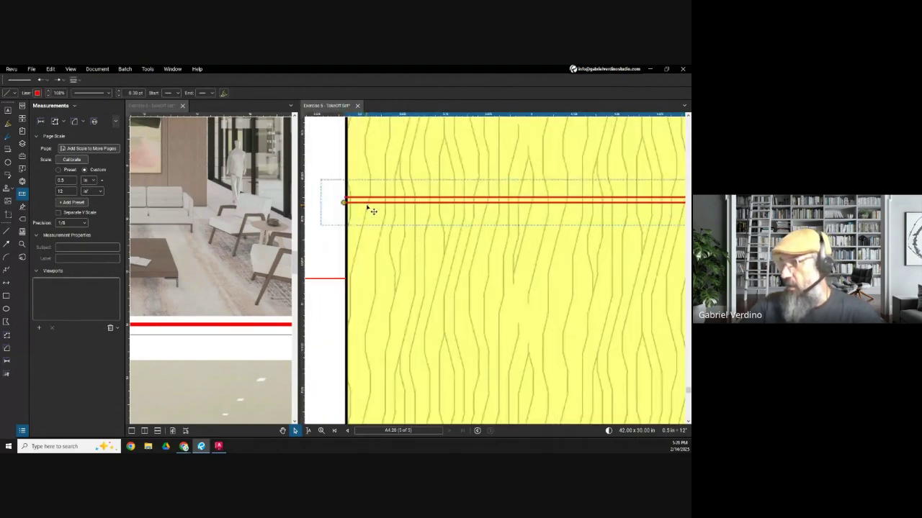
scroll(368, 208, "up", 2)
left_click_drag(372, 212, 370, 285)
left_click_drag(363, 200, 365, 280)
scroll(365, 281, "down", 5)
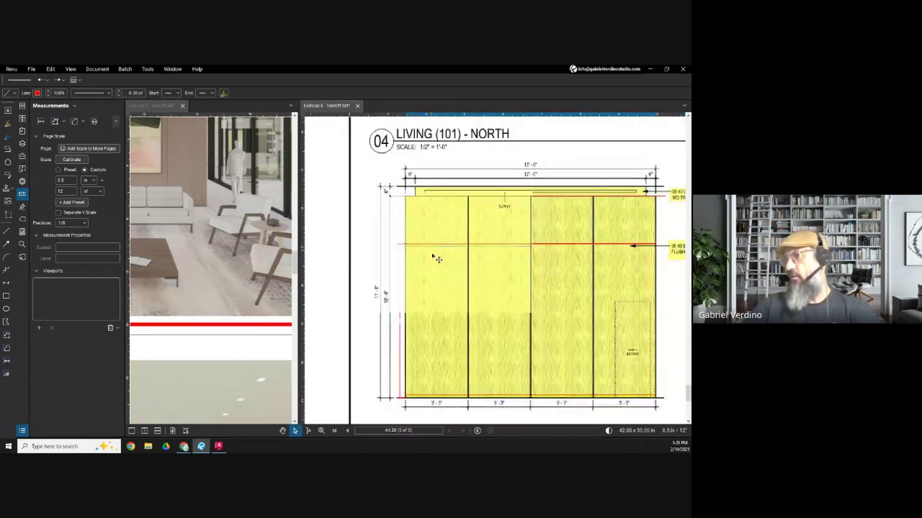
- Add the text note "GVS: WE NEED A REVEAL DUE TO MATERIAL SIZE LIMITATION" below the FLUSH WD PNL label of the north millwork elevation
scroll(446, 272, "down", 3)
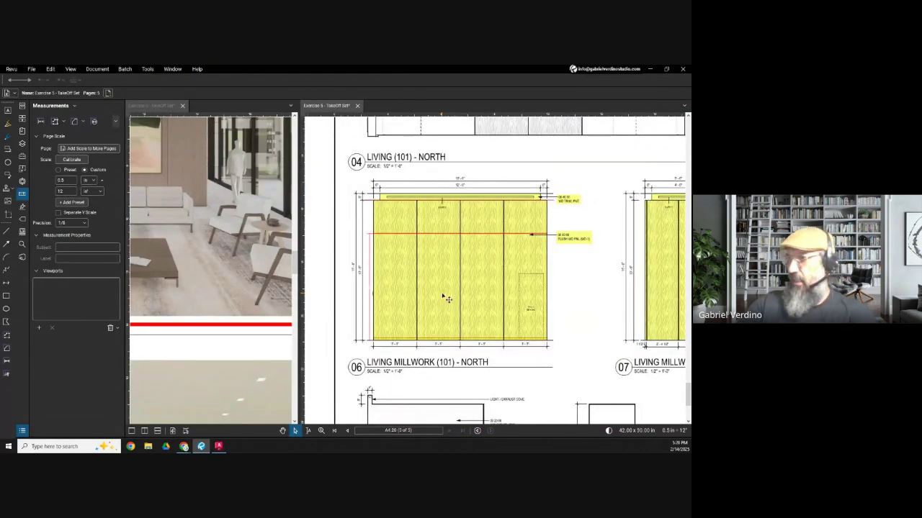
scroll(432, 297, "down", 1)
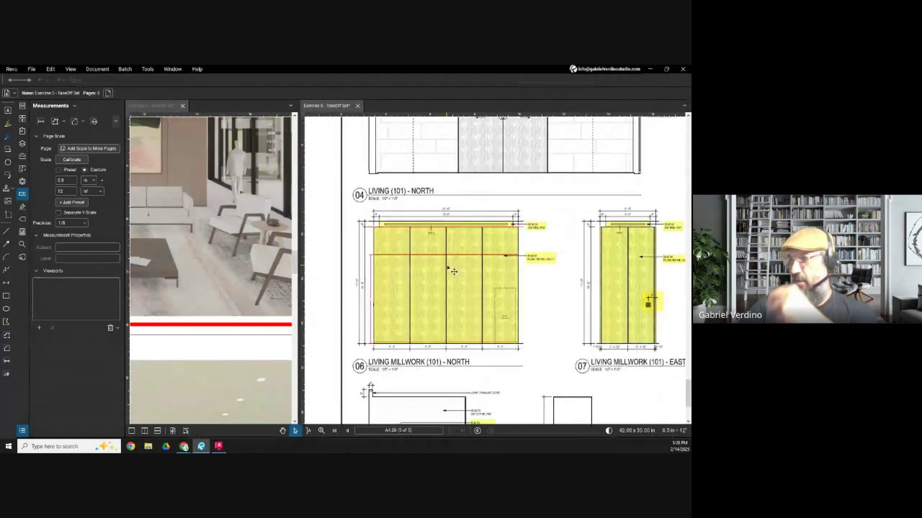
scroll(425, 277, "up", 2)
scroll(400, 279, "down", 2)
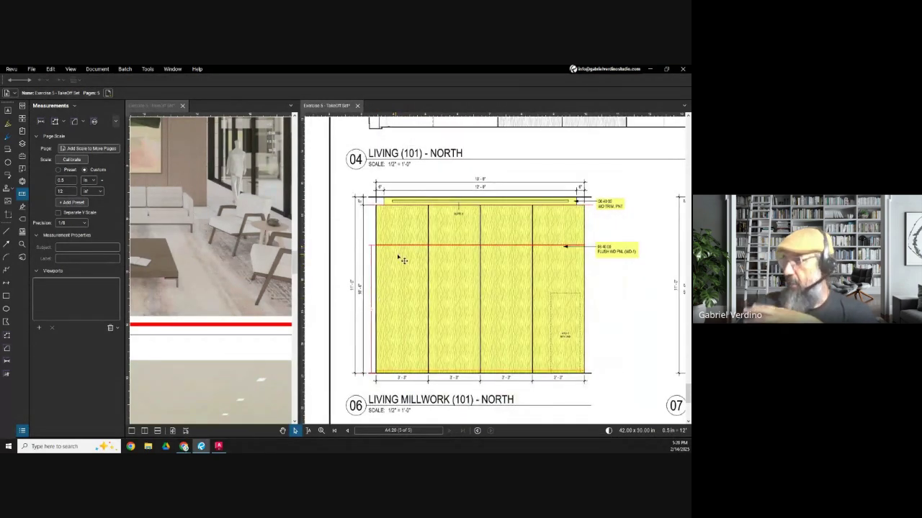
left_click(8, 110)
left_click_drag(535, 275, 411, 269)
left_click_drag(473, 270, 545, 292)
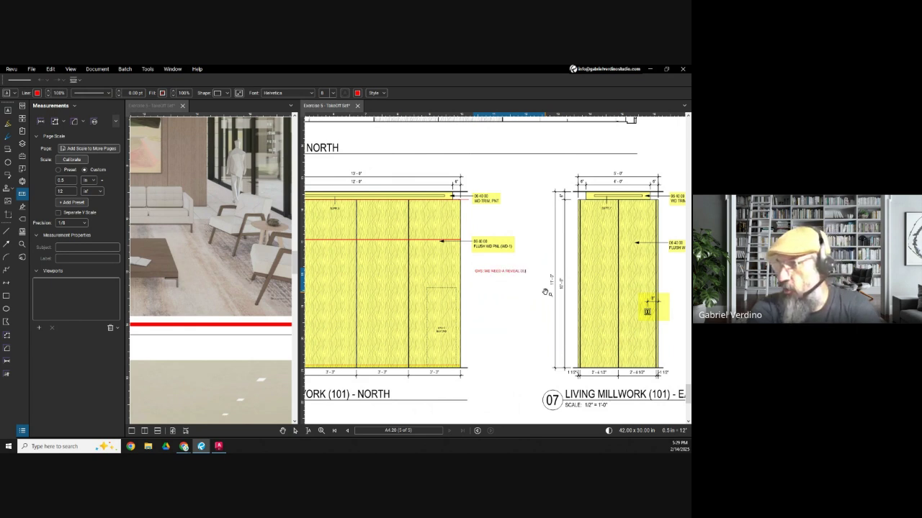
type("MATERIAL SIZE LIMITATION")
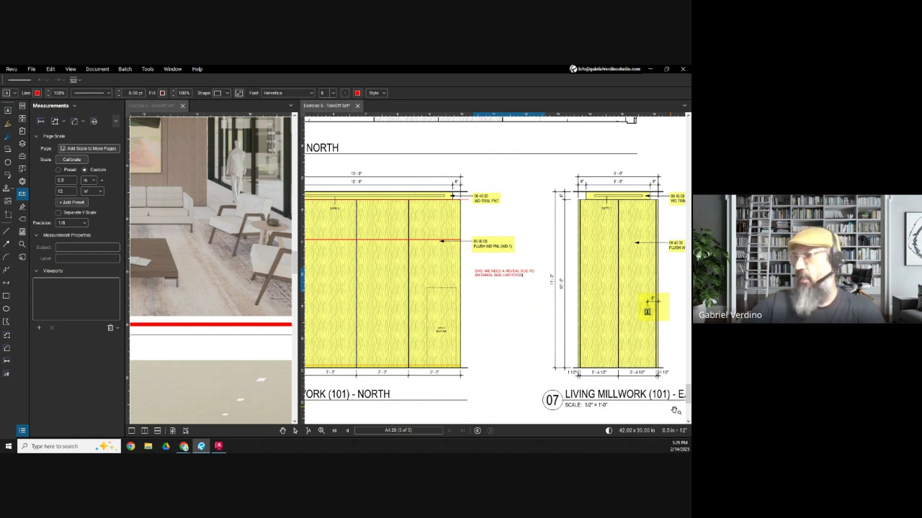
- Frame the reveal note with a yellow-filled rectangle and draw a red arrow from it to the horizontal joint in the panels
left_click(498, 318)
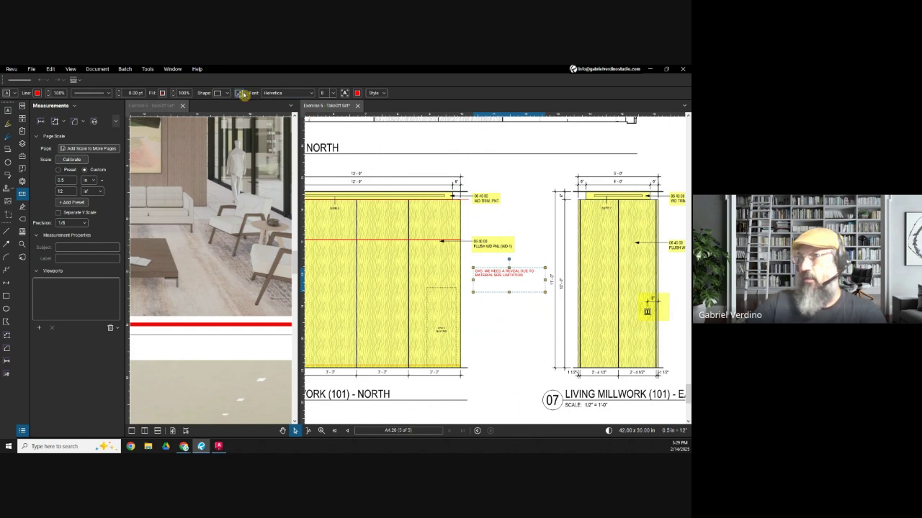
scroll(513, 294, "up", 1)
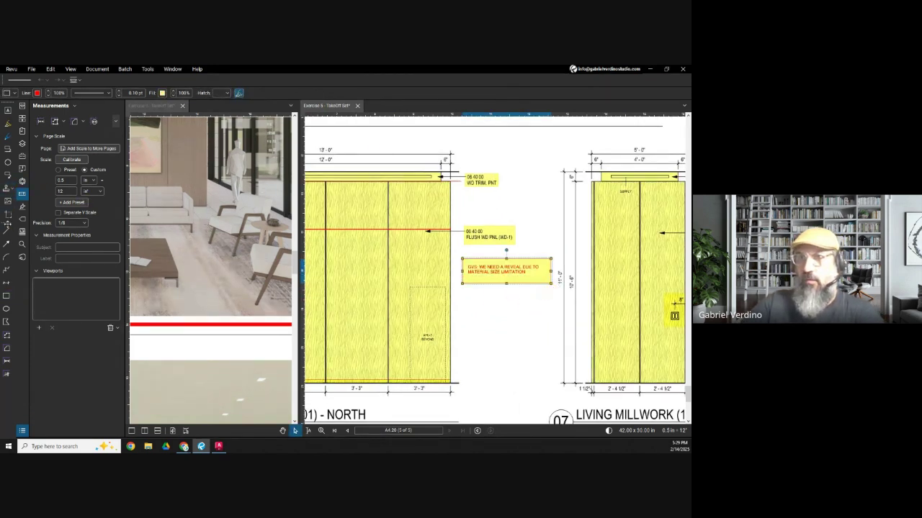
left_click(7, 244)
left_click_drag(456, 266, 410, 232)
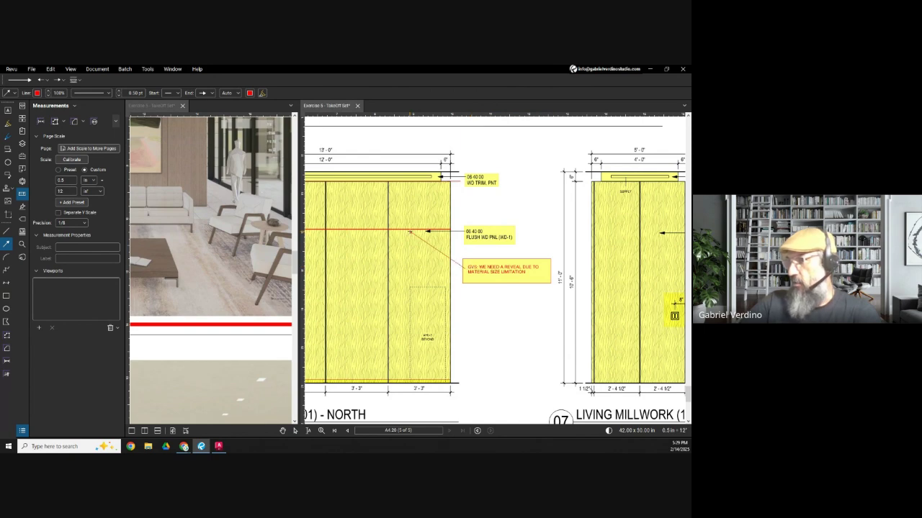
key("Escape")
- Compare the marked-up north millwork elevation with the wood-panelled wall in the living room rendering
scroll(511, 308, "down", 2)
scroll(491, 286, "up", 1)
left_click_drag(506, 289, 541, 276)
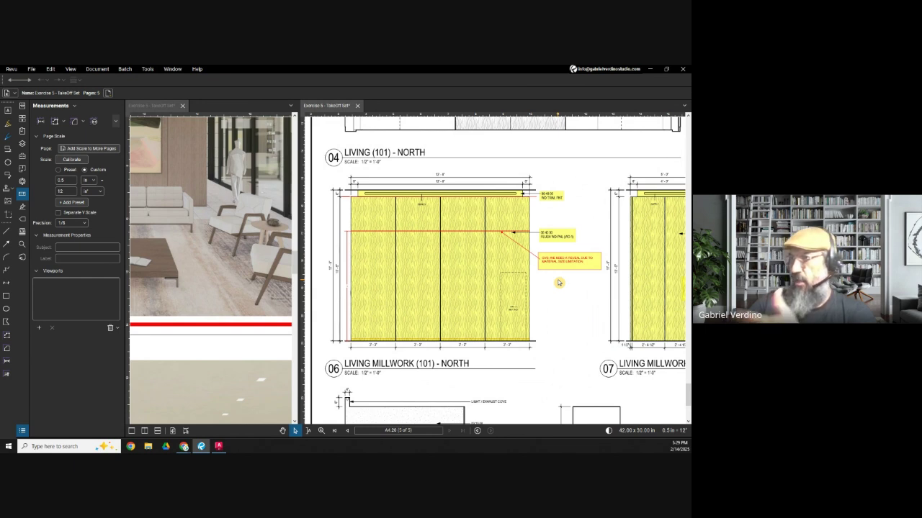
left_click(230, 305)
scroll(198, 213, "up", 3)
scroll(198, 213, "up", 2)
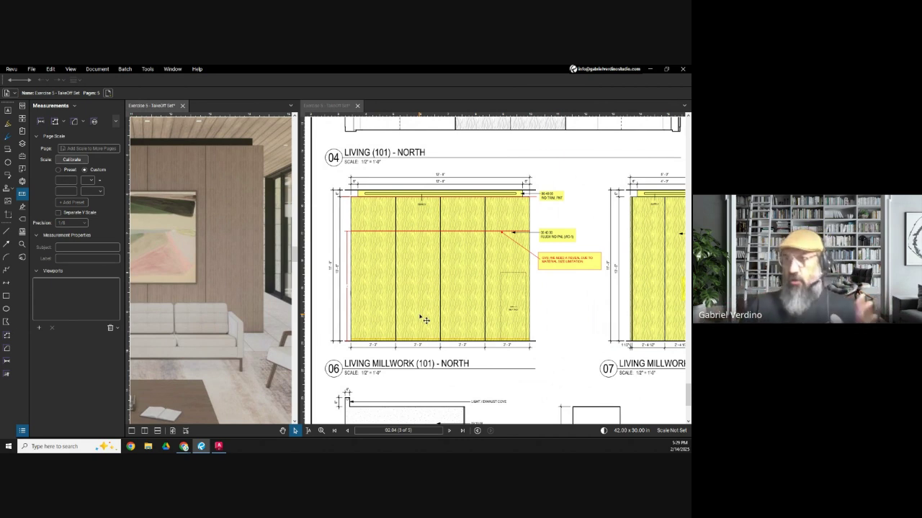
- Open the Calle House cover sheet beside the elevation, widen its view and examine the exterior rendering
left_click(22, 118)
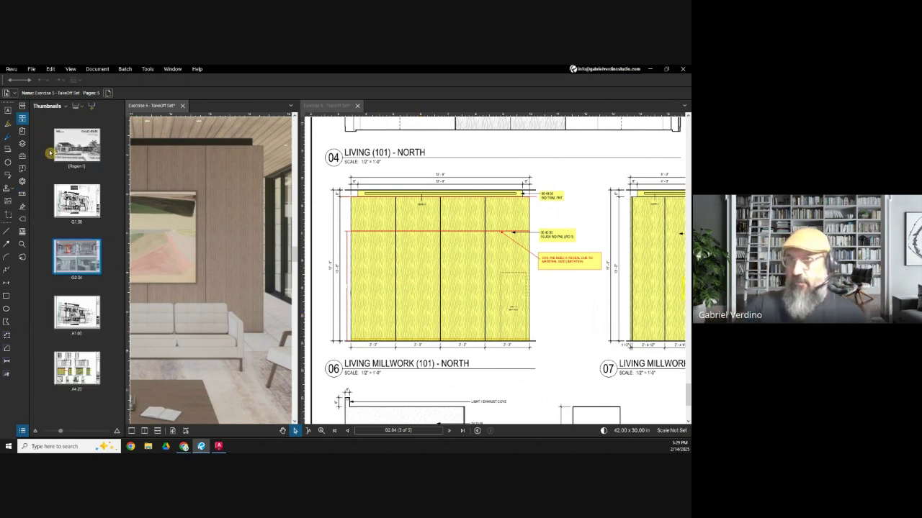
left_click(66, 149)
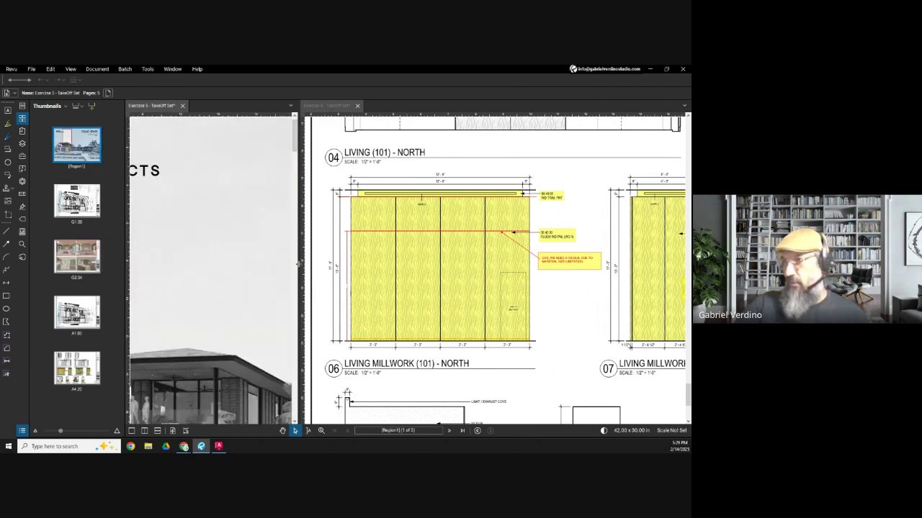
left_click_drag(298, 264, 395, 264)
scroll(299, 310, "up", 2)
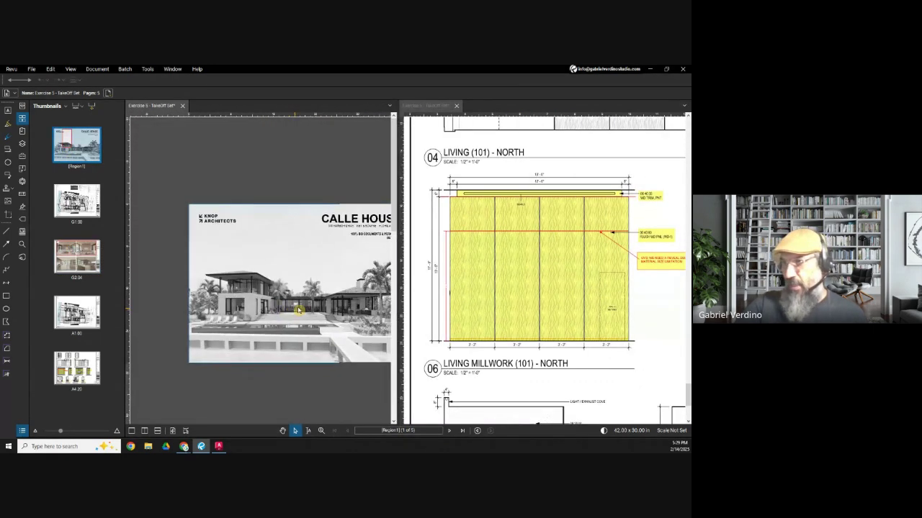
scroll(299, 309, "up", 2)
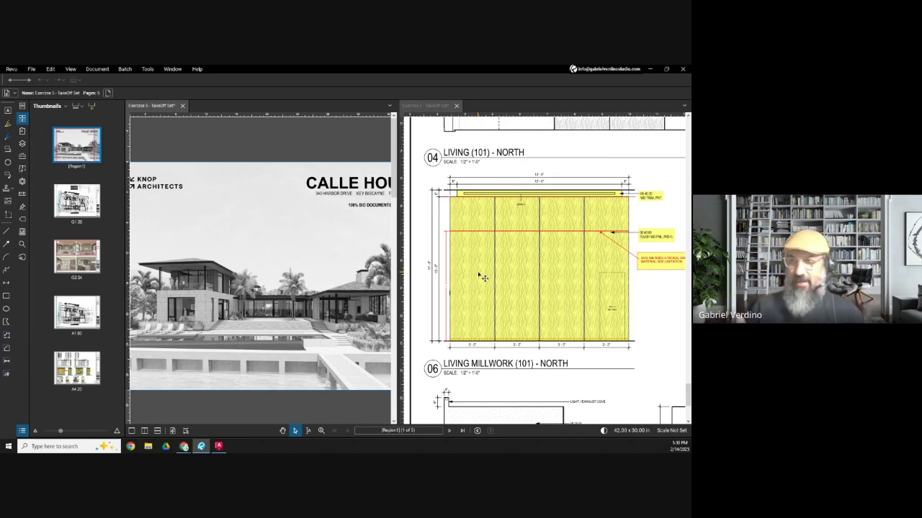
- Open sheet G2.04 beside the elevation and examine the wood-panelled wall in the living room rendering
left_click(79, 255)
scroll(224, 232, "up", 3)
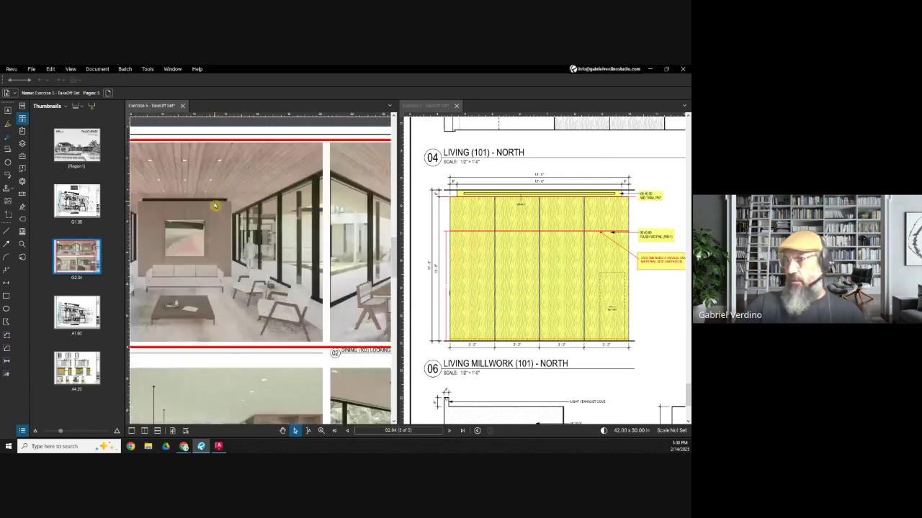
scroll(229, 237, "up", 4)
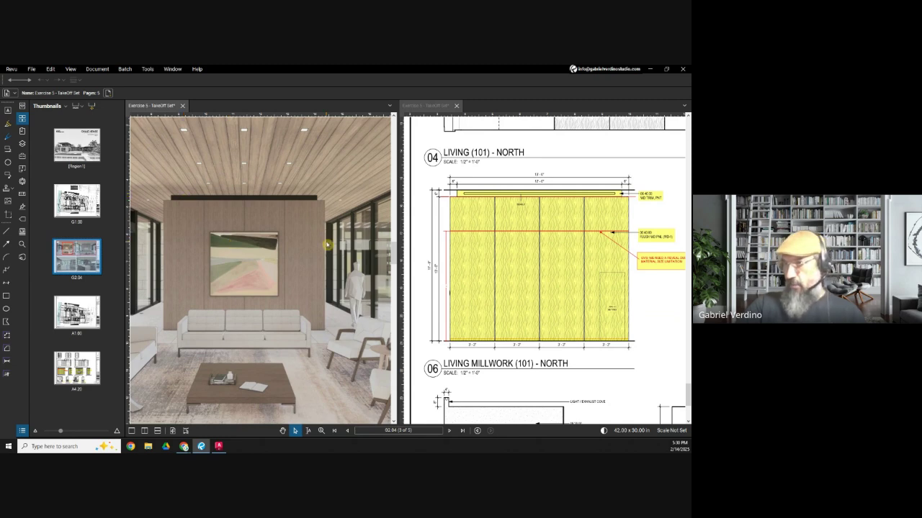
scroll(285, 298, "down", 1)
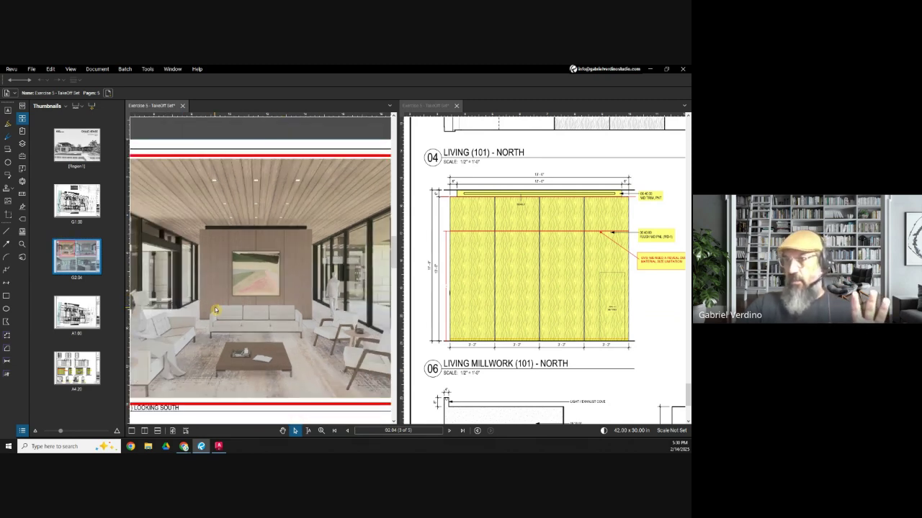
scroll(225, 267, "up", 2)
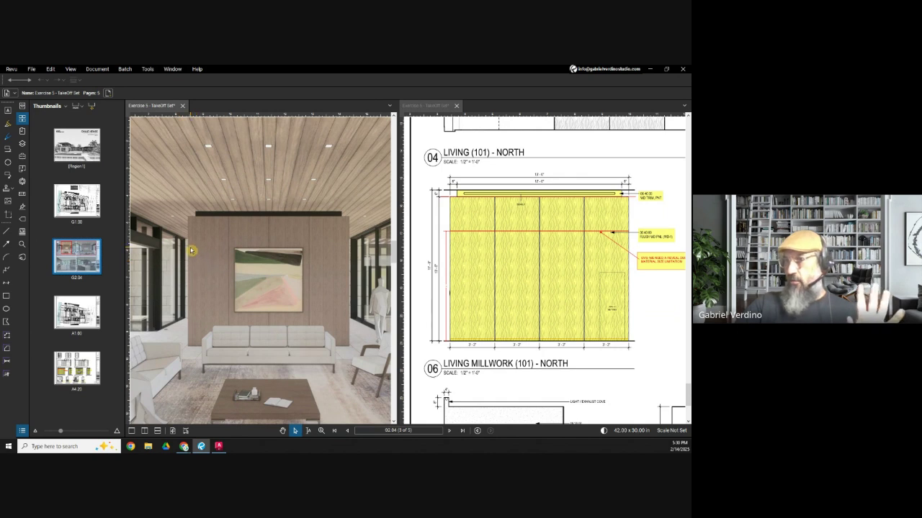
- Enlarge the wood-panelled living room wall in the rendering and give the north millwork elevation beside it a wider view
scroll(305, 228, "up", 1)
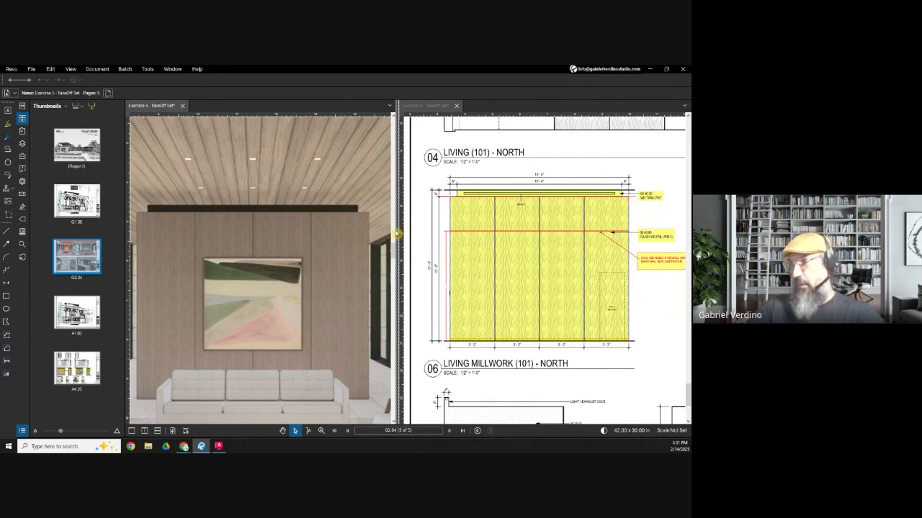
left_click_drag(397, 232, 388, 229)
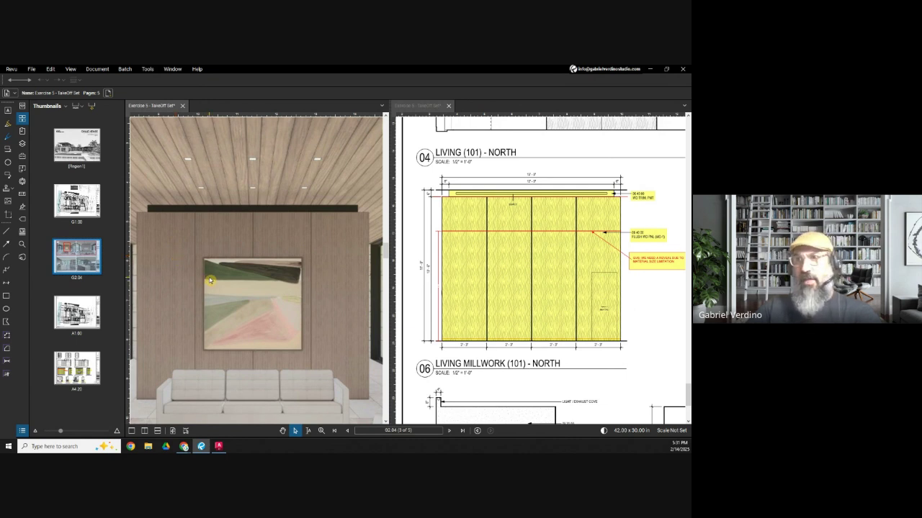
left_click_drag(210, 283, 221, 268)
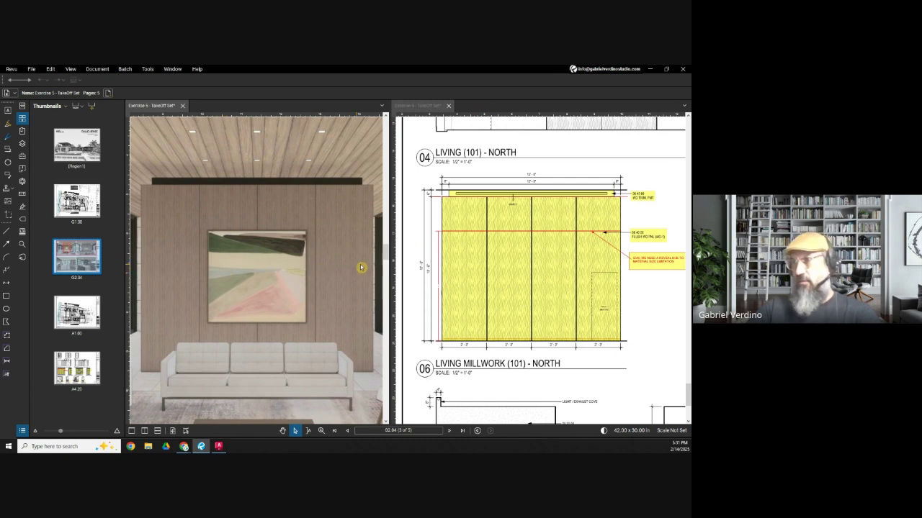
left_click_drag(391, 260, 384, 262)
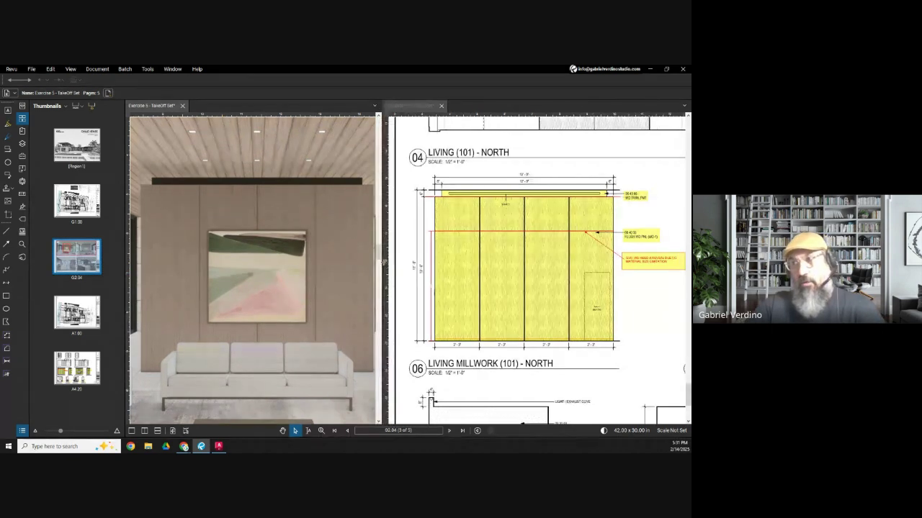
left_click(418, 286)
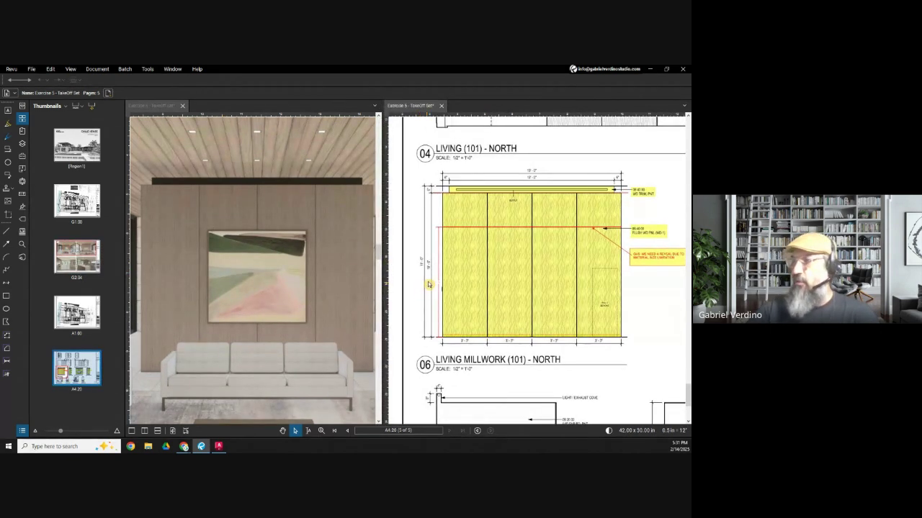
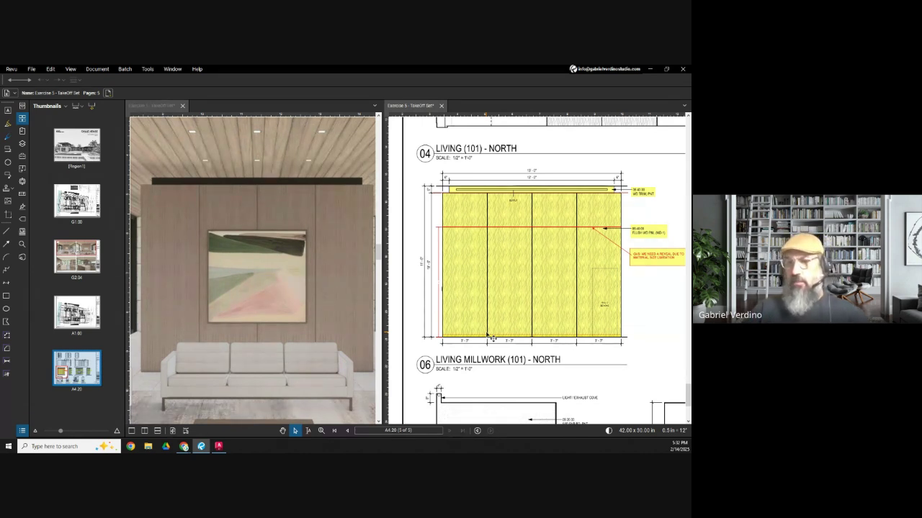
scroll(535, 241, "down", 1)
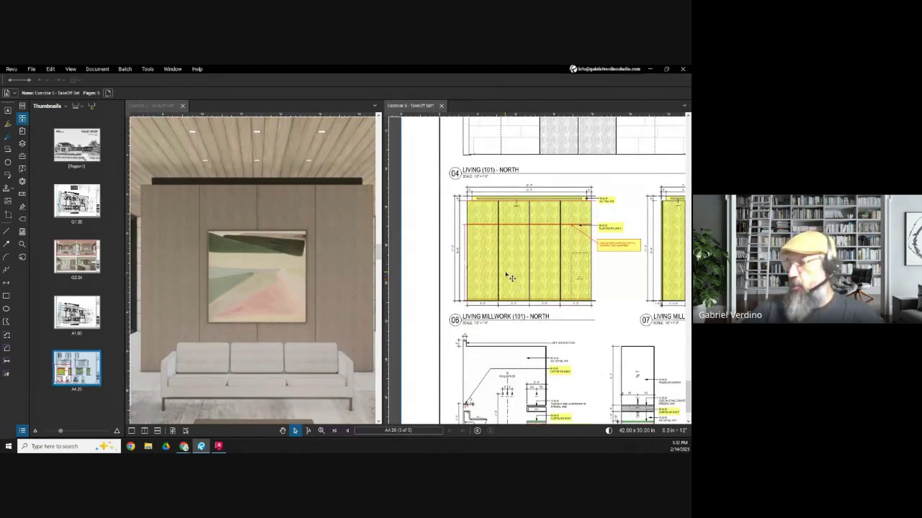
scroll(517, 251, "up", 1)
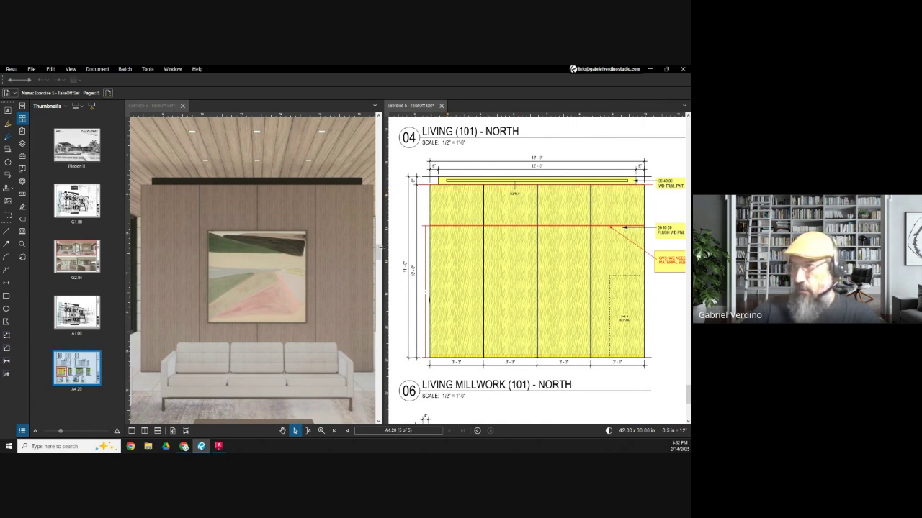
left_click_drag(382, 248, 345, 249)
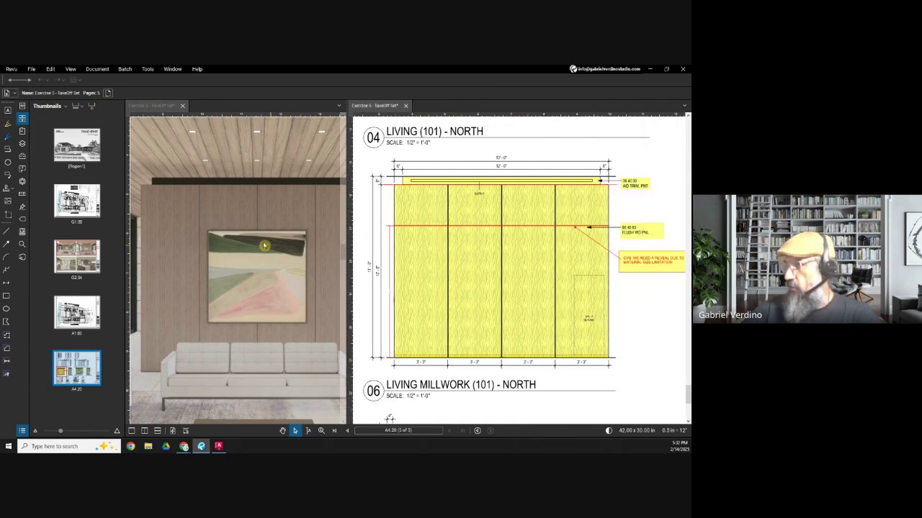
- Compare the whole panelled wall in the rendering with the living millwork elevations on sheet A4.20
scroll(252, 245, "down", 2)
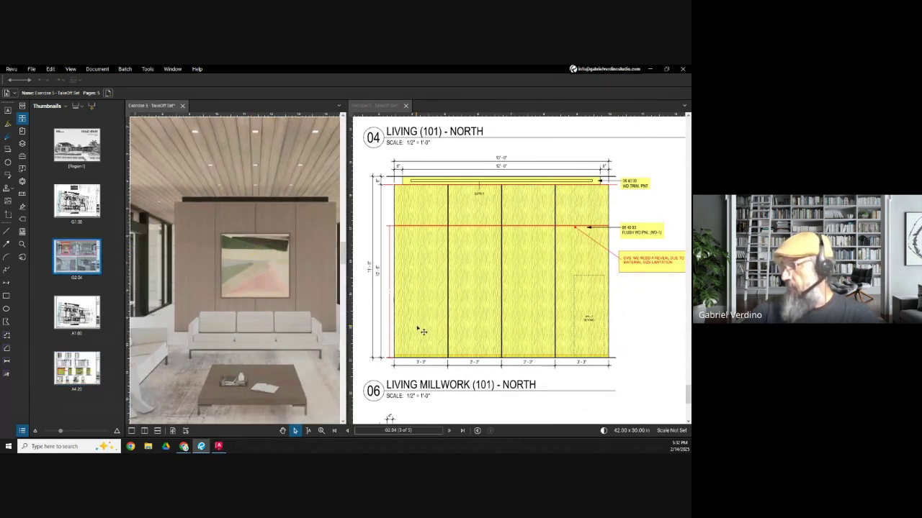
left_click_drag(427, 329, 469, 317)
scroll(496, 207, "down", 3)
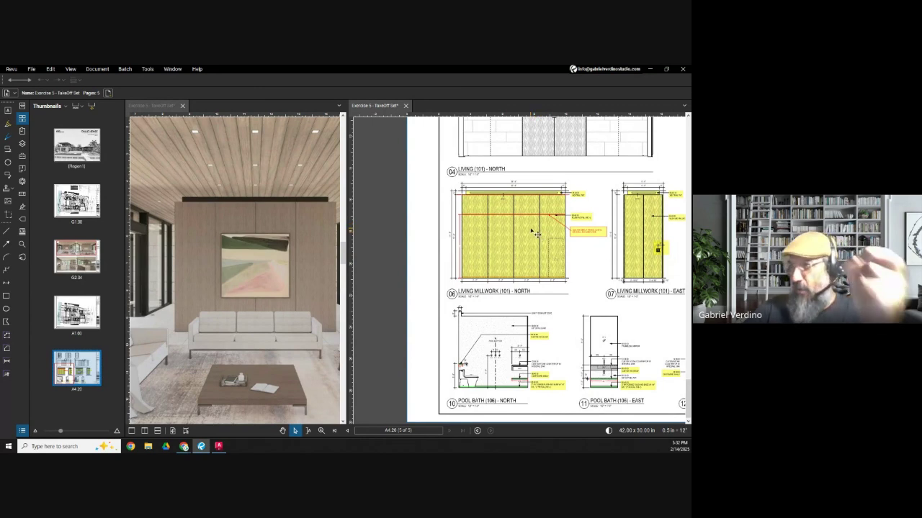
scroll(533, 236, "up", 1)
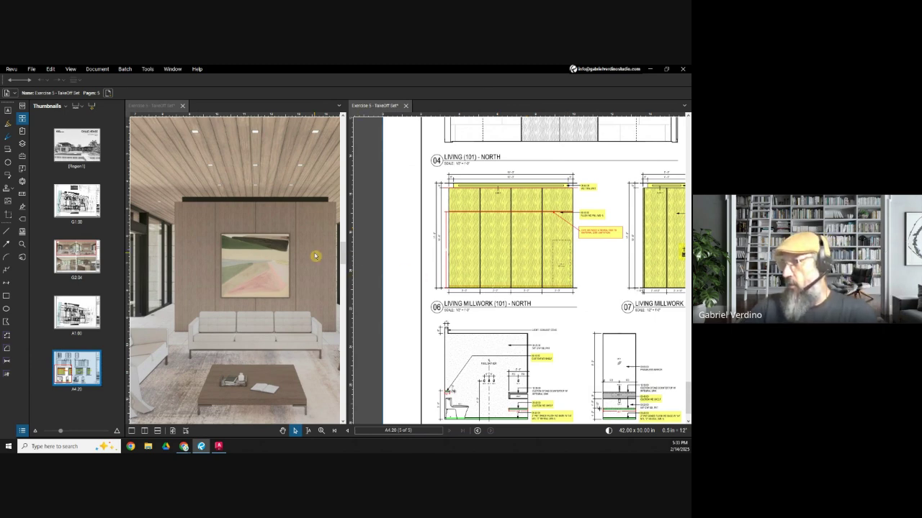
scroll(542, 259, "down", 3)
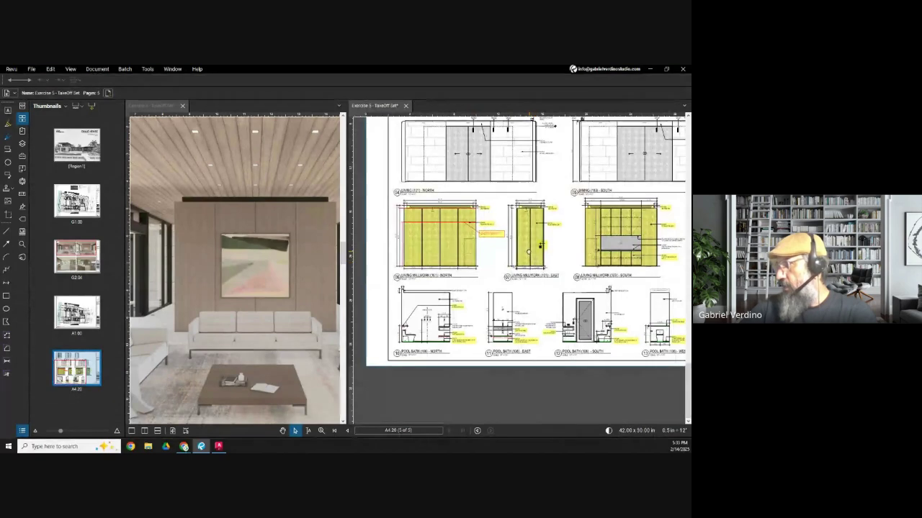
scroll(541, 259, "down", 3)
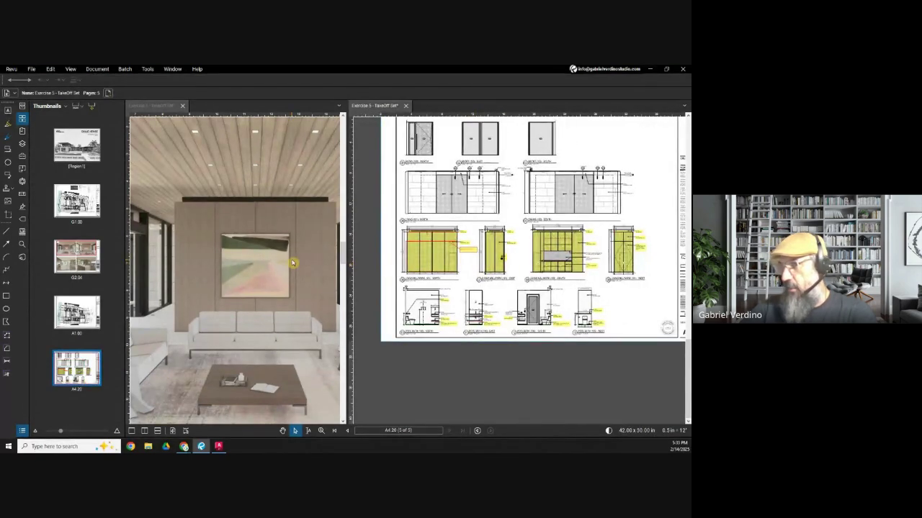
- Bring up floor plan G1.00 in place of the rendering and focus on the living millwork wall's east end
left_click(292, 263)
scroll(274, 264, "up", 5)
scroll(250, 263, "up", 10)
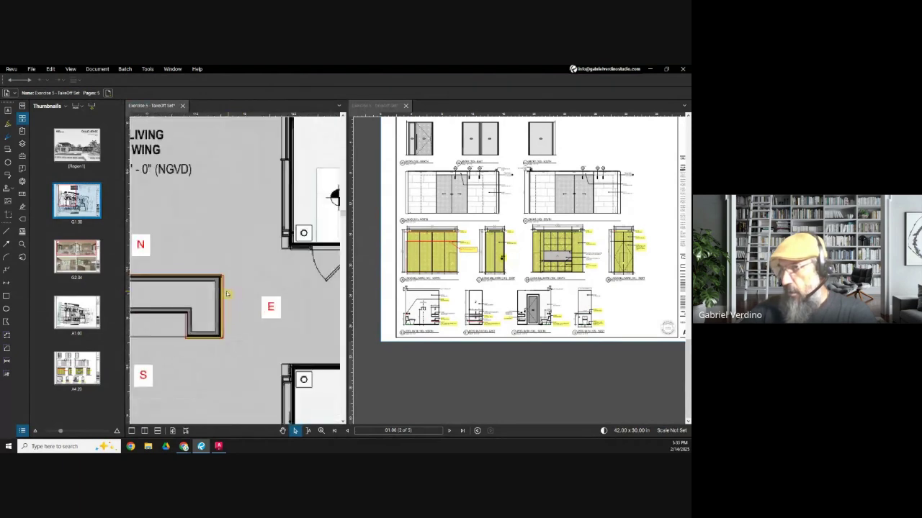
scroll(224, 288, "up", 3)
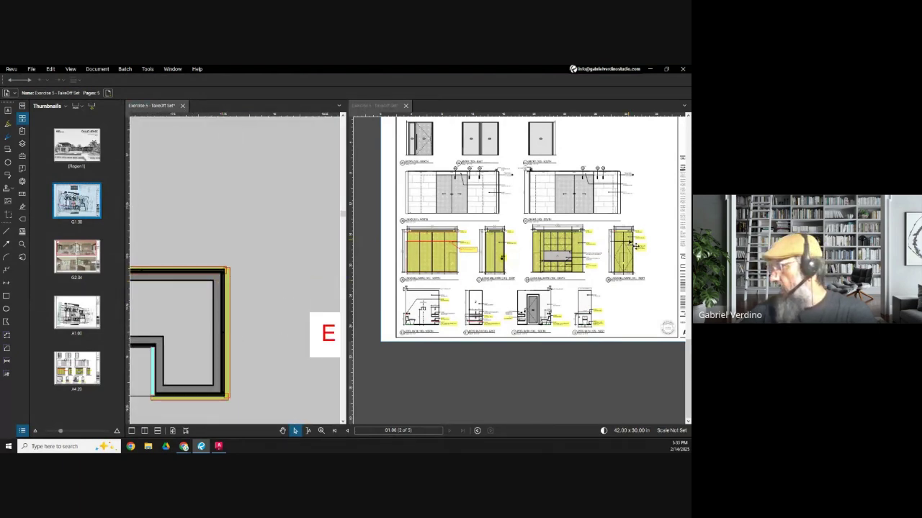
- Examine the panel edges and corner dimensions in the south, west, east and north living millwork elevations on sheet A4.20
left_click(635, 246)
scroll(552, 240, "up", 8)
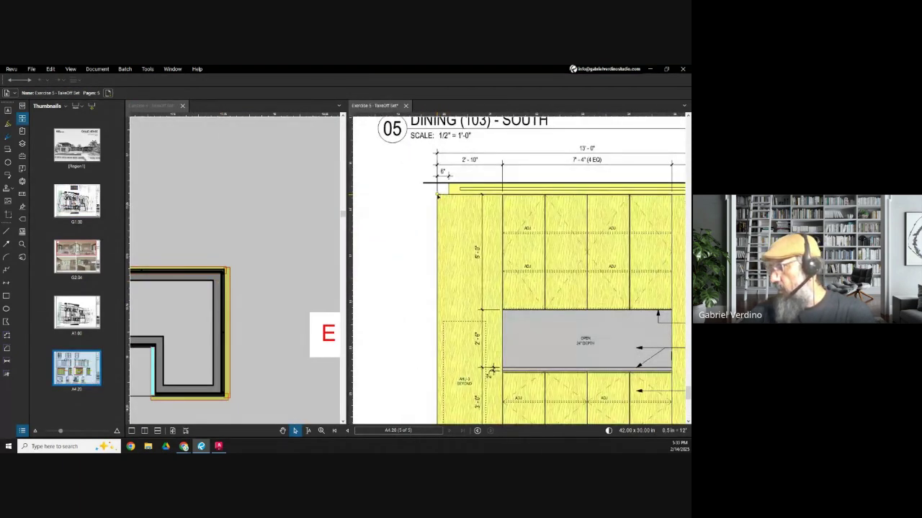
scroll(435, 303, "down", 8)
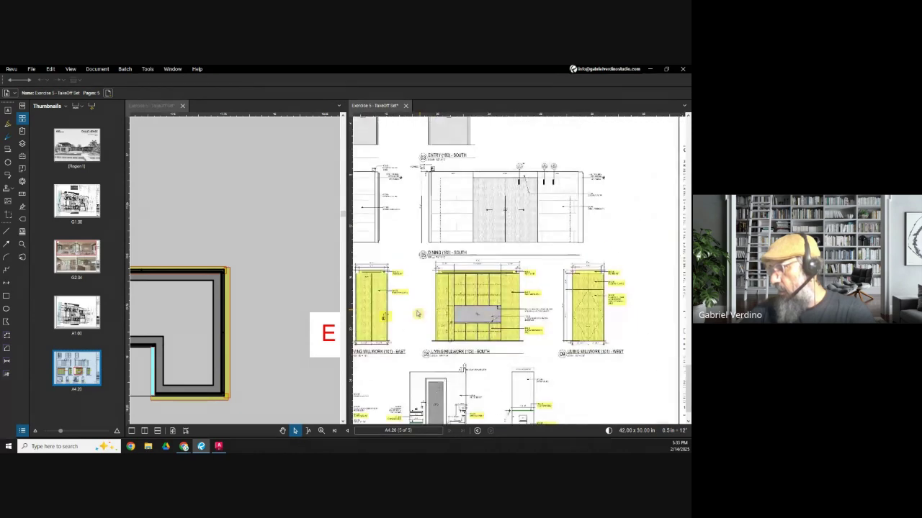
scroll(582, 260, "up", 5)
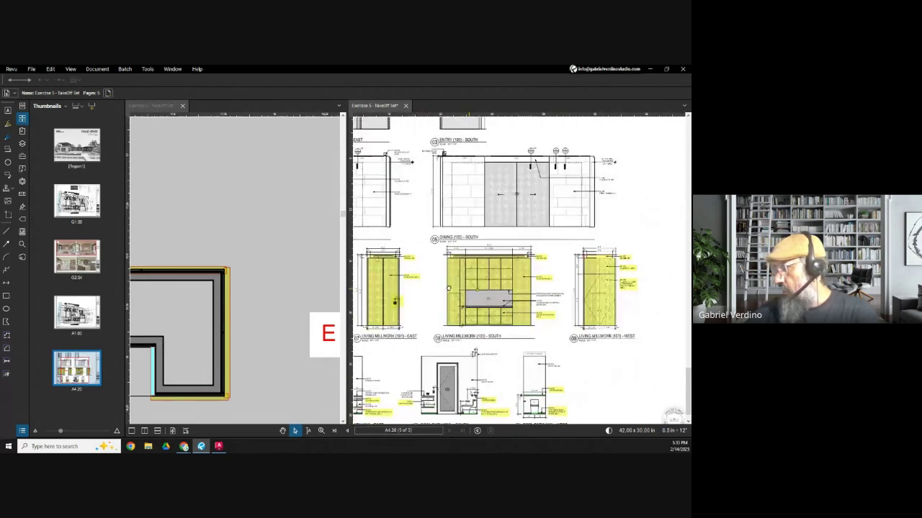
scroll(580, 261, "down", 3)
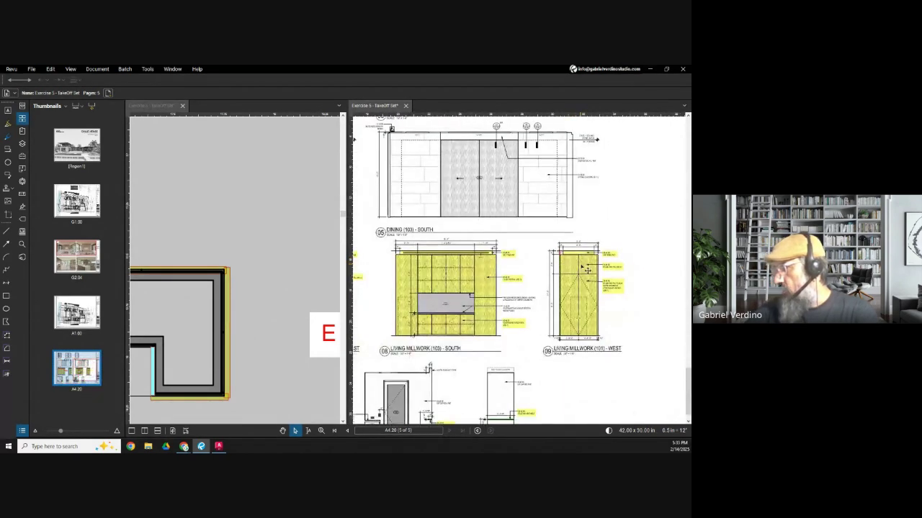
scroll(590, 271, "down", 2)
scroll(441, 283, "up", 5)
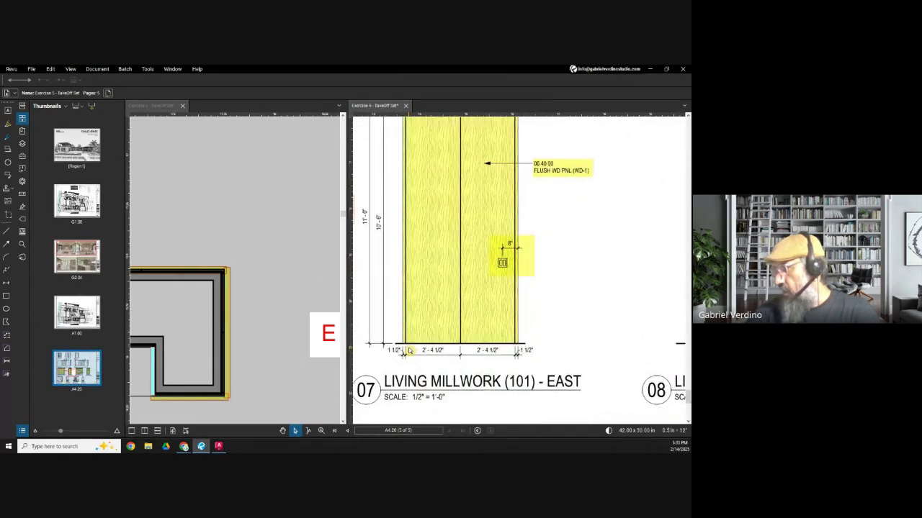
scroll(408, 351, "down", 4)
scroll(425, 255, "up", 5)
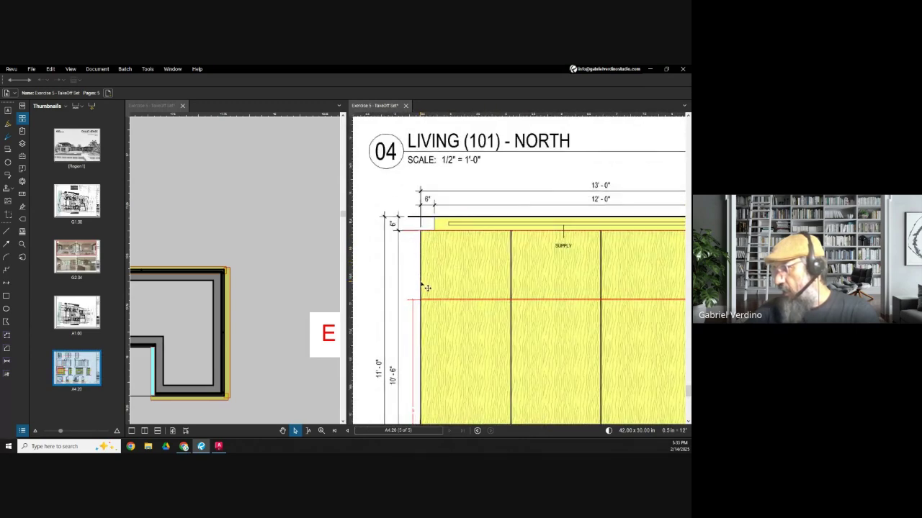
scroll(427, 288, "down", 4)
scroll(240, 285, "down", 3)
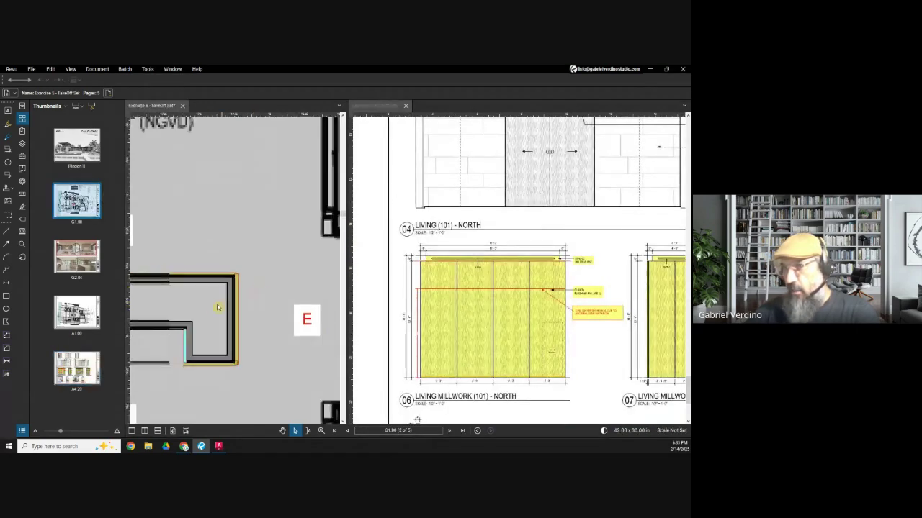
- At the millwork wall's northeast corner on the plan, shorten the yellow east panel rectangle so it butts against the north panel
scroll(266, 252, "up", 5)
left_click(270, 256)
scroll(269, 257, "up", 1)
left_click_drag(271, 256, 289, 241)
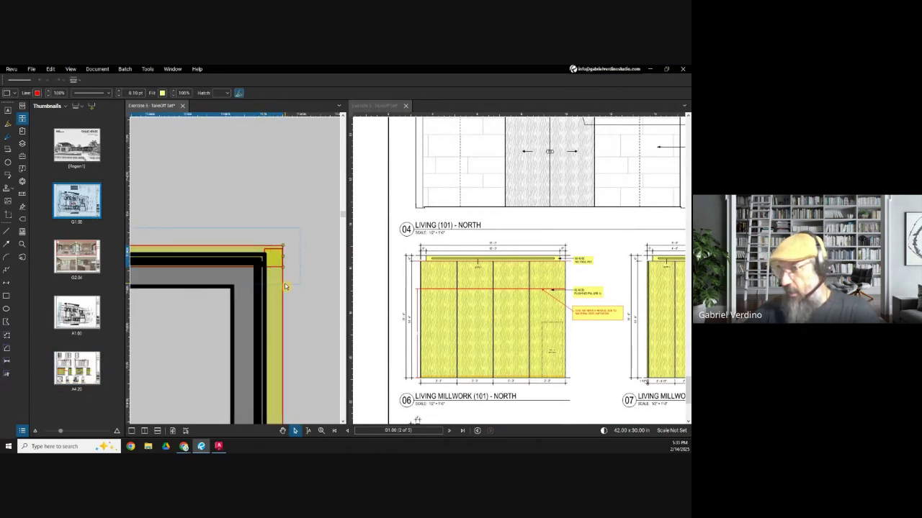
left_click(273, 250)
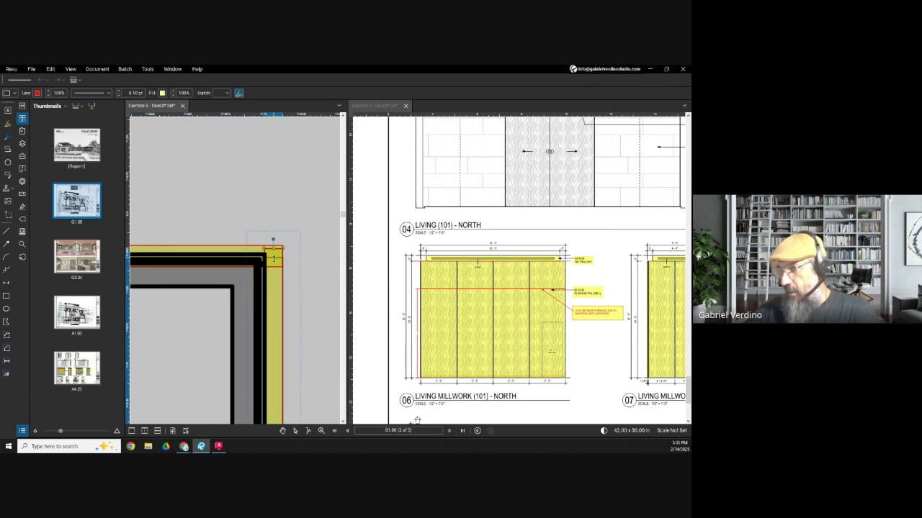
left_click_drag(273, 269, 273, 267)
scroll(297, 246, "down", 3)
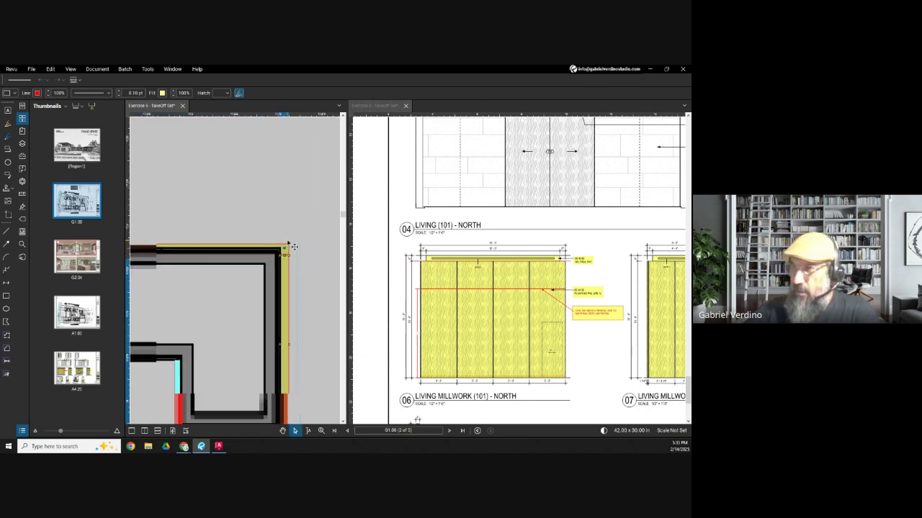
scroll(295, 249, "down", 2)
- Check the south and west millwork elevations, then shorten the east panel rectangle at the plan's southeast corner to clear the south panel
left_click(509, 275)
scroll(509, 275, "down", 3)
scroll(554, 259, "up", 4)
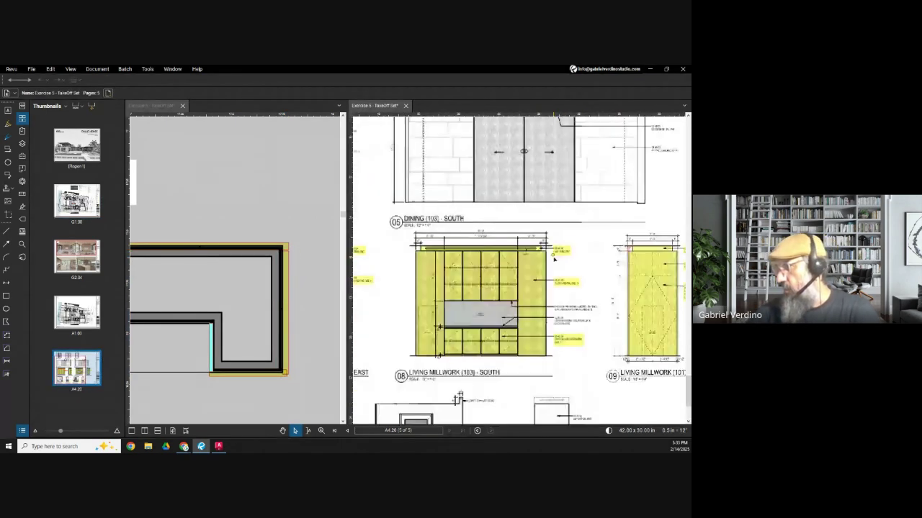
left_click_drag(640, 273, 595, 272)
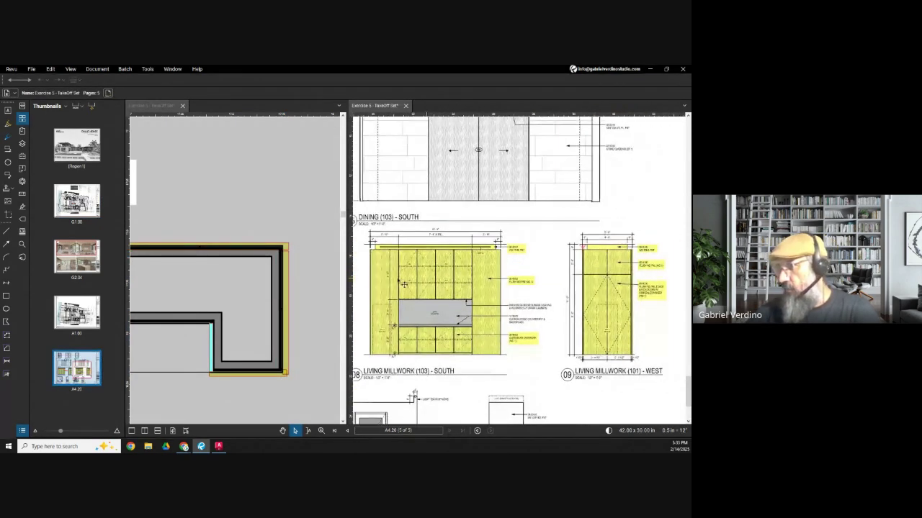
left_click(295, 236)
scroll(295, 236, "down", 2)
scroll(295, 302, "up", 4)
left_click(298, 313)
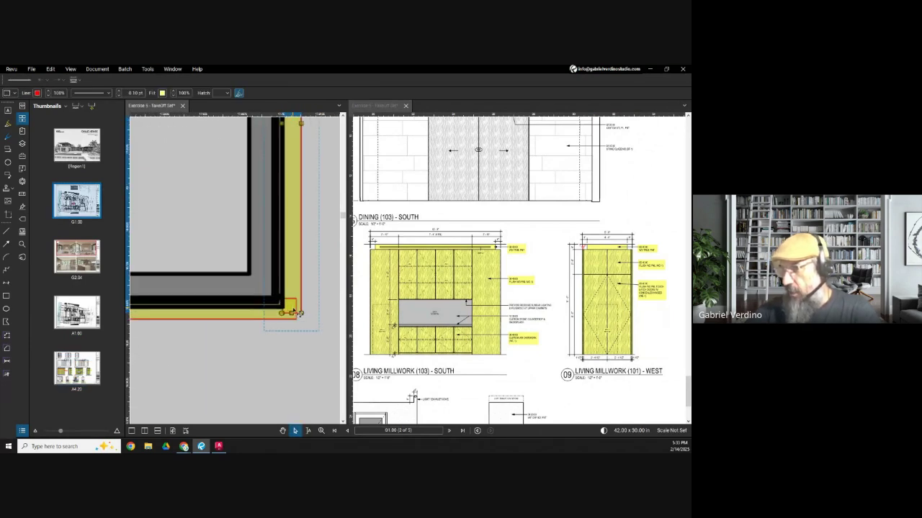
left_click(295, 312)
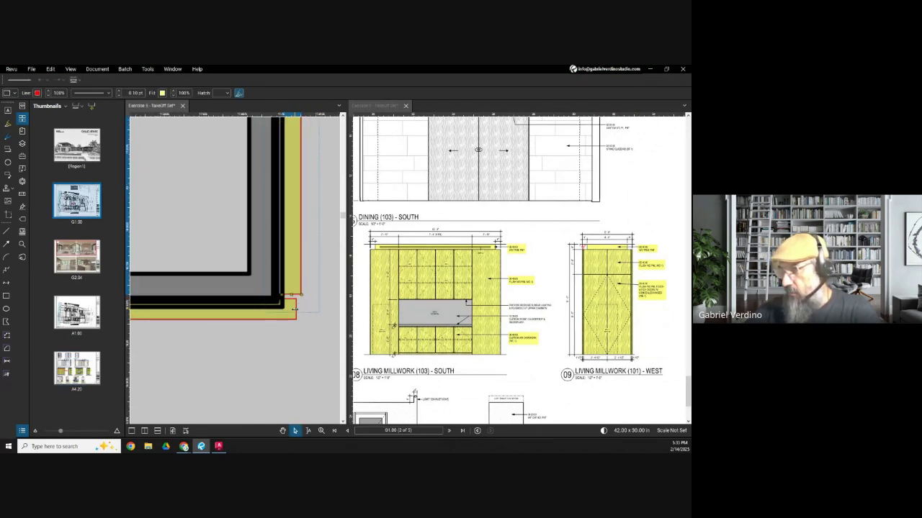
- Extend the south panel rectangle to the east panel's outer face and move it away from the wall, leaving a gap
left_click(299, 310)
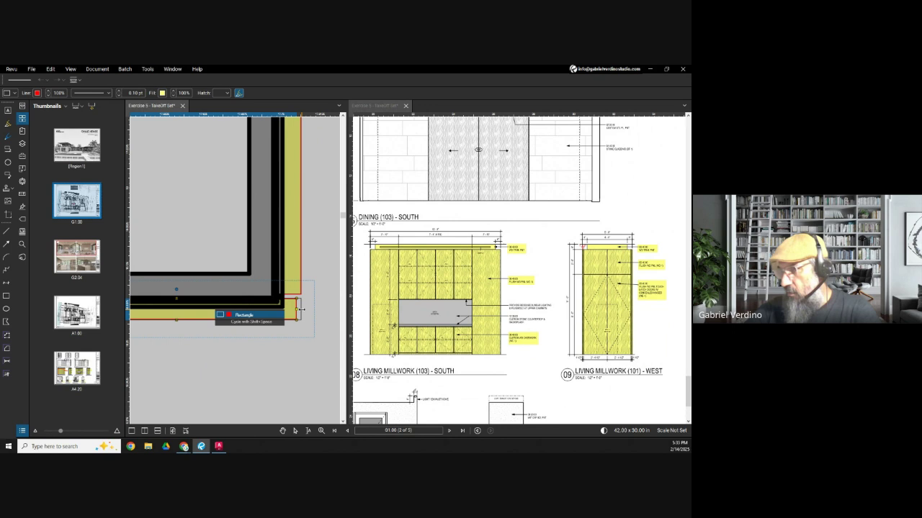
left_click(311, 314)
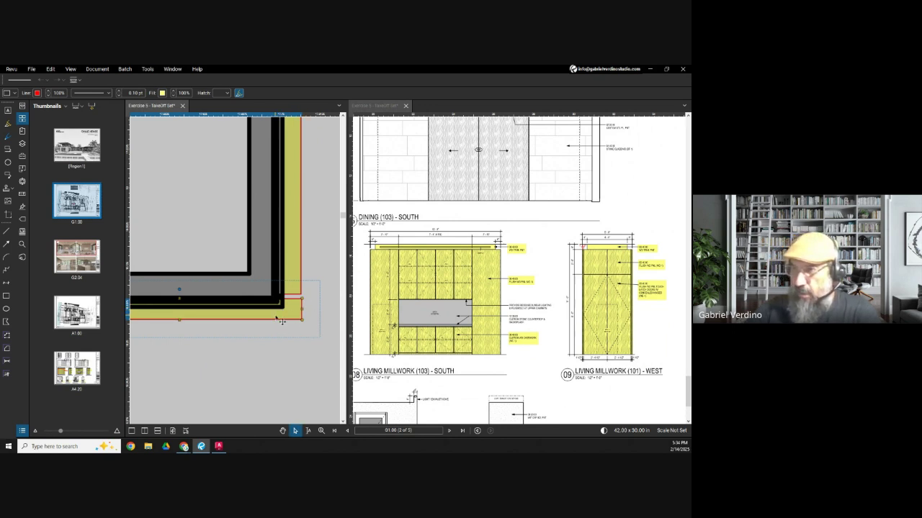
left_click_drag(281, 320, 285, 342)
- Draw a small yellow rectangle in the gap between the wall and the south panel at the southeast corner
key("r")
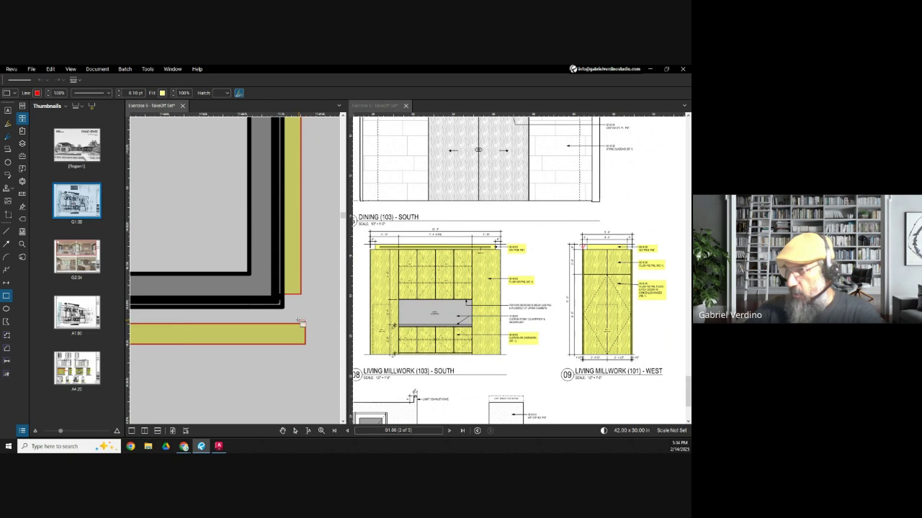
left_click_drag(261, 307, 305, 324)
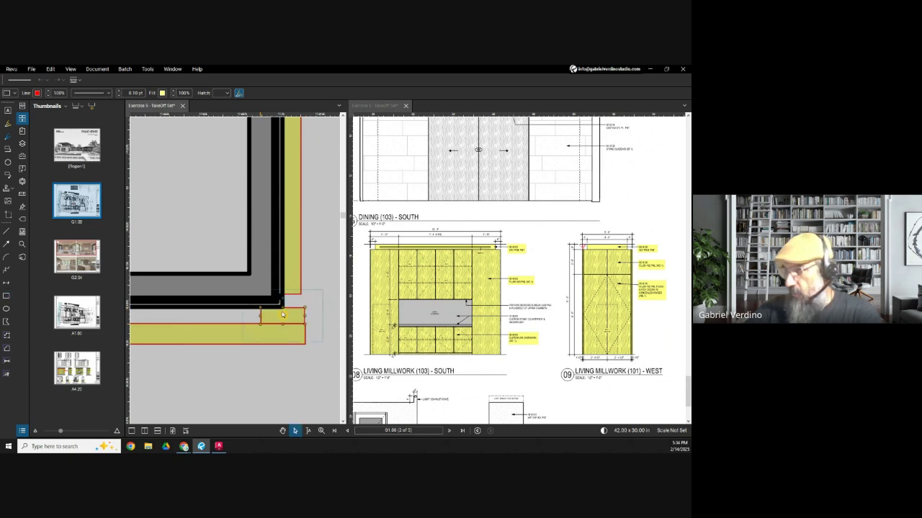
scroll(308, 314, "up", 4)
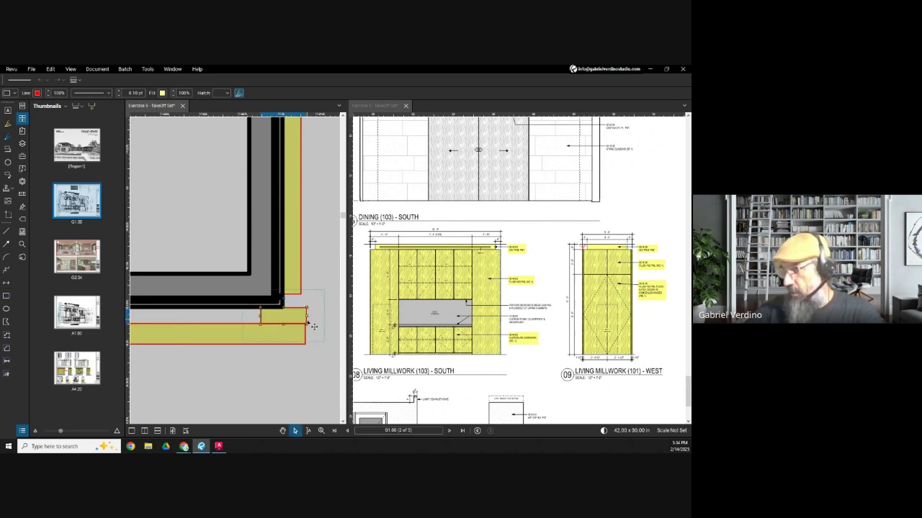
- At the southeast corner, trim the small filler rectangle and south panel ends, then draw a thin yellow strip capping both ends
left_click_drag(285, 280, 264, 279)
left_click(273, 320)
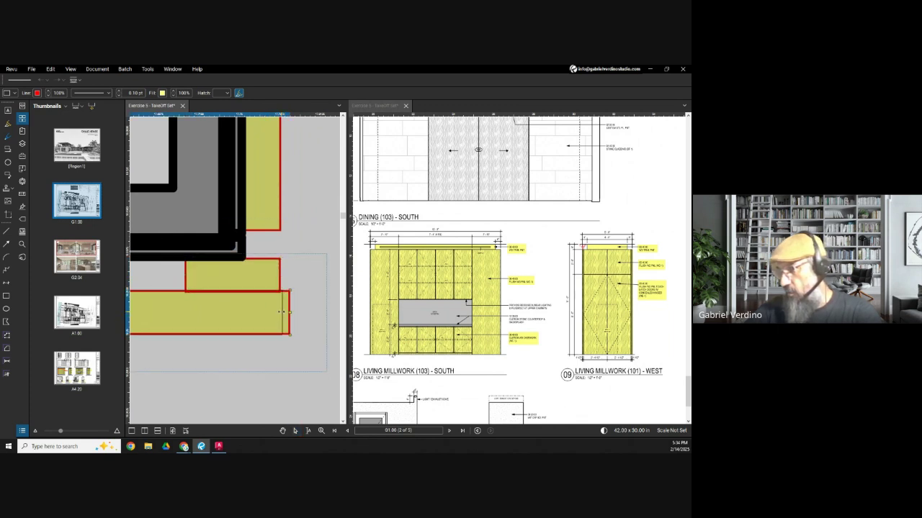
left_click_drag(281, 312, 278, 311)
key("r")
left_click_drag(278, 262, 287, 339)
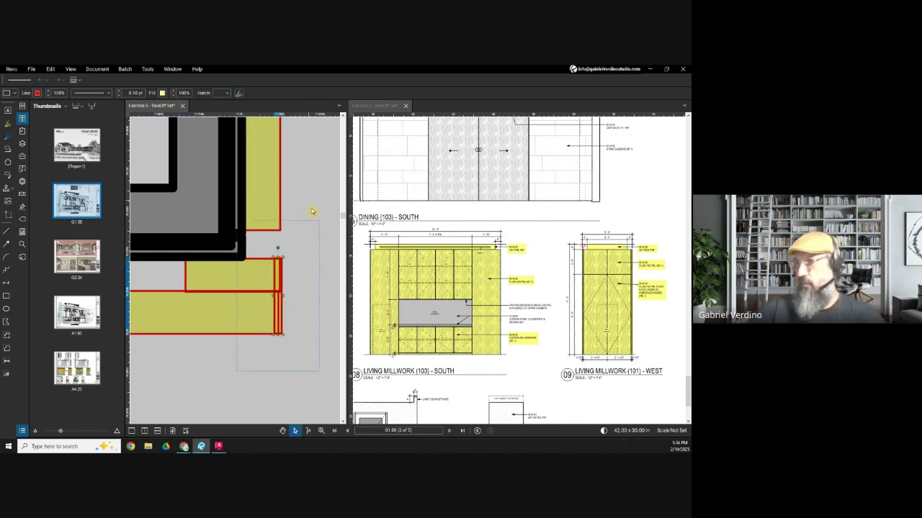
left_click(310, 266)
scroll(309, 274, "down", 4)
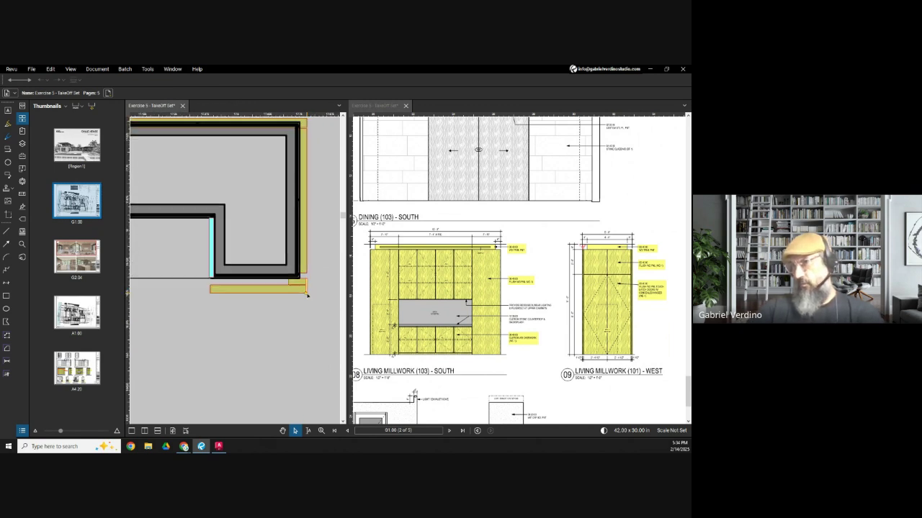
- Extend the east panel rectangle down to meet the top of the capping strip and filler at the southeast corner
scroll(309, 277, "up", 5)
key("r")
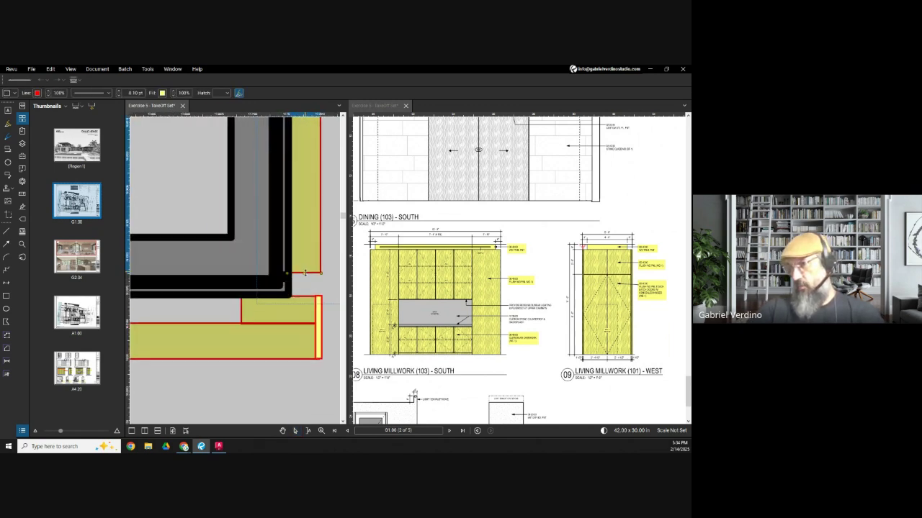
left_click(320, 295)
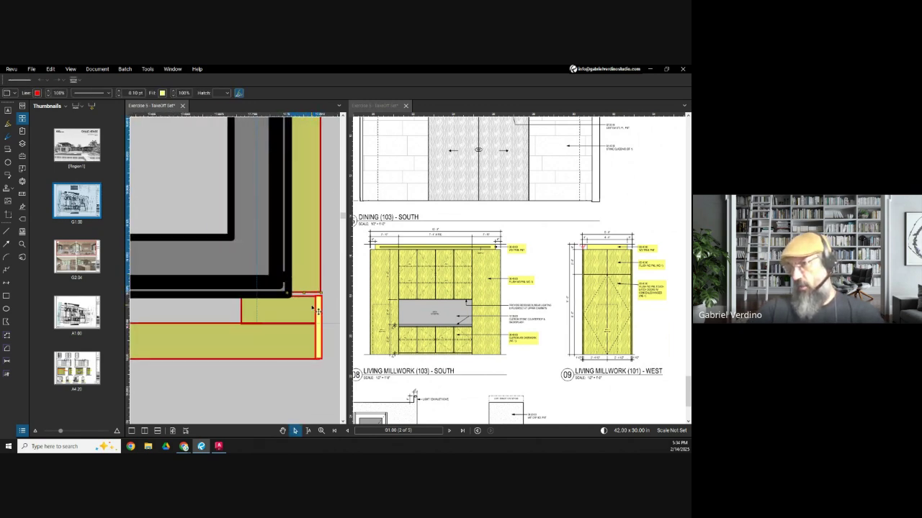
scroll(314, 309, "down", 4)
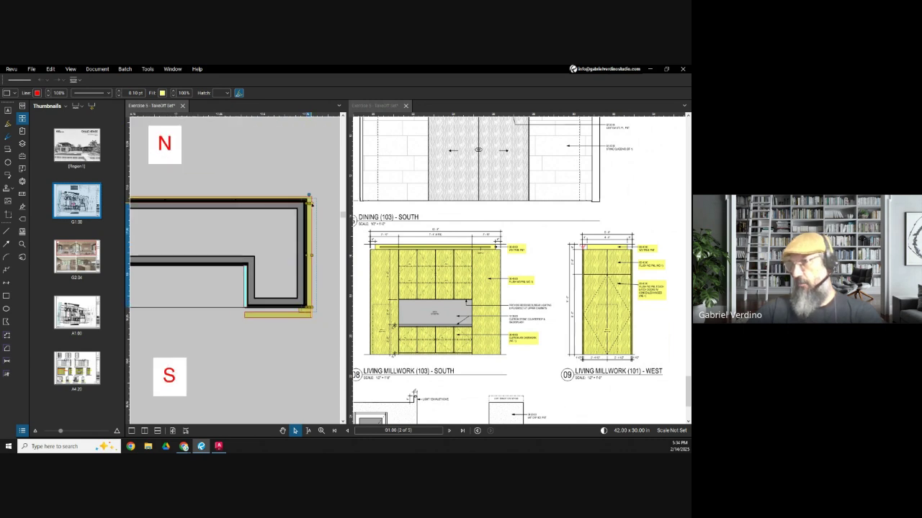
- Examine the west end of the millwork wall on the plan and the upper panel edges on the south millwork elevation
scroll(312, 205, "up", 5)
scroll(317, 207, "down", 6)
left_click_drag(144, 253, 233, 260)
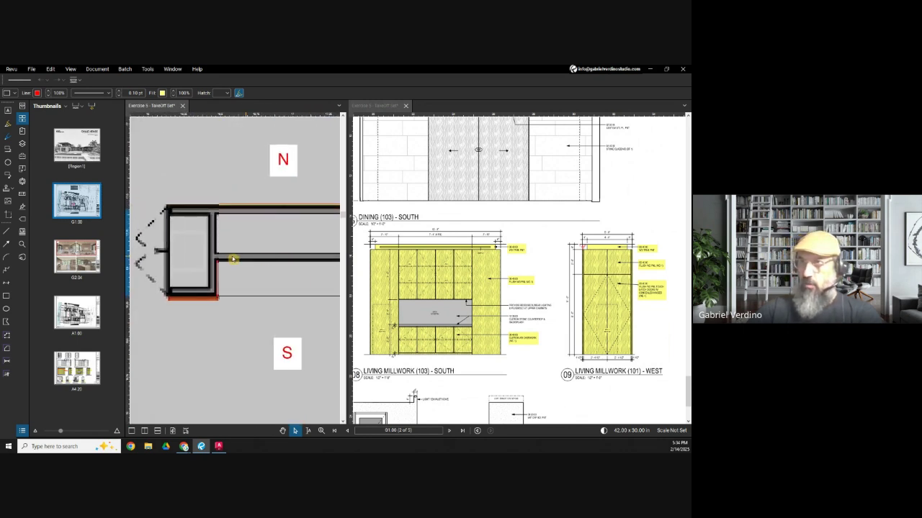
scroll(175, 222, "up", 5)
scroll(176, 206, "down", 3)
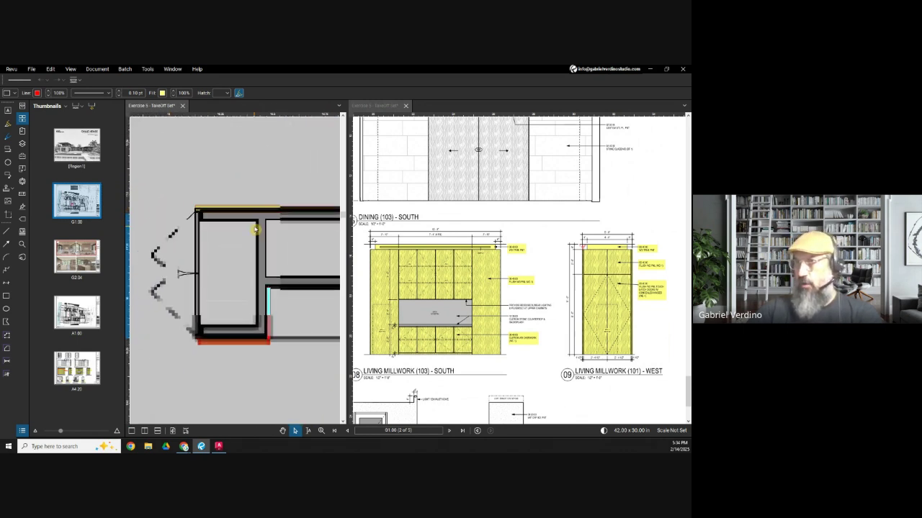
scroll(256, 229, "down", 4)
scroll(238, 268, "left", 3)
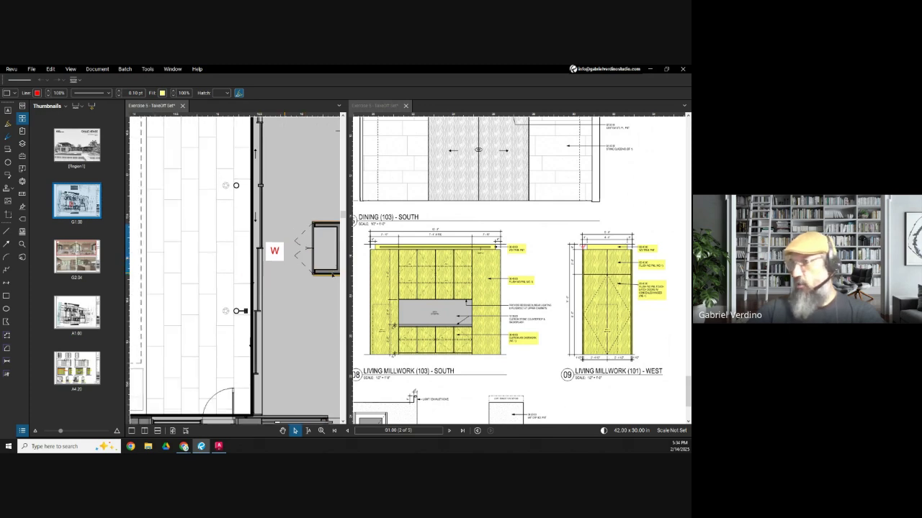
scroll(378, 257, "up", 5)
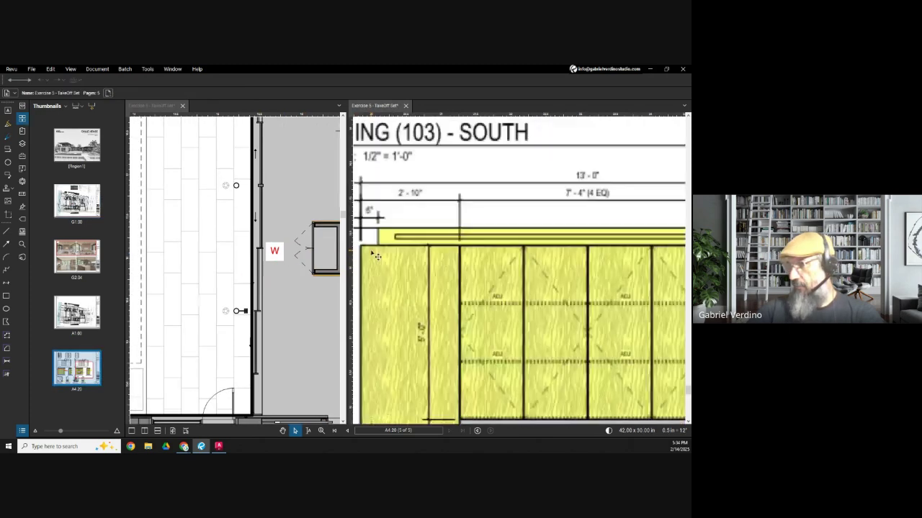
scroll(376, 262, "down", 2)
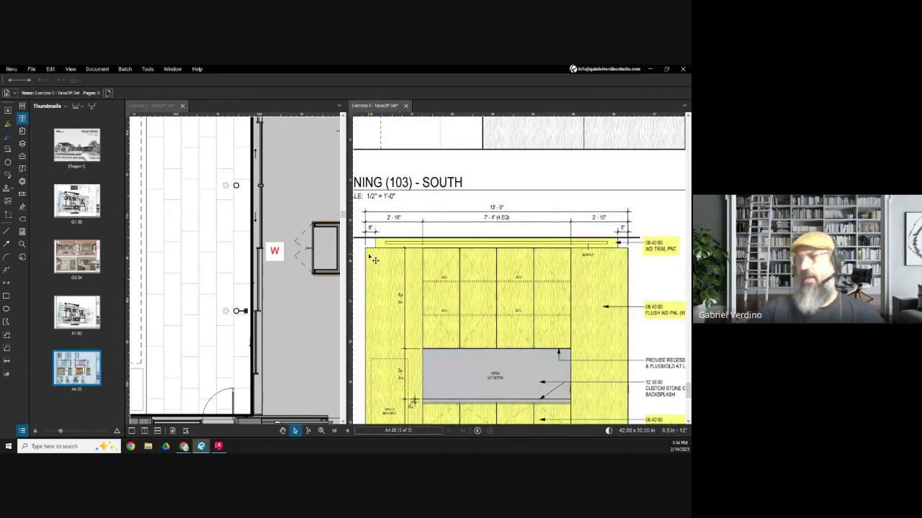
- Draw a tall narrow yellow polygon with a 45-degree mitered lower end in the blank West Courtyard area of the plan
scroll(241, 260, "down", 3)
scroll(232, 253, "up", 5)
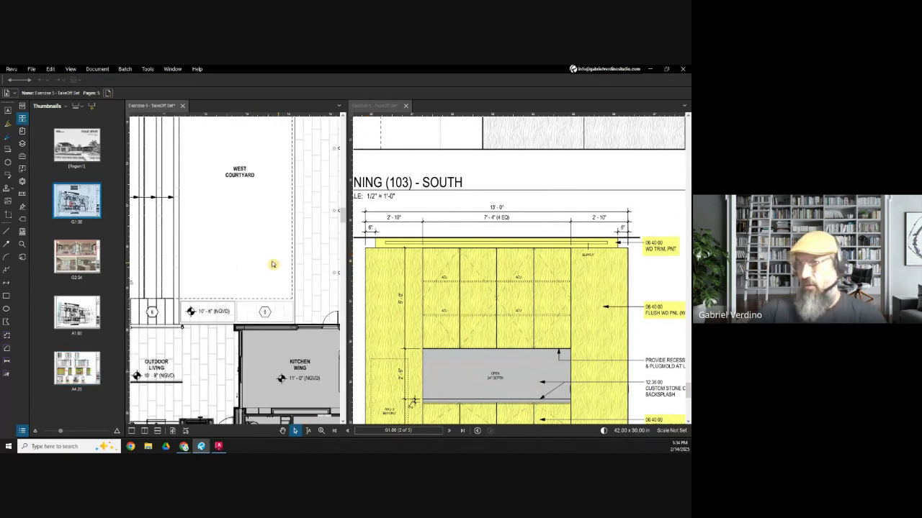
scroll(227, 249, "up", 1)
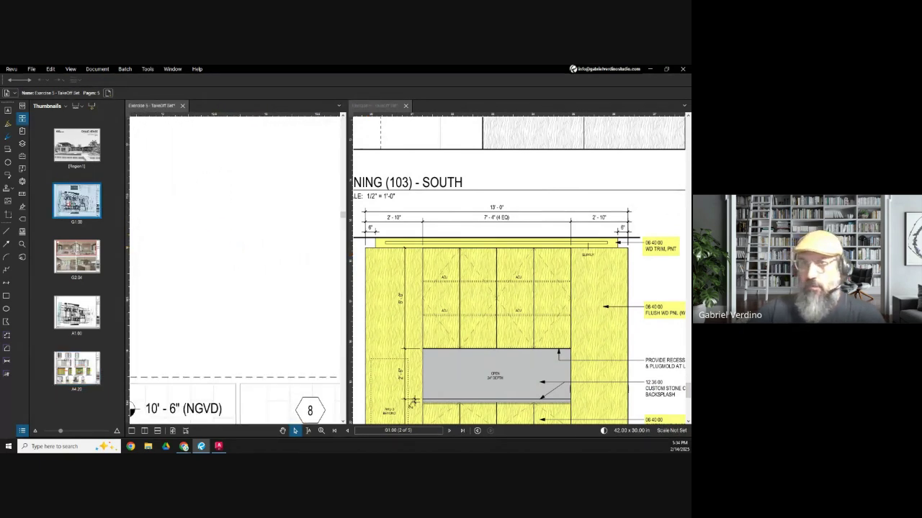
left_click(7, 322)
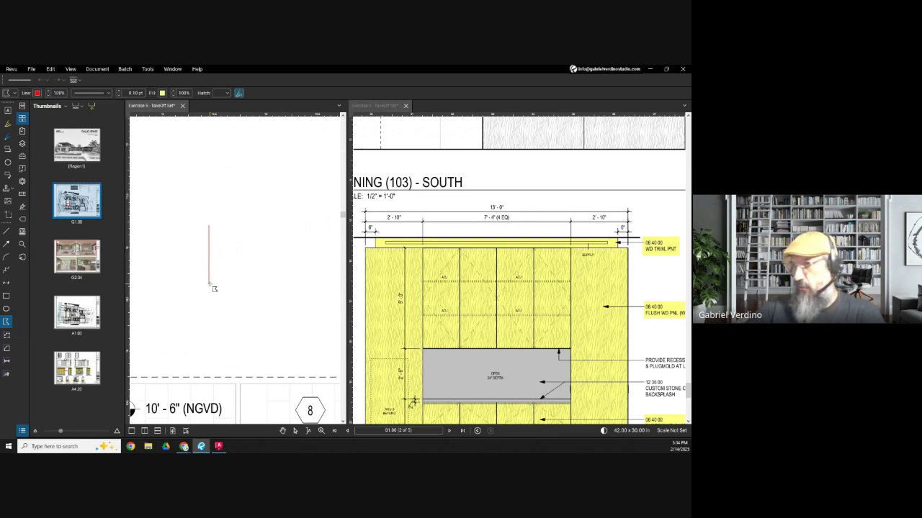
scroll(214, 288, "up", 3)
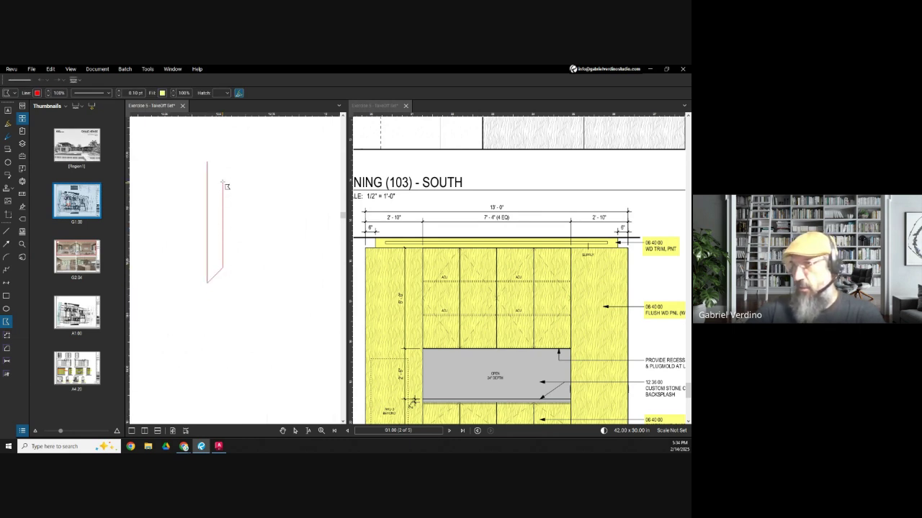
scroll(207, 159, "up", 3)
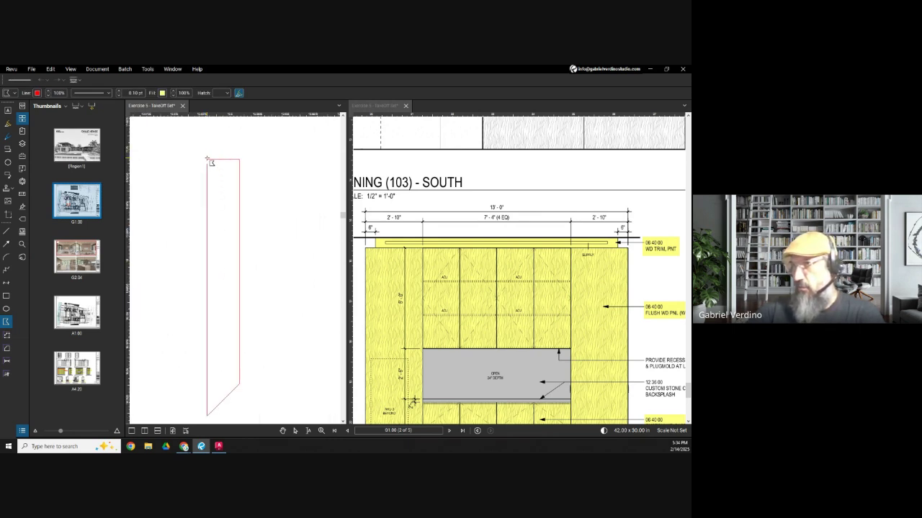
left_click(208, 161)
scroll(223, 186, "down", 3)
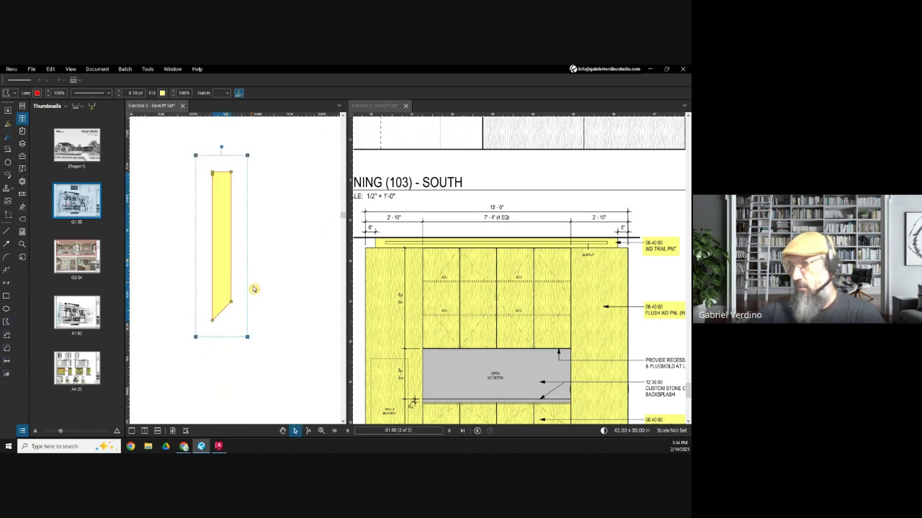
- Draw a matching horizontal yellow polygon whose mitered end meets the vertical panel, forming an L-shaped corner
left_click(8, 321)
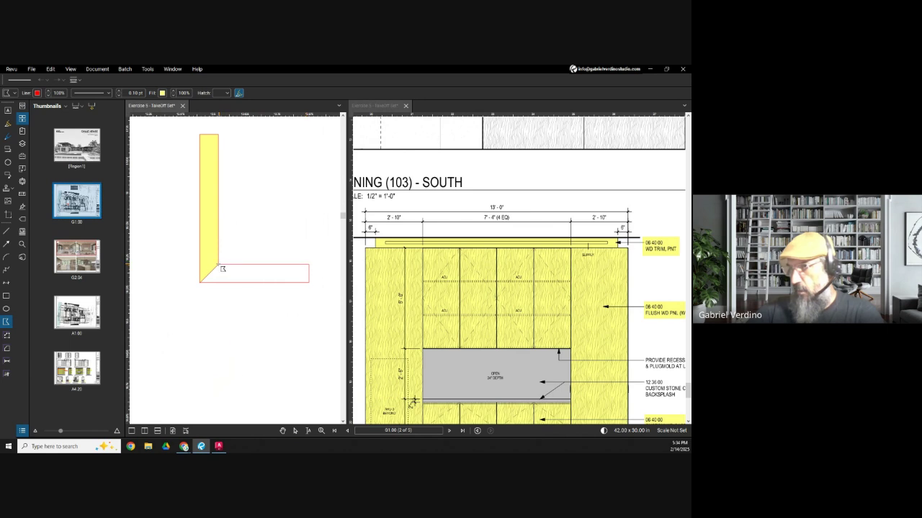
left_click(201, 282)
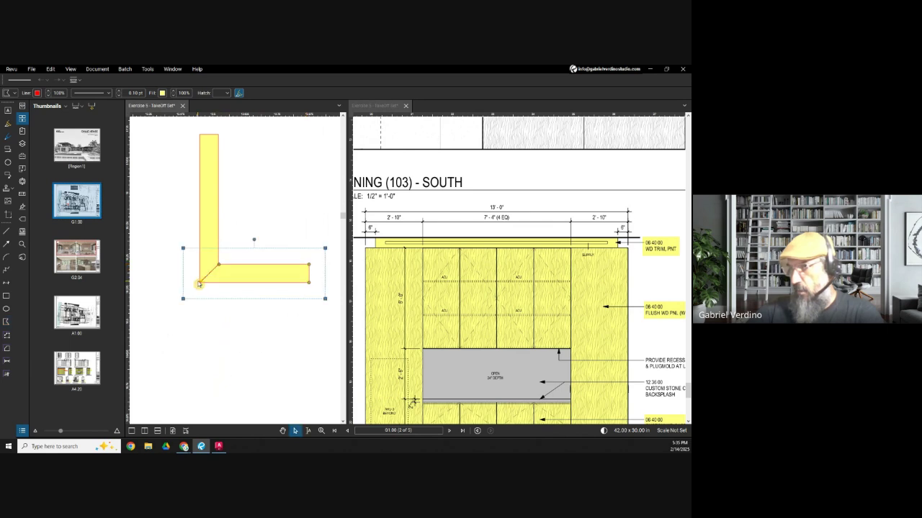
left_click(250, 254)
scroll(252, 266, "down", 3)
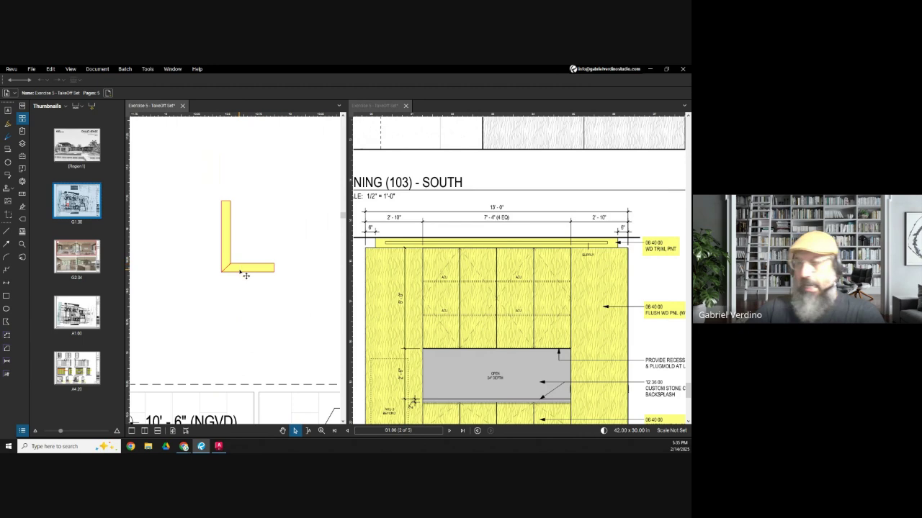
- Check the living millwork elevations, then move the two mitered panels apart in the West Courtyard sketch
scroll(422, 316, "down", 5)
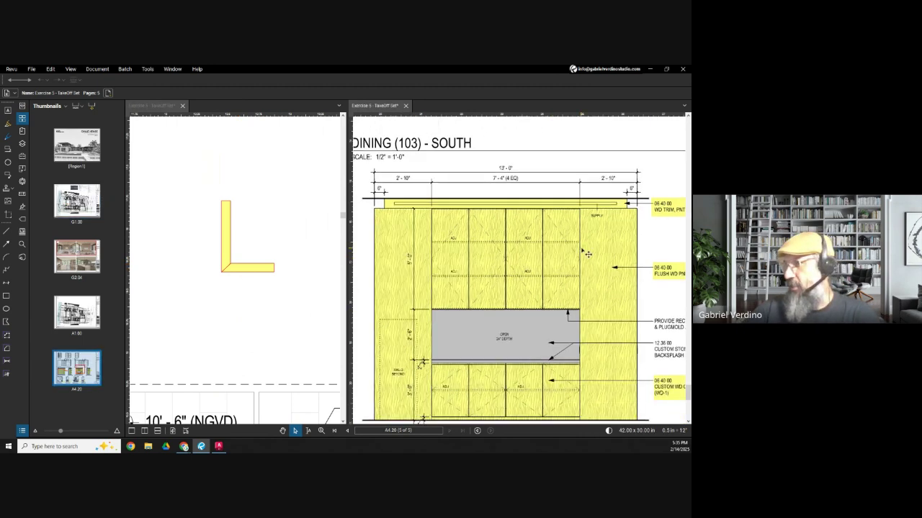
scroll(504, 306, "up", 3)
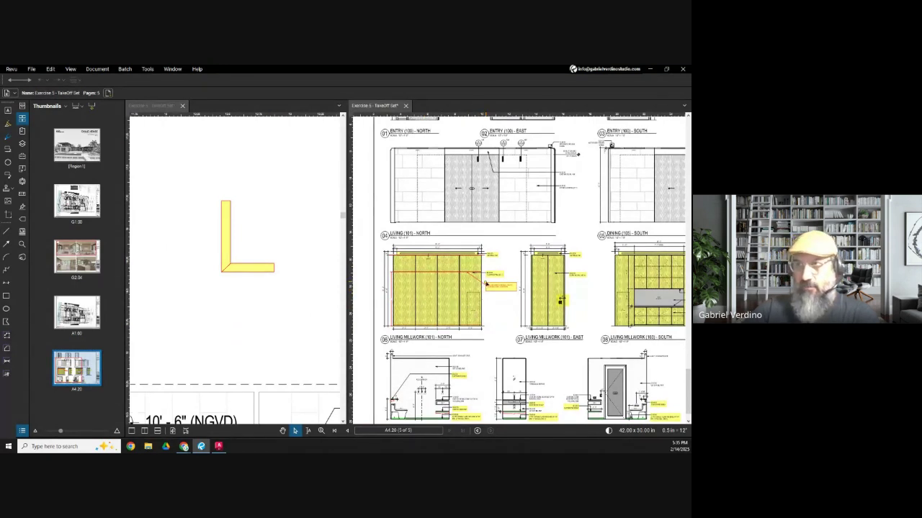
scroll(226, 247, "up", 2)
left_click(226, 243)
scroll(233, 247, "down", 1)
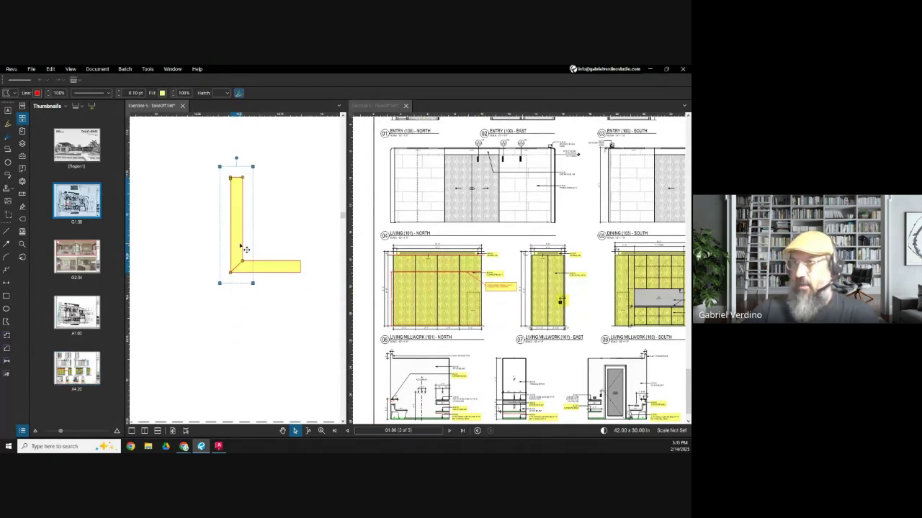
left_click_drag(234, 246, 189, 237)
left_click(263, 267)
left_click_drag(267, 283, 278, 312)
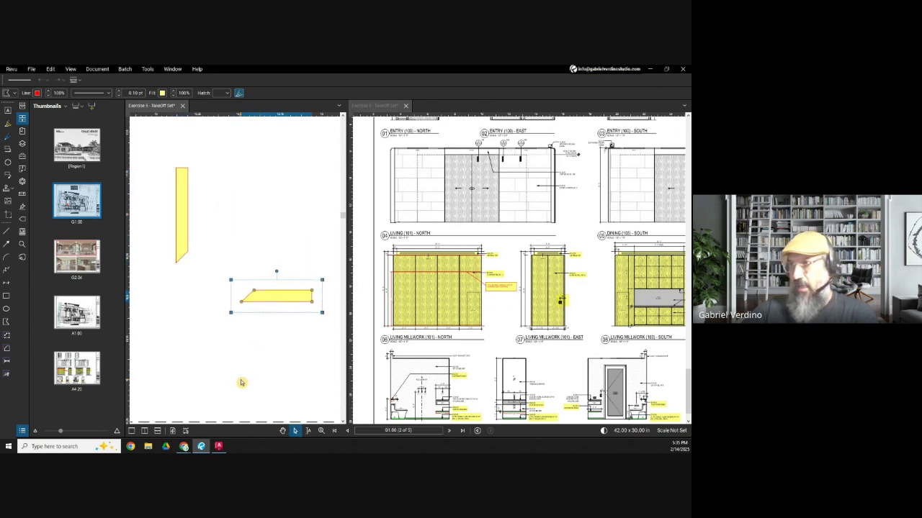
- Draw a red L-shaped polyline beside the separated mitered panels to represent the wall corner
scroll(190, 184, "up", 1)
key("r")
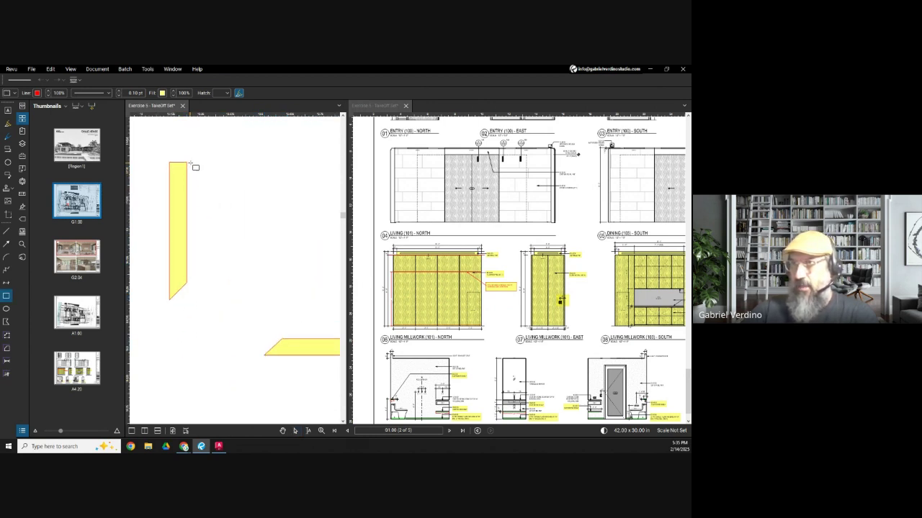
left_click(6, 269)
left_click_drag(223, 163, 220, 311)
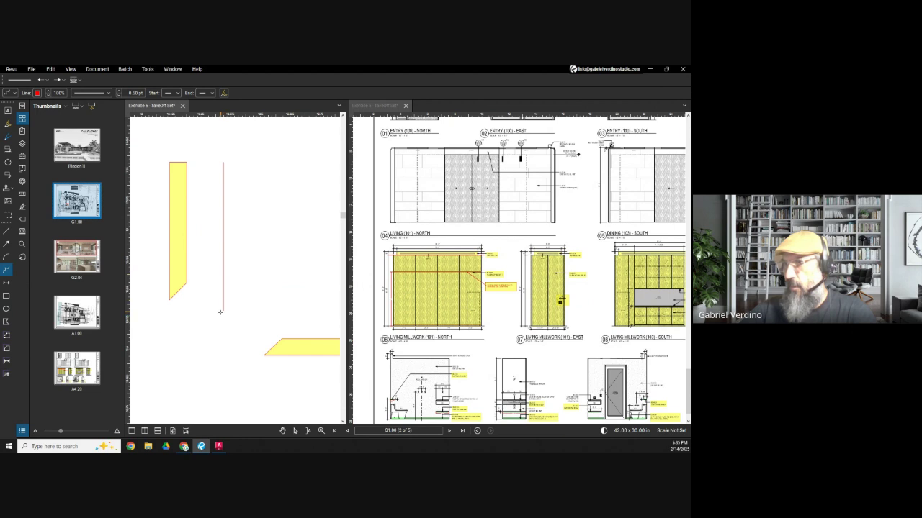
double_click(314, 318)
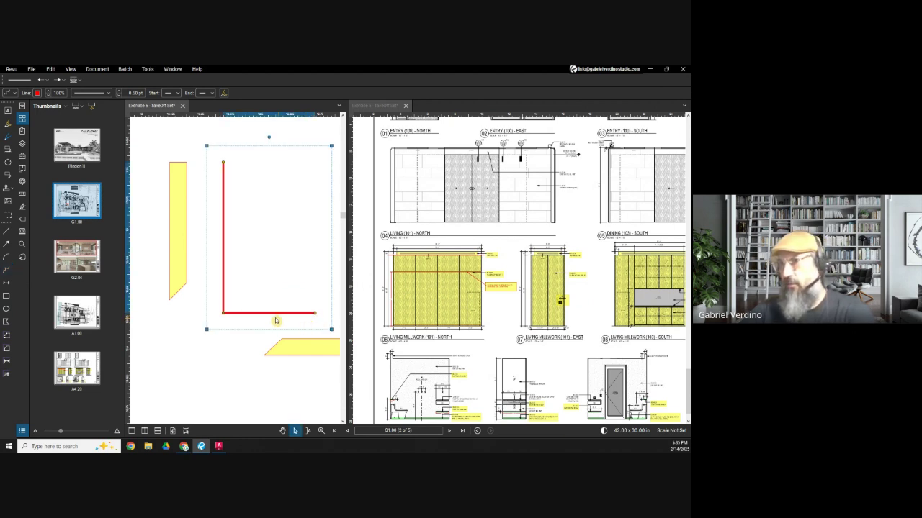
key("Escape")
- Move both mitered panels against the outside of the red wall line so their angled ends meet at the corner
left_click(185, 285)
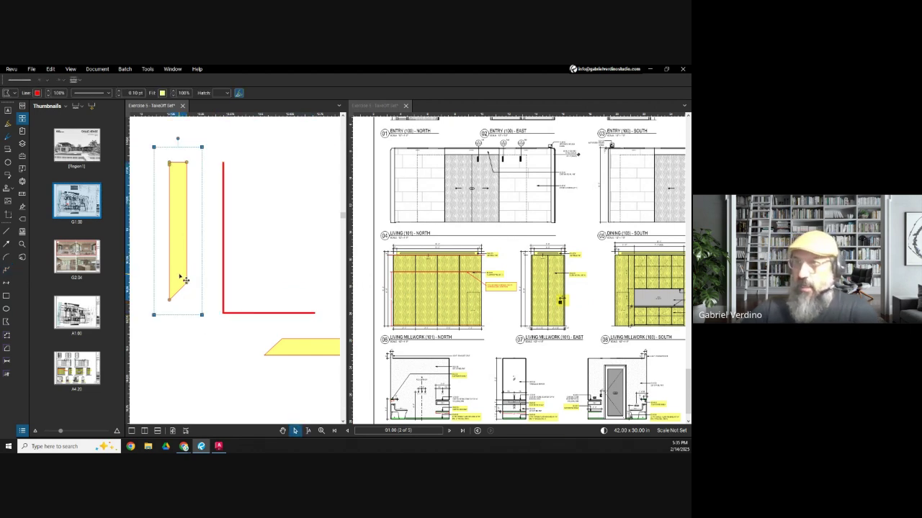
left_click_drag(183, 278, 216, 310)
left_click_drag(300, 351, 233, 330)
scroll(224, 333, "up", 4)
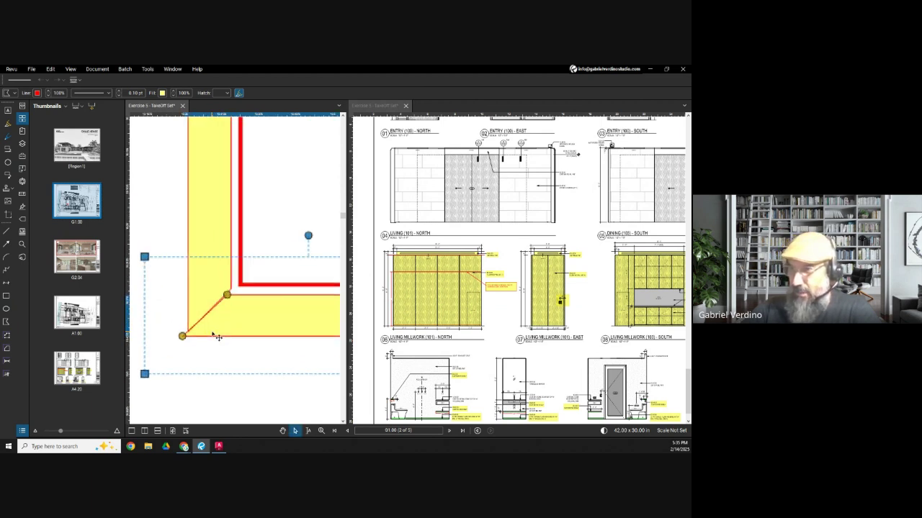
mouse_move(210, 324)
left_mouse_down()
mouse_move(215, 312)
mouse_move(220, 319)
mouse_move(207, 315)
left_mouse_up()
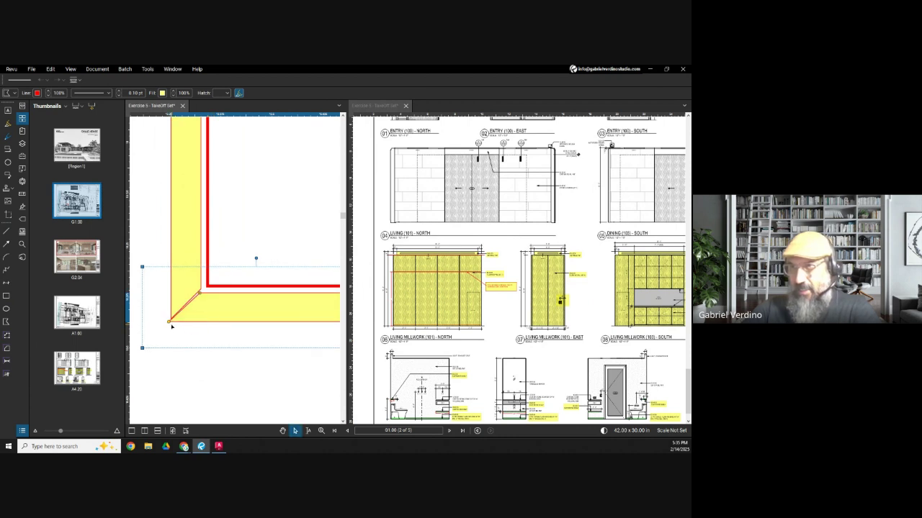
- Adjust the panels' alignment to close the gap along the miter joint and inspect the corner up close
scroll(171, 324, "up", 4)
scroll(176, 306, "up", 2)
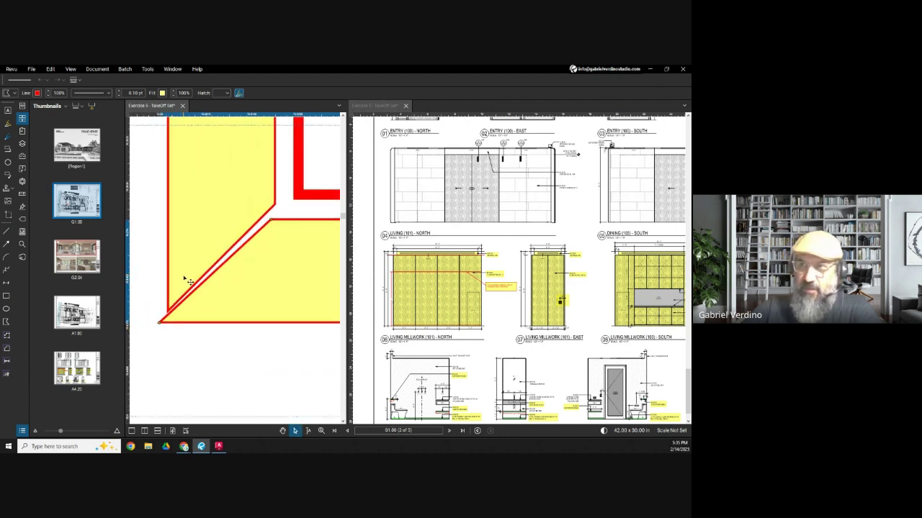
scroll(139, 311, "down", 3)
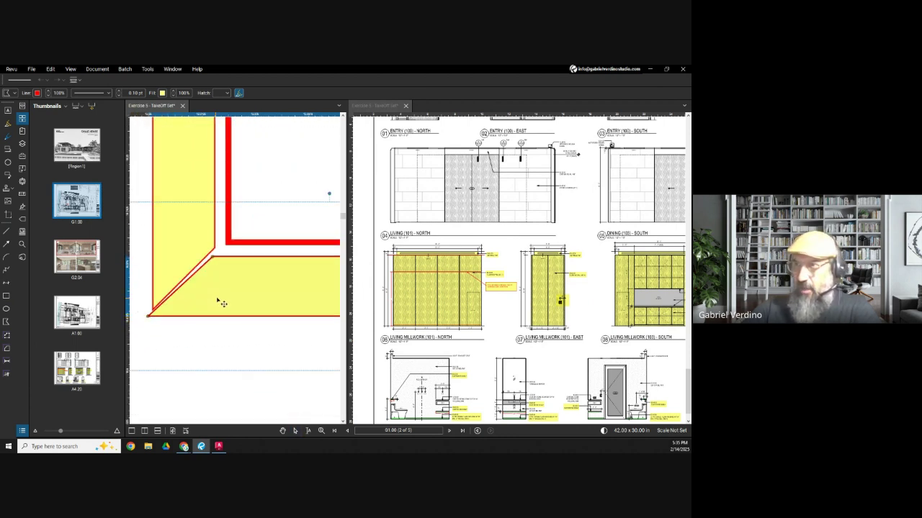
left_click(203, 331)
scroll(206, 342, "down", 1)
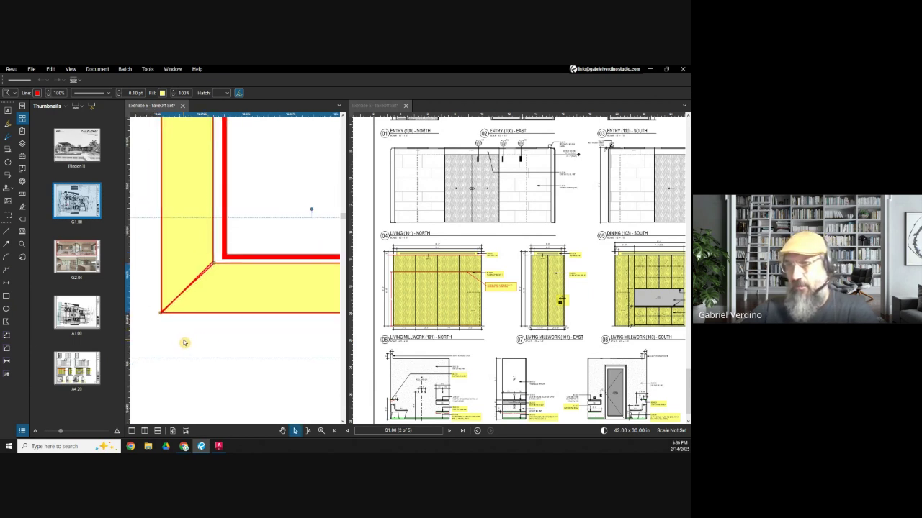
scroll(210, 324, "down", 4)
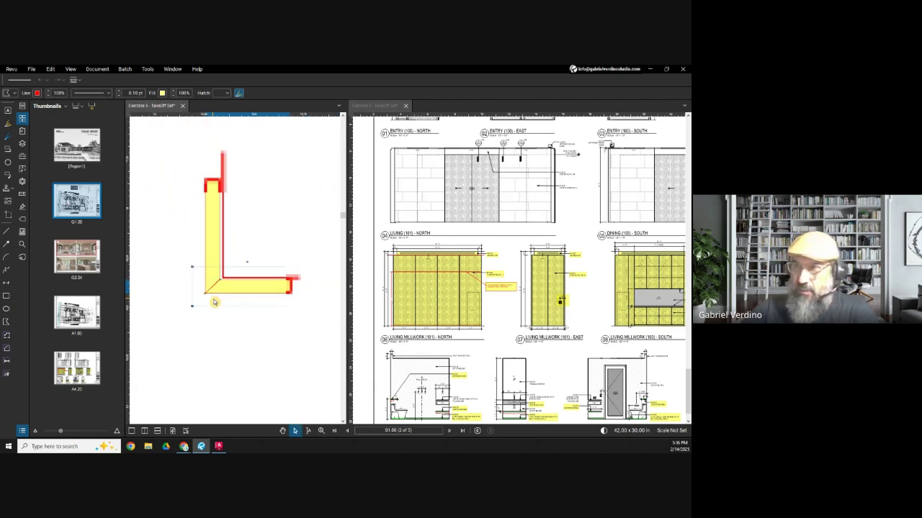
scroll(212, 298, "up", 5)
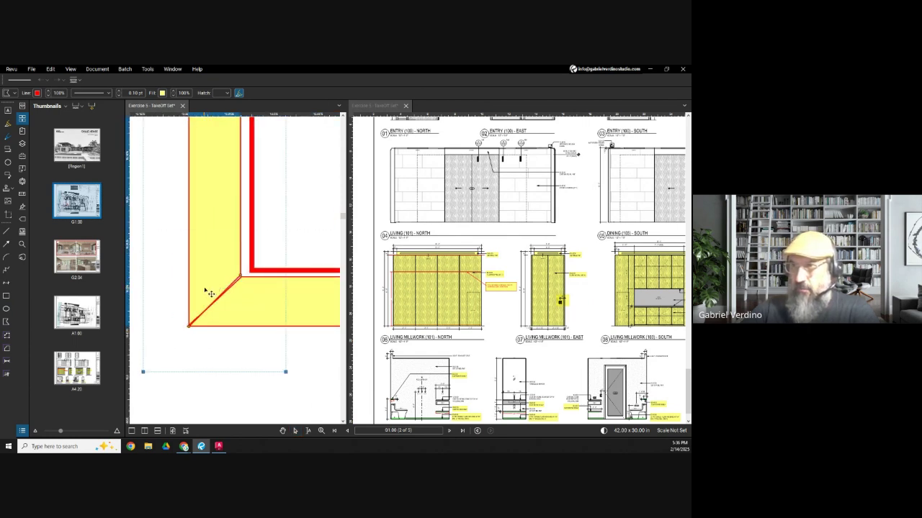
- Extend the horizontal leg of the red wall line well past the end of the lower mitered panel
key("Escape")
scroll(245, 294, "down", 2)
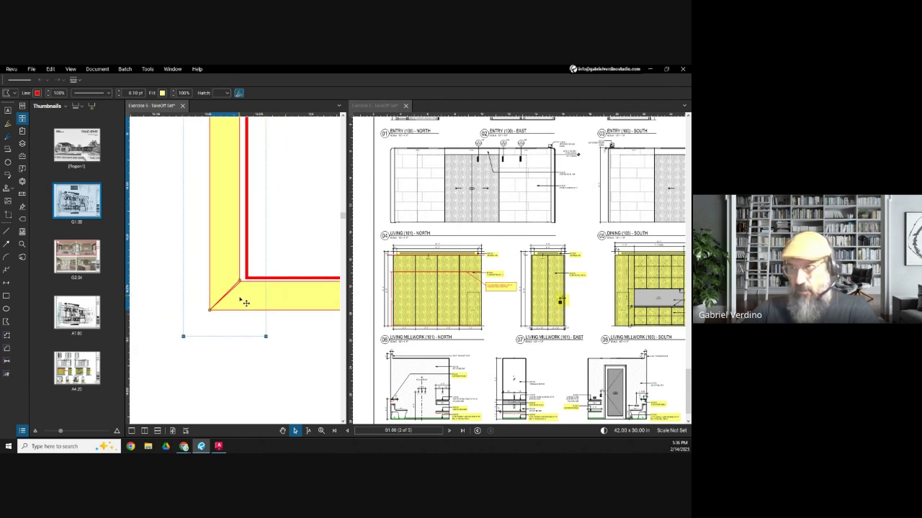
scroll(245, 302, "down", 3)
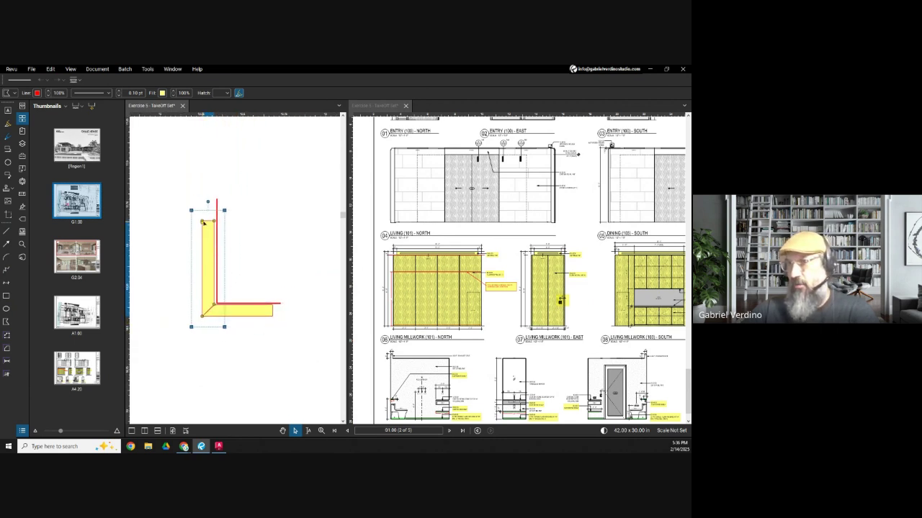
scroll(216, 304, "down", 2)
scroll(211, 297, "up", 1)
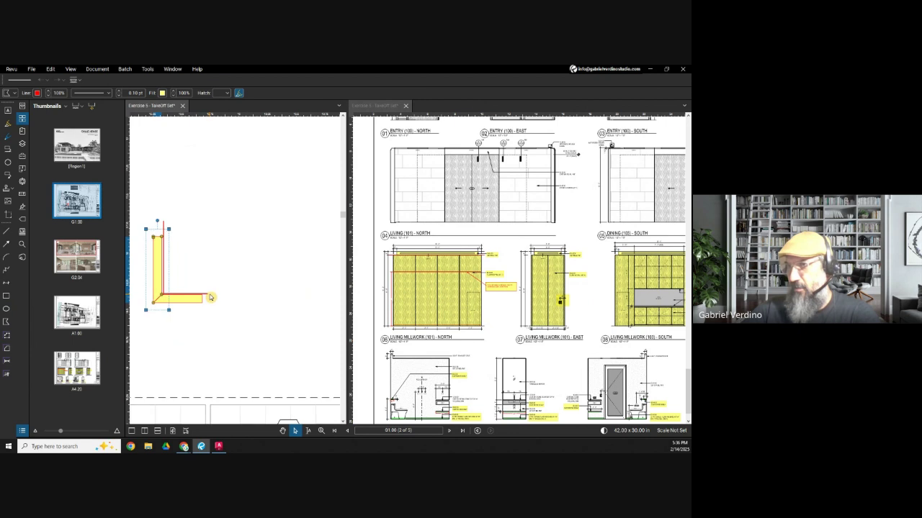
left_click(207, 295)
left_click_drag(207, 295, 323, 294)
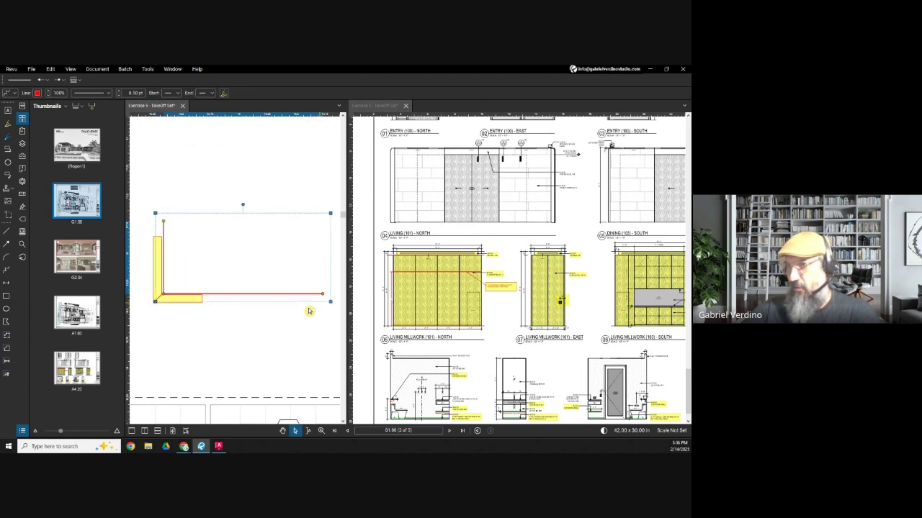
- Draw a yellow rectangular panel in line with the vertical mitered panel, directly above its upper end
scroll(205, 302, "up", 1)
left_click(202, 231)
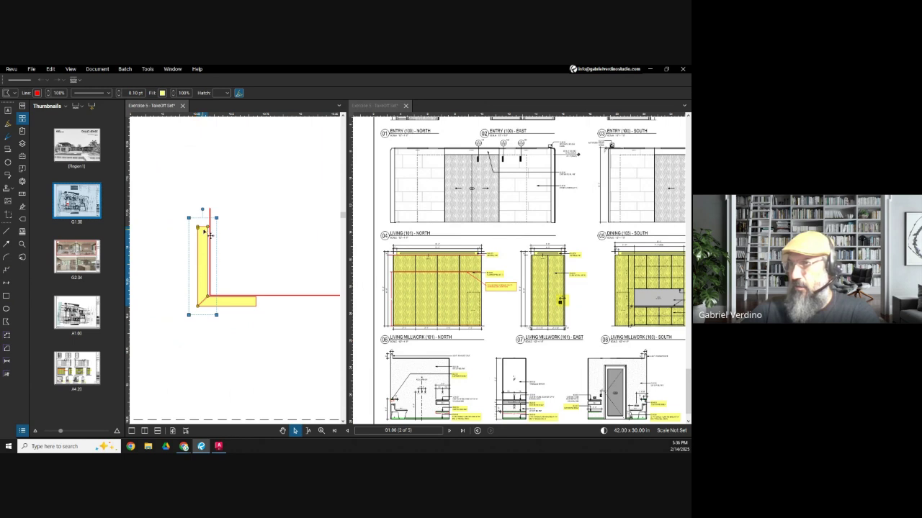
scroll(209, 234, "up", 3)
key("r")
left_click_drag(209, 249, 191, 161)
- Draw another rectangular panel continuing the horizontal run past the mitered piece, leaving a narrow gap between them
scroll(240, 276, "down", 2)
left_click_drag(273, 331, 332, 291)
key("r")
scroll(239, 308, "down", 2)
left_click_drag(210, 291, 249, 324)
key("Escape")
left_click(231, 305)
left_click(218, 304, "shift")
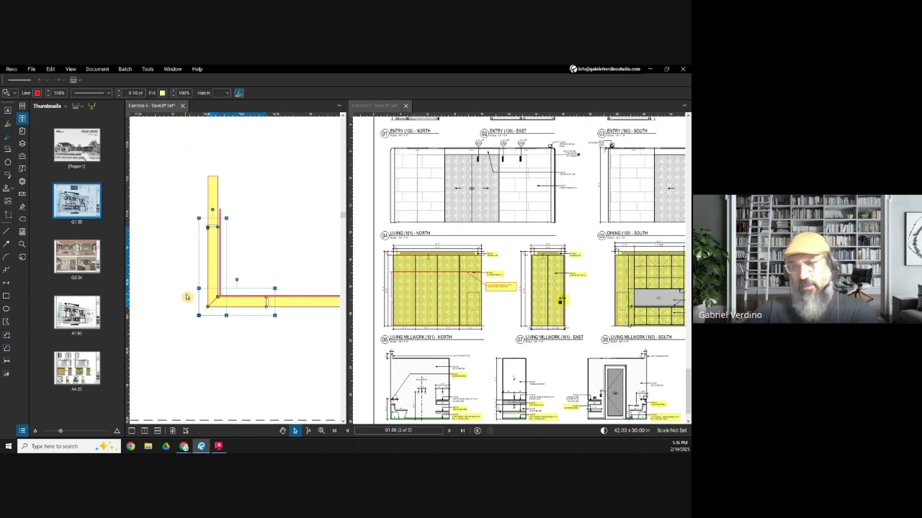
scroll(266, 285, "down", 3)
left_click(253, 314)
scroll(245, 302, "up", 2)
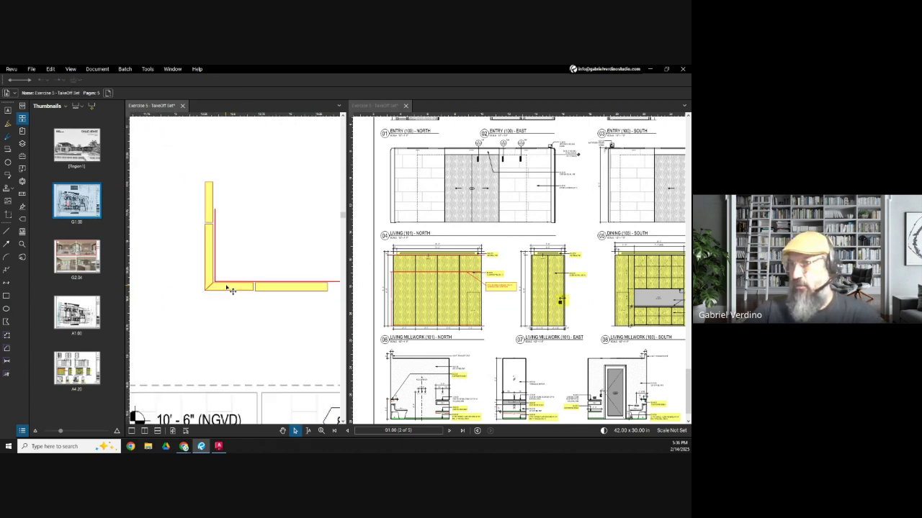
- Place a copy of the red L-shaped wall line above the mitered corner, below the West Courtyard label
left_click(219, 234)
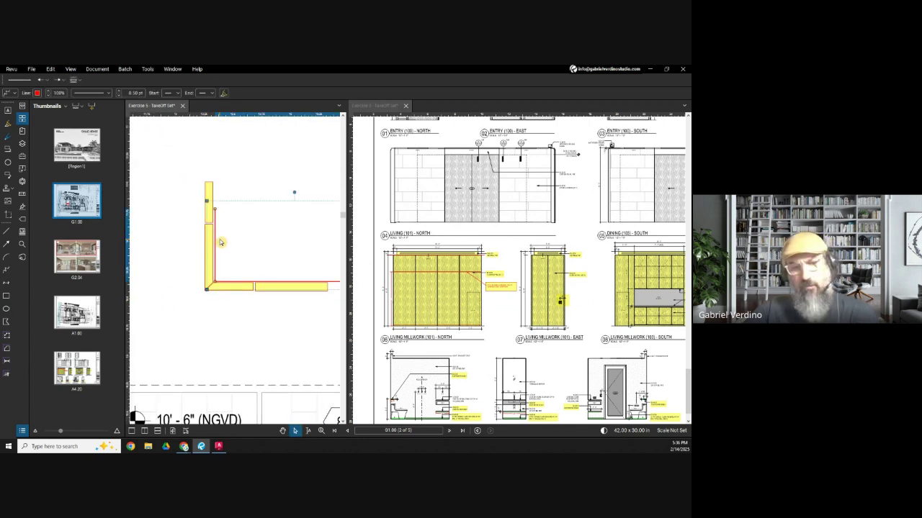
scroll(221, 243, "down", 3)
key("ctrl+v")
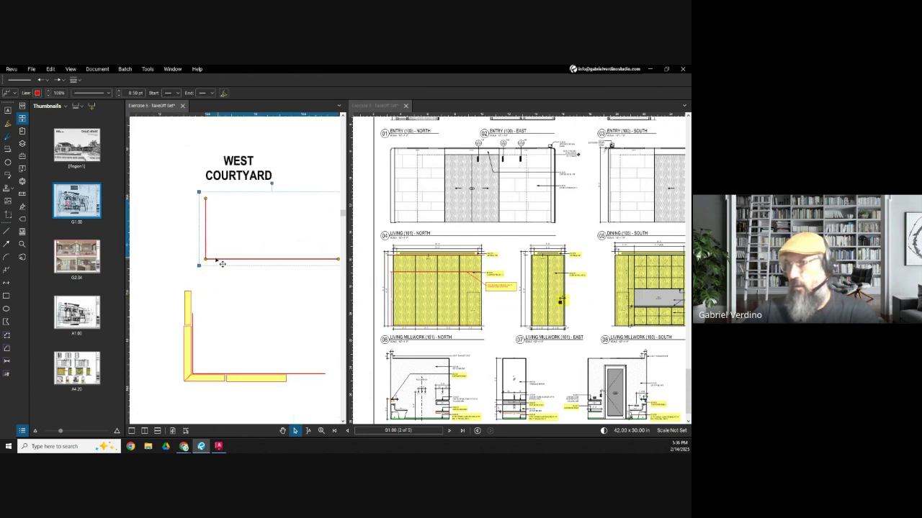
scroll(208, 254, "up", 4)
left_click(208, 305)
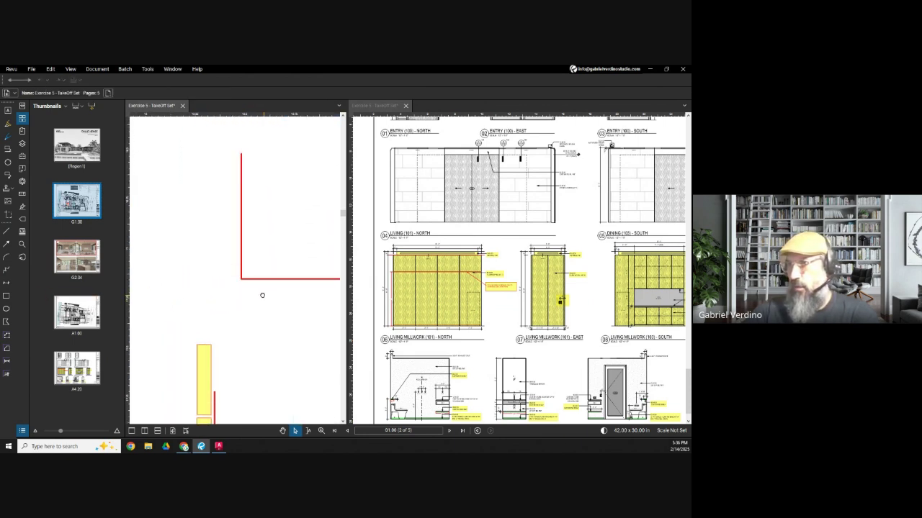
- Draw a horizontal rectangular panel just below the copied wall line, with its end slightly past the corner
scroll(185, 276, "up", 2)
key("r")
left_click_drag(174, 278, 328, 290)
scroll(137, 277, "up", 2)
key("Escape")
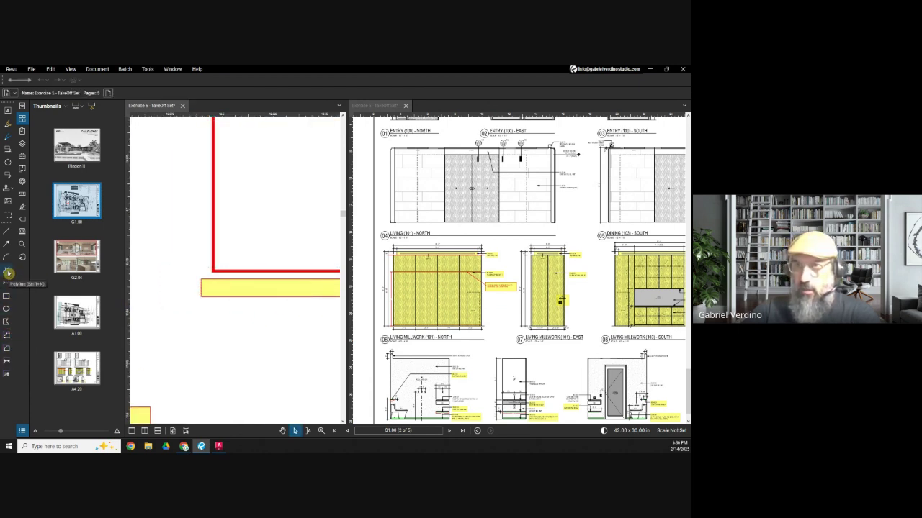
- Outline a vertical panel outside the copied wall corner with a stepped end lapping the horizontal panel, and inspect the joint
left_click(7, 322)
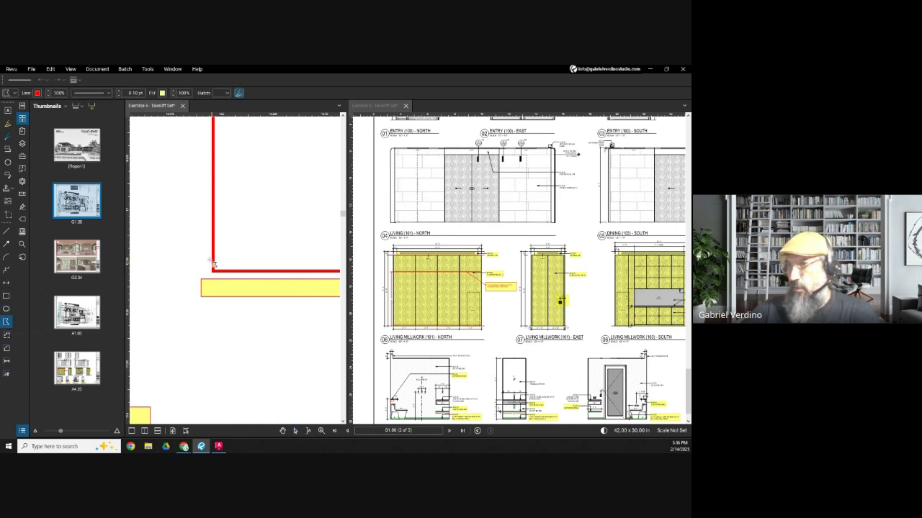
left_click(206, 196)
scroll(213, 263, "up", 3)
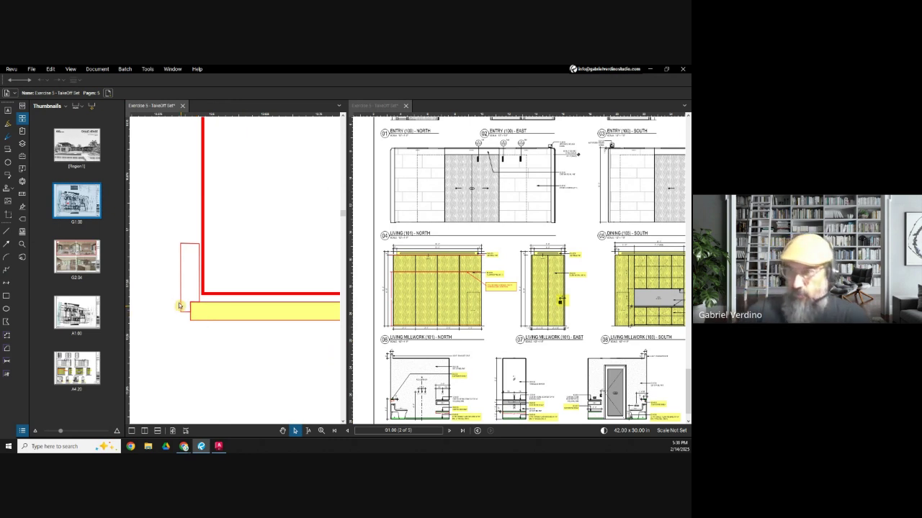
scroll(182, 317, "up", 2)
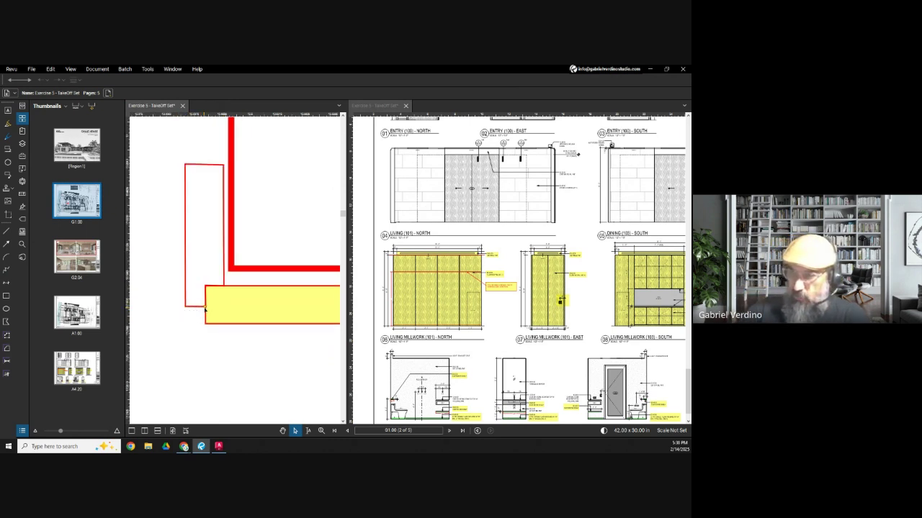
scroll(198, 290, "down", 1)
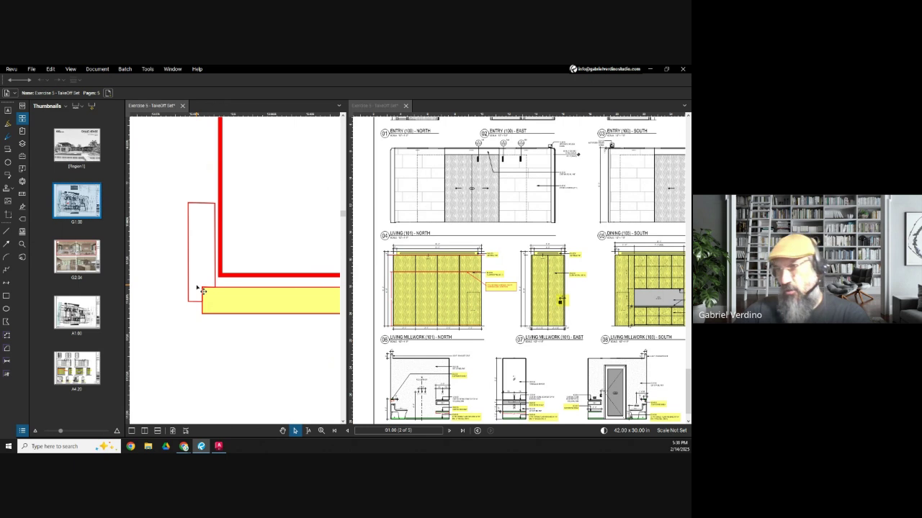
scroll(200, 291, "down", 1)
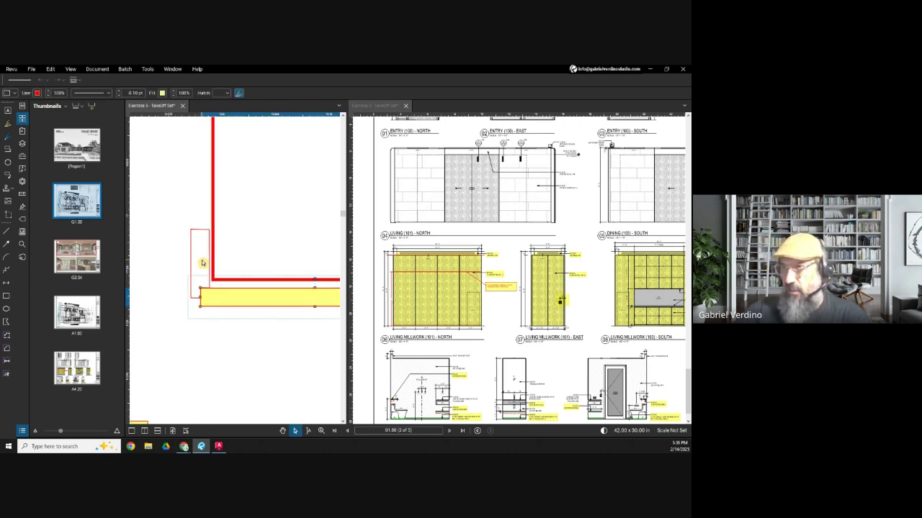
left_click(202, 300)
scroll(201, 299, "up", 2)
key("Escape")
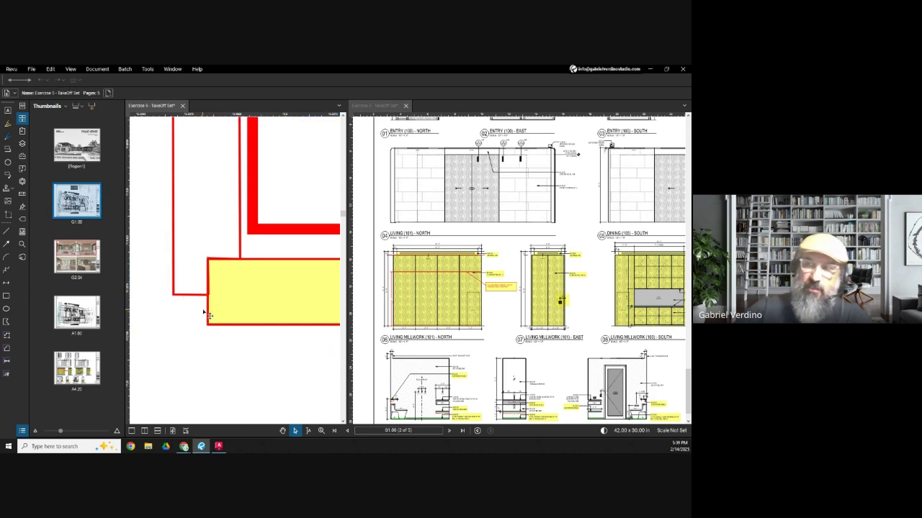
- Return to the mitered corner and nudge the horizontal panel to tighten the gap along the miter
scroll(258, 263, "down", 6)
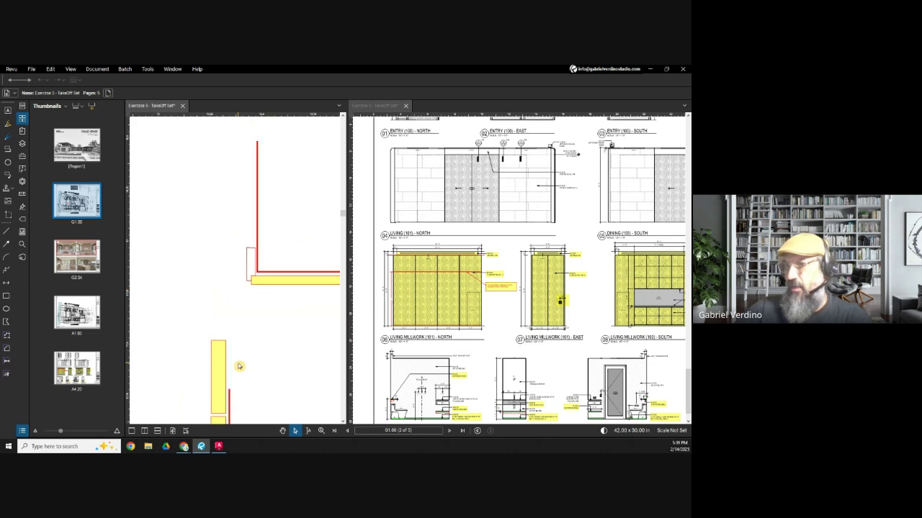
left_click_drag(238, 366, 238, 214)
scroll(221, 384, "up", 3)
scroll(196, 396, "up", 4)
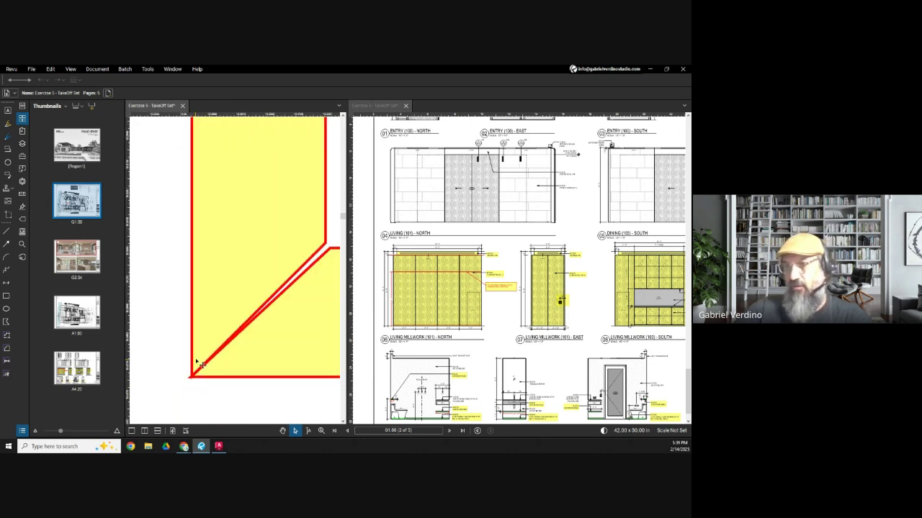
left_click(197, 369)
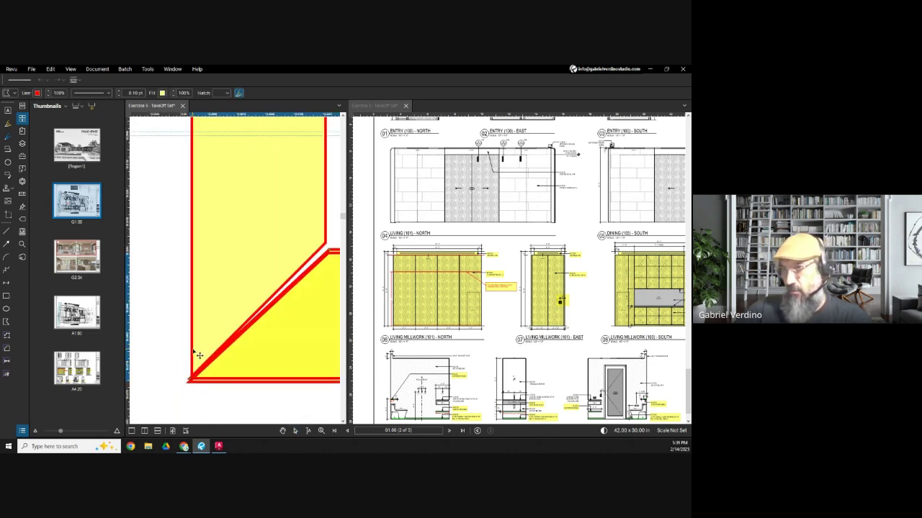
left_click_drag(202, 347, 203, 346)
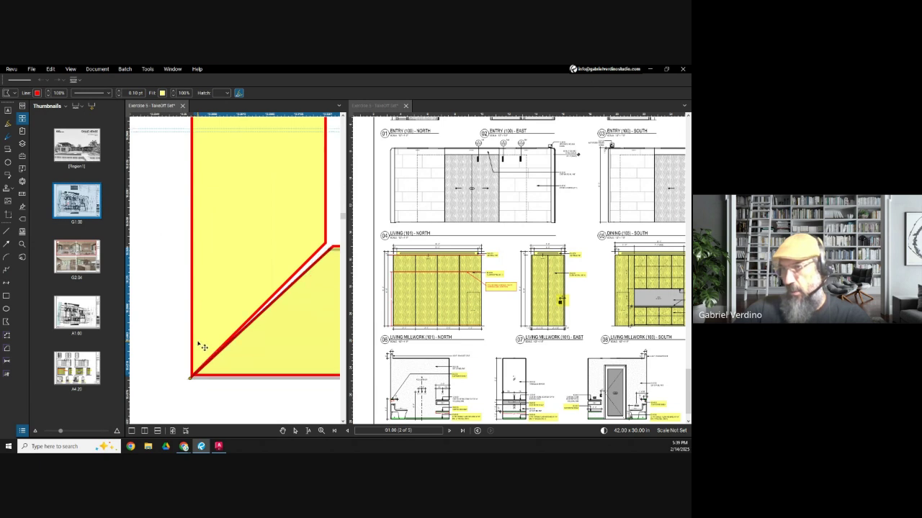
- Compare the stepped lap joint at the upper corner with the mitered joint at the lower corner
scroll(165, 349, "down", 3)
scroll(173, 339, "up", 4)
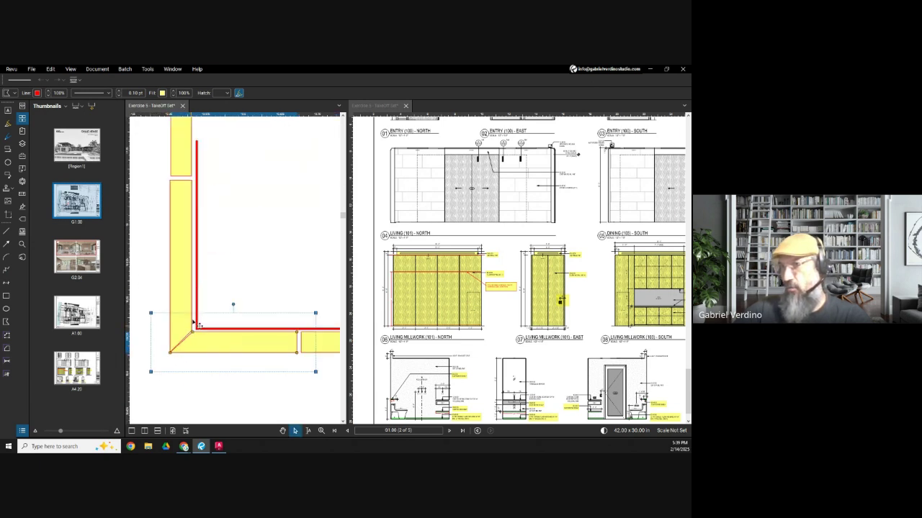
scroll(210, 276, "down", 1)
scroll(210, 276, "down", 2)
scroll(219, 276, "up", 2)
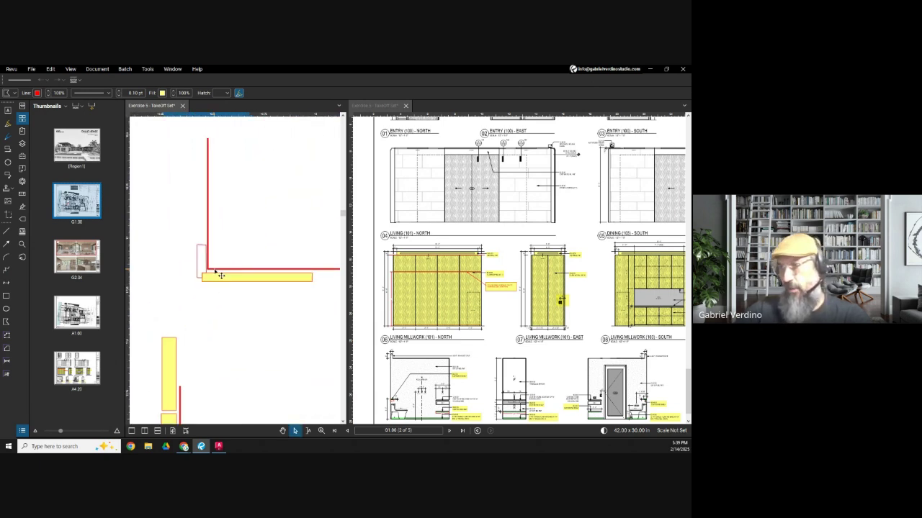
scroll(214, 276, "up", 2)
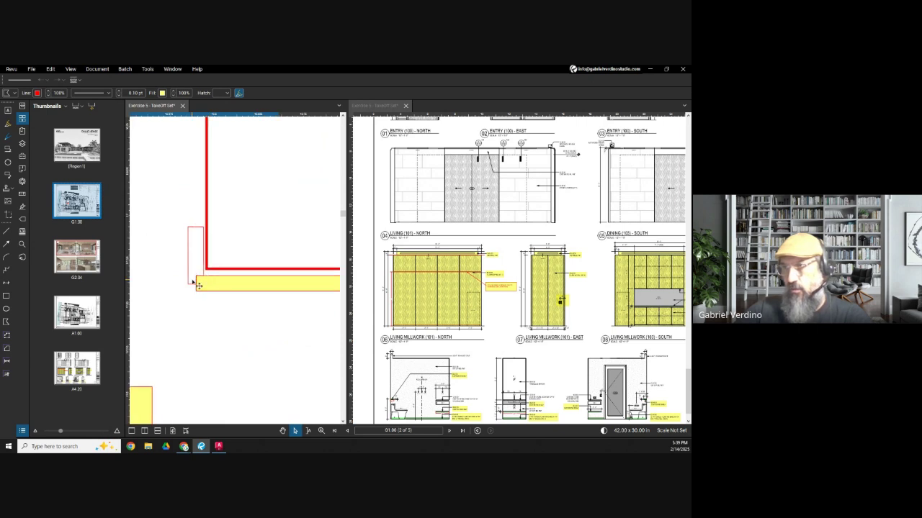
scroll(206, 286, "up", 2)
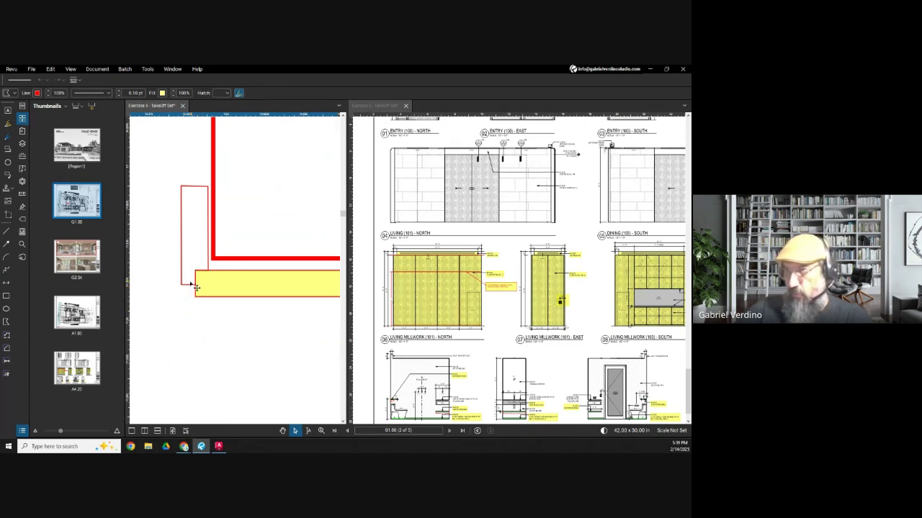
scroll(197, 303, "down", 4)
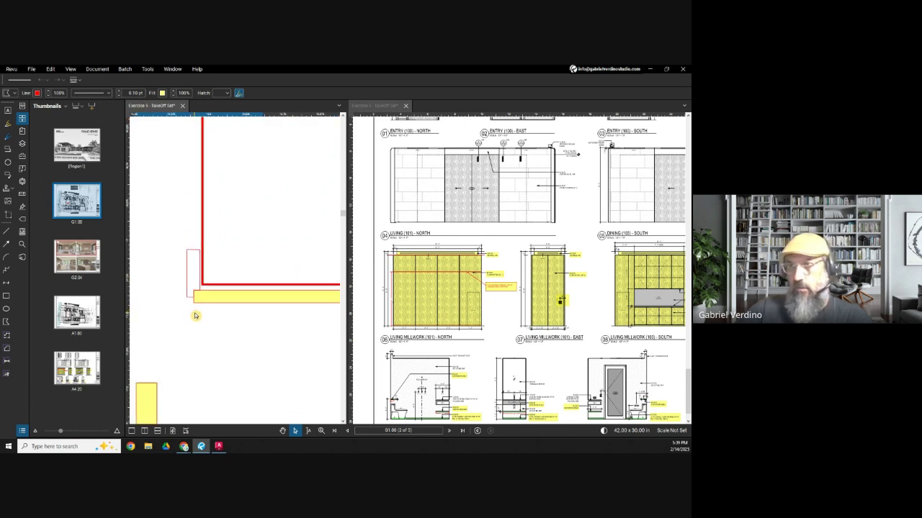
scroll(199, 285, "up", 2)
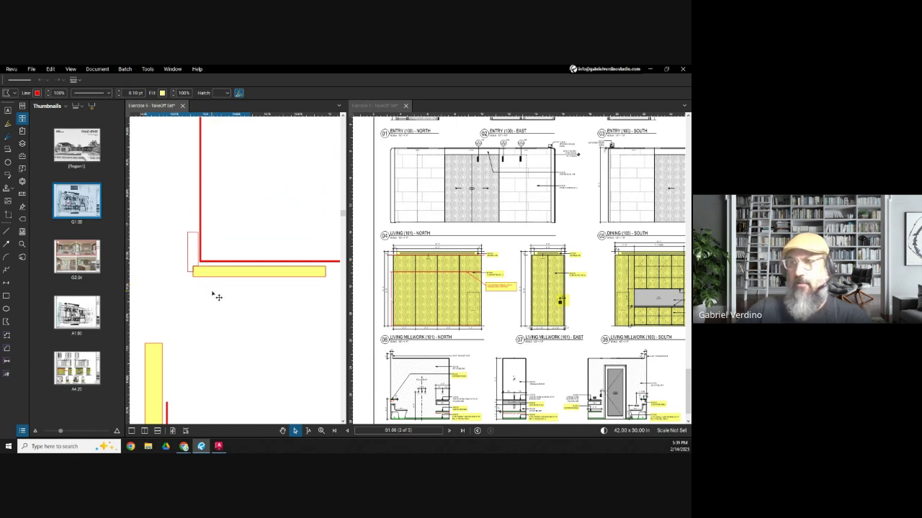
scroll(216, 294, "down", 4)
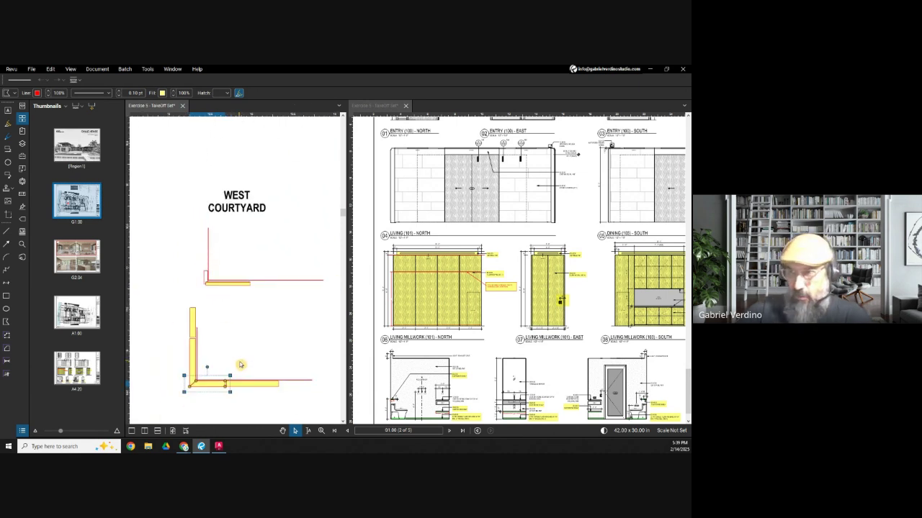
left_click(220, 325)
scroll(193, 336, "up", 3)
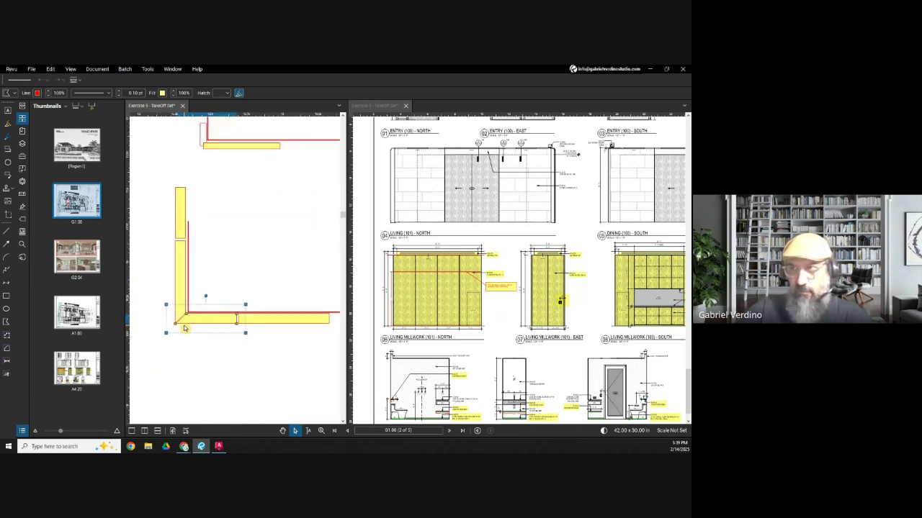
scroll(187, 328, "down", 5)
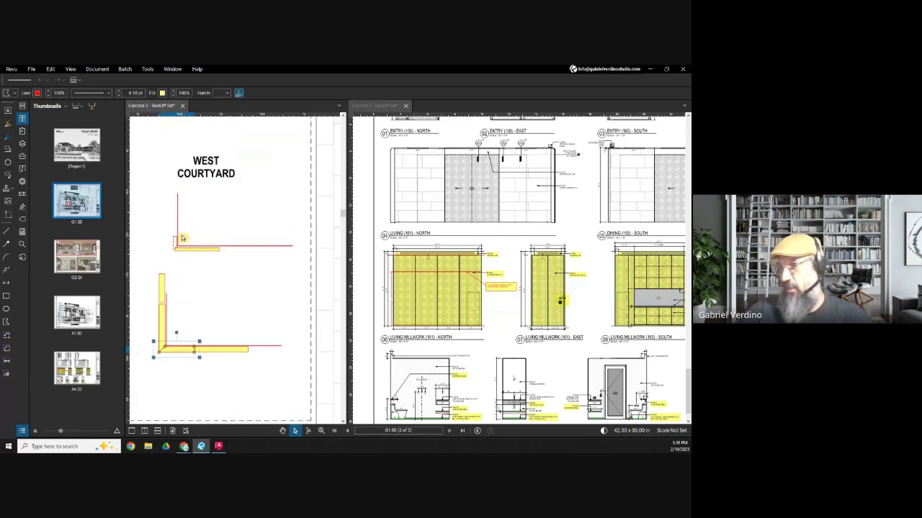
- Review the Living (101) millwork elevations on sheet A4.20 and look briefly at the Estimate spreadsheet
scroll(408, 276, "up", 4)
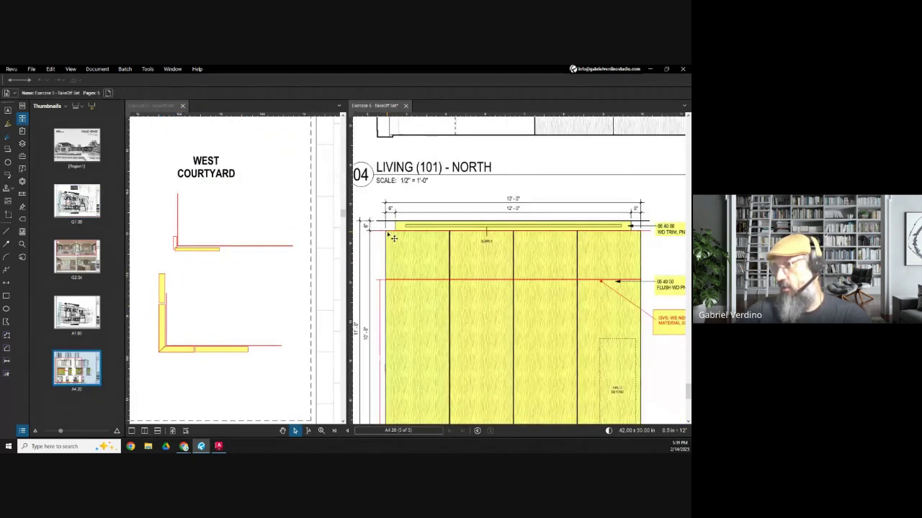
scroll(411, 259, "down", 2)
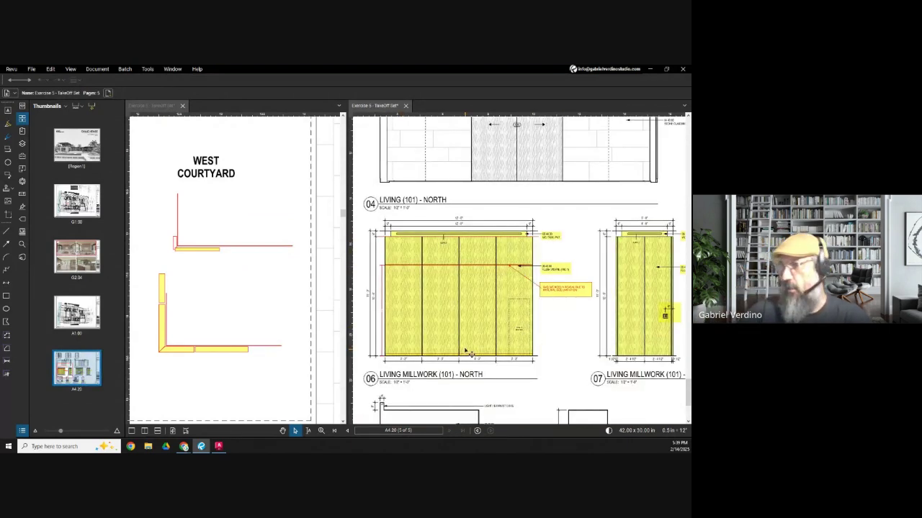
scroll(469, 354, "down", 5)
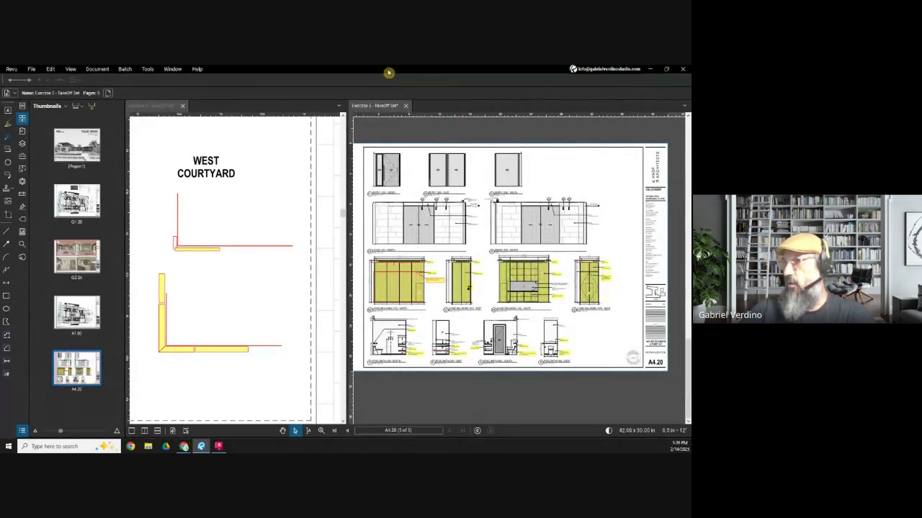
key("alt+Tab")
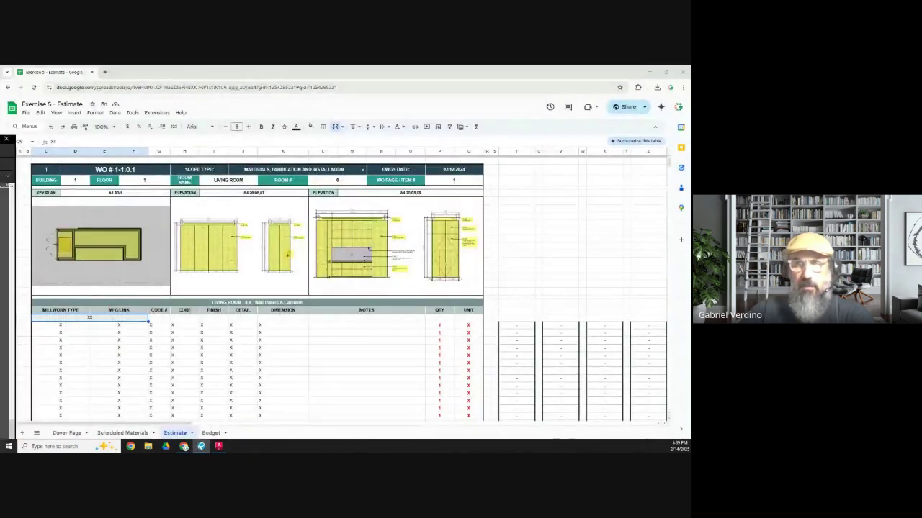
key("alt+Tab")
double_click(674, 116)
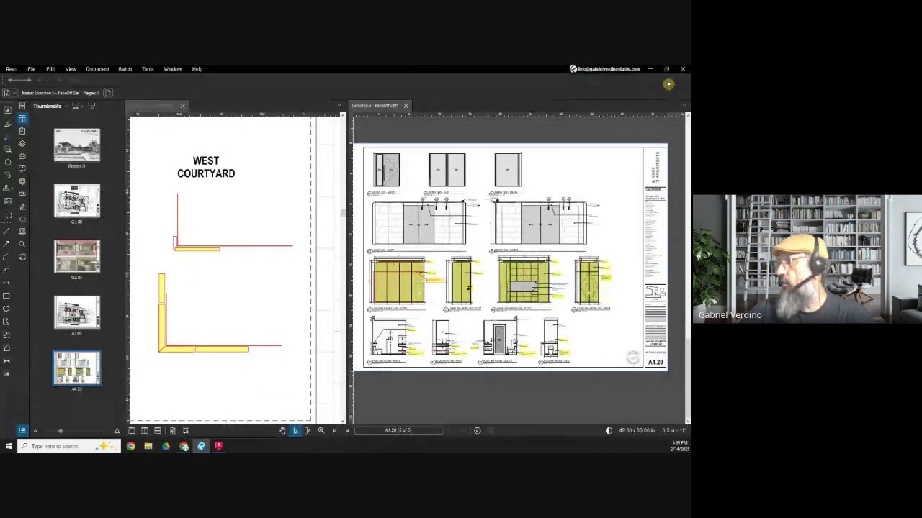
- Switch to the Estimate spreadsheet and label the first row under the Living Room wall panels and cabinets header NORTH WALL
left_click(649, 69)
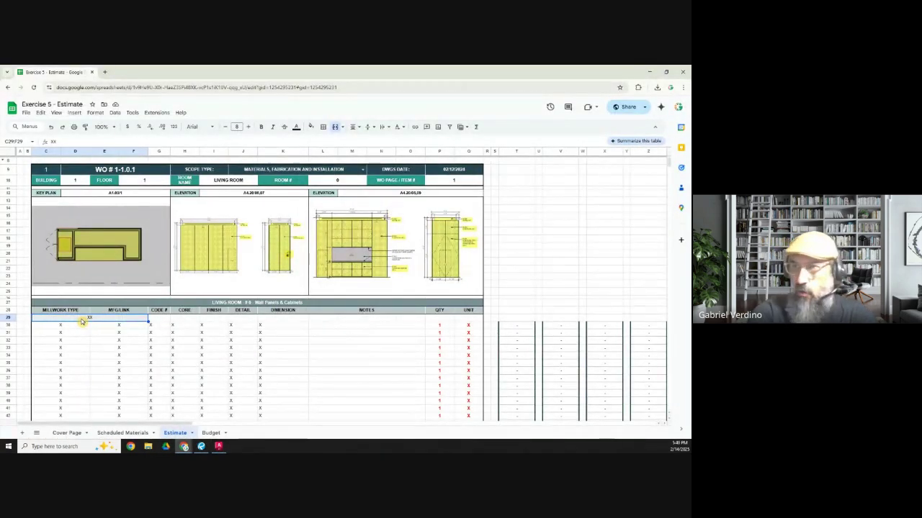
type("NORTH W")
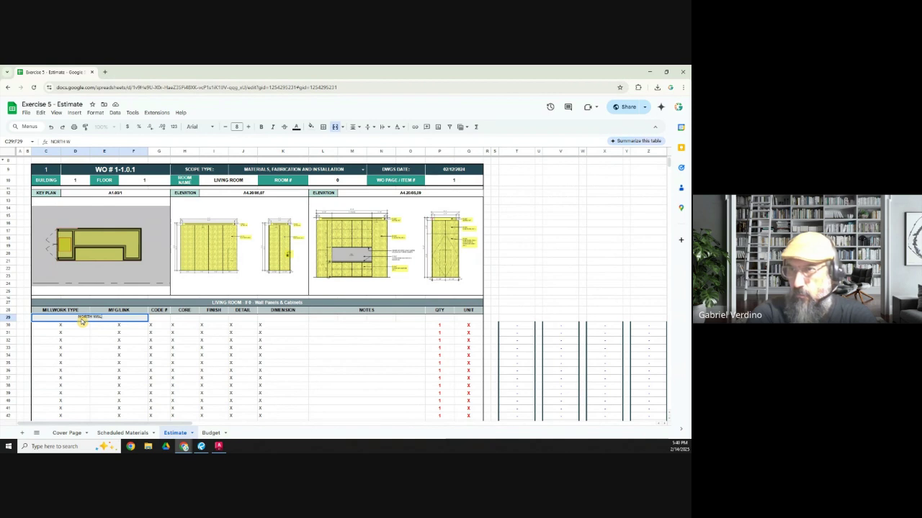
type("ALL")
key("Return")
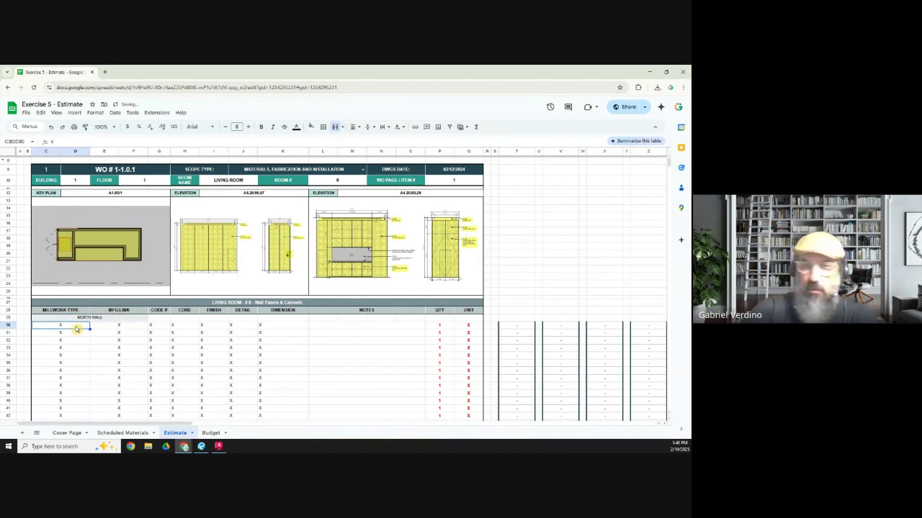
- Enter WALL PANEL as the first millwork type under NORTH WALL, with a dash for its manufacturer link and code number
type("WALL PANEL")
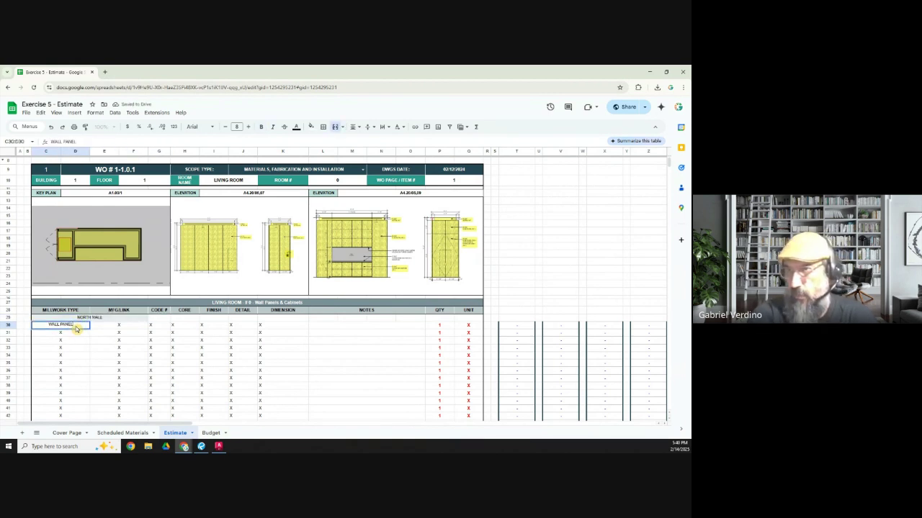
key("Tab")
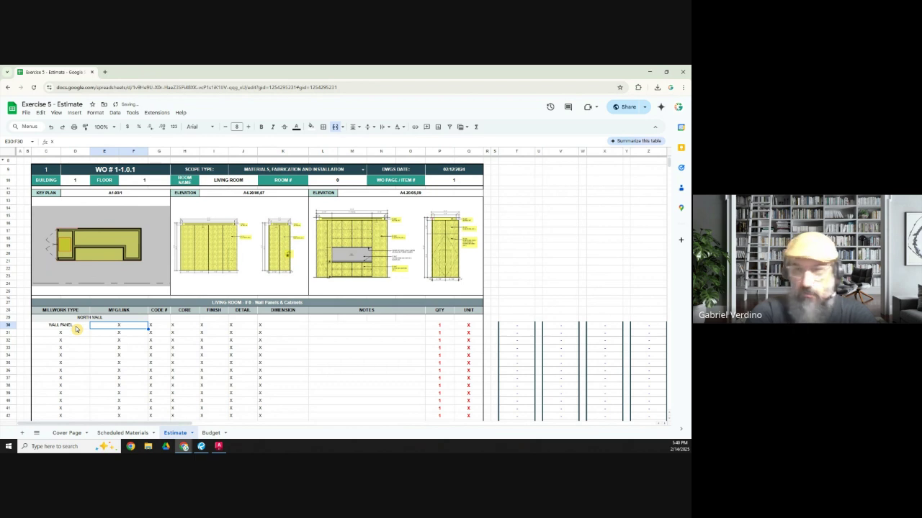
key("BackSpace")
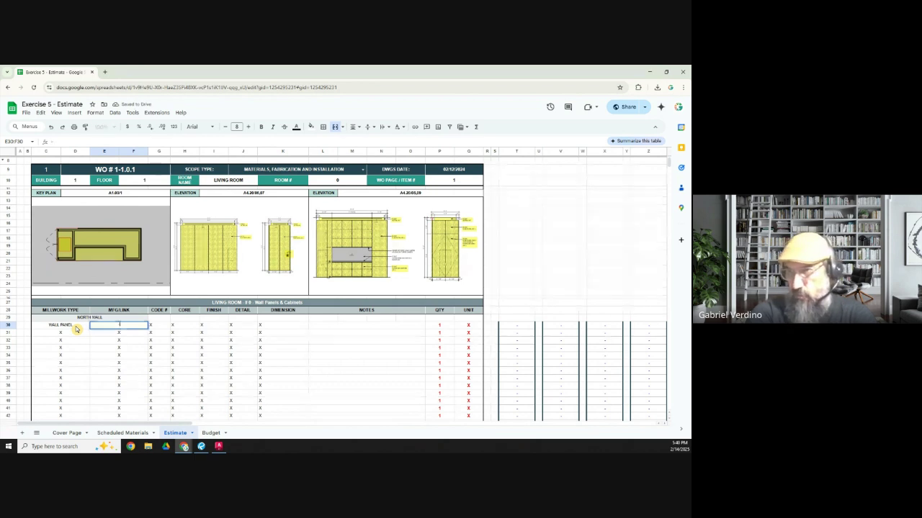
key("Tab")
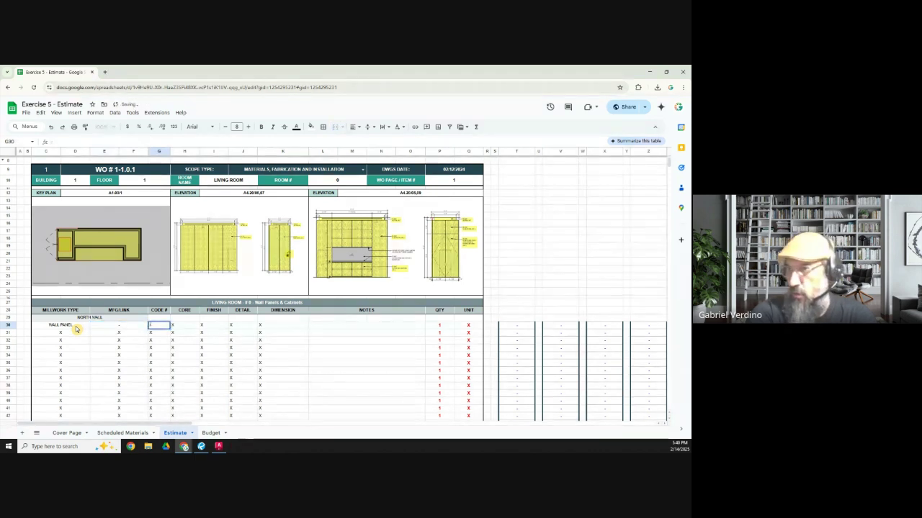
key("Tab")
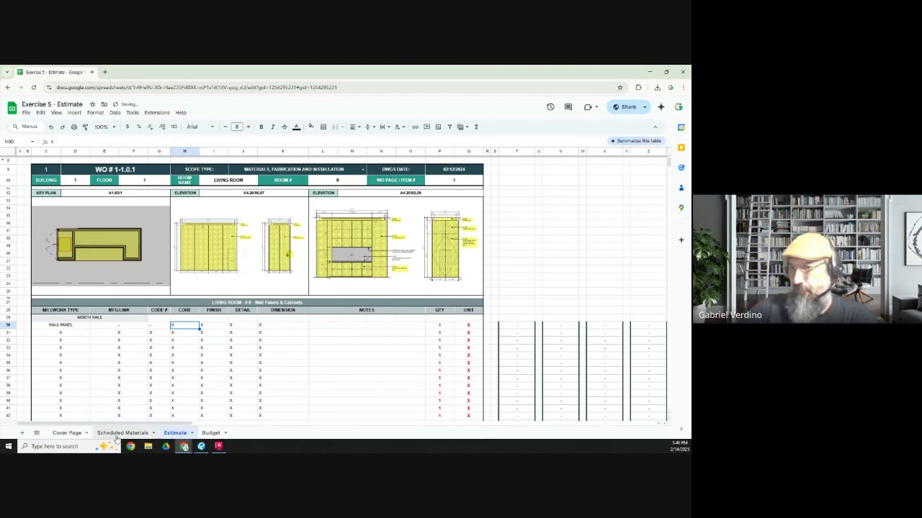
- Switch to Revu to check the wood panel finish notes on a living room elevation on sheet A4.20, and return to the spreadsheet
left_click(167, 447)
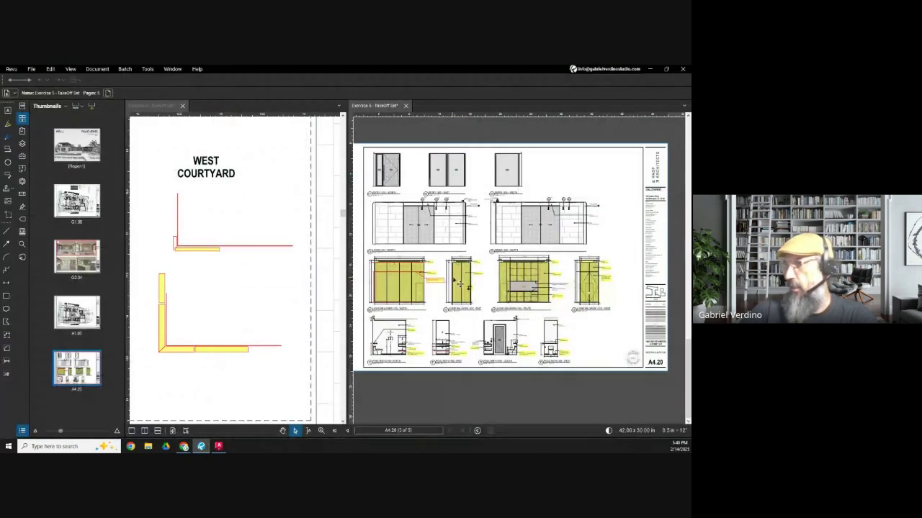
scroll(615, 249, "up", 6)
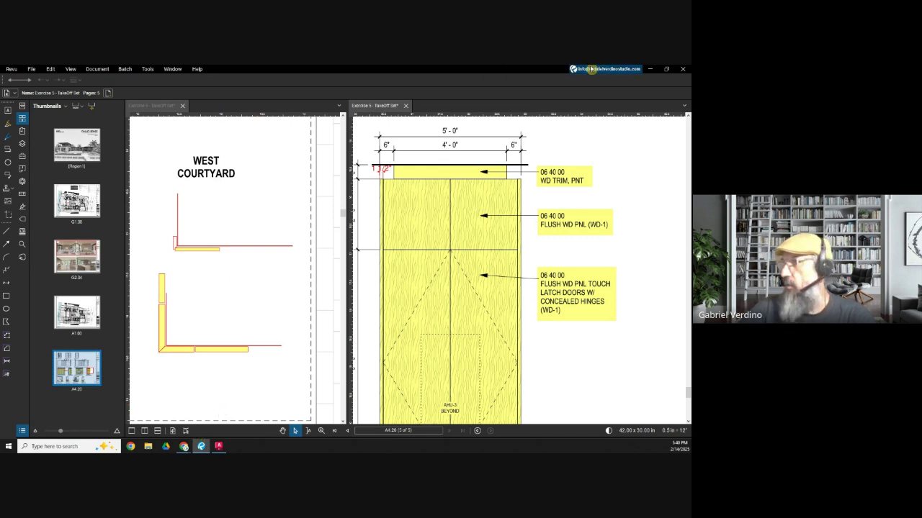
left_click(649, 69)
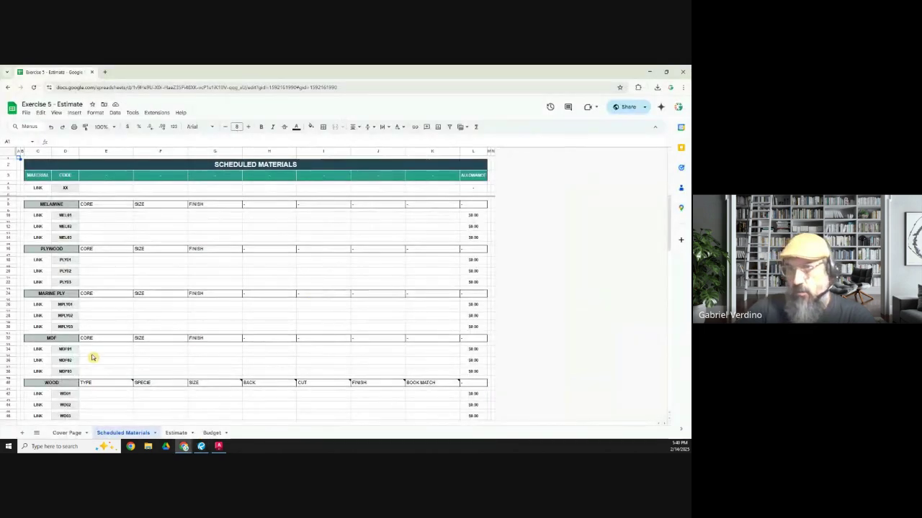
- In the Wood section of Scheduled Materials, check the type options and fill the WD01 code cell with teal
scroll(74, 366, "down", 2)
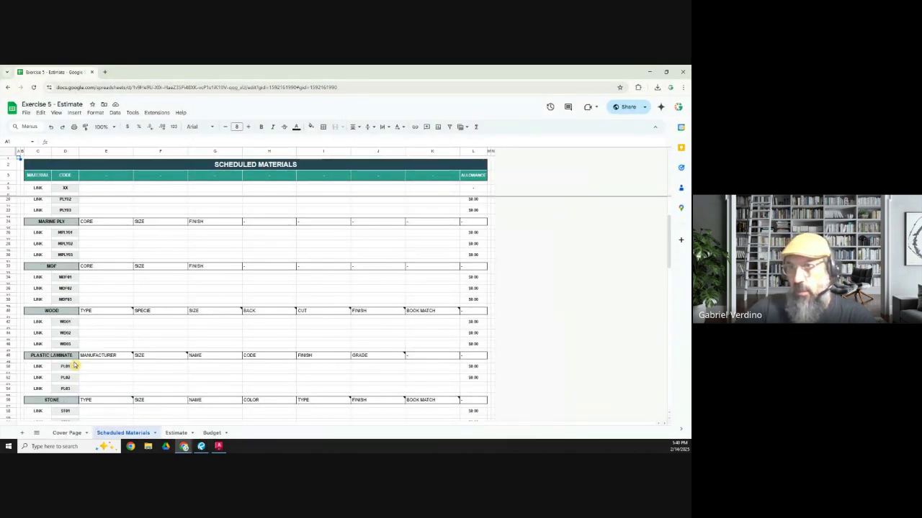
scroll(77, 367, "down", 2)
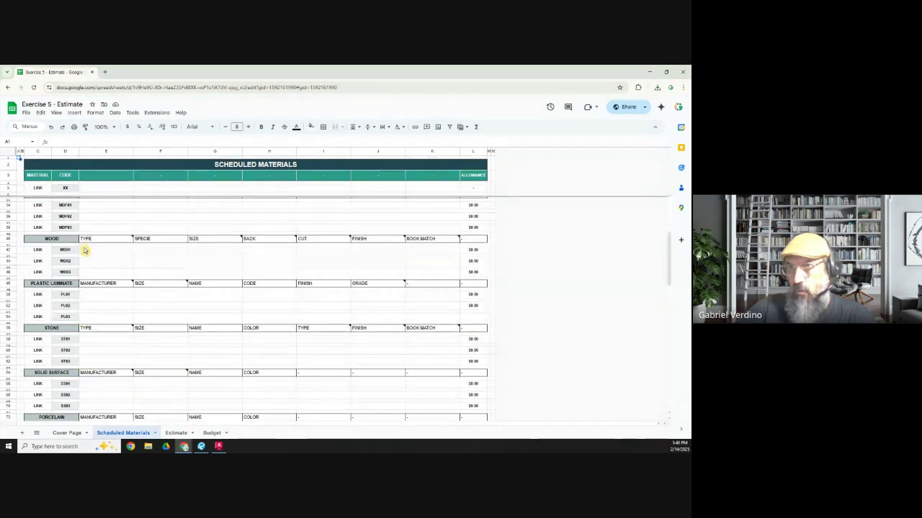
left_click(108, 241)
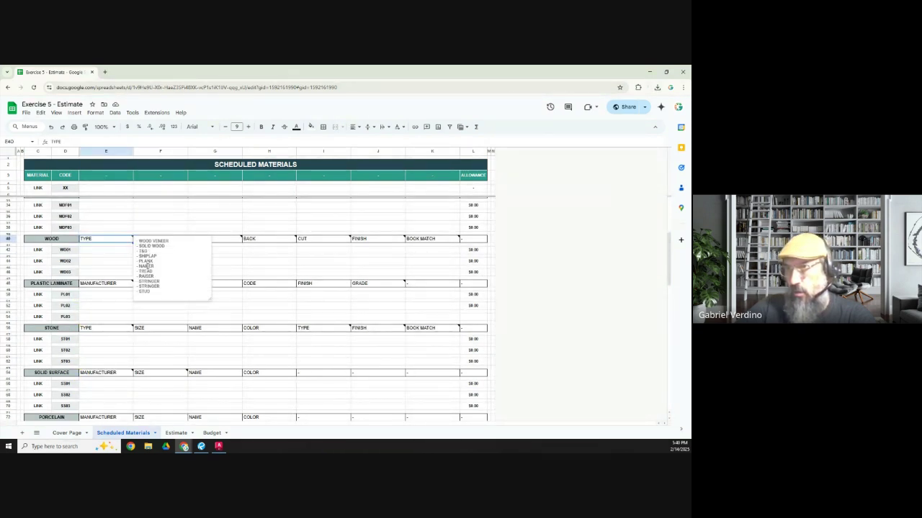
left_click(105, 252)
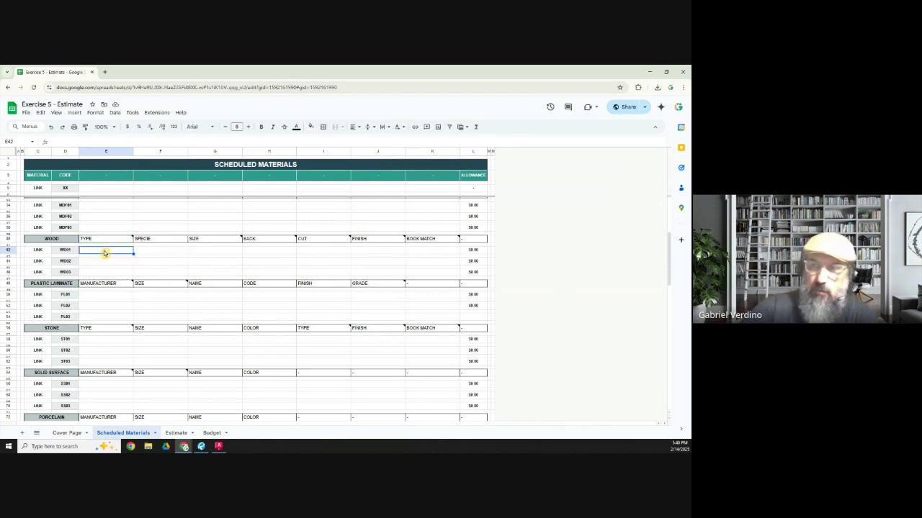
left_click(73, 252)
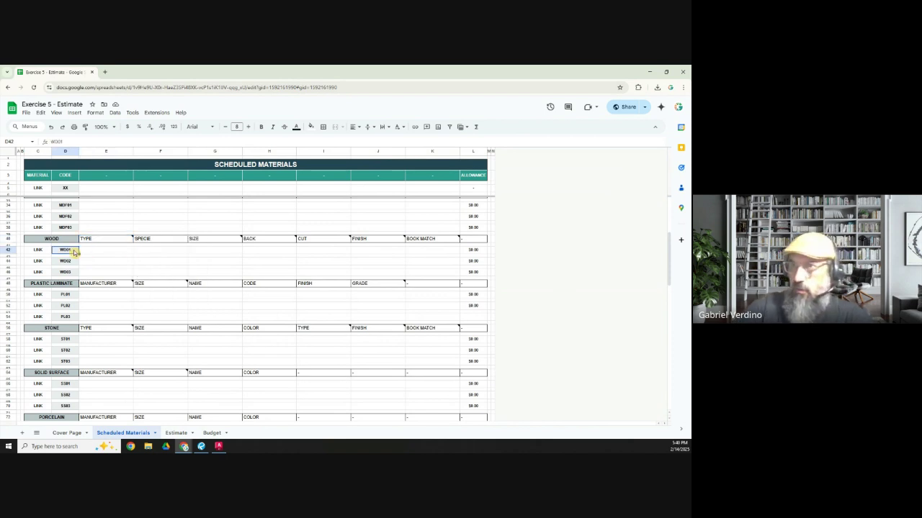
left_click(308, 129)
left_click(315, 250)
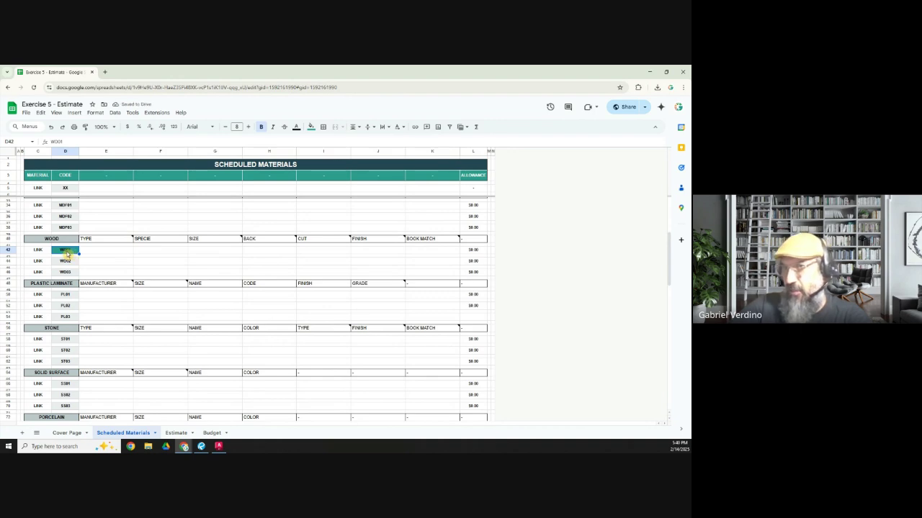
- Check the wood panel code on the Revu elevation and rename the teal wood code cell WD-1 to match
left_click(203, 447)
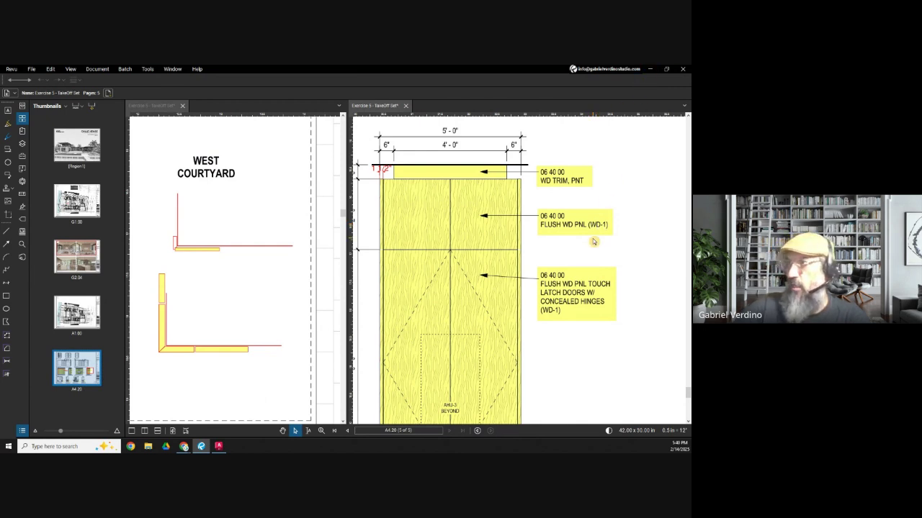
left_click(650, 70)
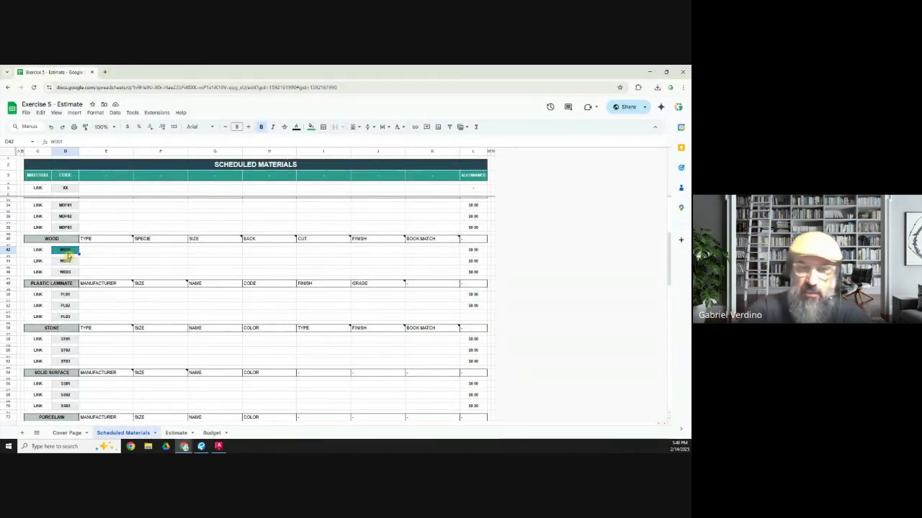
type("WD")
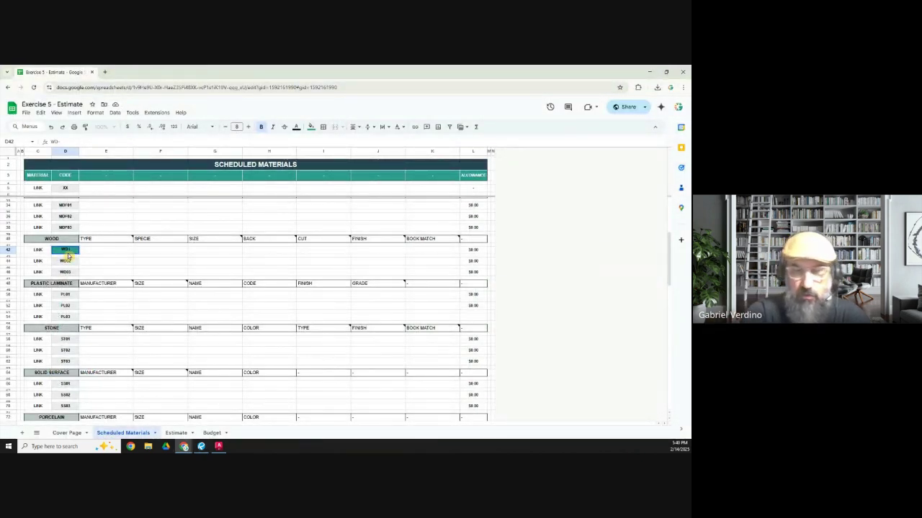
key("Tab")
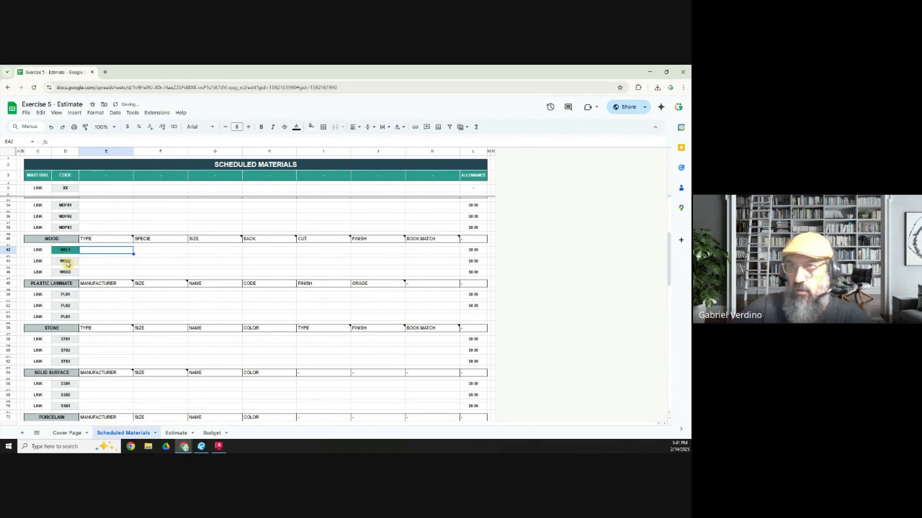
left_click(67, 262)
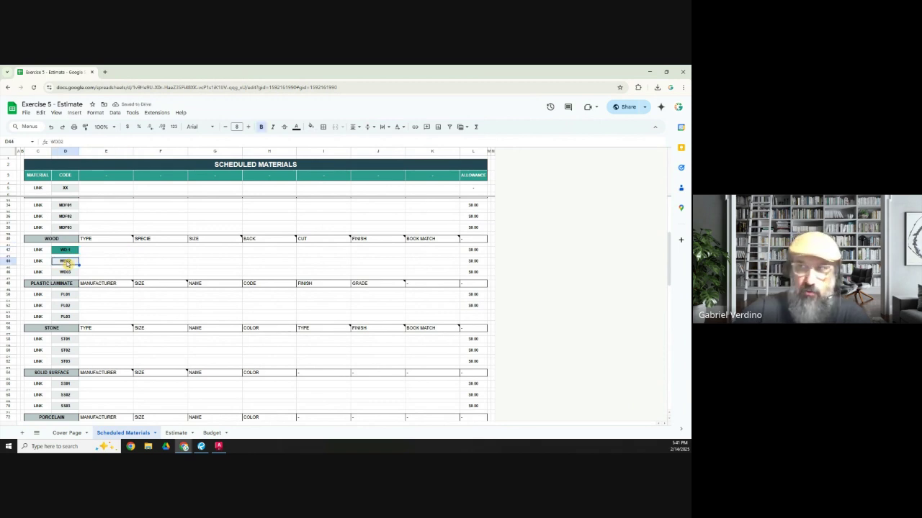
left_click(66, 251)
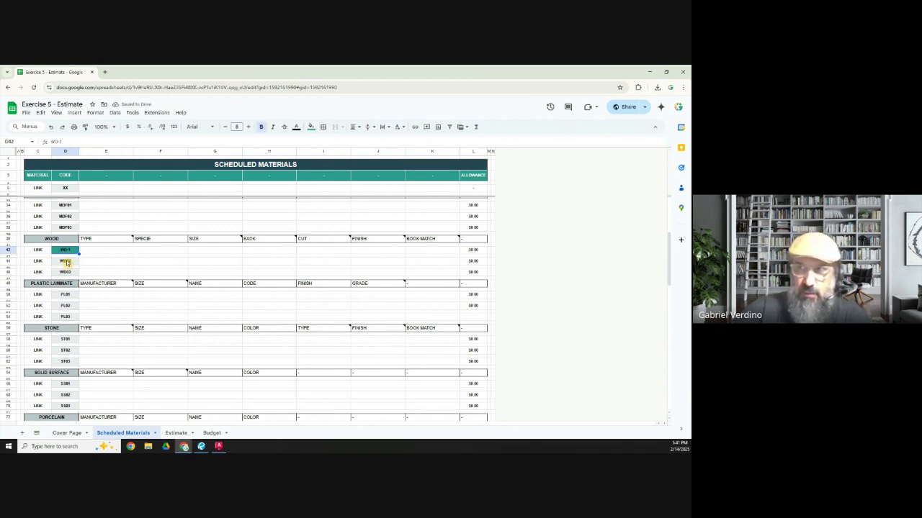
- Set the WD-1 material's type to WOOD VENEER and its specie to TBD
left_click(101, 255)
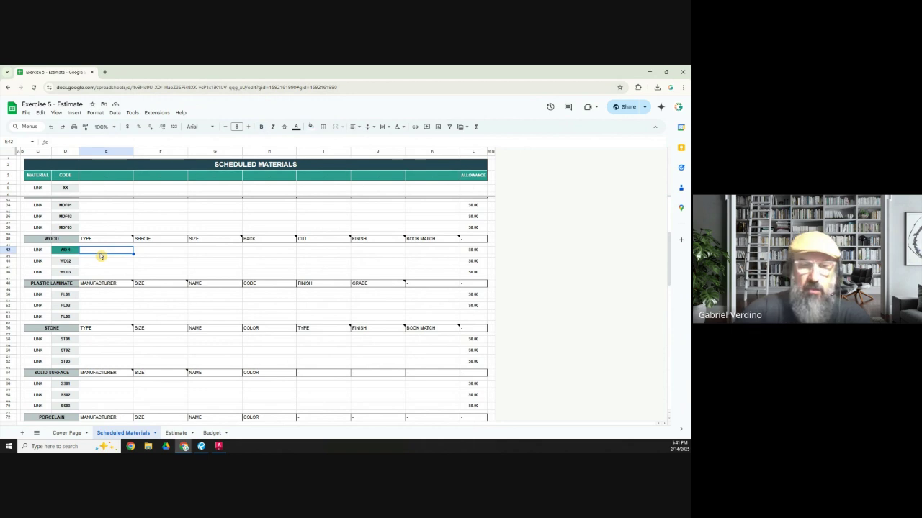
type("WOOD VENEER")
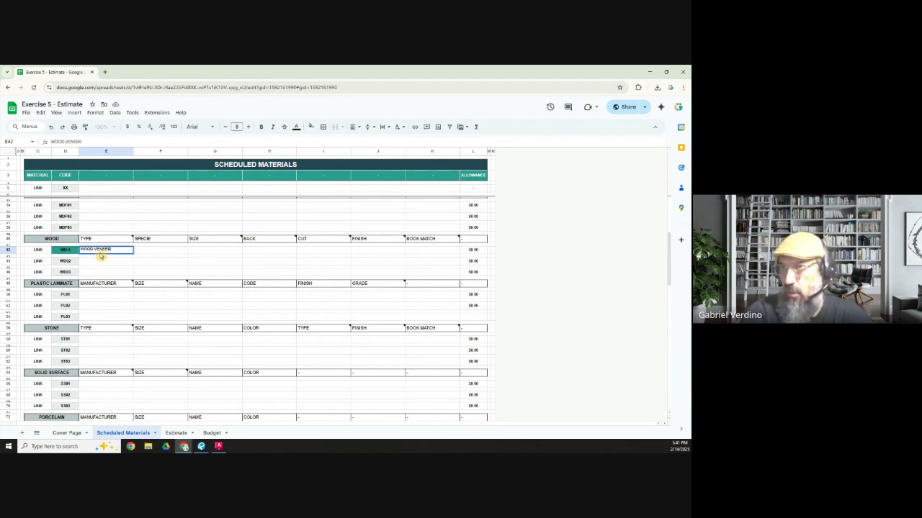
key("Tab")
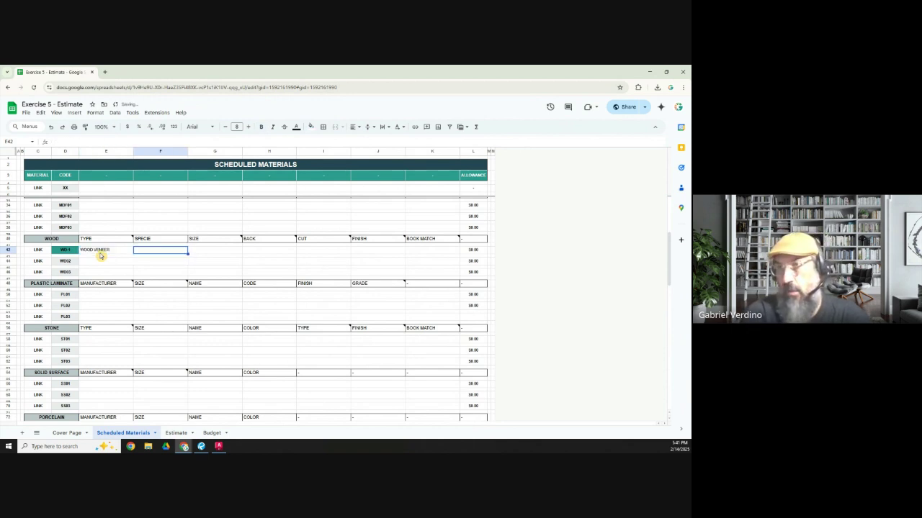
type("TR")
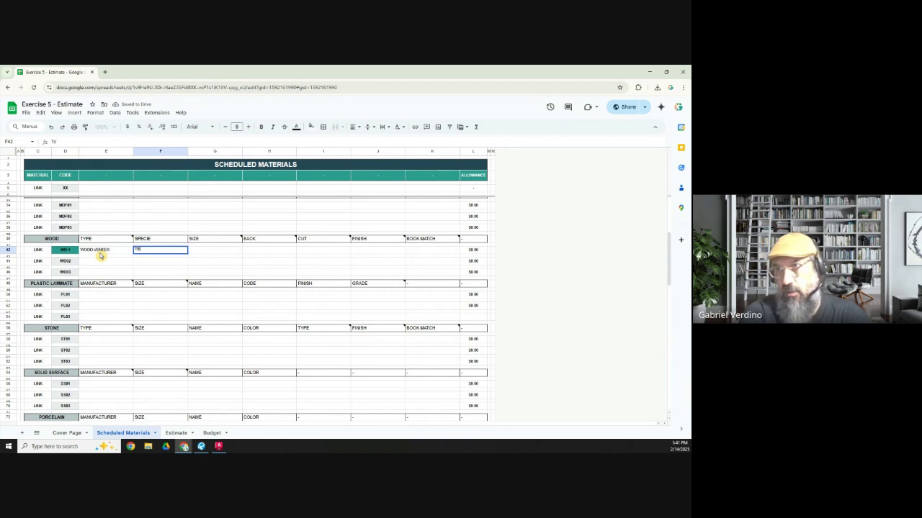
type("D")
key("Tab")
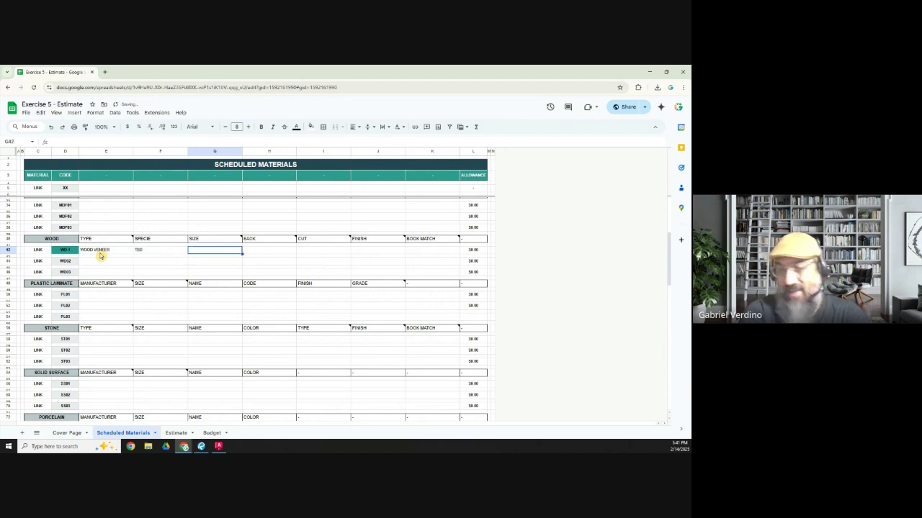
- Set the WD-1 material's size to 4'x8' and its back to PLYWOOD
type("4")
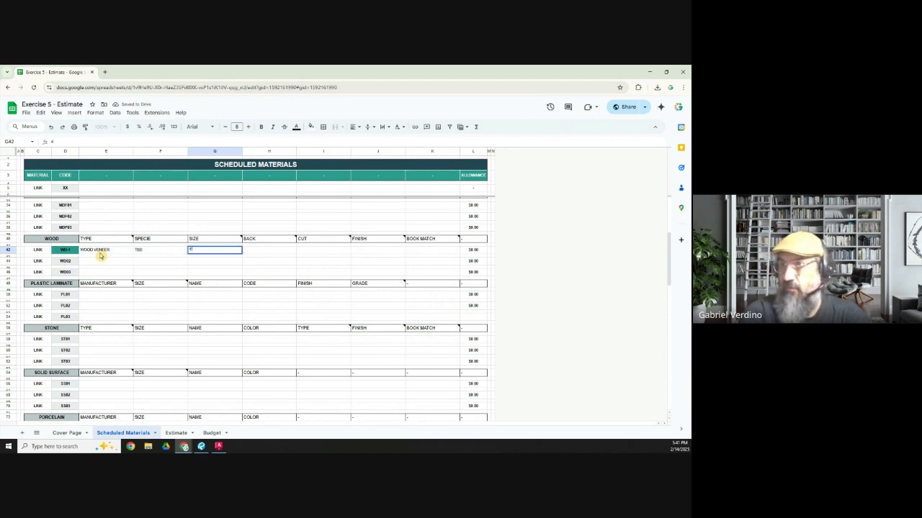
type("'x8")
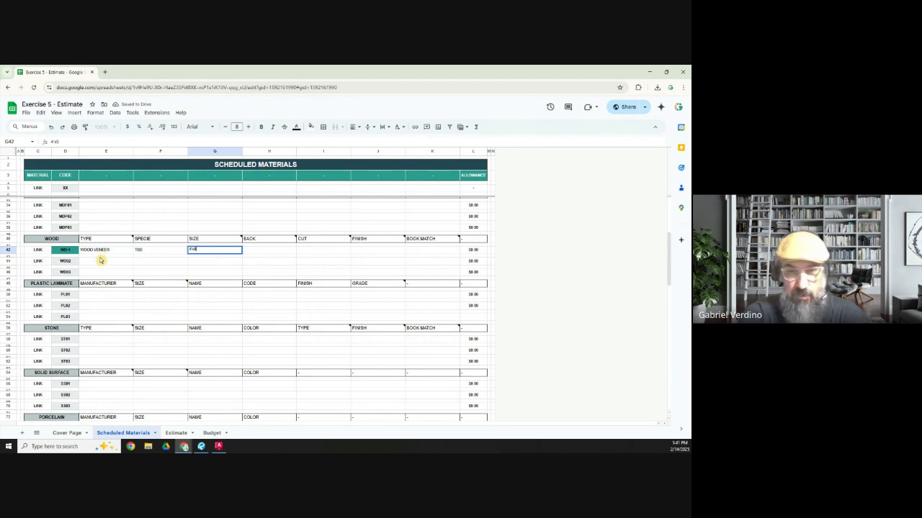
type("'")
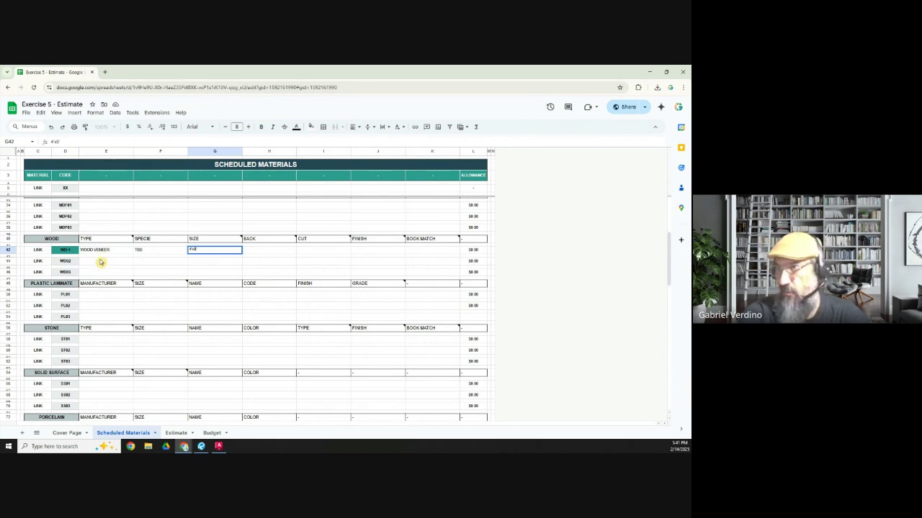
key("Tab")
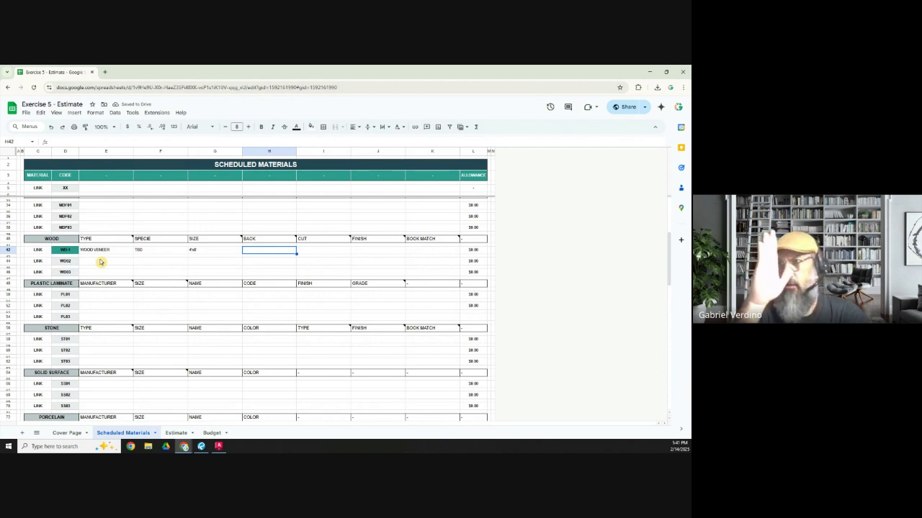
type("PLYWOOD")
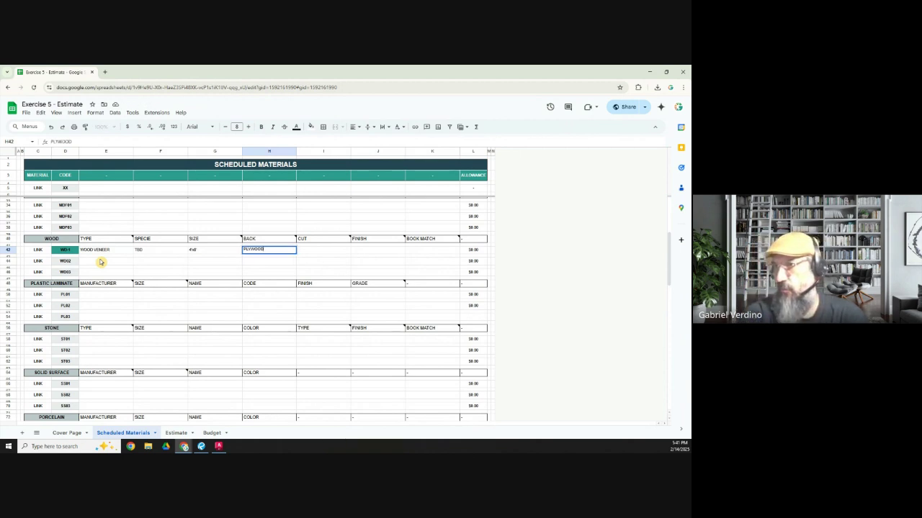
key("Tab")
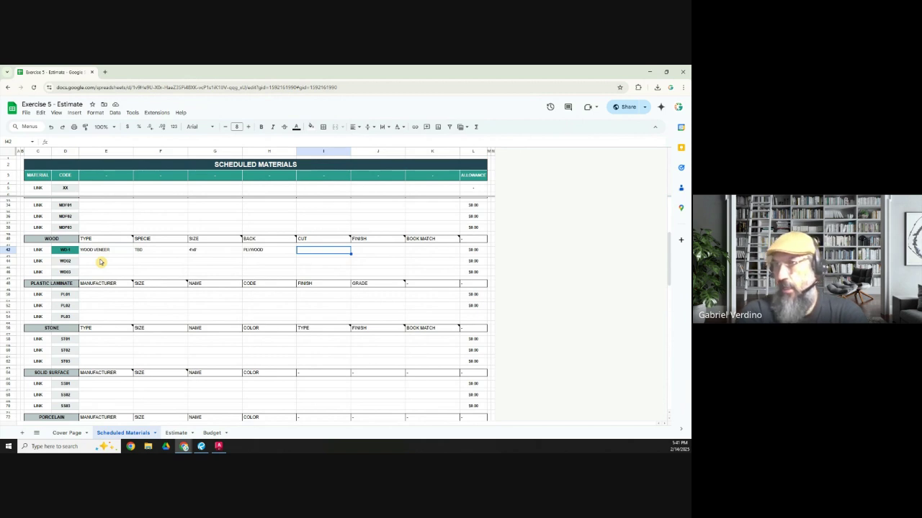
- Search Google images for VENEER CUT and examine the diagram comparing rotary, plain sliced, quarter and rift cuts
left_click(105, 74)
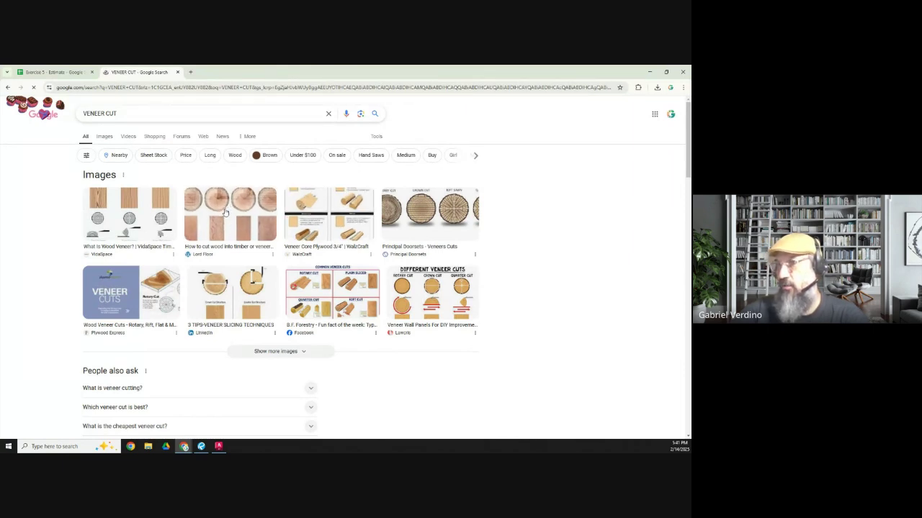
left_click(271, 222)
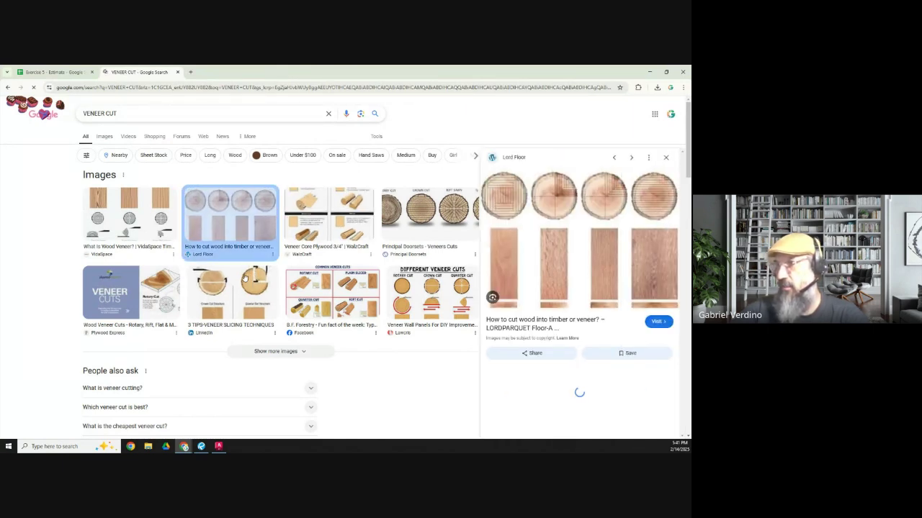
left_click(331, 291)
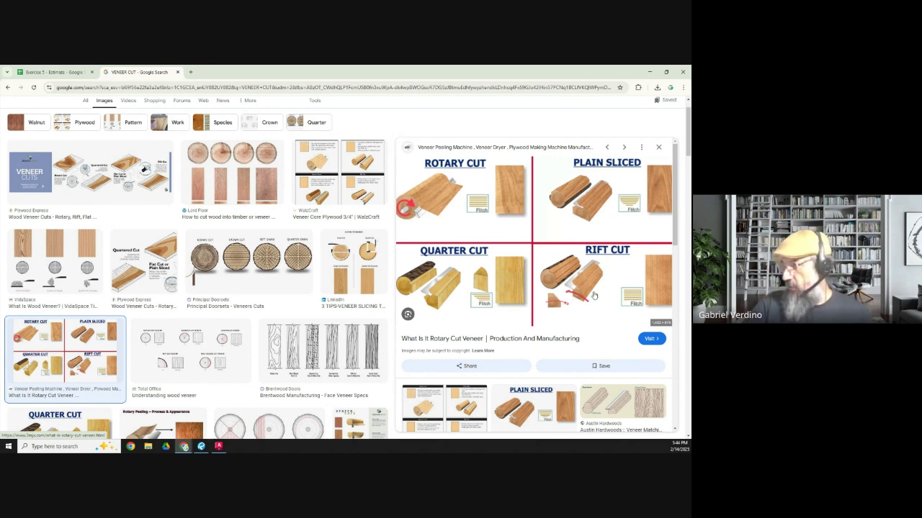
scroll(594, 295, "down", 1)
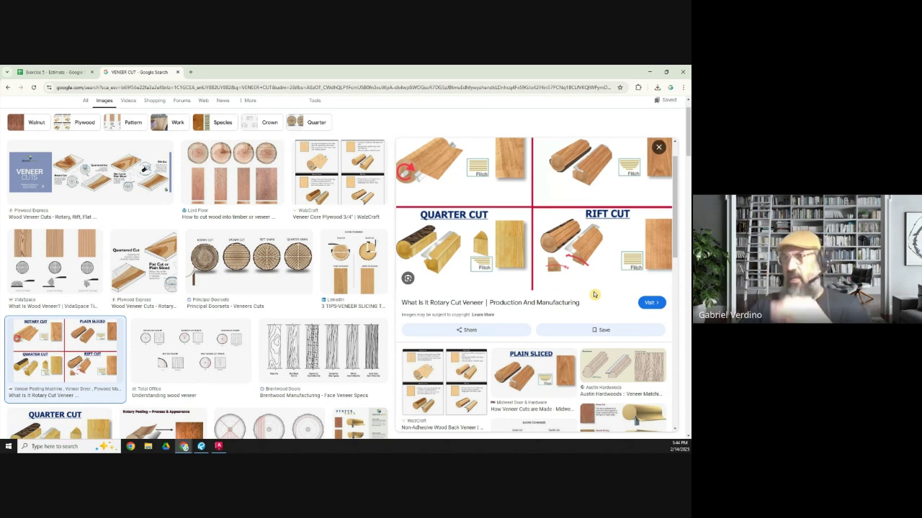
- Search Google images for RIFT CUT, view the bc best flooring comparison of the three hardwood cuts, and close both search pages
left_click(192, 73)
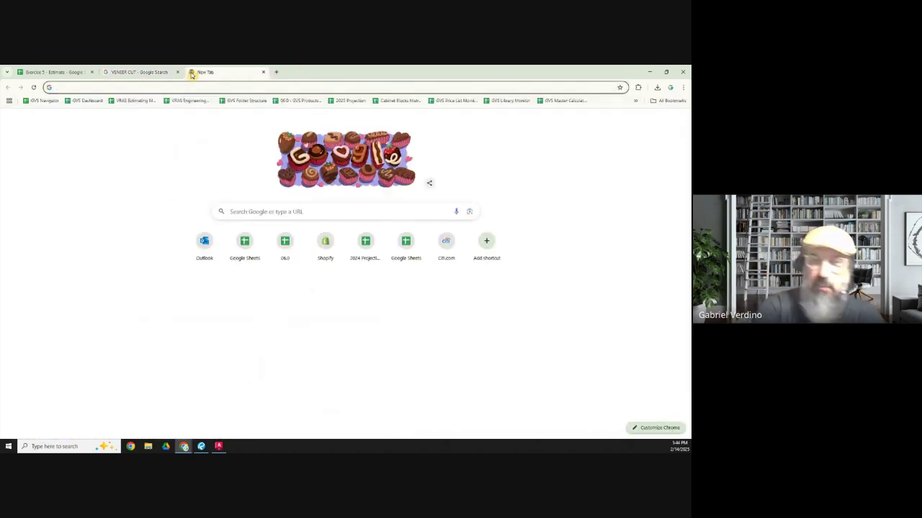
type("RIFT CUT")
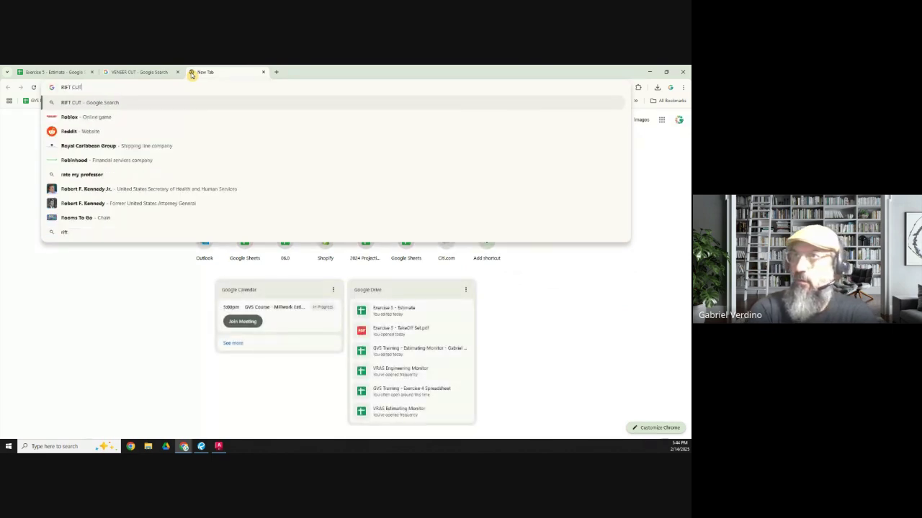
key("Return")
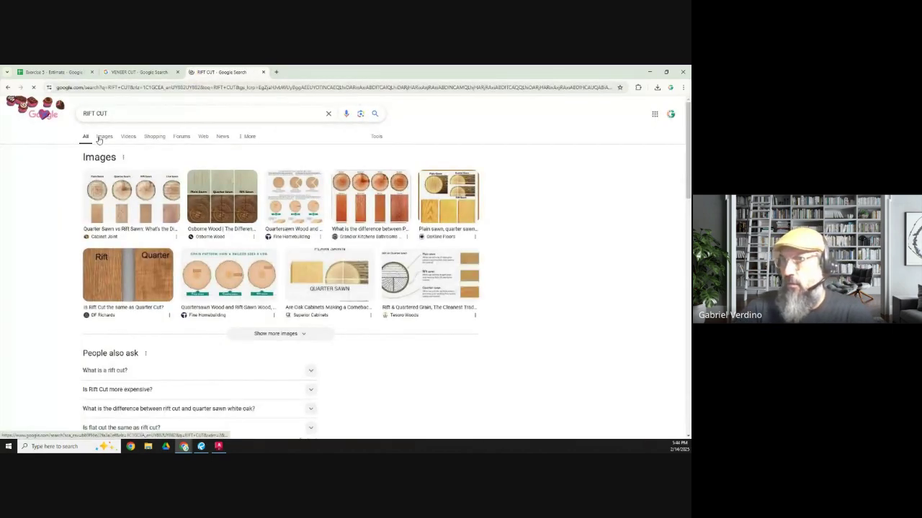
left_click(103, 137)
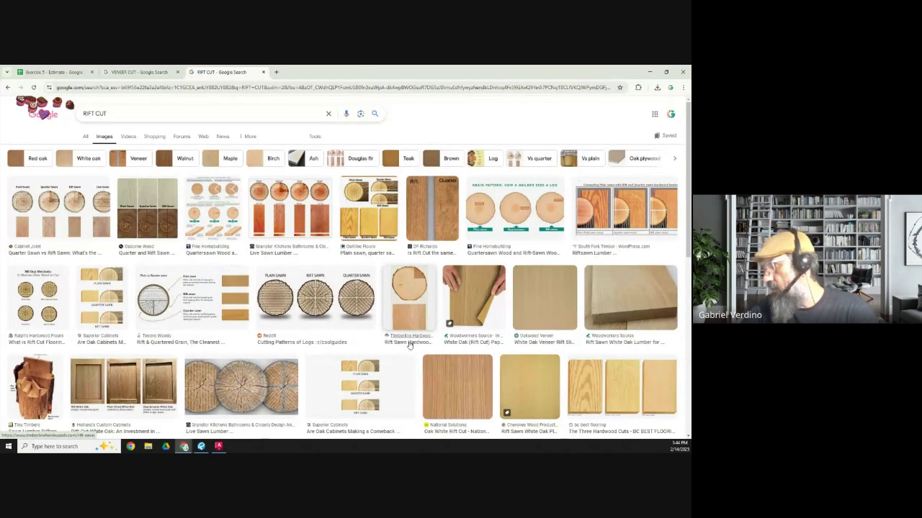
scroll(410, 350, "down", 3)
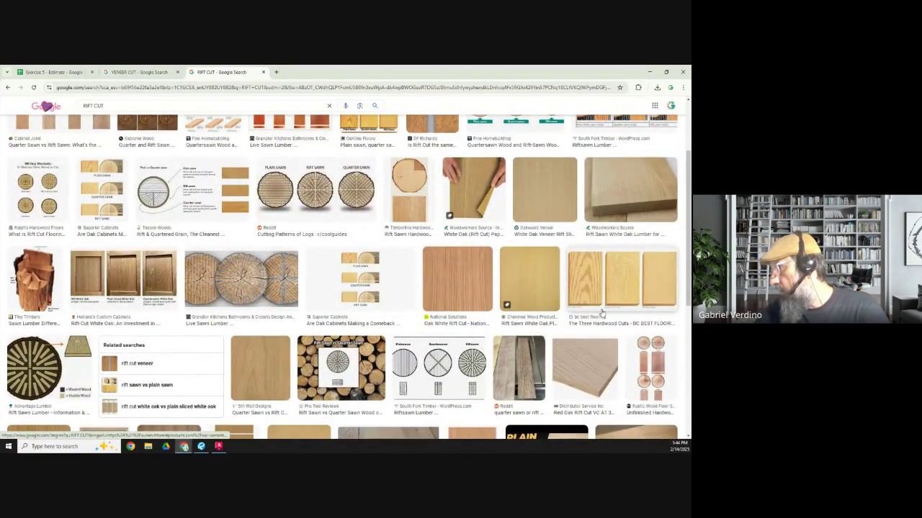
left_click(638, 299)
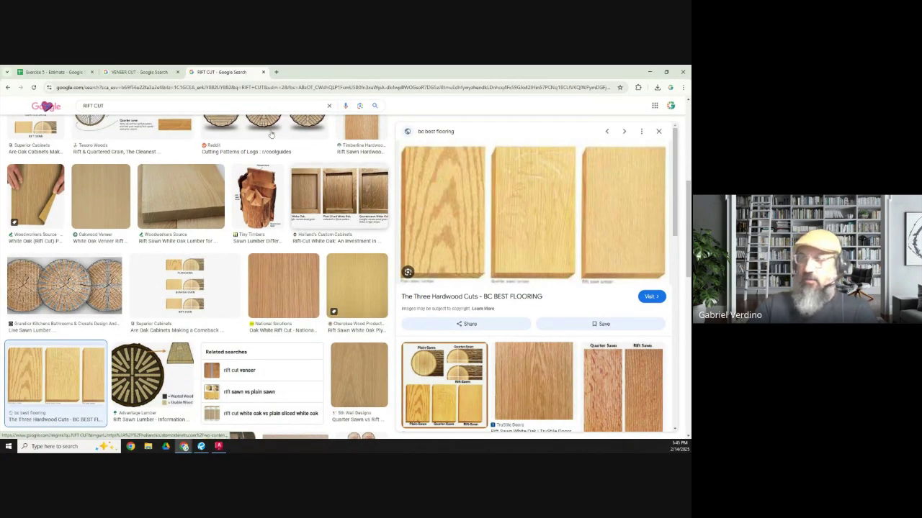
left_click(263, 72)
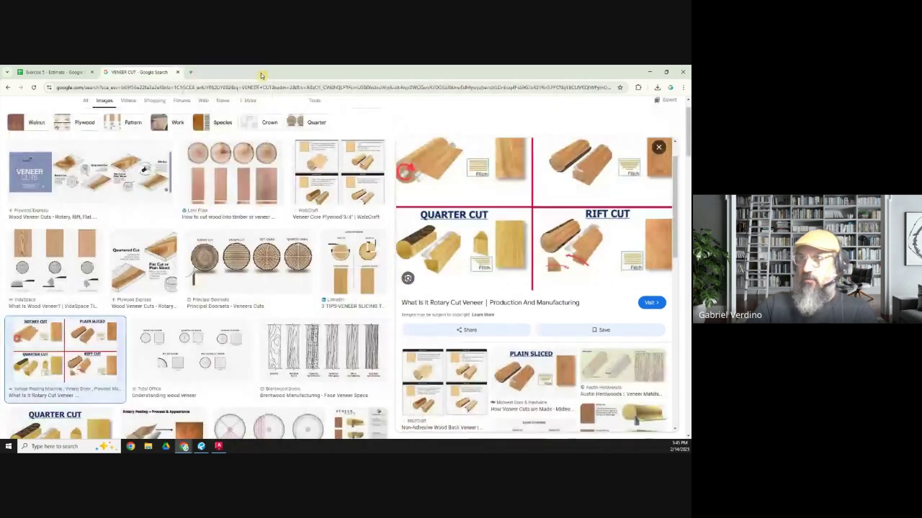
left_click(178, 72)
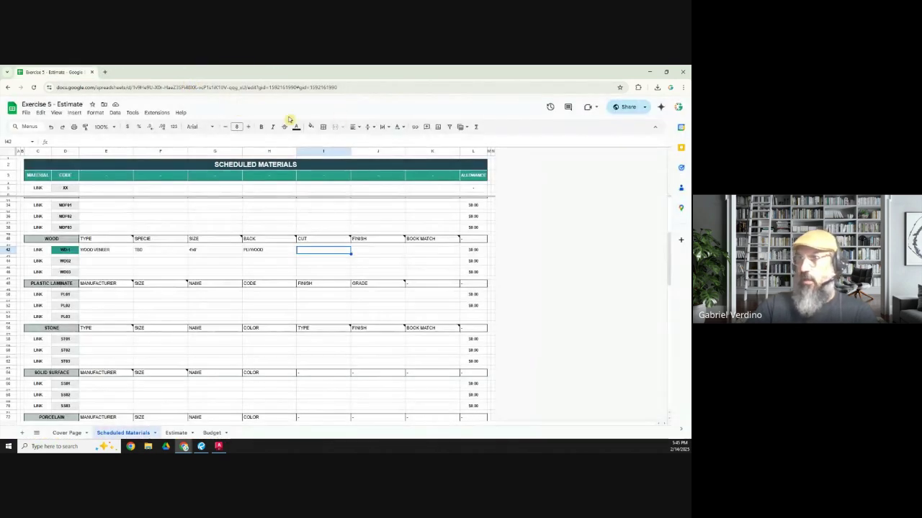
- In Revu, examine the wood grain and panel joints in the living and dining room renderings on sheet G2.04
left_click(201, 446)
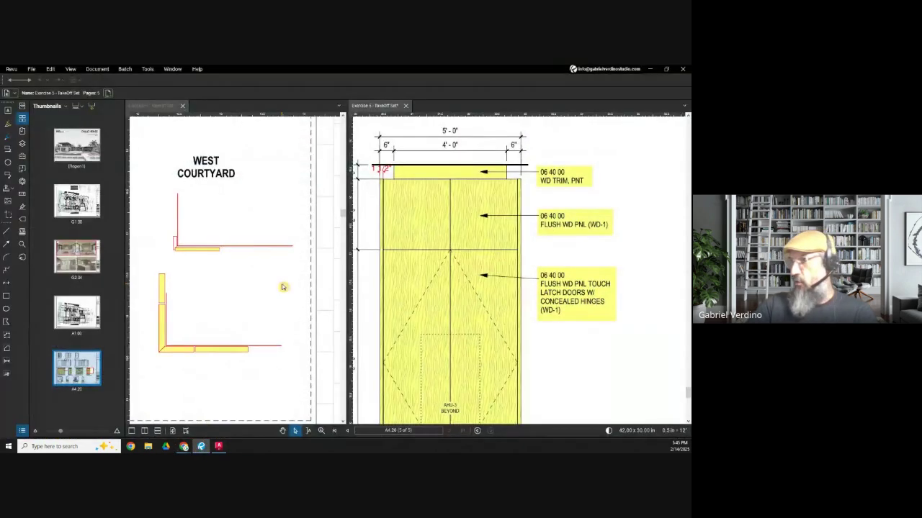
left_click(80, 259)
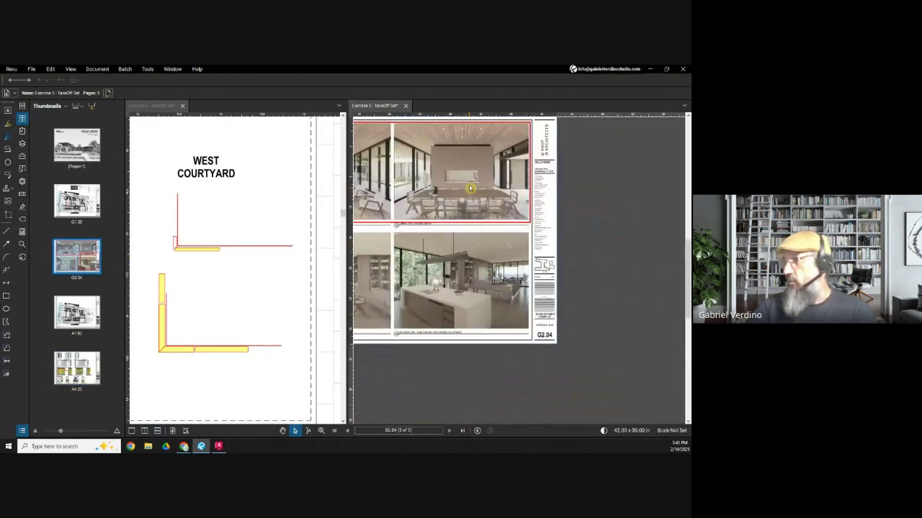
scroll(481, 230, "up", 3)
scroll(467, 300, "up", 5)
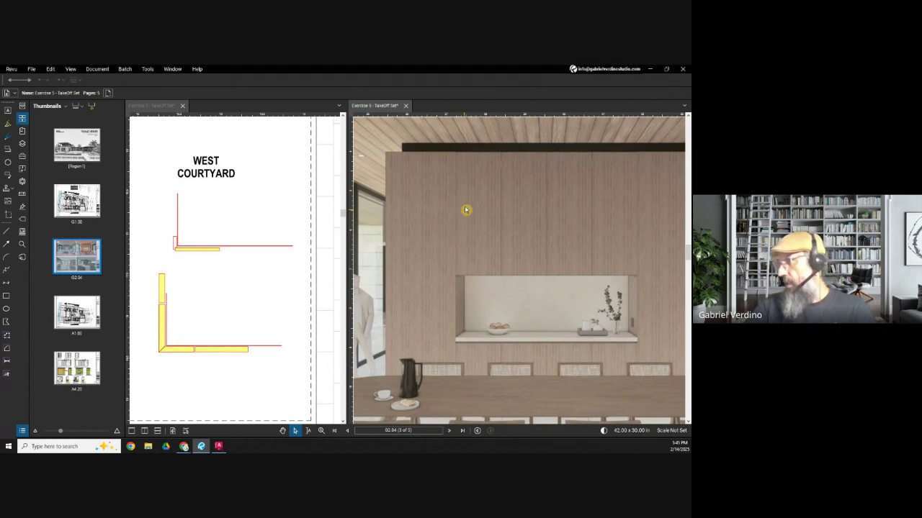
scroll(474, 218, "down", 2)
scroll(590, 250, "down", 3)
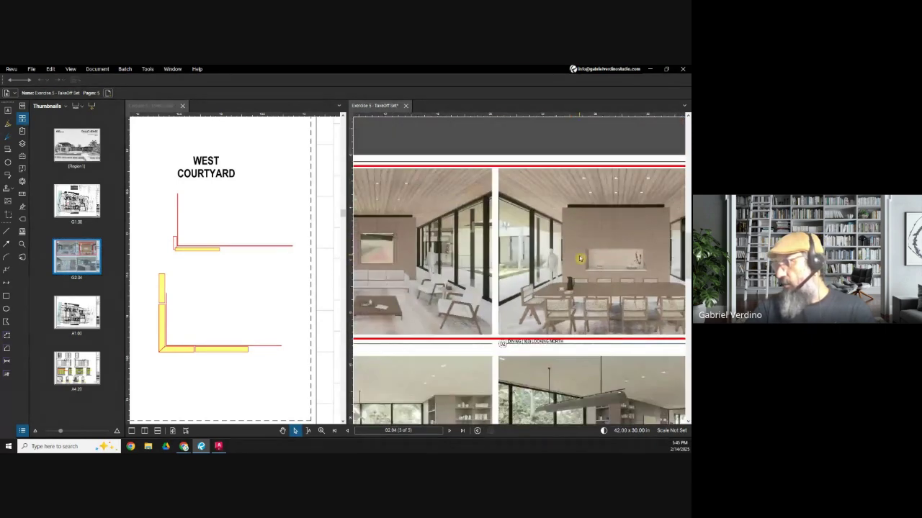
scroll(403, 252, "up", 5)
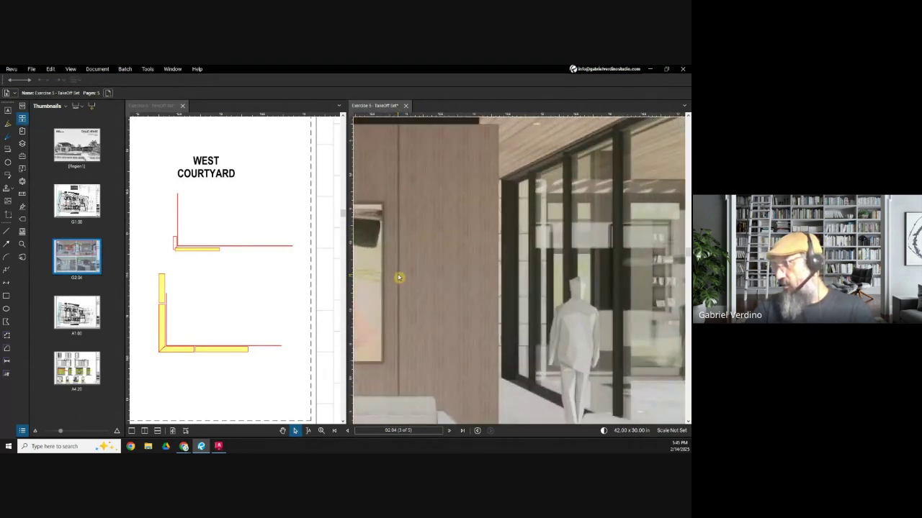
scroll(399, 278, "down", 3)
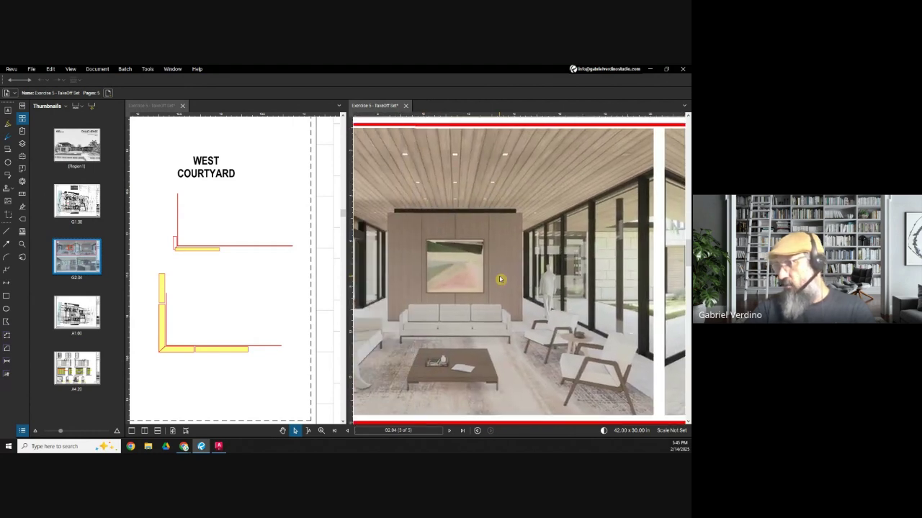
scroll(412, 239, "up", 1)
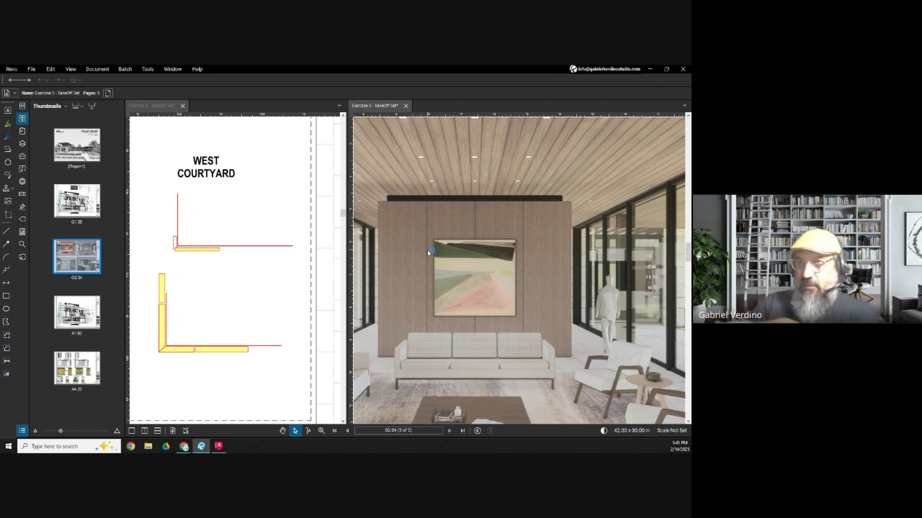
- View the whole floor plan on sheet A1.00, and return to the estimate spreadsheet
left_click(77, 317)
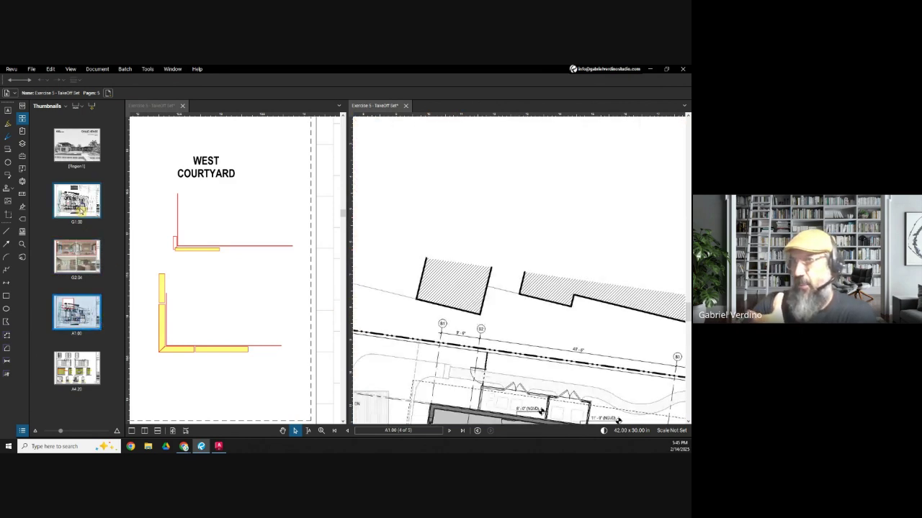
scroll(448, 284, "down", 3)
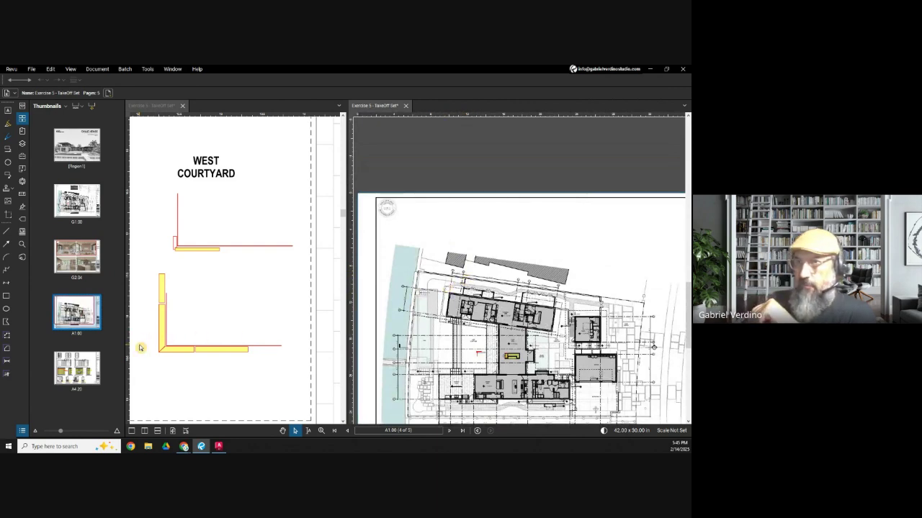
scroll(554, 330, "down", 3)
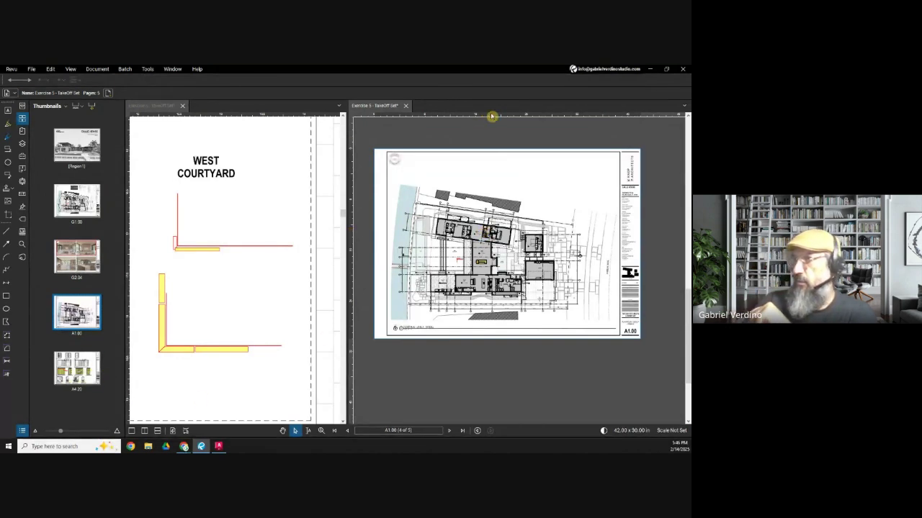
left_click(651, 70)
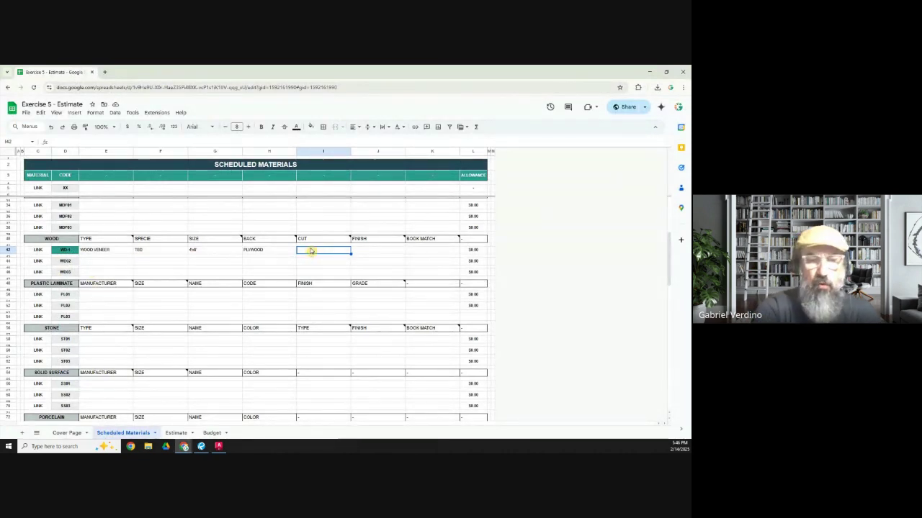
- Set the WD-1 material's cut to QUARTER CUT and its finish to STAINED TO MATCH CONTROL SAMPLE
type("cu")
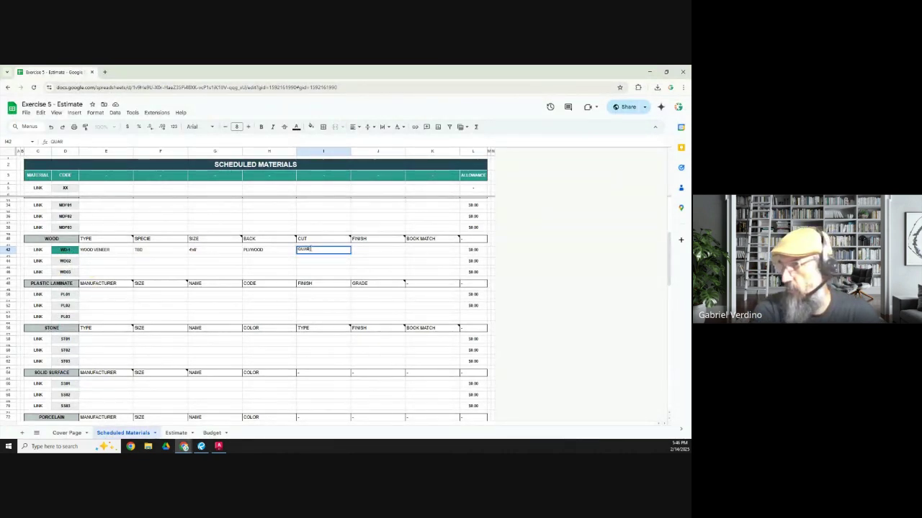
key("Tab")
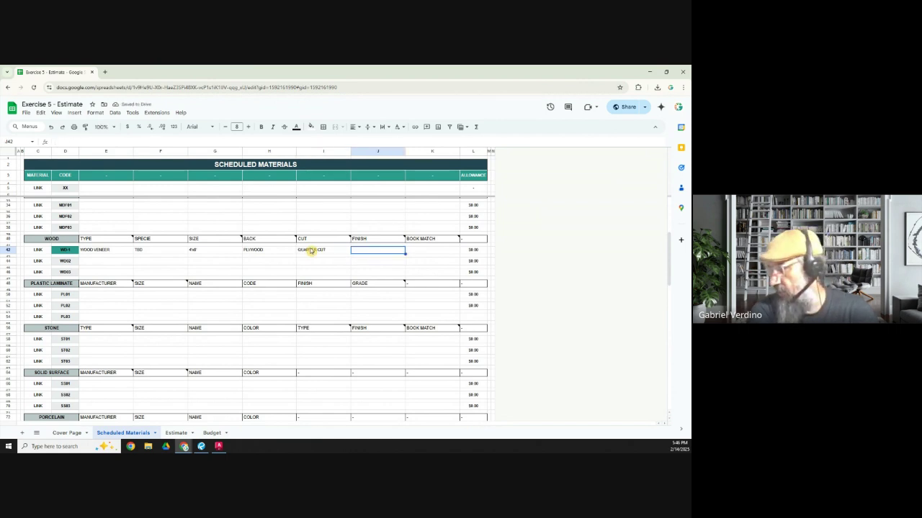
type("STAINED TO MATCH CONTR")
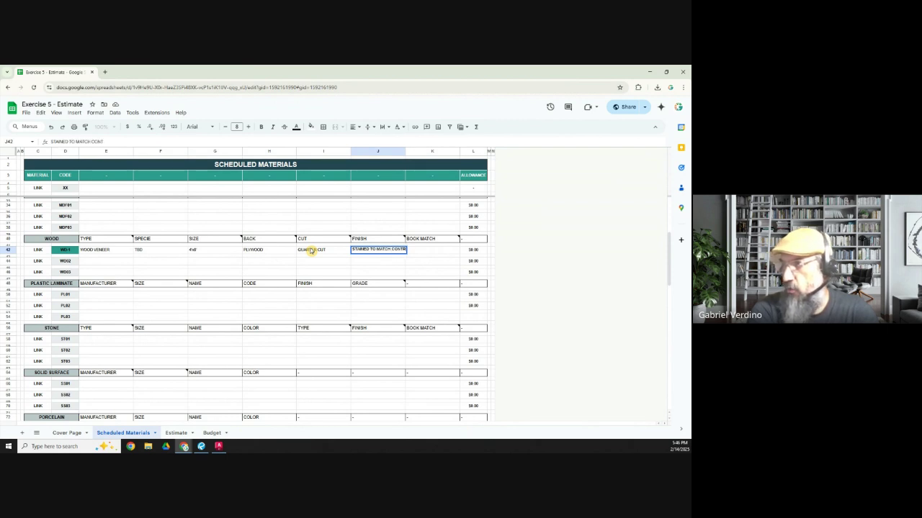
type("PLE")
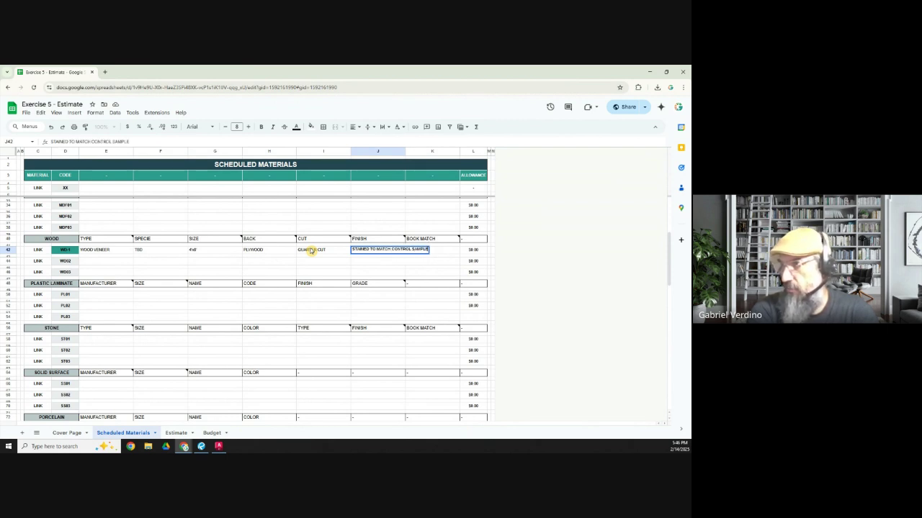
key("Tab")
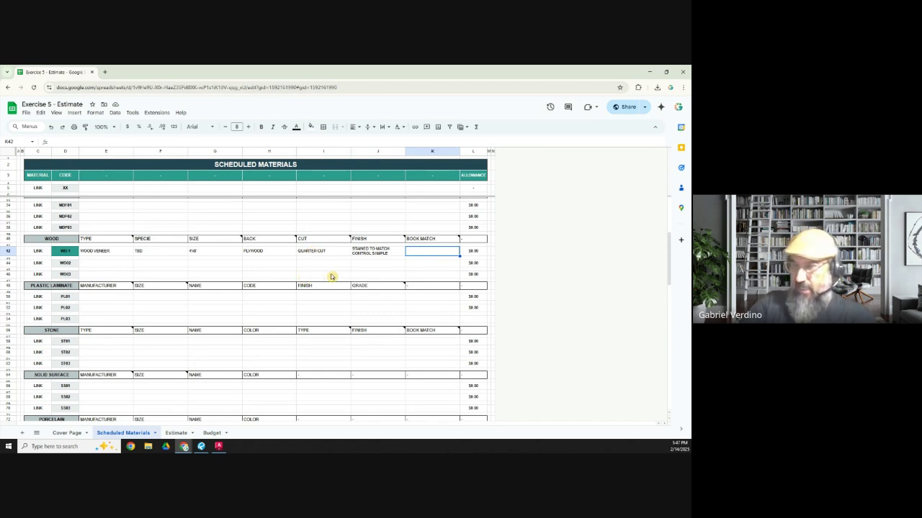
- Set the WD-1 material's book match to NO
left_click(374, 254)
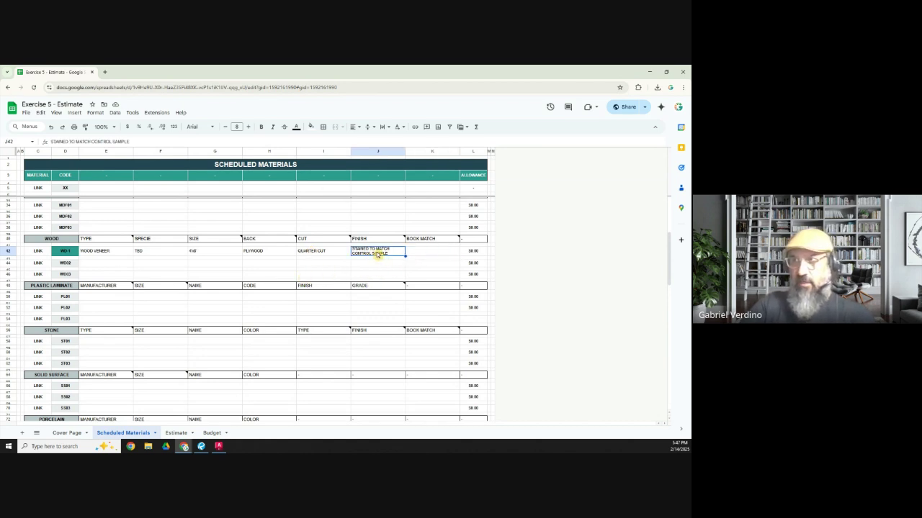
left_click(425, 254)
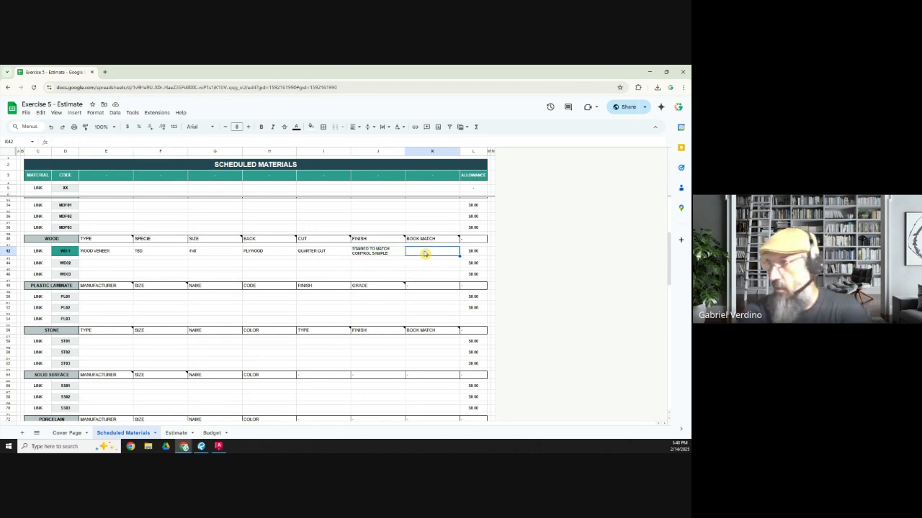
type("NO")
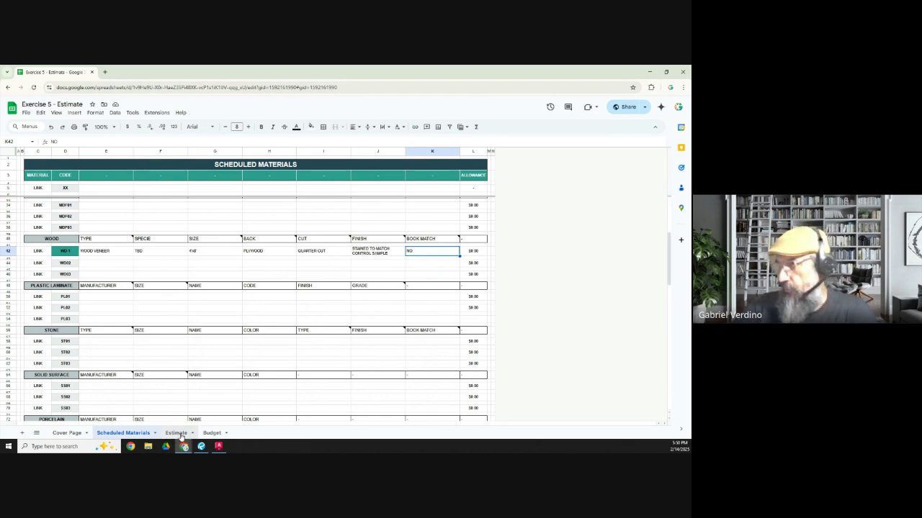
- In the estimate's north wall WALL PANEL row, set the code to WD-1, the core to PLYWOOD and the finish to "-"
left_click(177, 433)
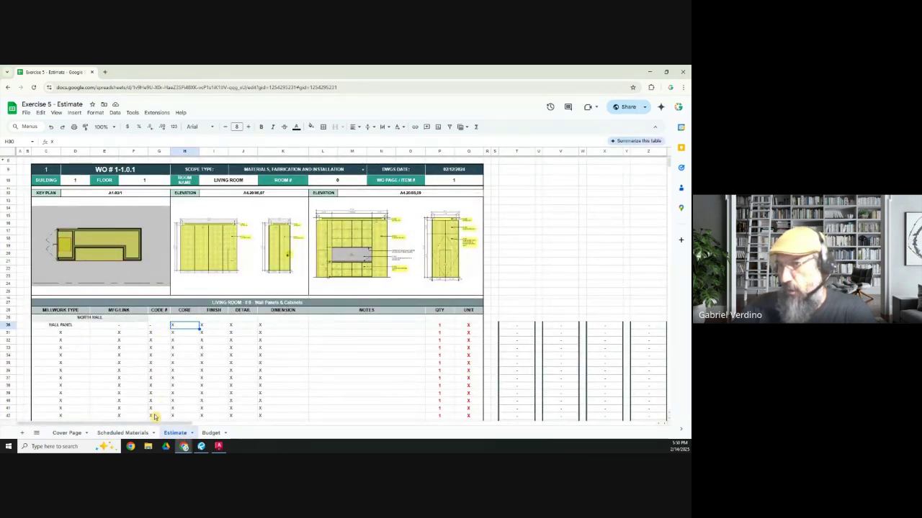
left_click(157, 328)
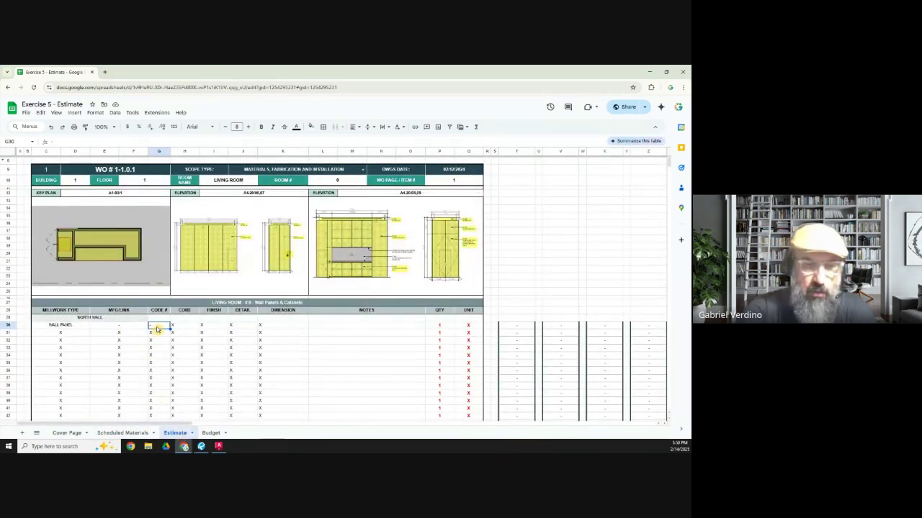
type("WO-1")
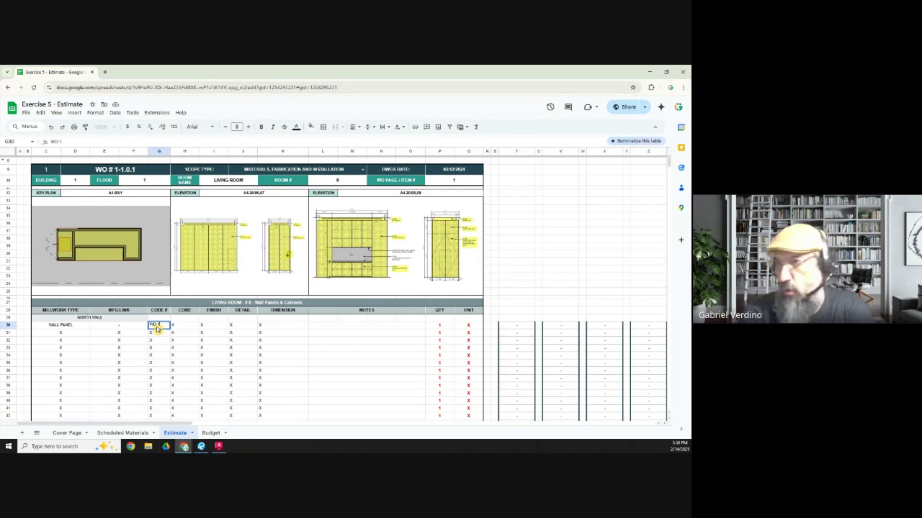
key("Tab")
type("PL")
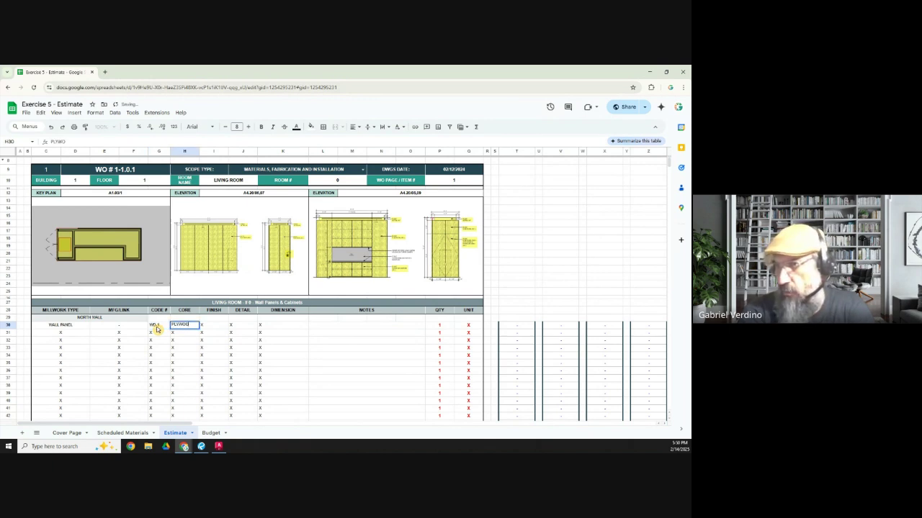
key("Tab")
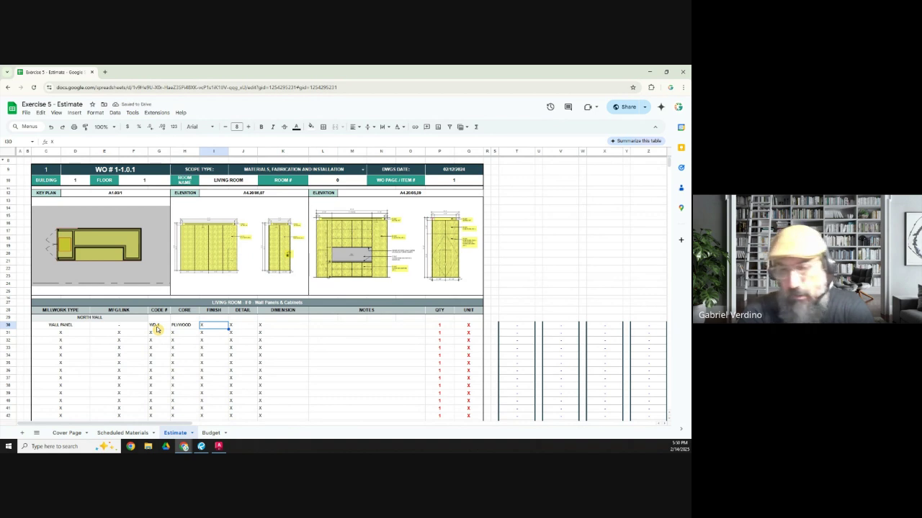
key("BackSpace")
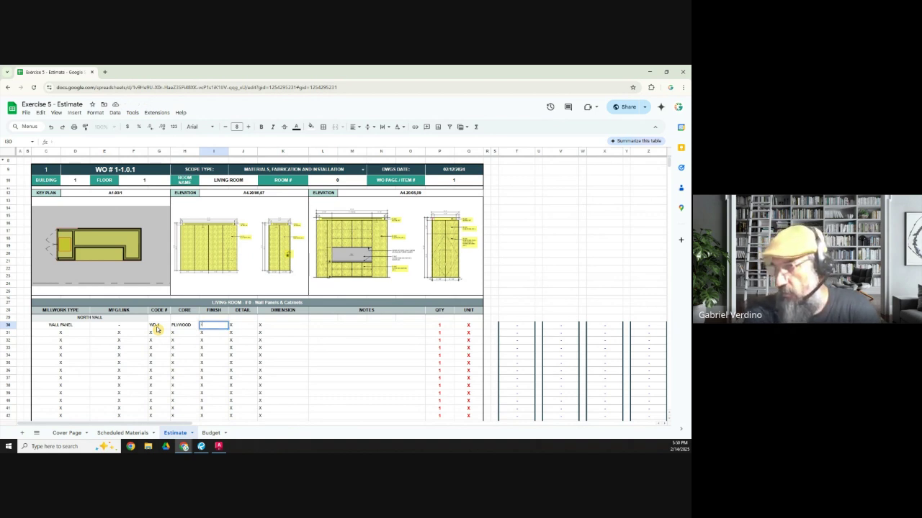
type("-")
key("Tab")
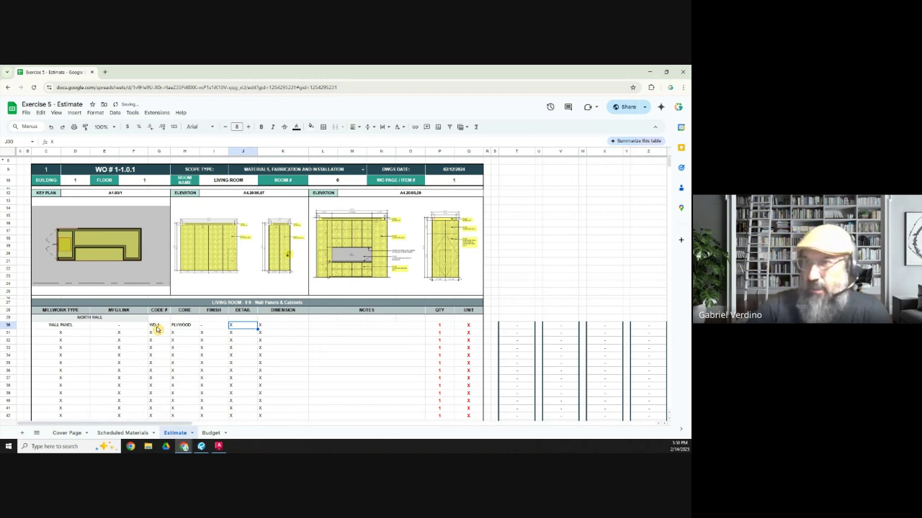
- Check the WD-1 finish in the scheduled materials, and set the north wall panel's detail to "-" in the estimate
left_click(127, 434)
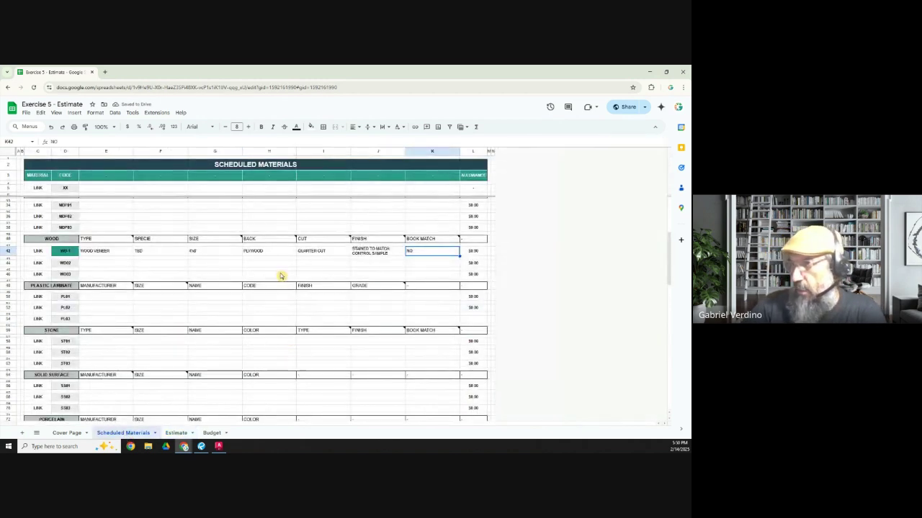
left_click(363, 253)
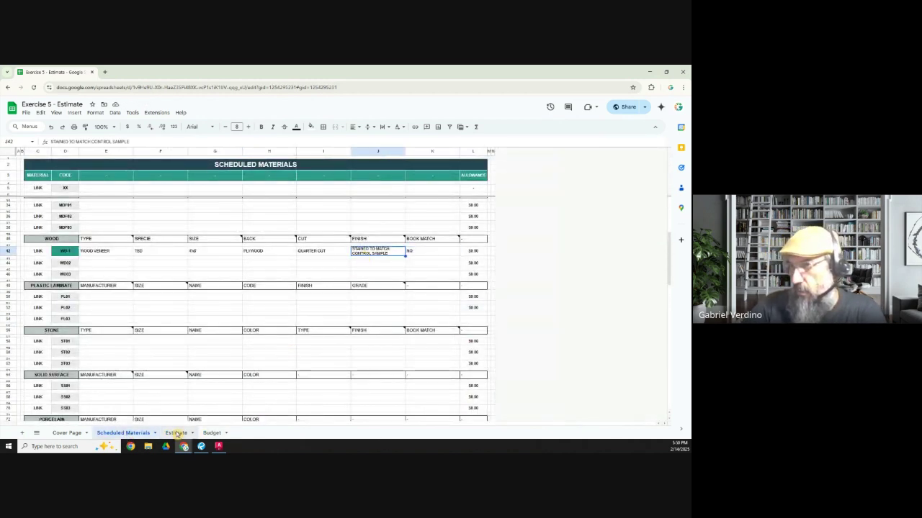
left_click(176, 434)
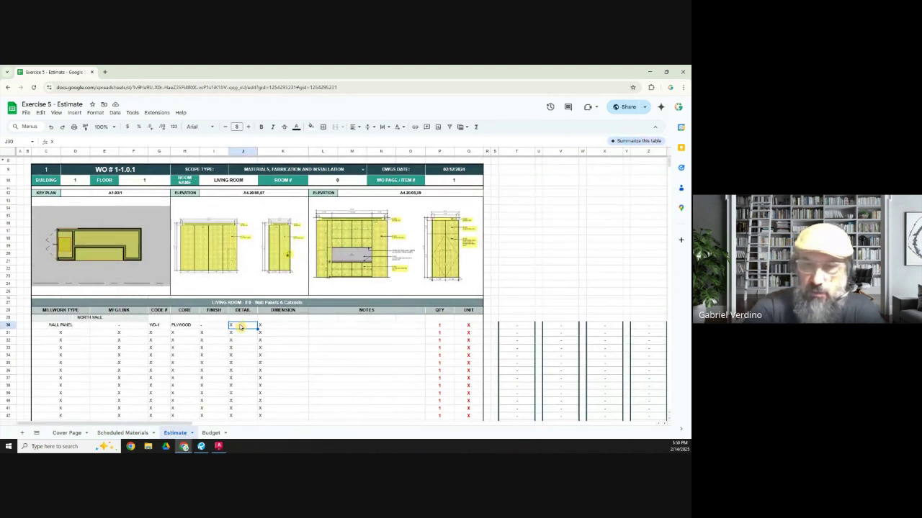
type("-")
key("Tab")
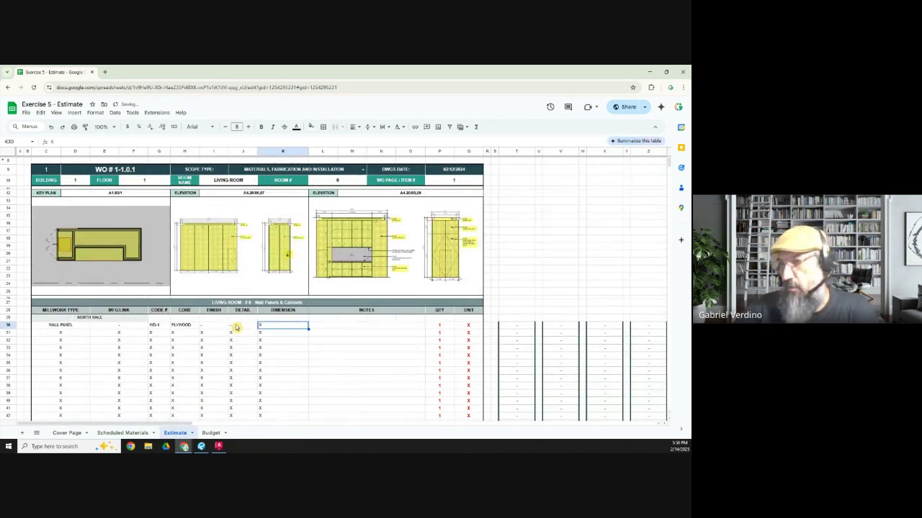
- In Revu, examine the panel widths and heights in the Living Millwork north elevation on sheet A4.20, and return to the estimate spreadsheet
left_click(203, 447)
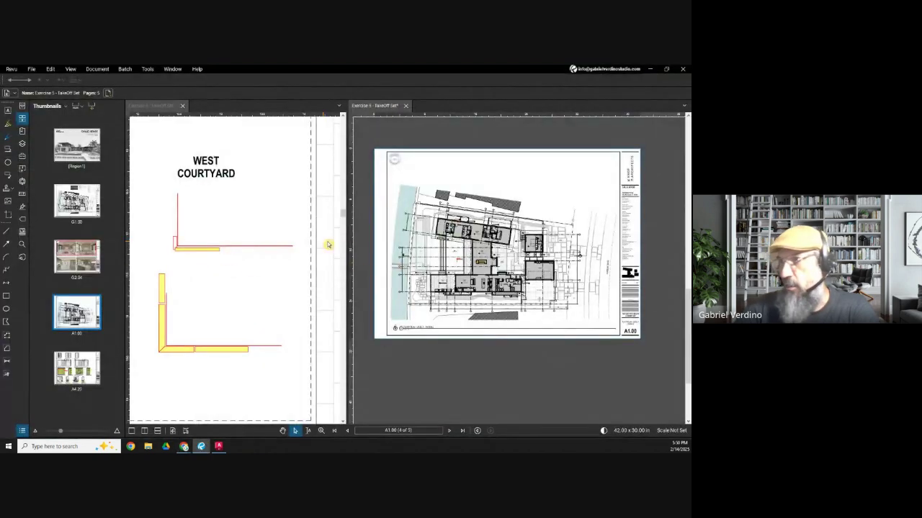
left_click_drag(347, 197, 486, 204)
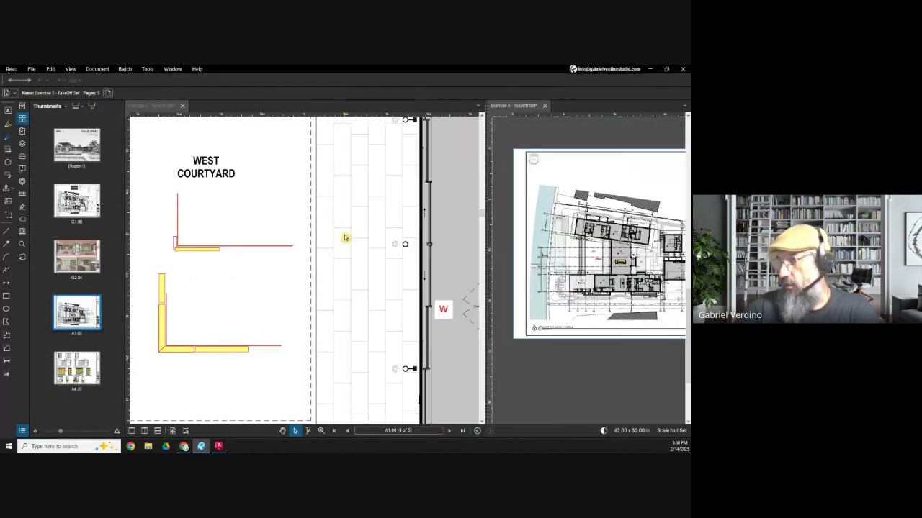
scroll(345, 240, "down", 7)
left_click(77, 367)
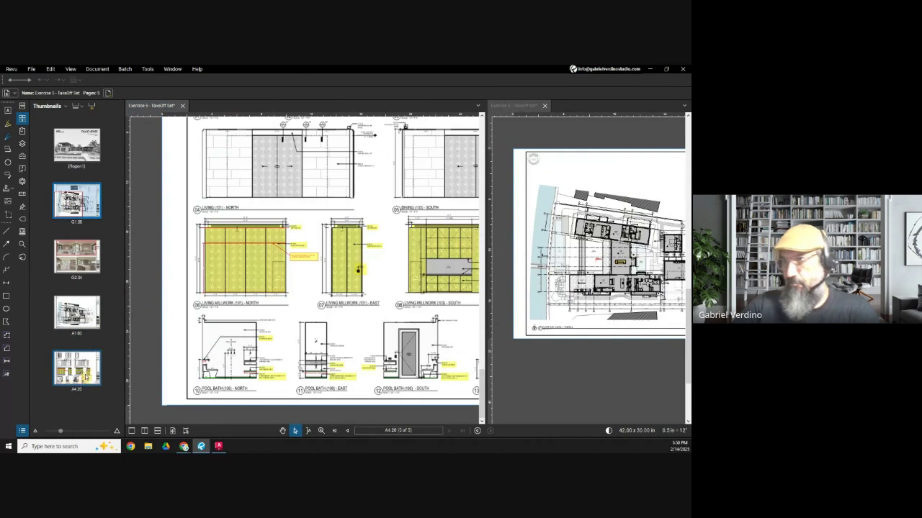
scroll(230, 291, "up", 4)
scroll(230, 291, "up", 2)
scroll(229, 292, "down", 2)
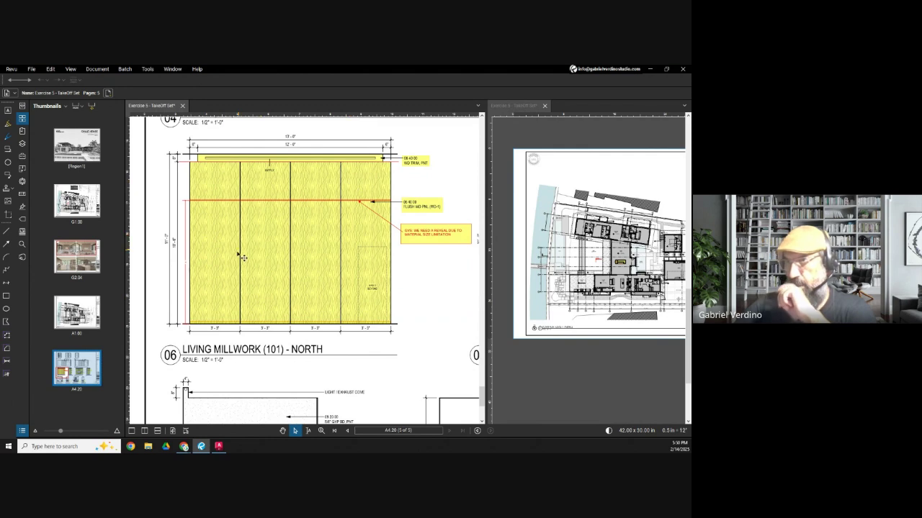
scroll(193, 336, "up", 2)
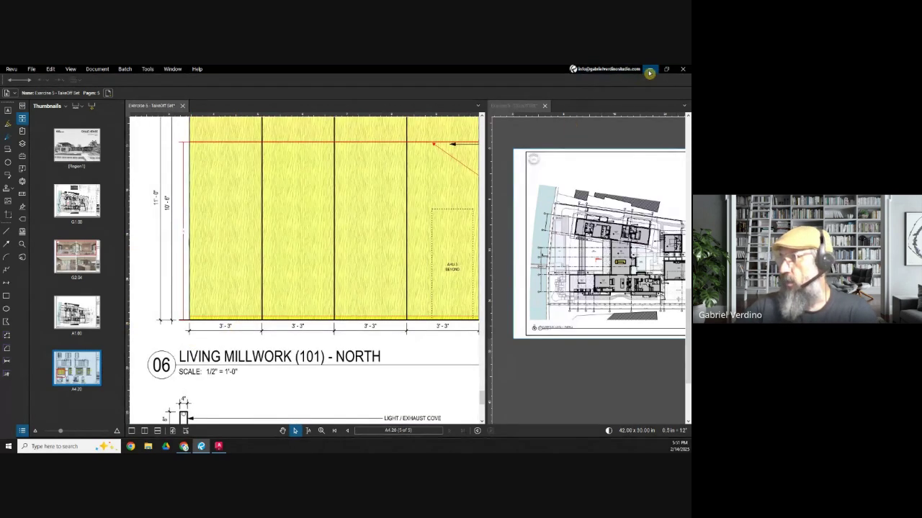
scroll(227, 230, "up", 4)
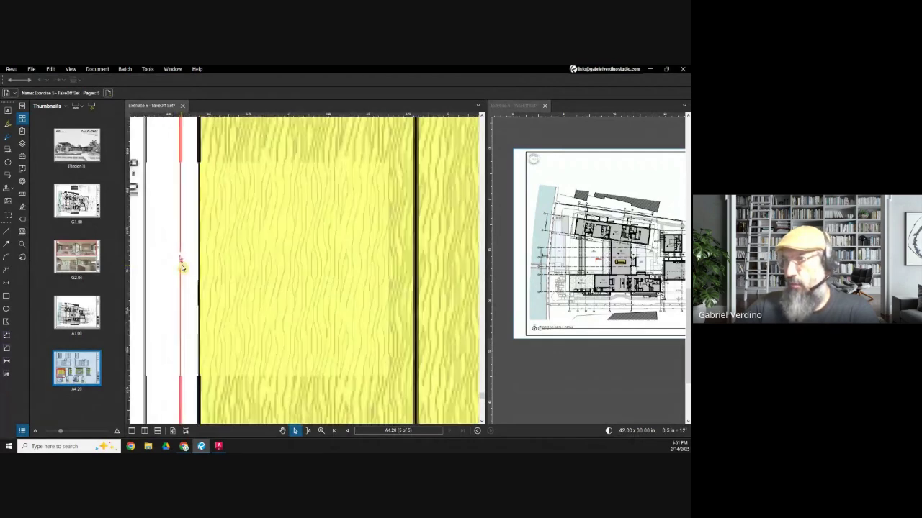
left_click(650, 68)
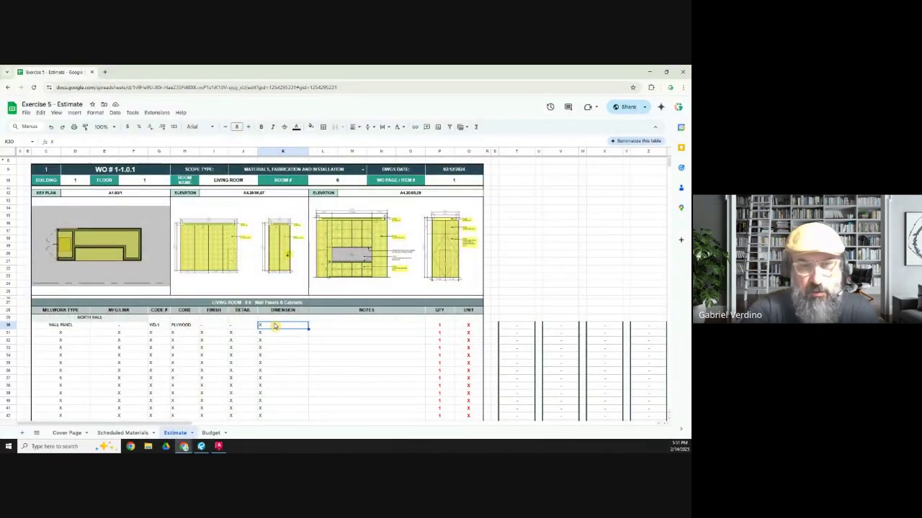
- Set the north wall panel's dimension to 39"W x 95"H x 3/4"T and its notes to VENEERED WALL PANEL ON Z-CLIPS
type("39\"W x 95\"H x 3/4\"T")
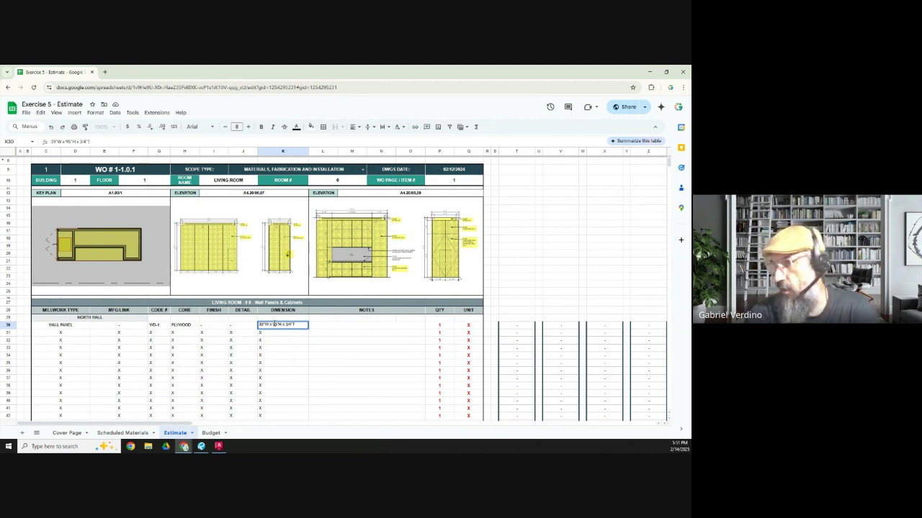
key("Tab")
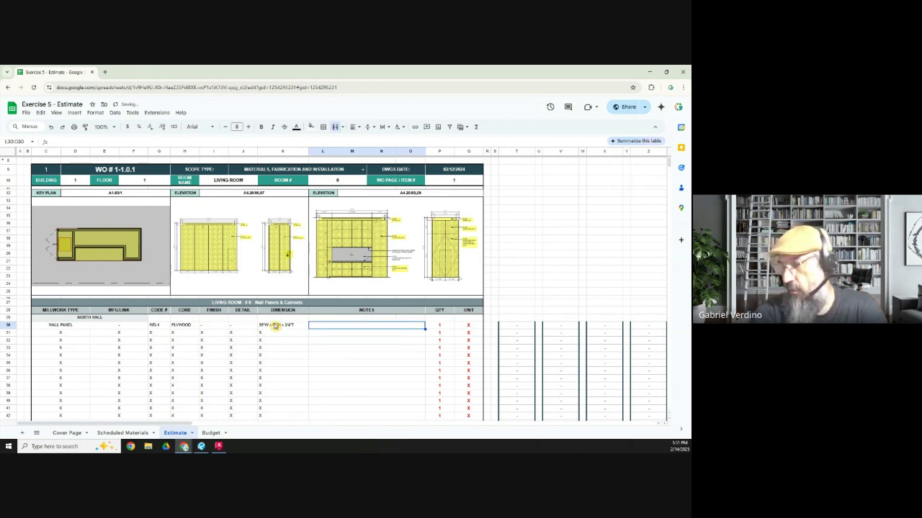
type("VENE")
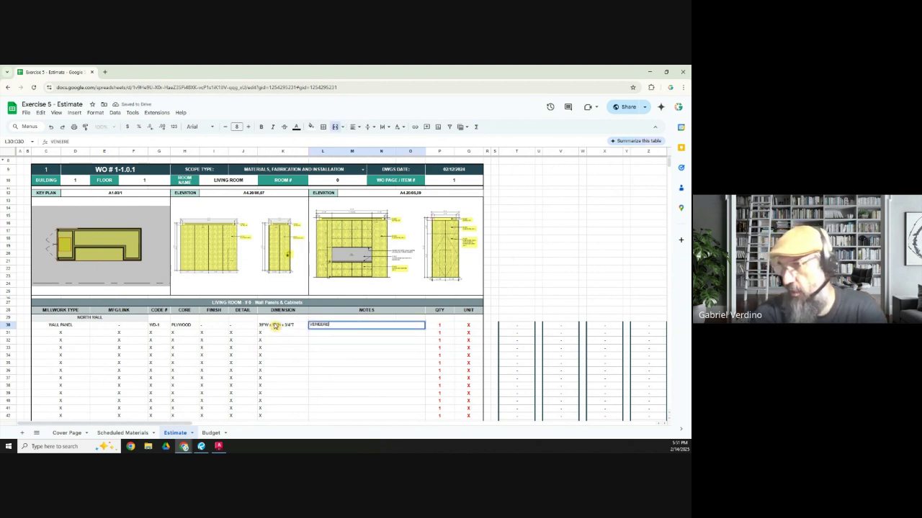
type("ERED WALL PANEL")
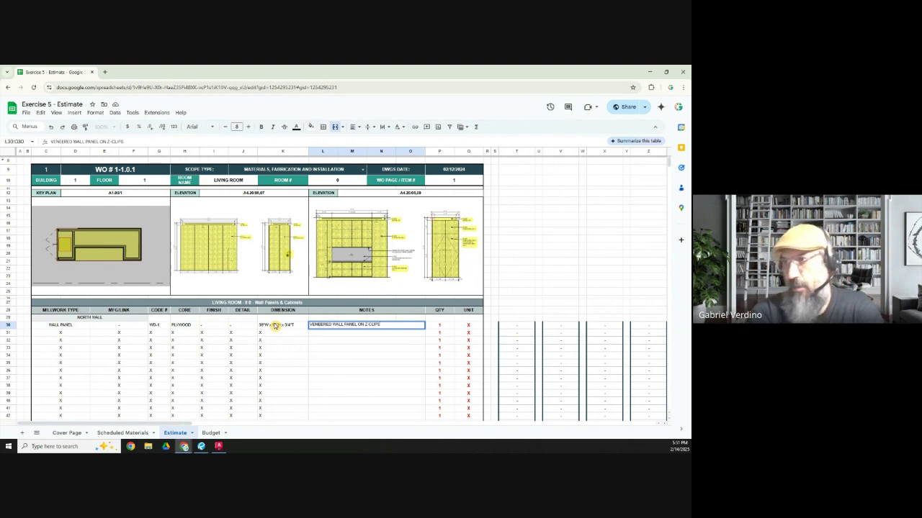
type("ON Z-CLIPS")
key("Tab")
- Set the north wall panel's quantity to 4 and its unit to EA
type("4")
key("Tab")
type("EA")
key("Tab")
left_click(439, 326)
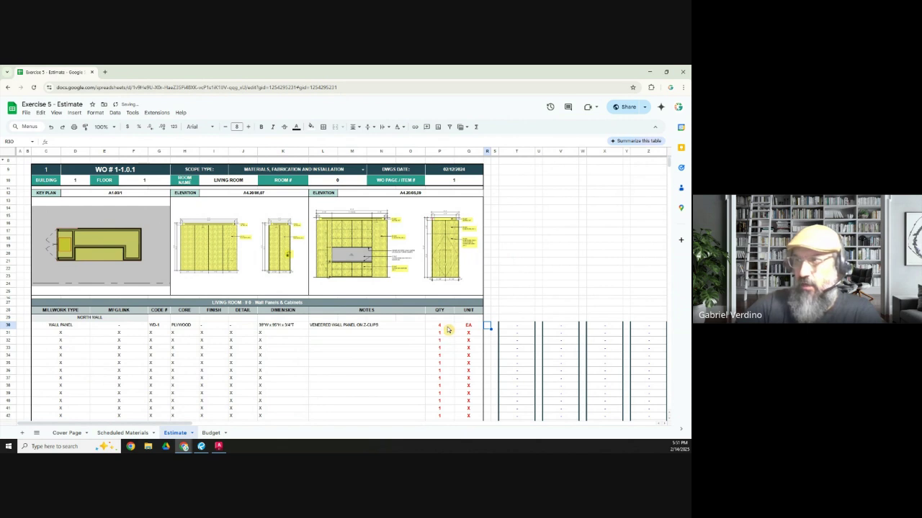
- Search the web for "z clips", view the Monarch Metal MF375 aluminum Z clip product page, and close it
left_click(104, 72)
type("Z")
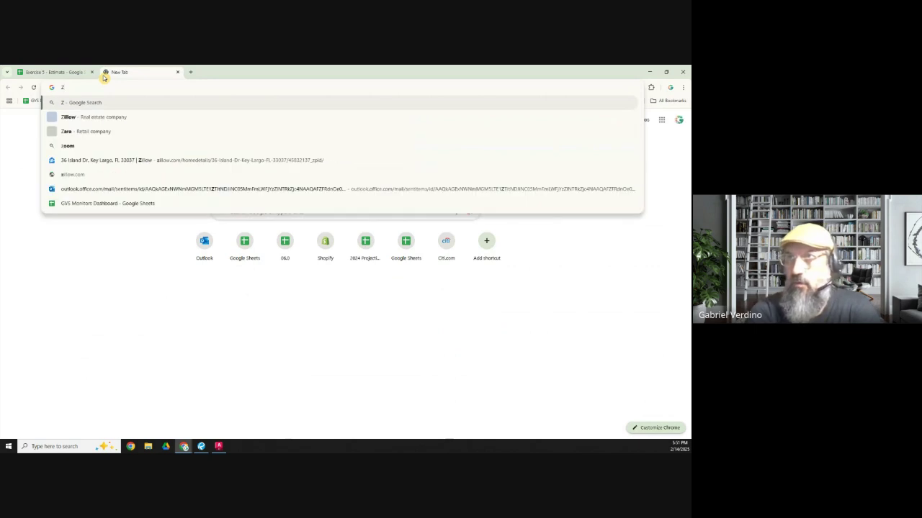
type(" clips")
key("Return")
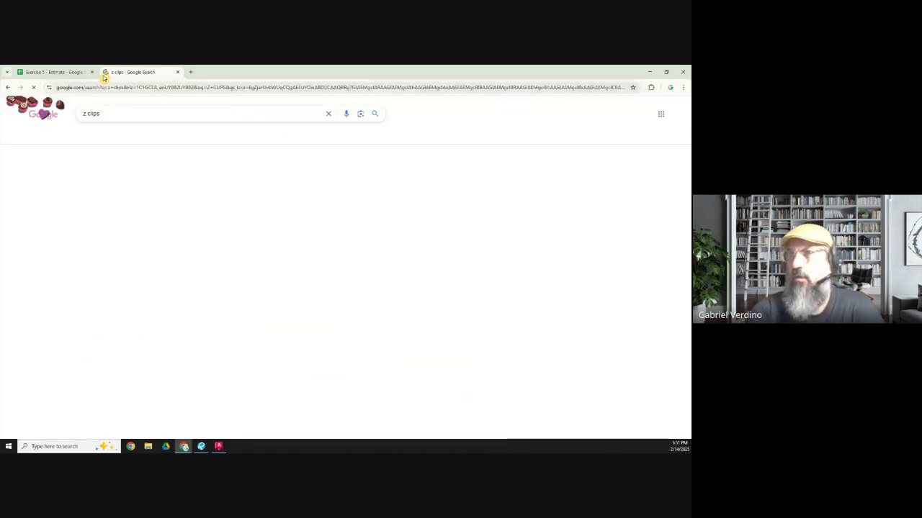
left_click(114, 206)
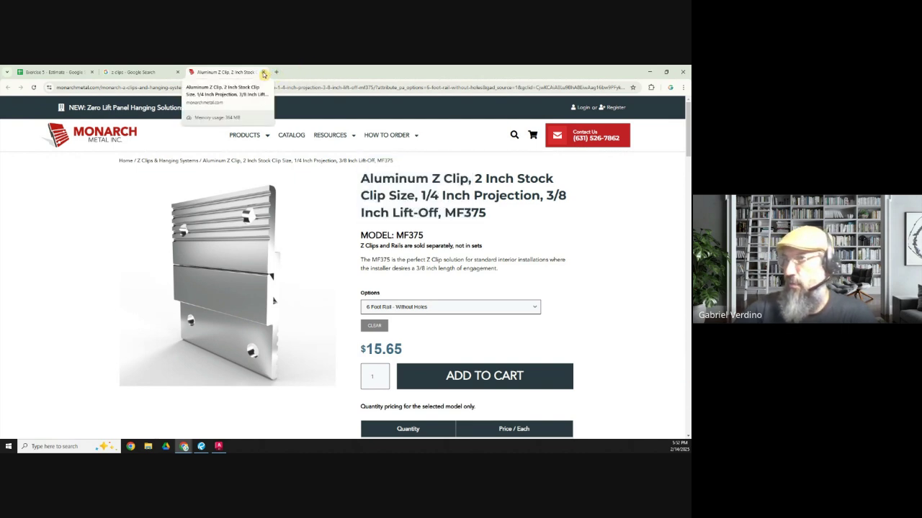
left_click(264, 73)
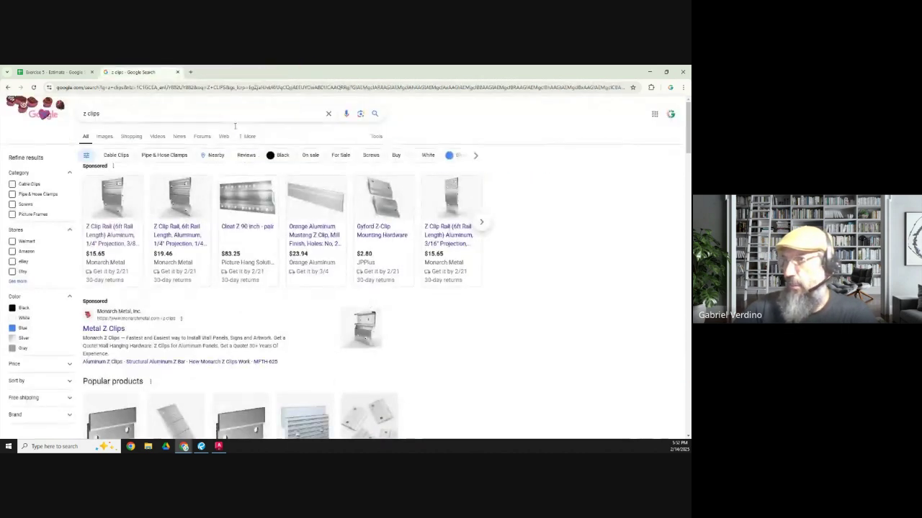
- Search the web for "z clips PLYWOOD" and browse the image results for examples of clips mounted on wood panels
scroll(176, 236, "down", 4)
scroll(176, 236, "up", 4)
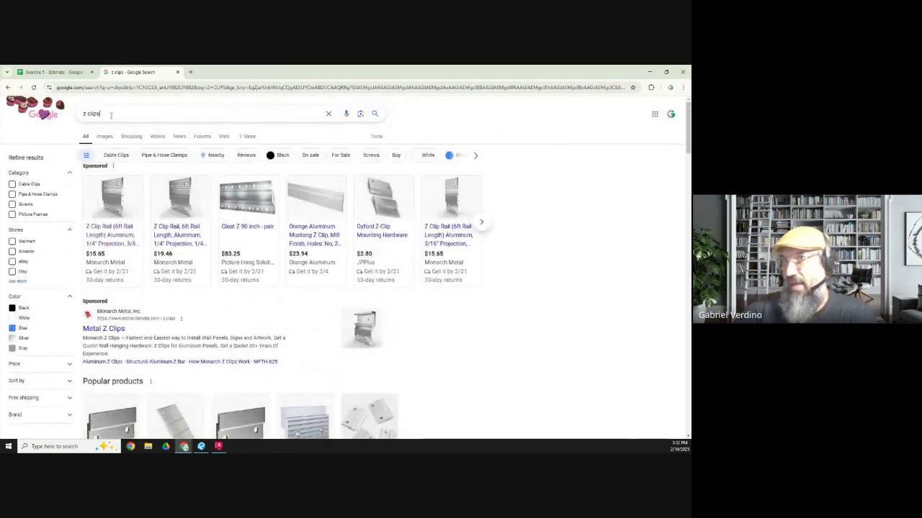
left_click(111, 113)
type("PLYWOOD")
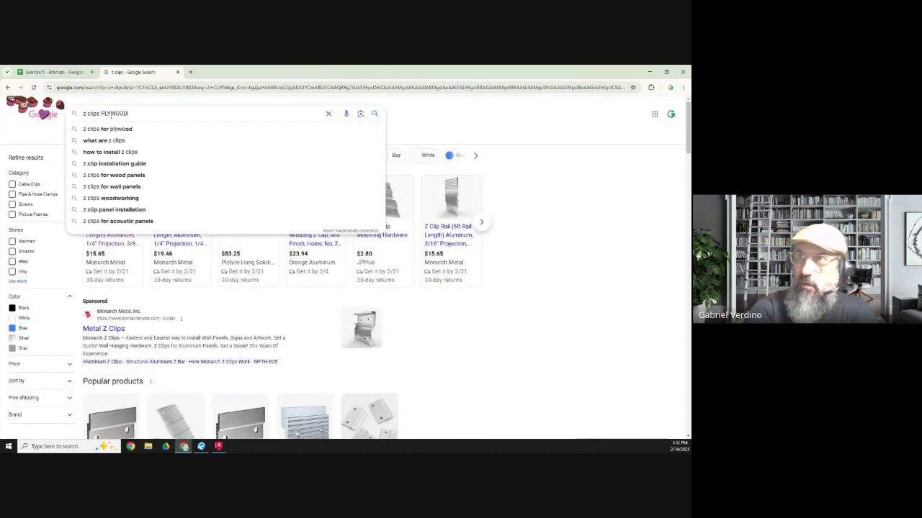
key("Return")
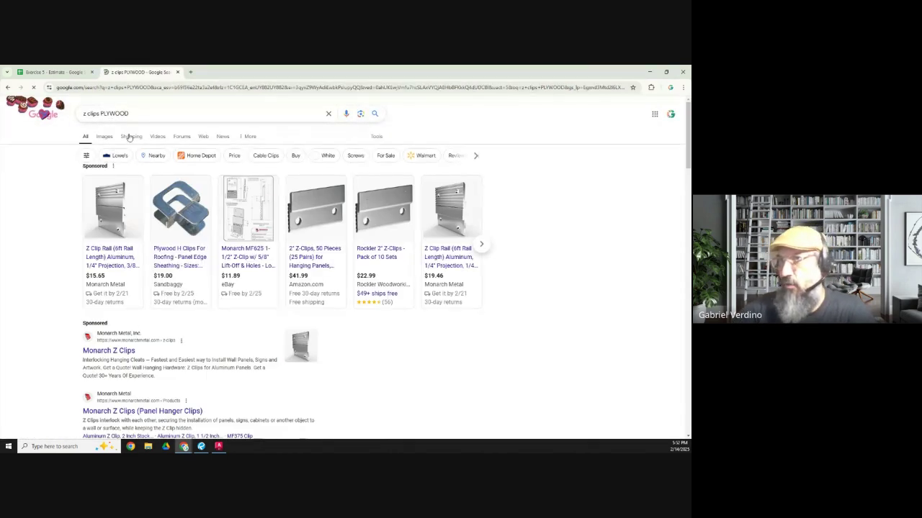
left_click(103, 138)
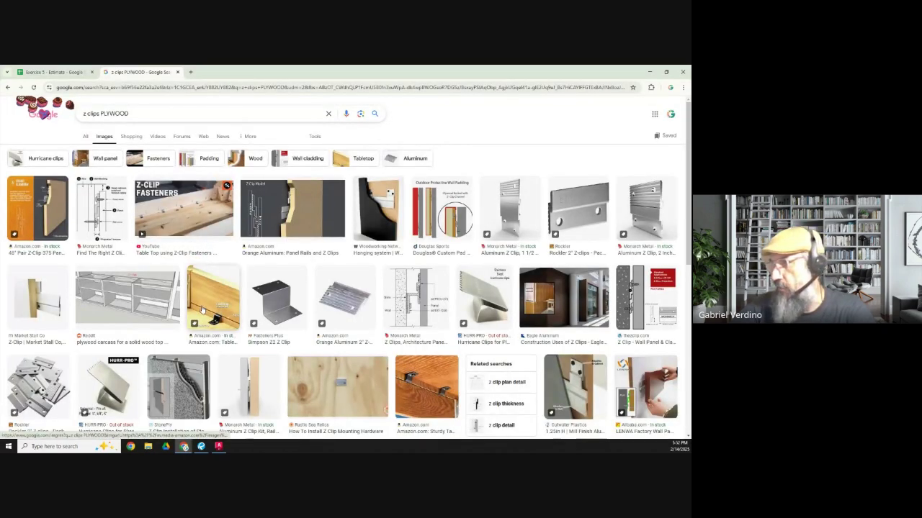
scroll(202, 309, "down", 5)
scroll(202, 309, "down", 5)
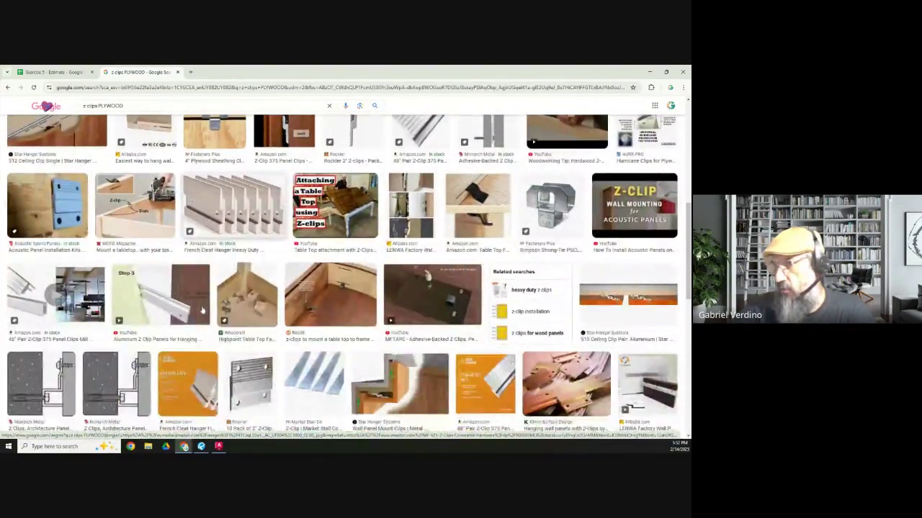
scroll(201, 310, "down", 2)
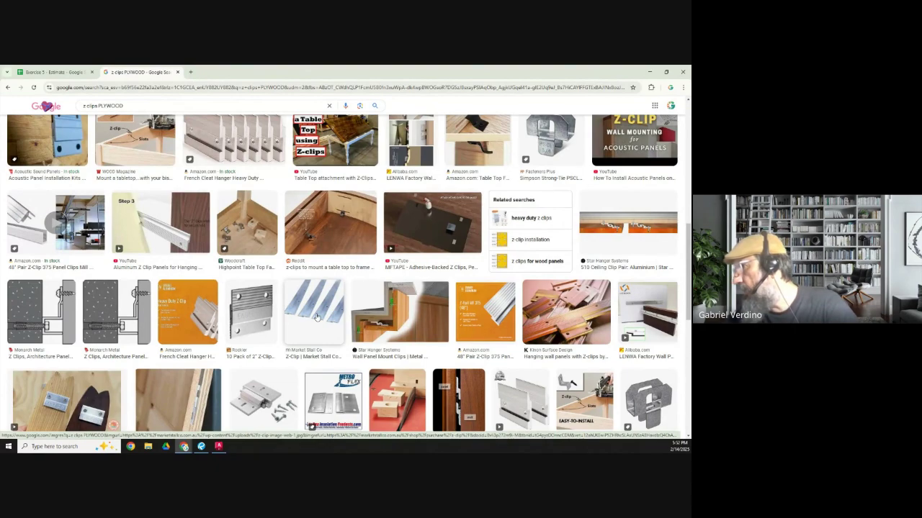
scroll(316, 319, "down", 2)
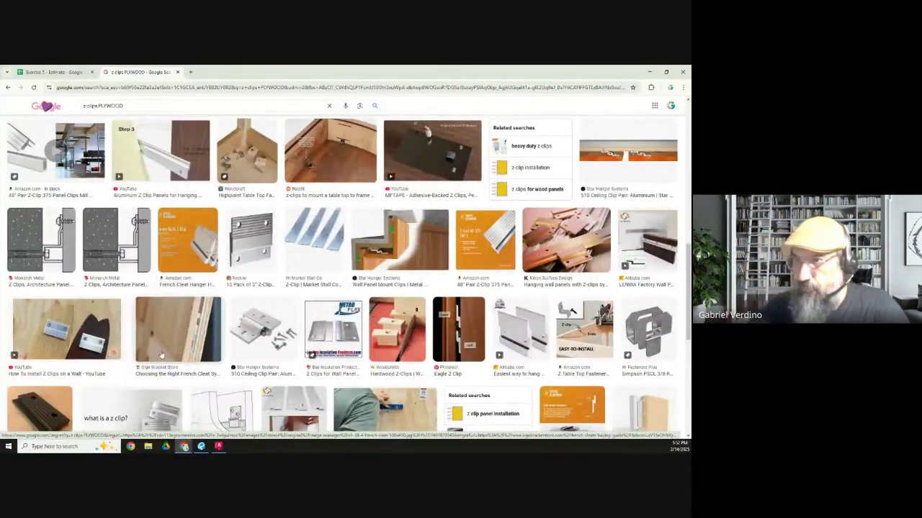
scroll(161, 356, "down", 5)
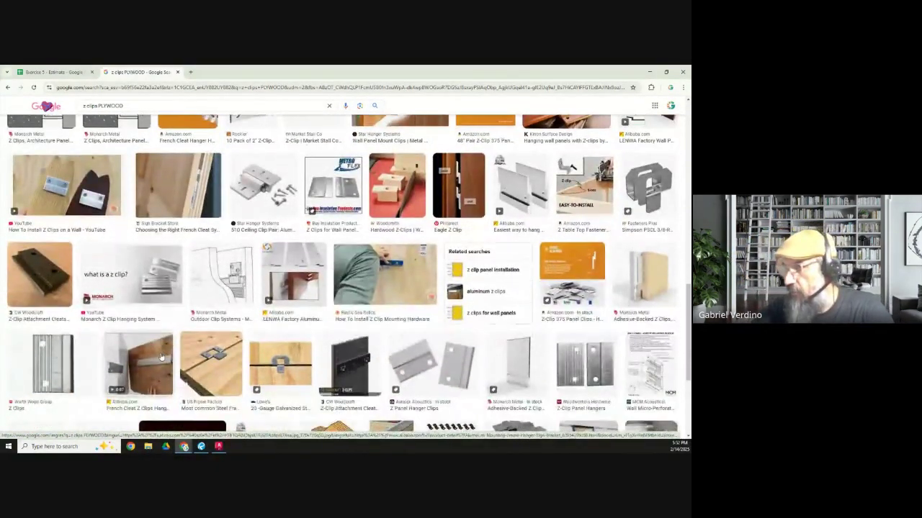
- In Revu, draw a narrow yellow polygon with a sloped lower end in the margin of sheet A4.20, and a mating polygon directly below it
key("alt+Tab")
left_click(311, 230)
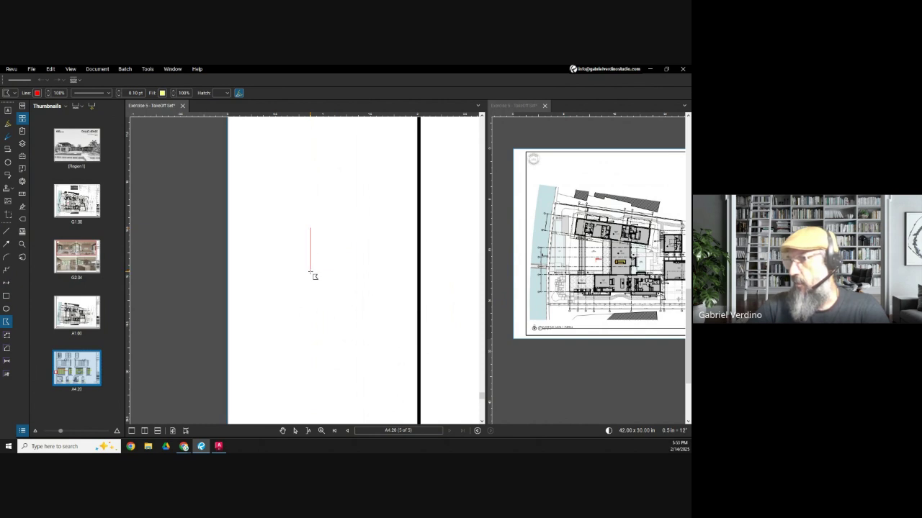
left_click(311, 230)
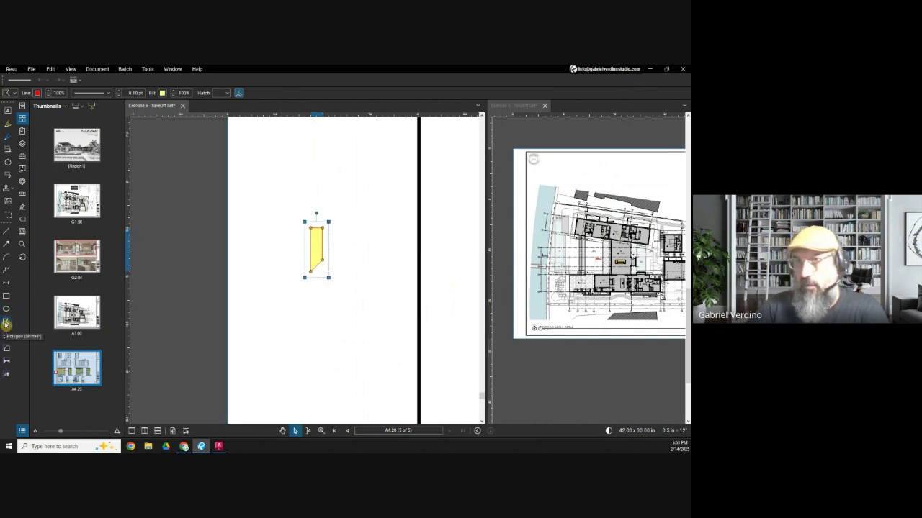
left_click(6, 323)
scroll(311, 269, "up", 2)
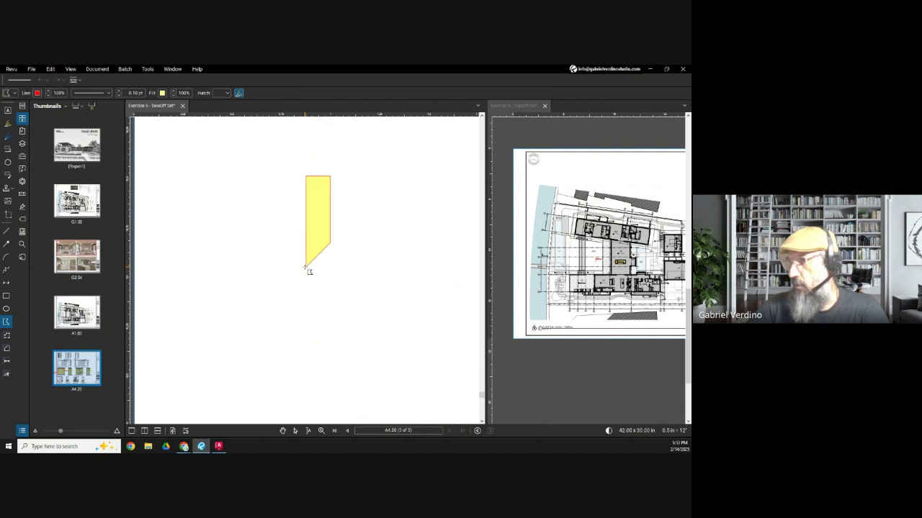
left_click(329, 244)
left_click(330, 310)
left_click(305, 311)
double_click(305, 267)
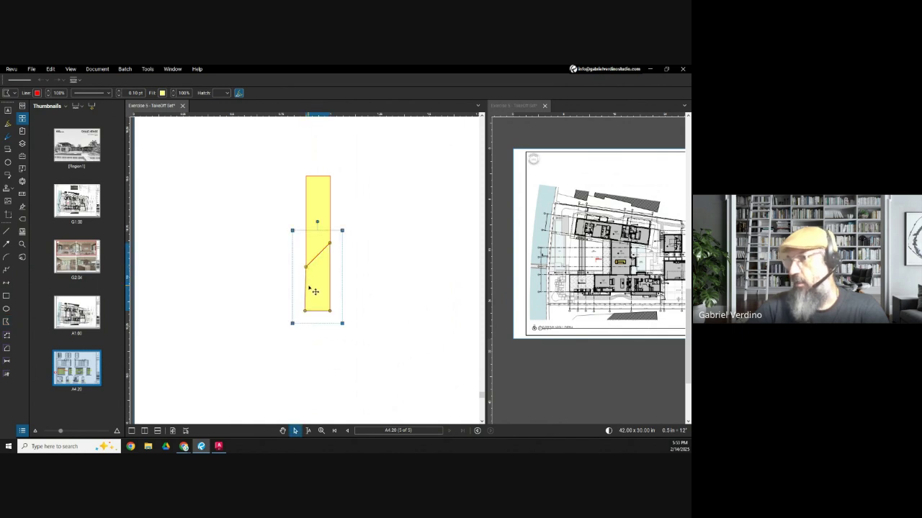
- Move the lower cleat polygon sideways in the margin and fit the upper one down onto its sloped edge
scroll(309, 287, "down", 2)
left_click_drag(310, 286, 245, 296)
left_click_drag(247, 251, 248, 270)
scroll(245, 243, "down", 2)
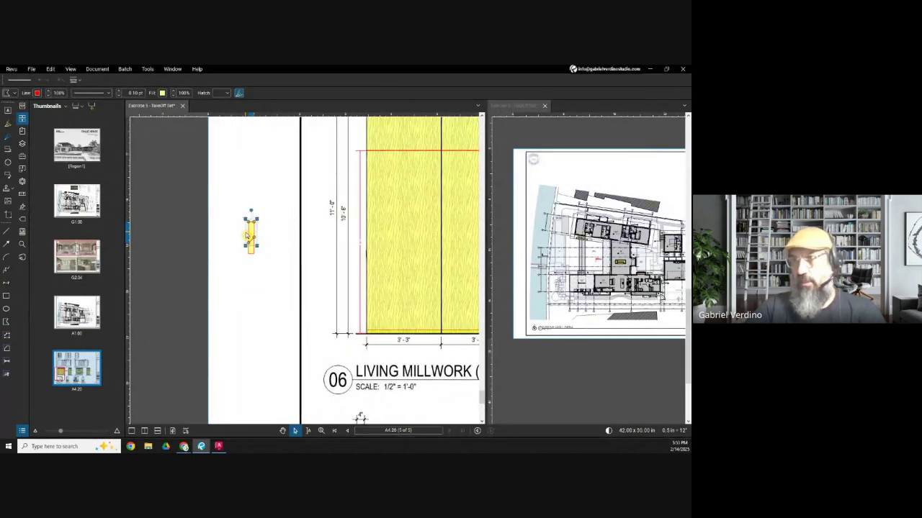
- Examine the four panels in the Living Millwork north elevation, check the "Z CLIP ON PLYWOOD" image results, and return to Revu
scroll(256, 240, "down", 2)
scroll(219, 250, "down", 1)
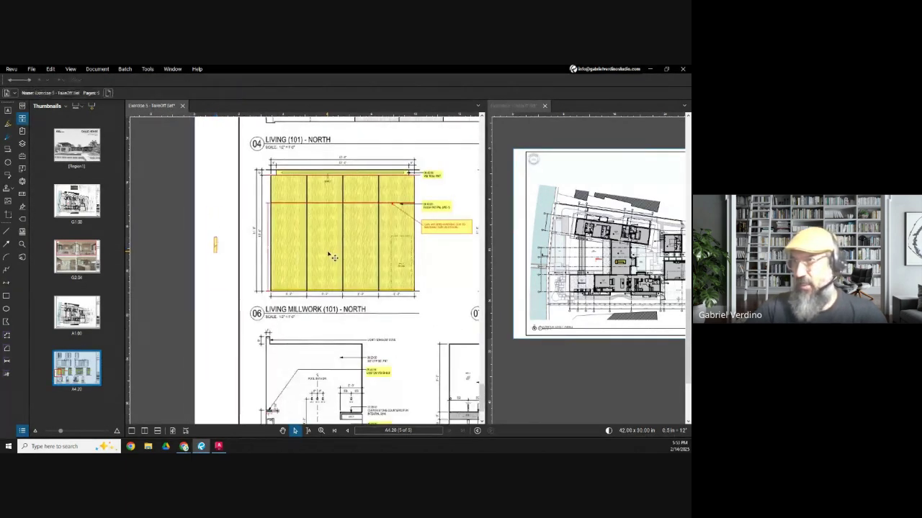
scroll(319, 226, "up", 3)
scroll(250, 237, "right", 3)
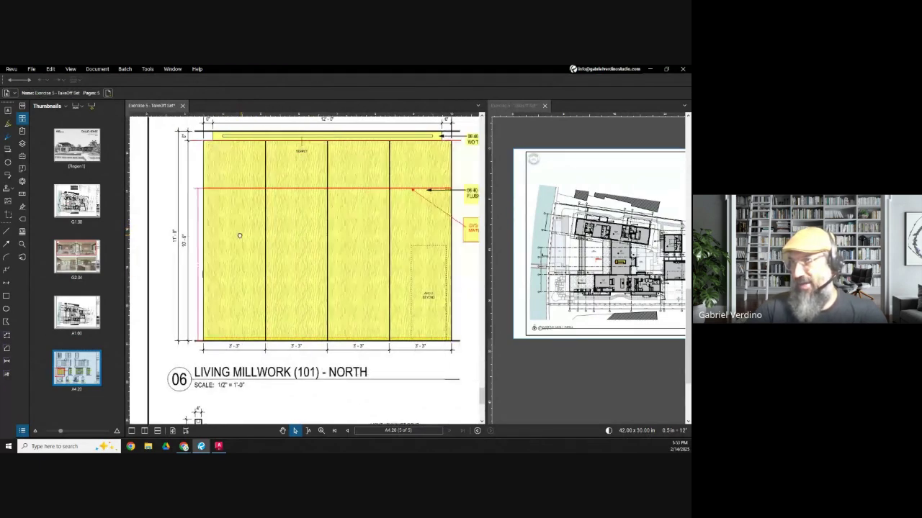
scroll(254, 223, "down", 1)
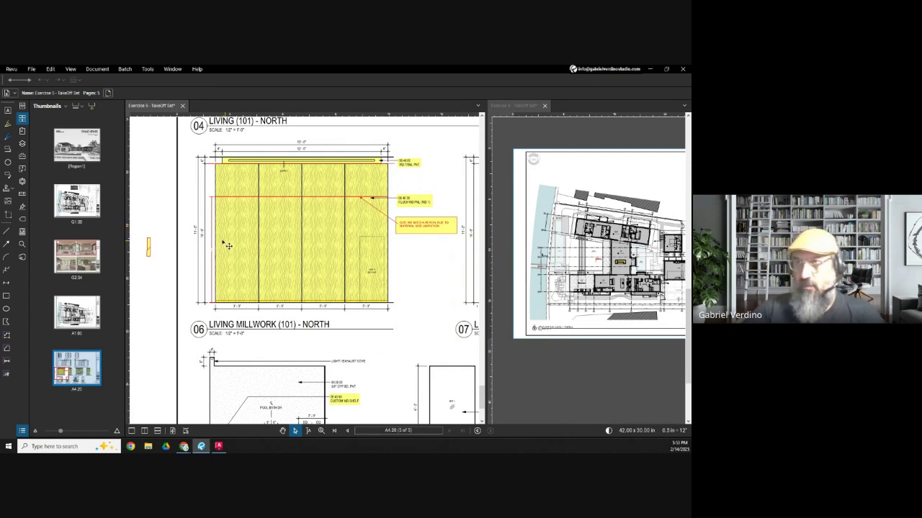
scroll(236, 242, "up", 2)
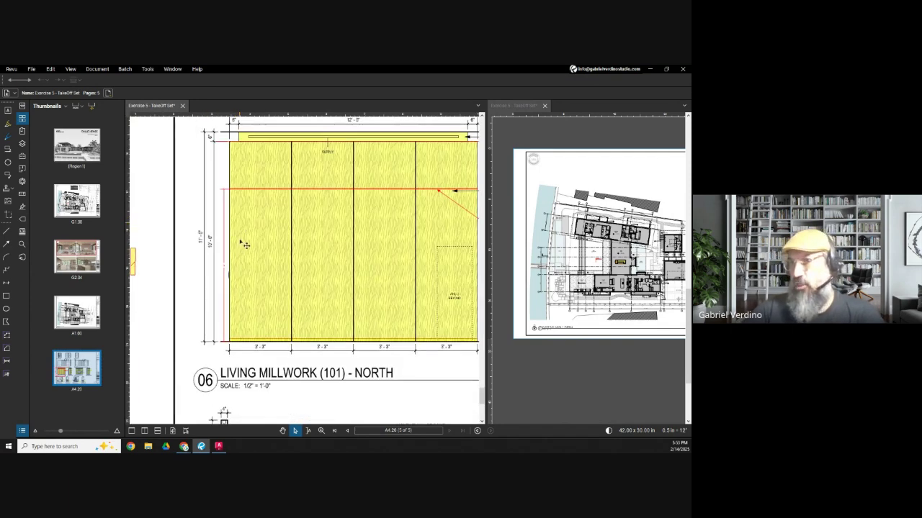
mouse_move(185, 447)
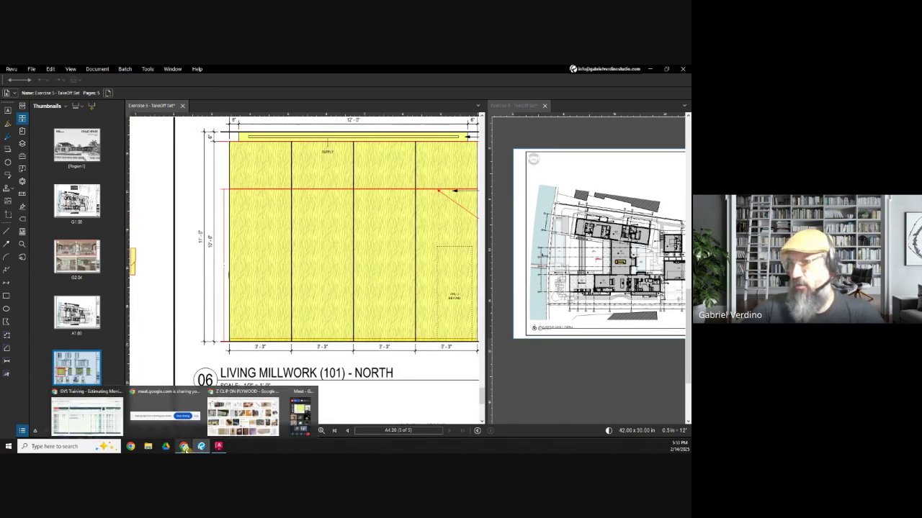
left_click(243, 414)
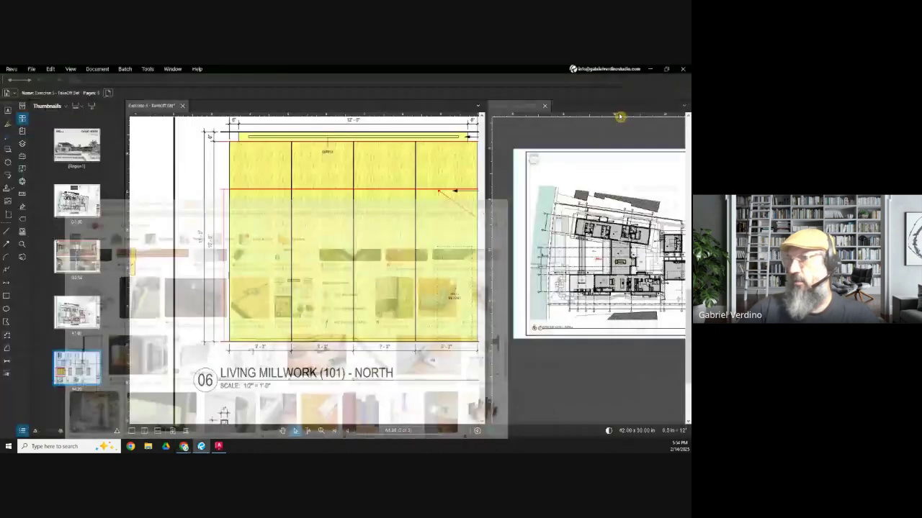
left_click(649, 72)
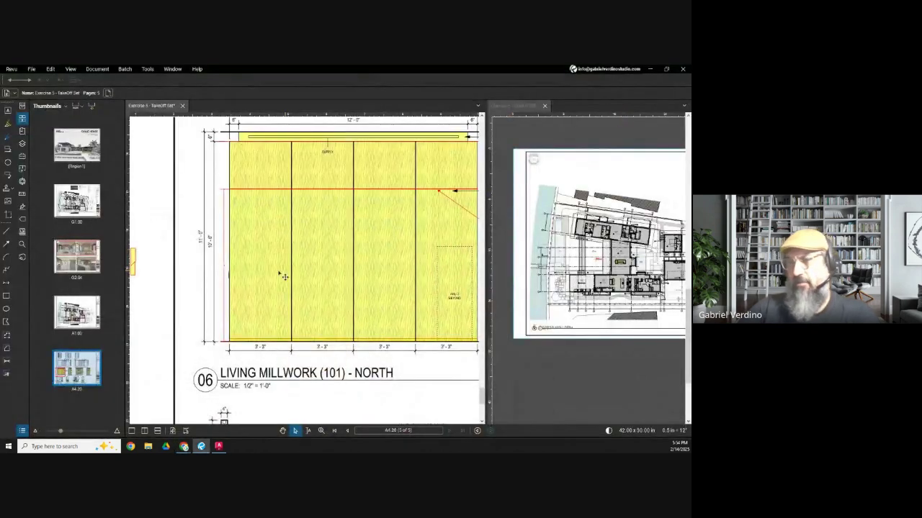
- Draw a thin yellow rectangle across all four north elevation panels, just below the red reveal line
scroll(284, 276, "down", 3)
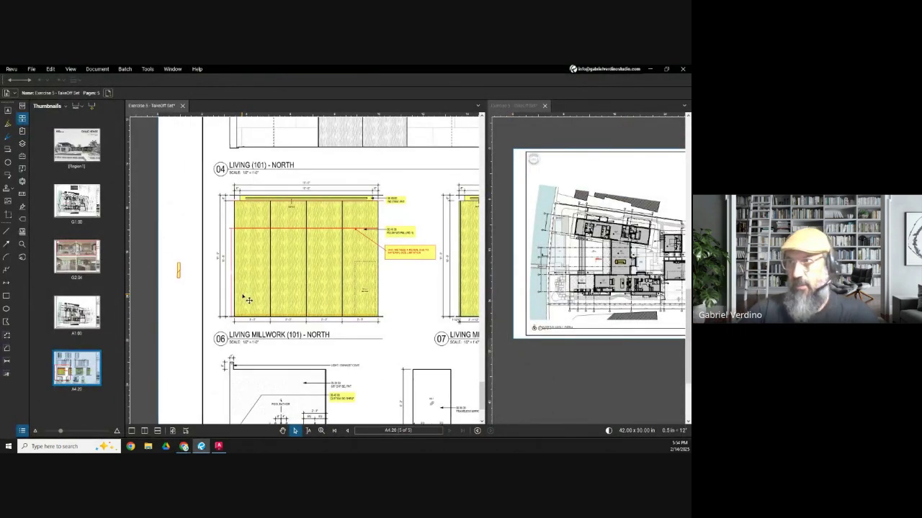
scroll(247, 300, "down", 3)
scroll(223, 288, "up", 2)
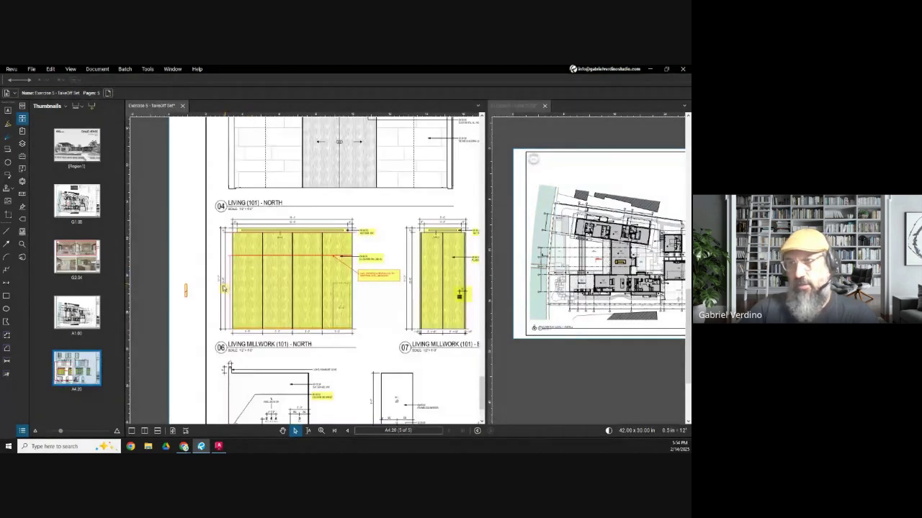
scroll(223, 288, "up", 2)
scroll(180, 297, "up", 2)
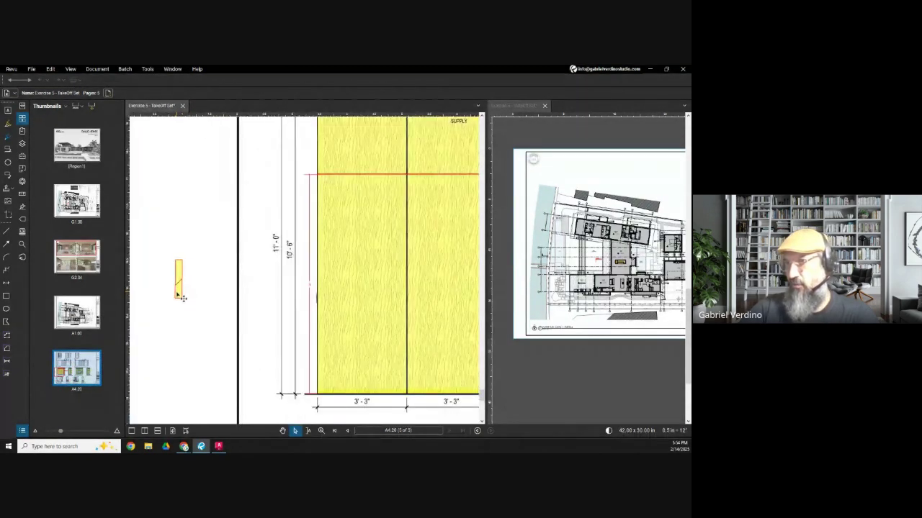
scroll(180, 292, "down", 3)
scroll(216, 237, "up", 3)
key("r")
scroll(189, 217, "down", 2)
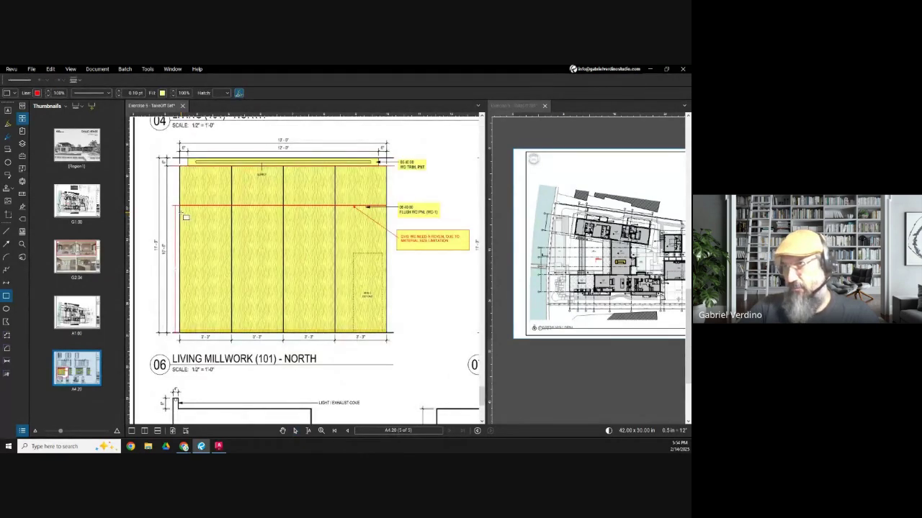
left_click_drag(182, 214, 387, 220)
- Draw two more thin strips across the four panels, one along their bottom edge and one over the red reveal line
key("r")
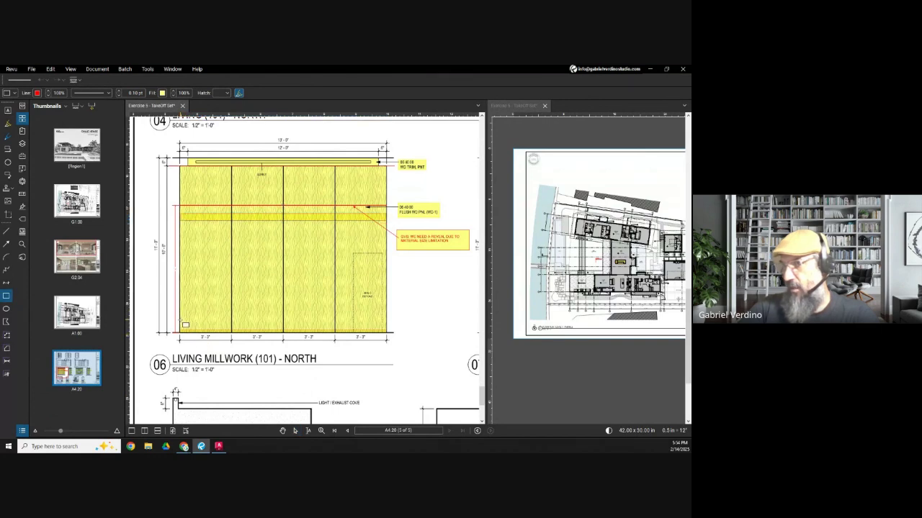
left_click_drag(180, 323, 391, 336)
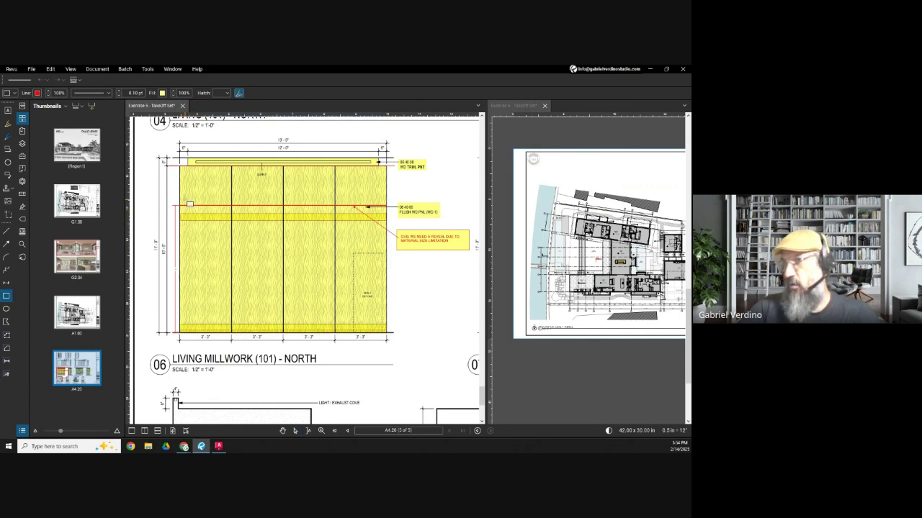
left_click_drag(180, 204, 397, 216)
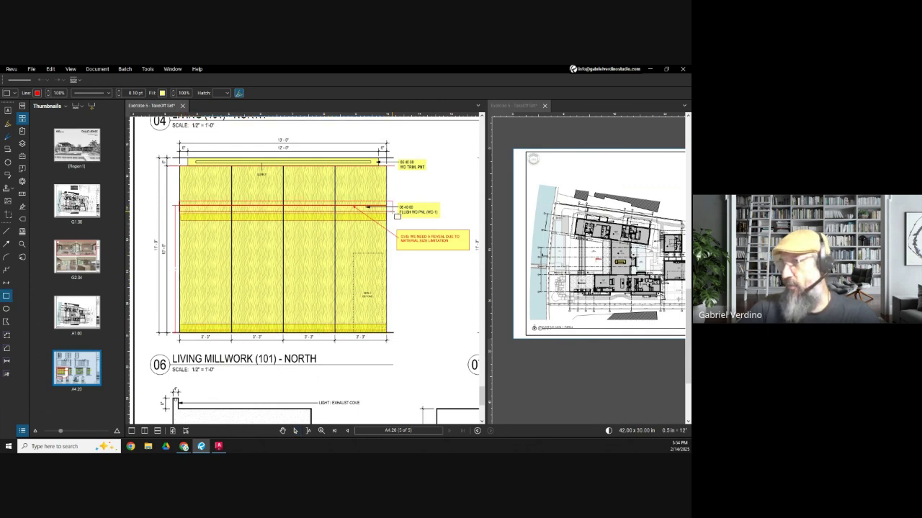
- Move the first strip down to about mid-height of the lower panels and paste a copy along the panels' top edge
left_click_drag(307, 222, 308, 273)
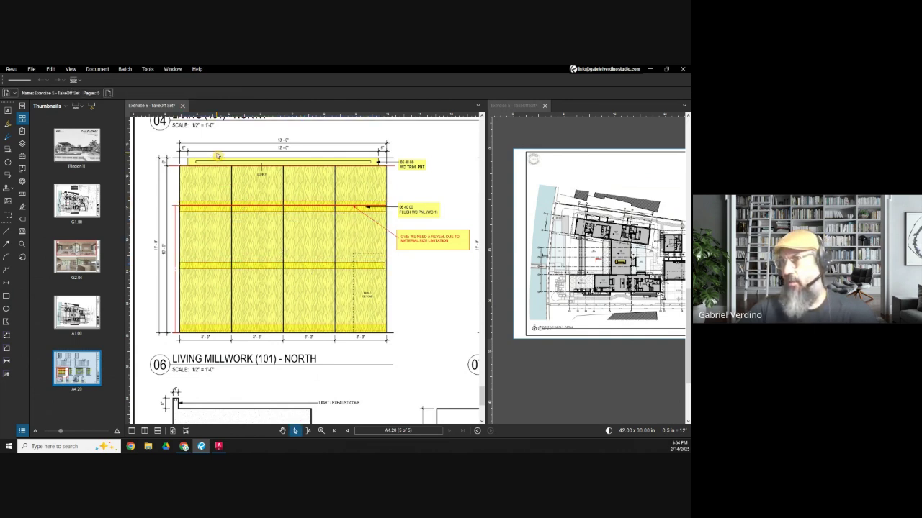
key("ctrl+v")
left_click_drag(239, 155, 206, 174)
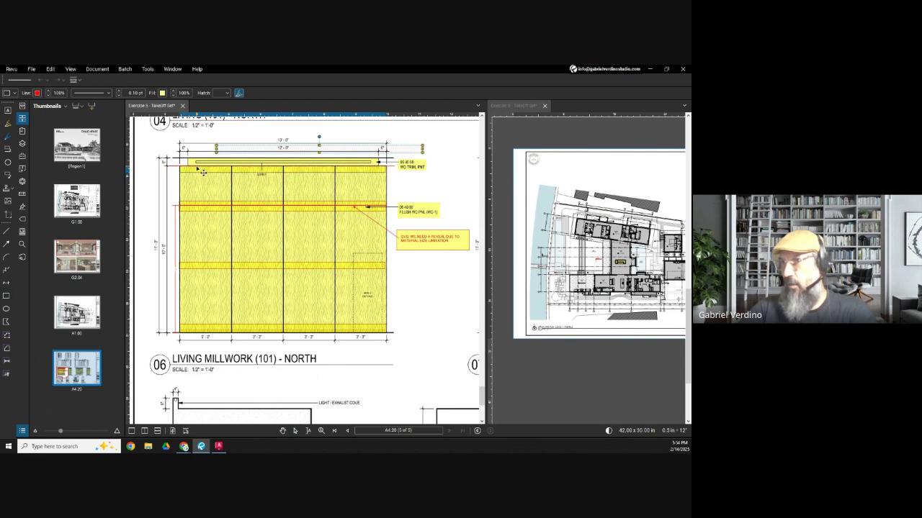
- Start a section sketch in the margin above the cleat polygons with a small upright rectangle and a vertical wall line
scroll(251, 224, "up", 4)
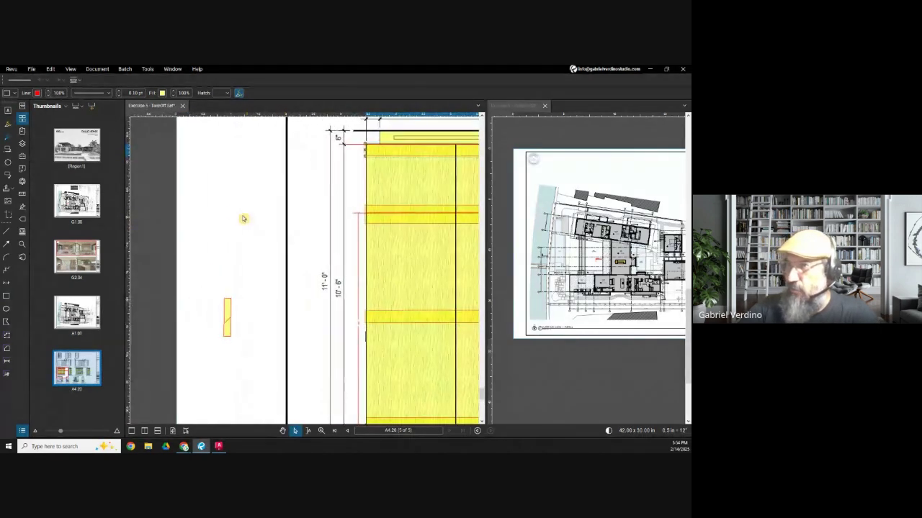
left_click_drag(229, 188, 237, 217)
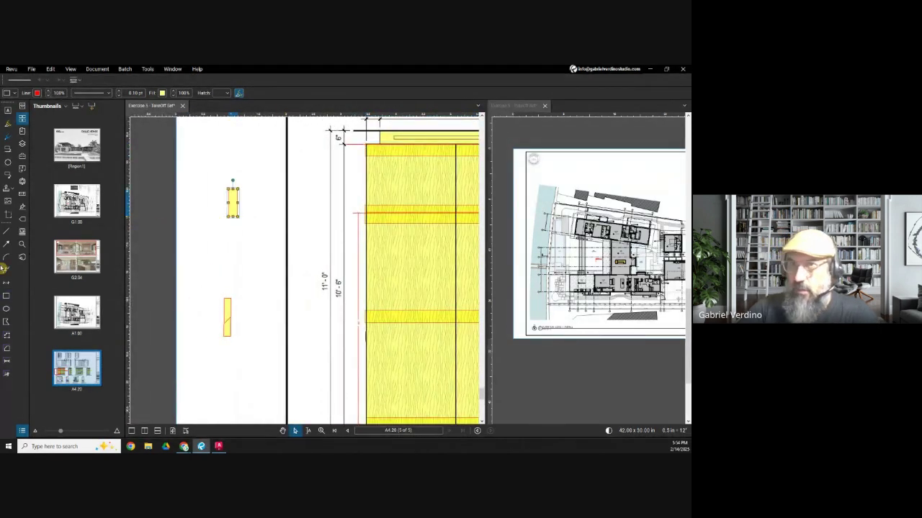
left_click(6, 230)
mouse_move(225, 181)
left_mouse_down()
mouse_move(225, 278)
mouse_move(224, 268)
left_mouse_up()
scroll(230, 203, "up", 3)
- Place the small rectangle against the wall line as a backing strip and draw a taller panel rectangle against its outer face
key("Escape")
left_click(239, 211)
mouse_move(240, 211)
left_mouse_down()
mouse_move(213, 264)
mouse_move(238, 220)
mouse_move(230, 169)
left_mouse_up()
scroll(422, 122, "up", 1)
key("r")
scroll(219, 283, "up", 3)
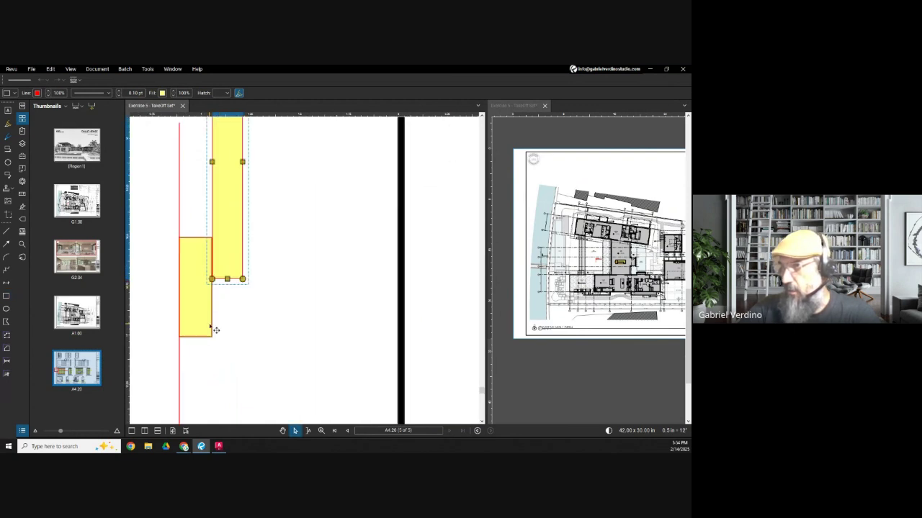
- Draw a second panel rectangle below the first and nudge it up to leave a narrow reveal gap over the backing strip
left_click_drag(212, 326, 211, 260)
key("r")
left_click_drag(216, 219, 246, 386)
scroll(240, 304, "down", 3)
scroll(247, 262, "up", 3)
key("Escape")
left_click(220, 214)
key("Up")
key("Up")
key("Up")
key("Escape")
- Try to draw a small rectangle at the reveal gap between the two panel rectangles, and delete it
scroll(250, 232, "up", 2)
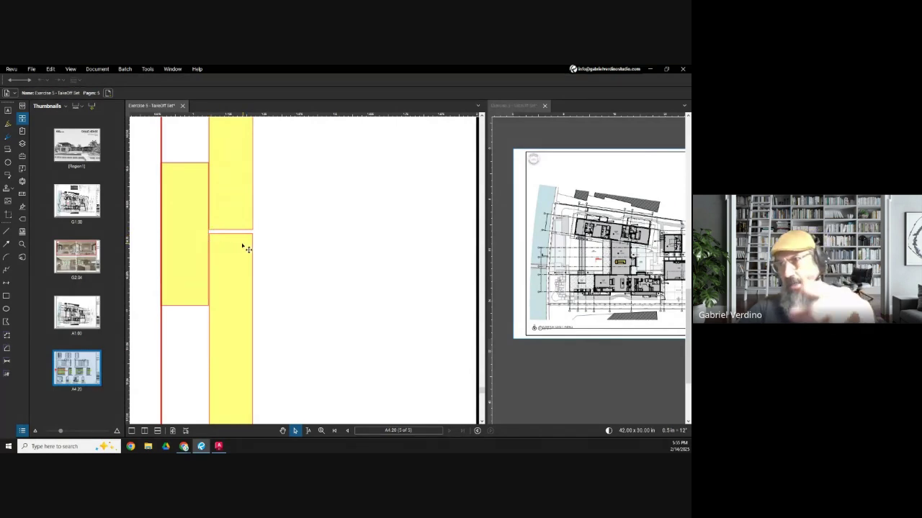
scroll(233, 238, "left", 2)
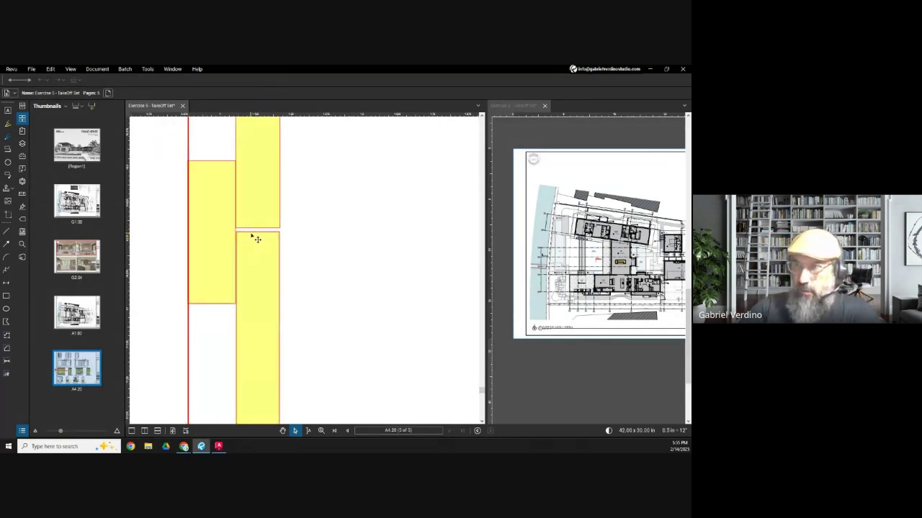
scroll(256, 238, "down", 1)
scroll(257, 237, "up", 3)
key("r")
left_click_drag(252, 213, 261, 247)
key("Delete")
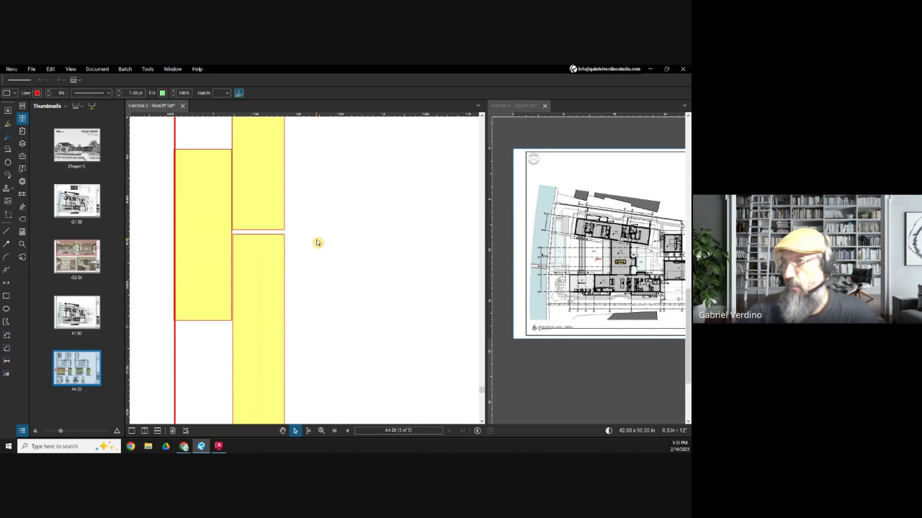
- Select both panel rectangles and shift them slightly away from the backing strip, leaving a narrow gap for the clips
scroll(318, 240, "down", 2)
left_click_drag(315, 275, 245, 298)
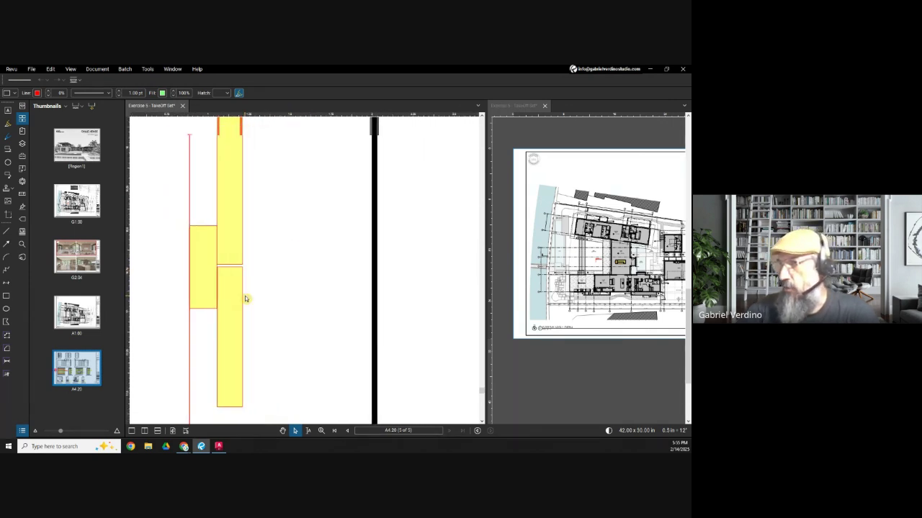
left_click(238, 259)
left_click(240, 291, "shift")
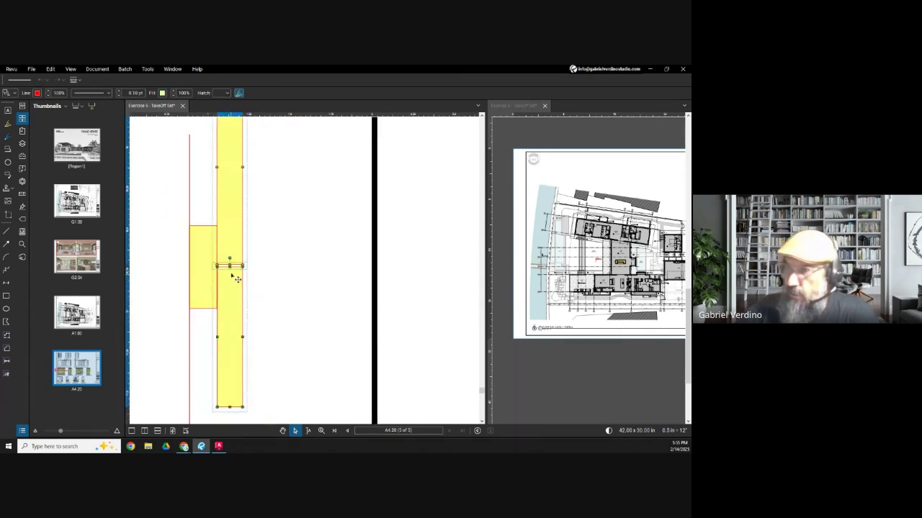
left_click_drag(232, 260, 241, 258)
left_click(284, 240)
- Draw a Z-shaped clip polyline against the backing strip's outer face and nudge it slightly upward in the gap
scroll(272, 281, "down", 2)
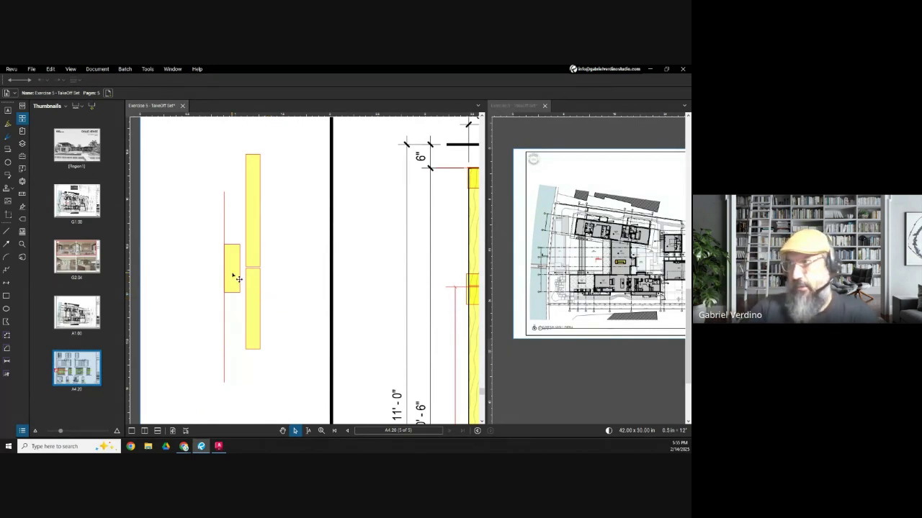
scroll(233, 269, "down", 1)
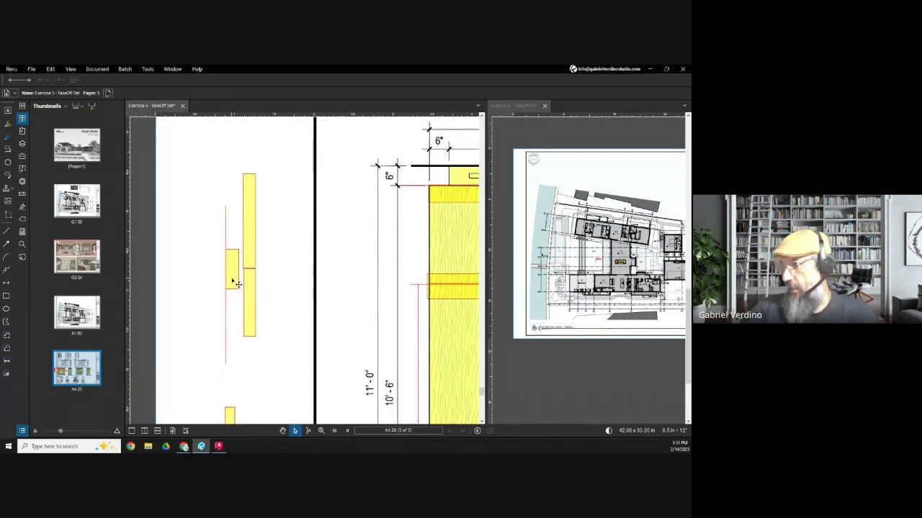
scroll(232, 277, "down", 3)
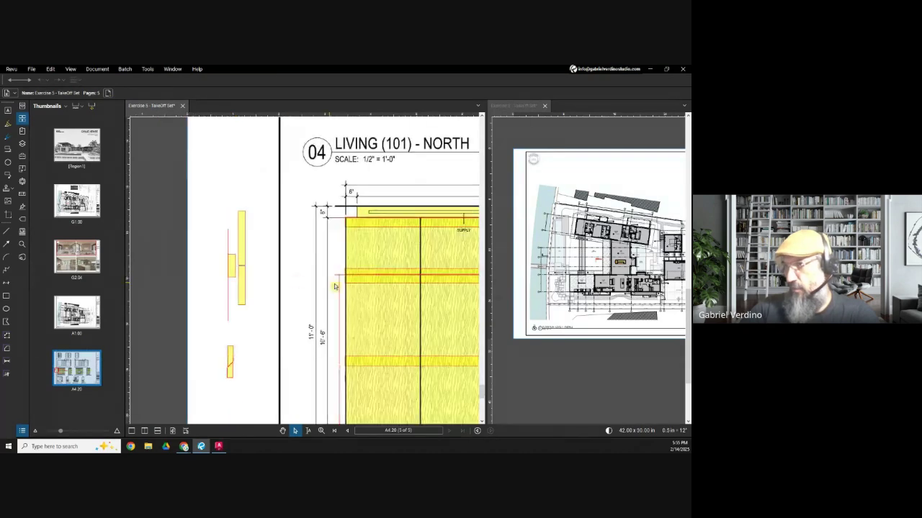
scroll(338, 302, "right", 2)
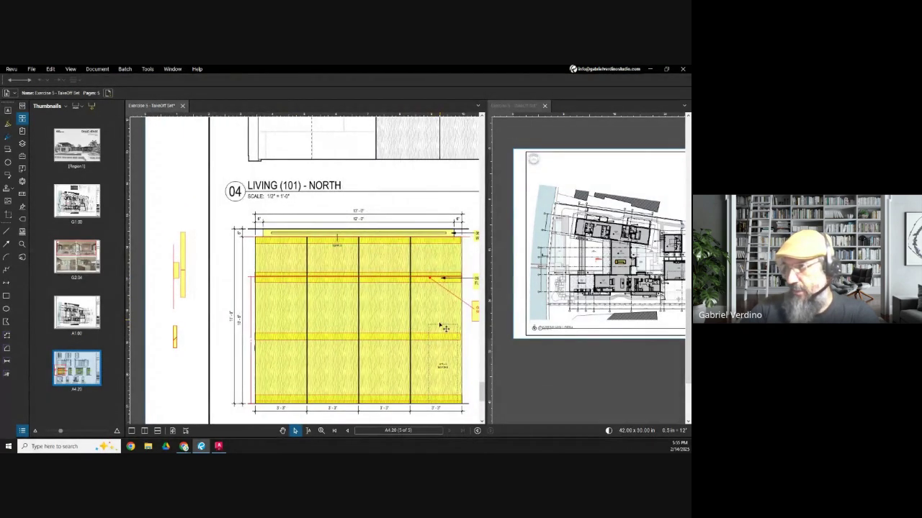
scroll(183, 279, "up", 3)
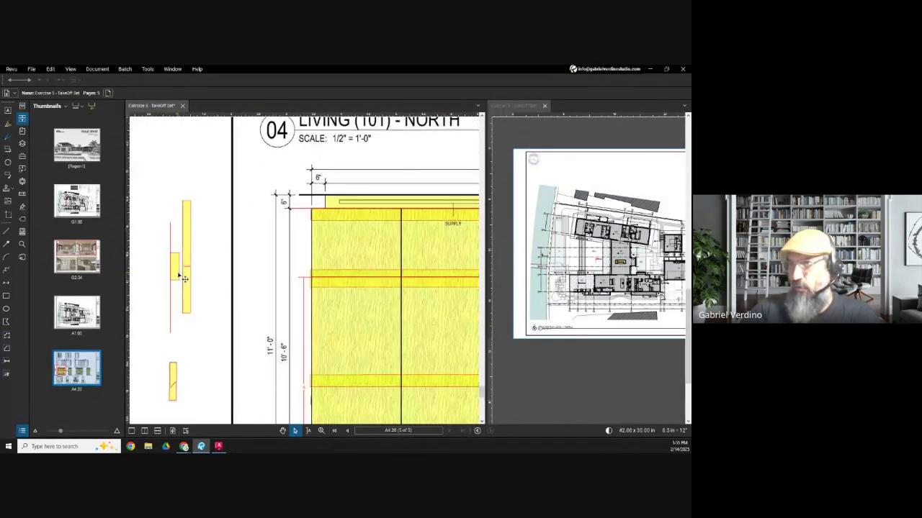
scroll(183, 279, "up", 5)
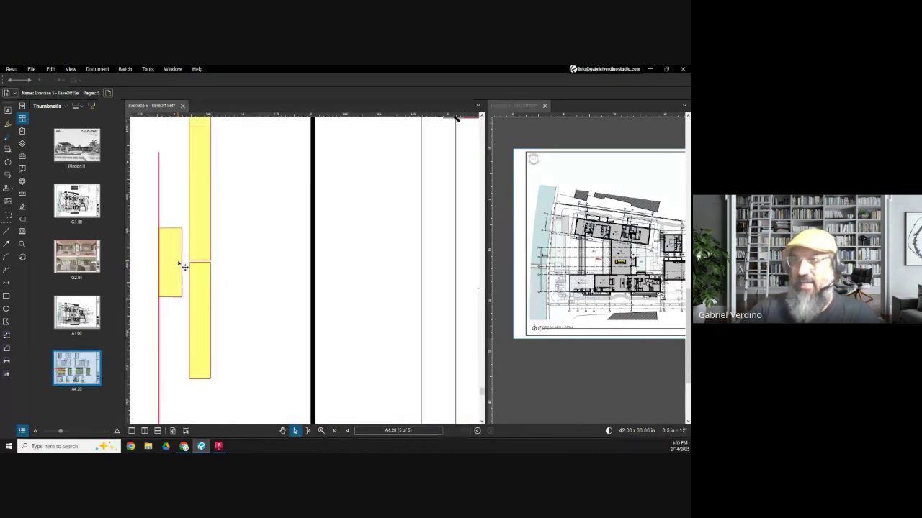
left_click(8, 272)
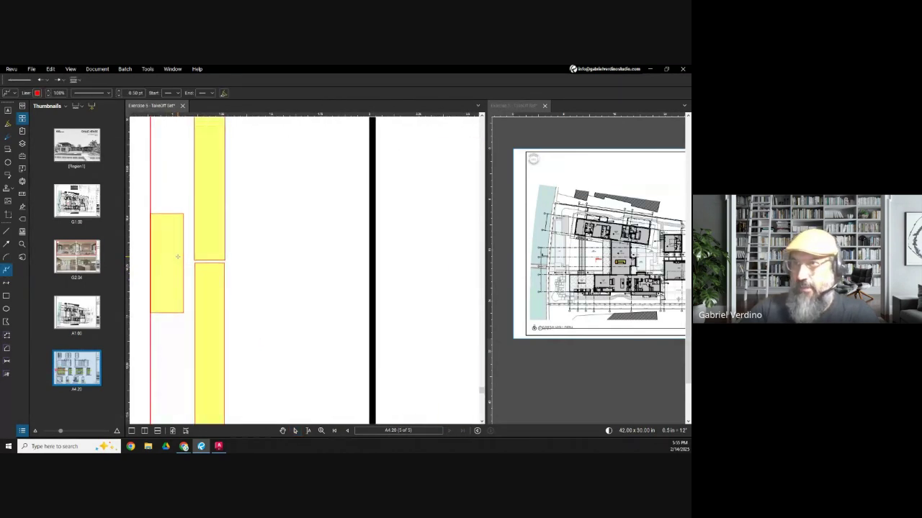
scroll(186, 250, "up", 1)
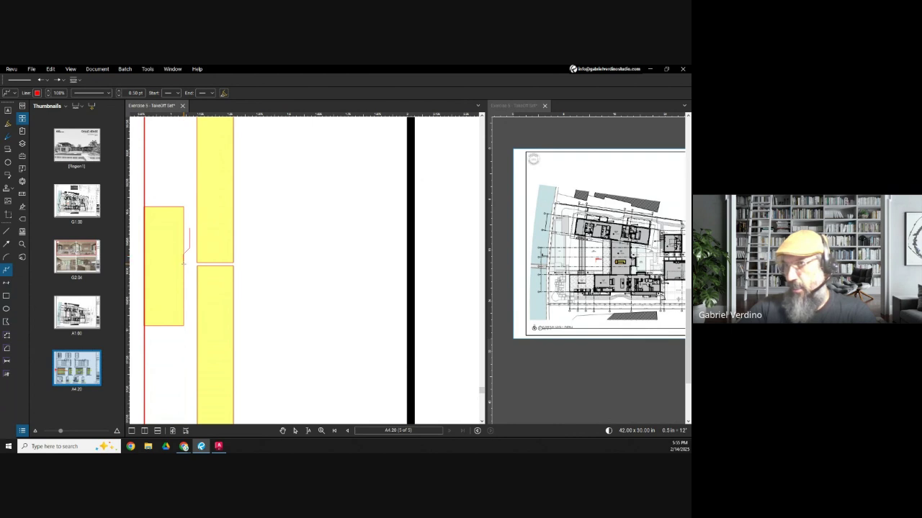
double_click(183, 264)
scroll(189, 252, "up", 2)
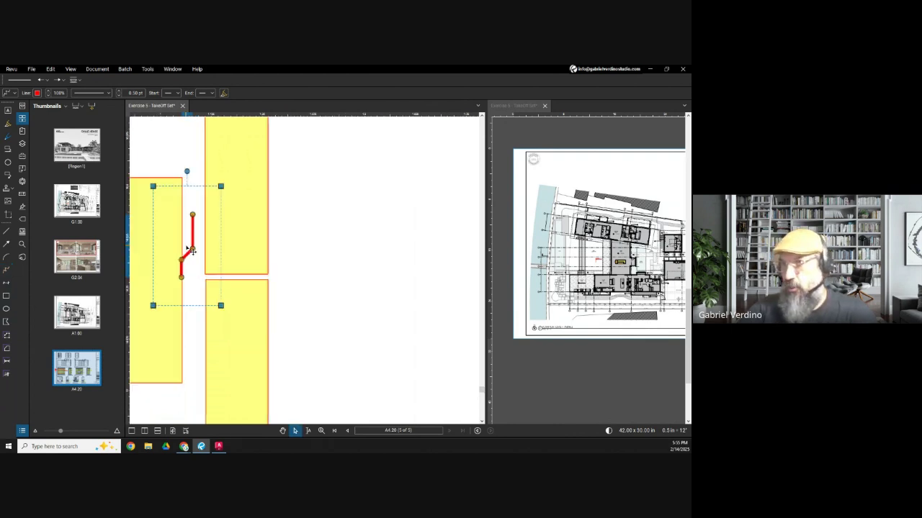
left_click_drag(199, 247, 202, 239)
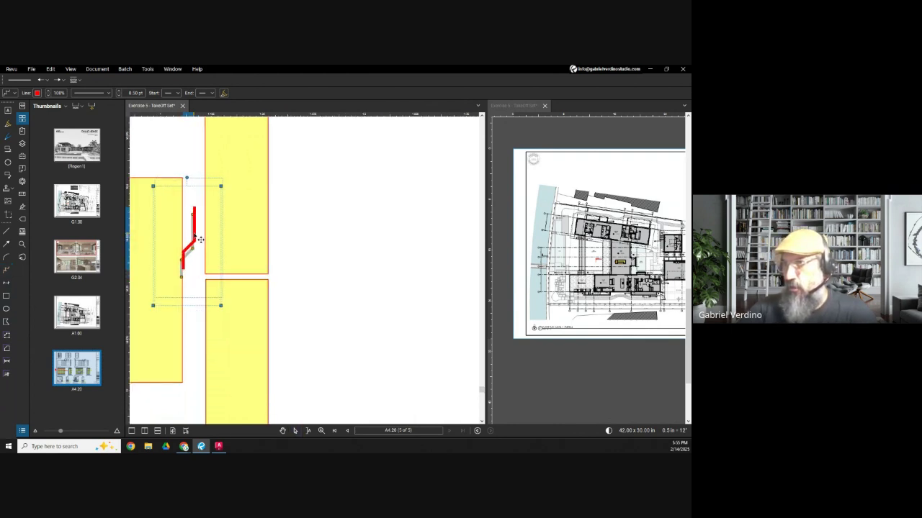
- Draw the mating Z-clip polyline from the upper panel's back face, hooking over the clip on the backing strip
left_click(6, 270)
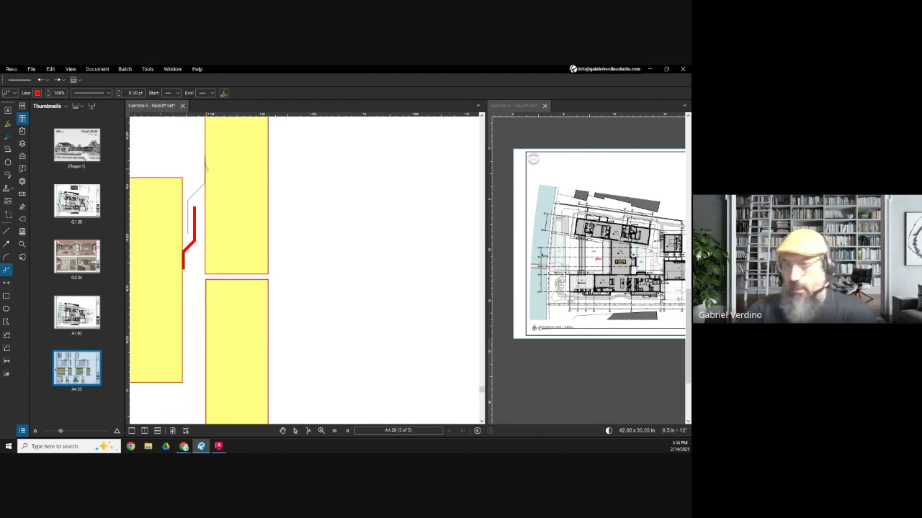
key("Return")
scroll(236, 245, "down", 2)
key("Escape")
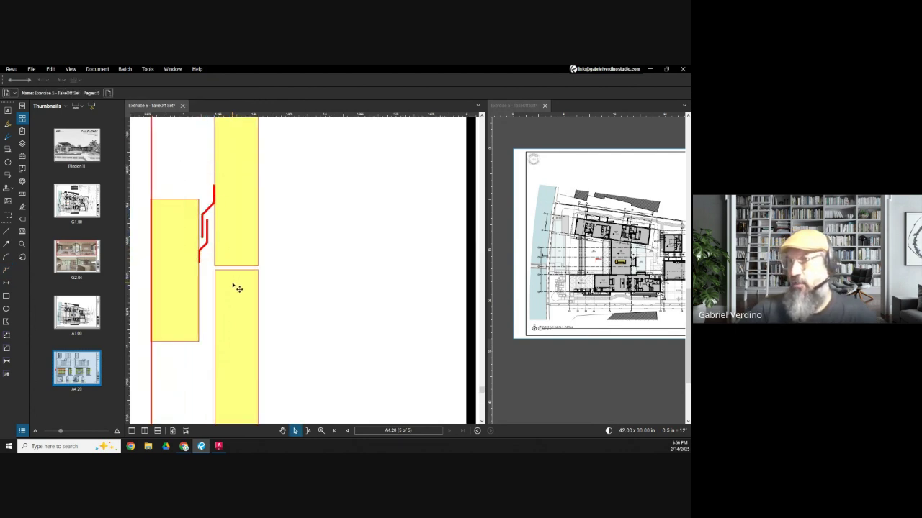
scroll(231, 292, "down", 2)
scroll(225, 248, "up", 2)
- Copy the pair of interlocking clip polylines and place the copy between the backing strip and the lower panel
left_click(222, 244)
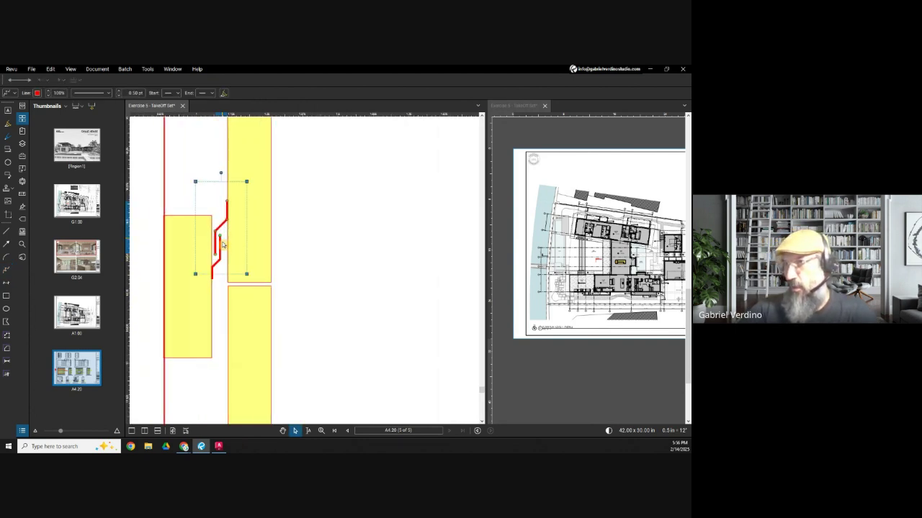
left_click(213, 276, "shift")
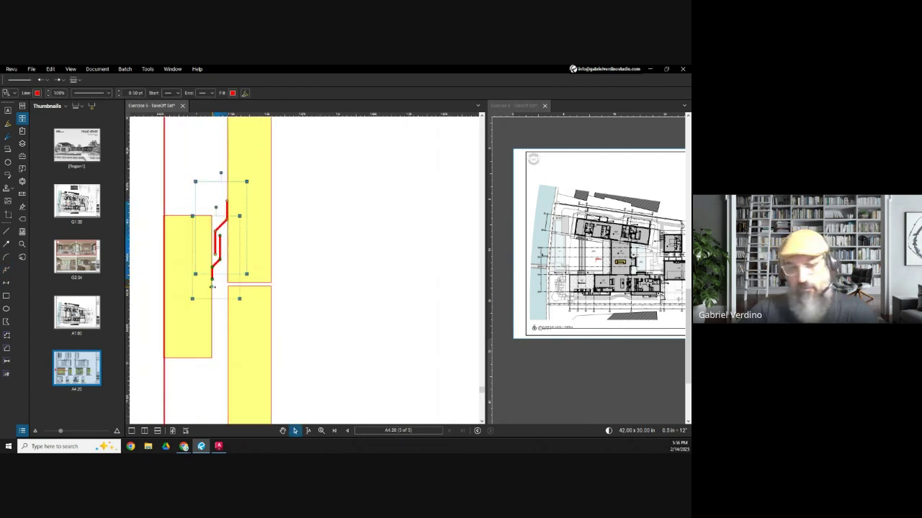
key("ctrl+c")
key("ctrl+v")
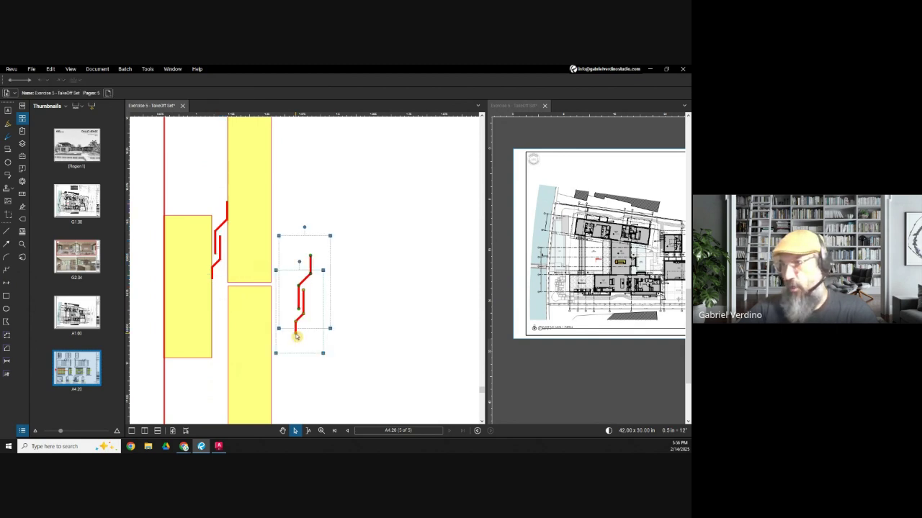
left_click_drag(309, 313, 228, 349)
left_click(319, 339)
left_click(191, 353)
left_click_drag(188, 360, 185, 381)
left_click(305, 292)
- Move the backing strip, clips and panels together away from the wall line to leave a narrow shim gap
scroll(241, 293, "down", 2)
left_click(186, 251)
left_click_drag(196, 217, 215, 241)
key("Escape")
left_click(216, 208)
scroll(216, 242, "up", 2)
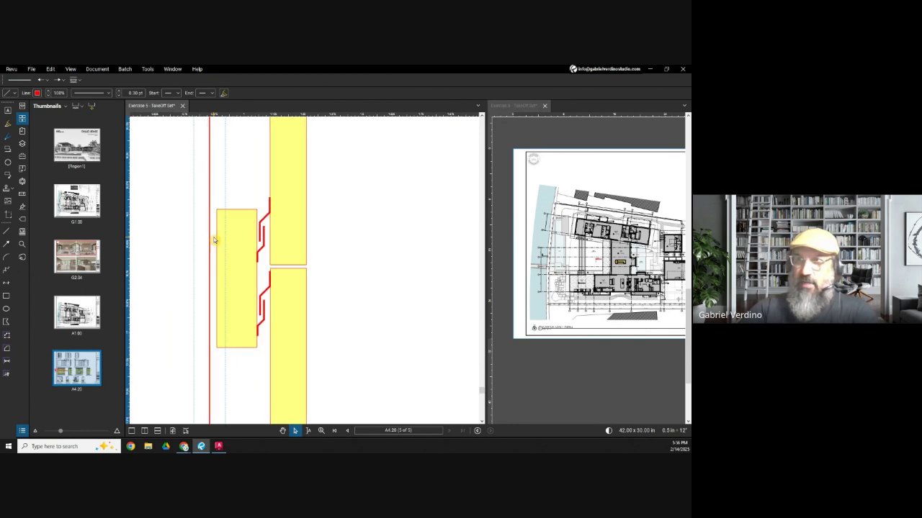
- Draw a thin tapered polygon as a shim between the wall line and the backing strip, narrowing downward
left_click(231, 243)
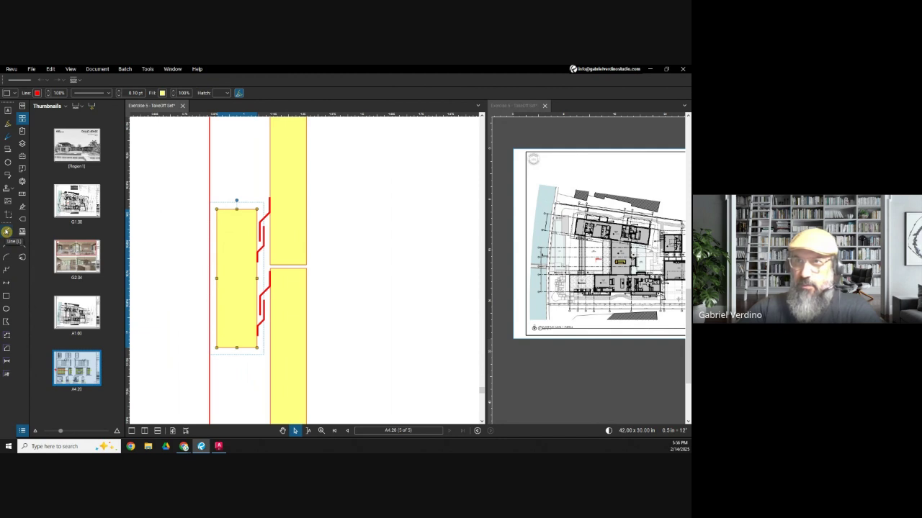
left_click(6, 322)
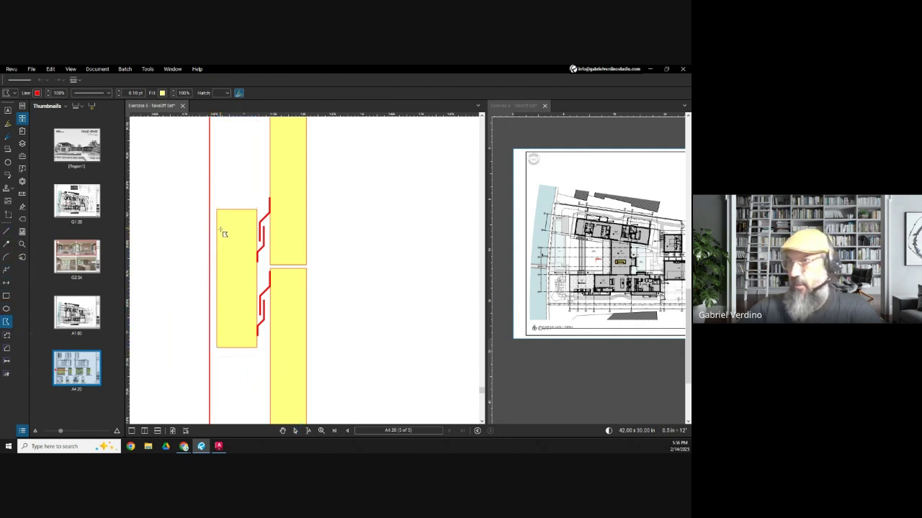
left_click(212, 288)
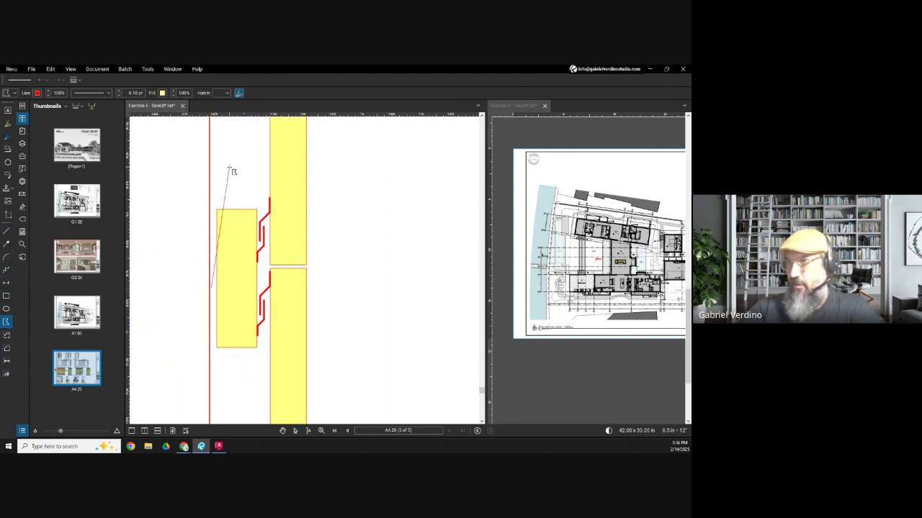
left_click(211, 149)
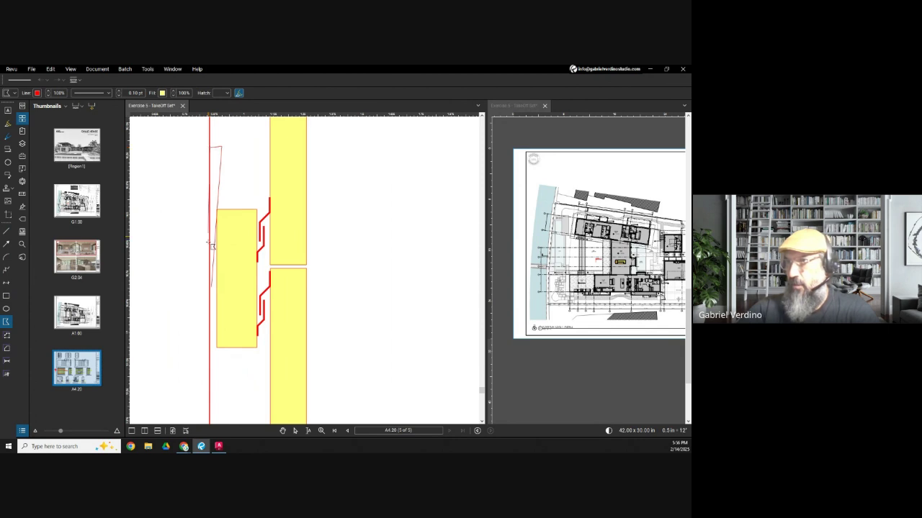
left_click(212, 288)
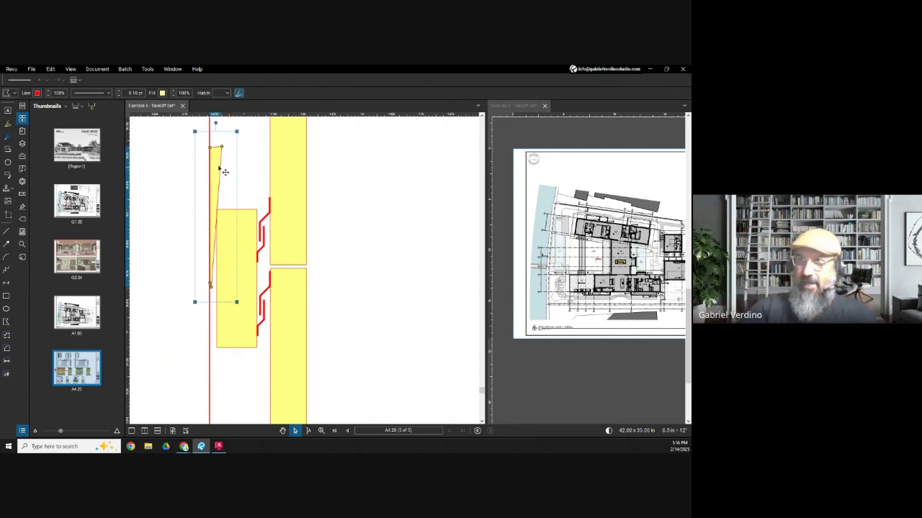
scroll(216, 245, "down", 2)
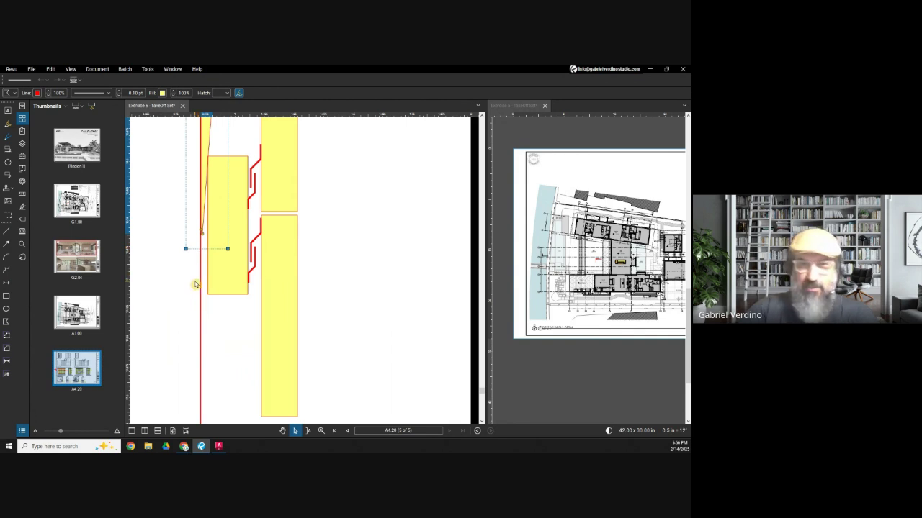
scroll(250, 309, "down", 1)
left_click(239, 247)
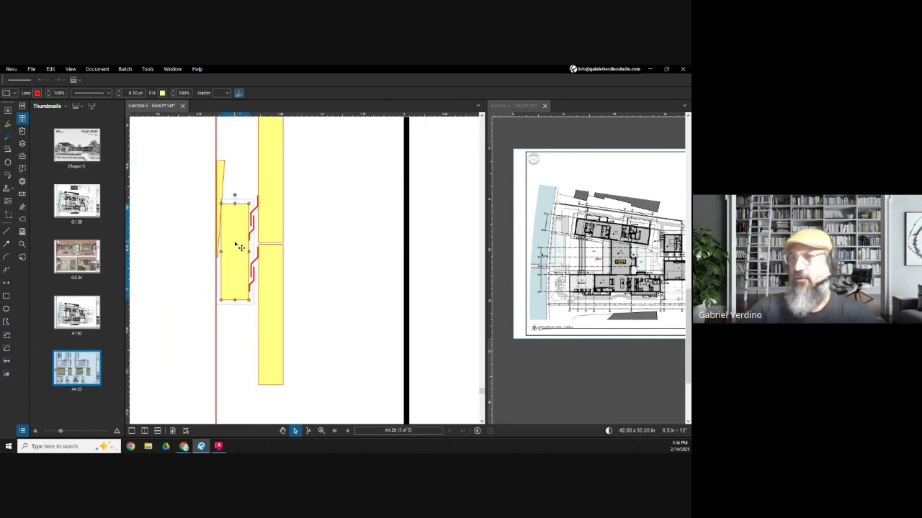
scroll(240, 247, "down", 2)
key("Escape")
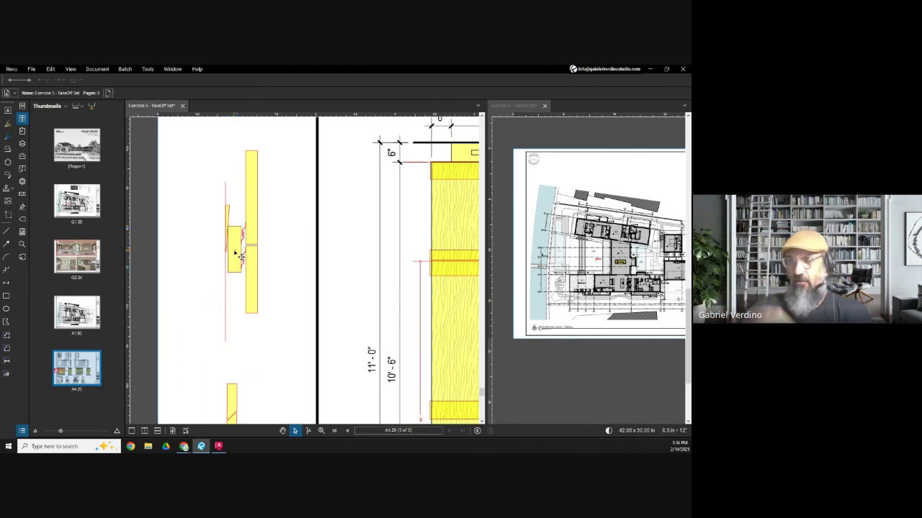
- Switch to the Z-clip image results in Chrome and search for plywood backing for walls
mouse_move(185, 448)
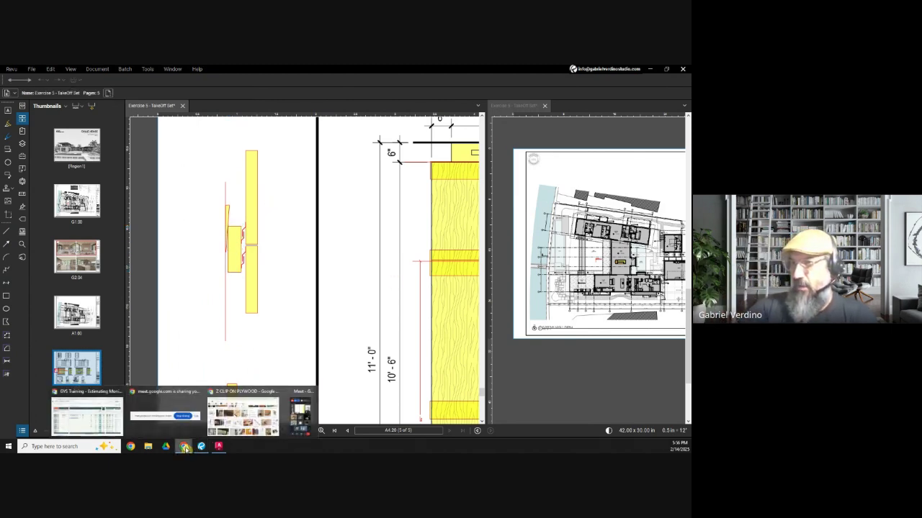
left_click(242, 418)
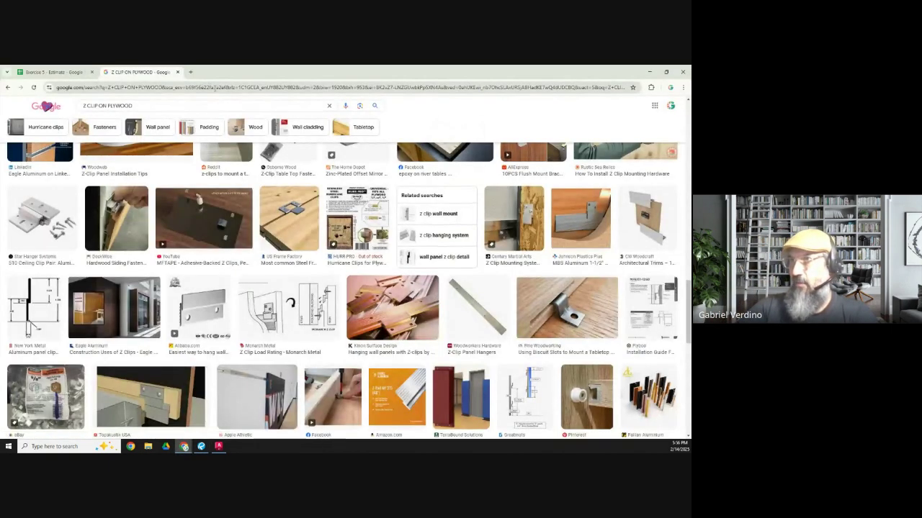
left_click(215, 87)
type("plyw")
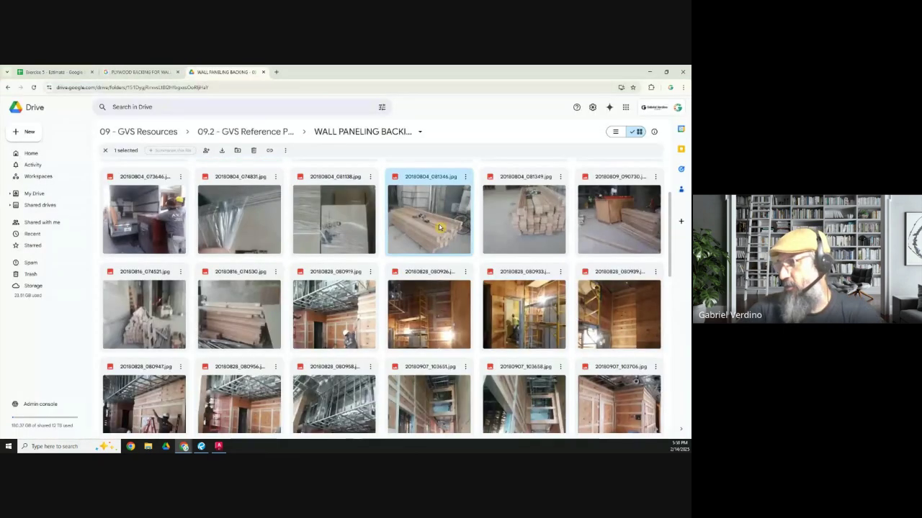
- Examine the enlarged site photos of backing strips in the Drive wall paneling backing folder, including 20180907_103729.jpg and 20180925_073915.jpg
double_click(439, 228)
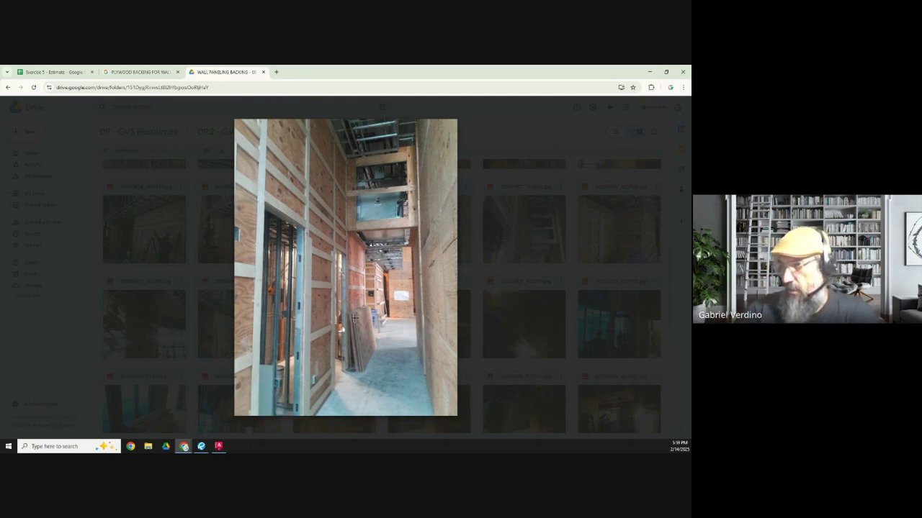
key("Escape")
scroll(325, 335, "down", 2)
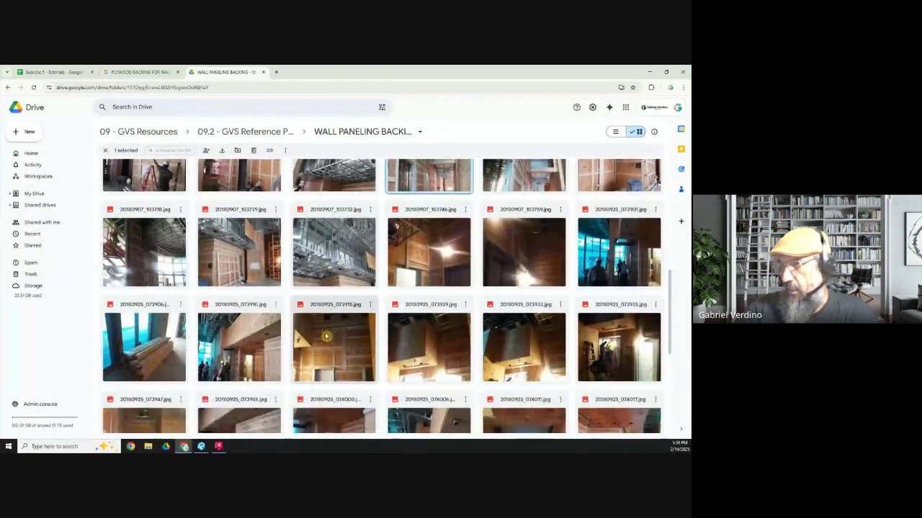
double_click(238, 270)
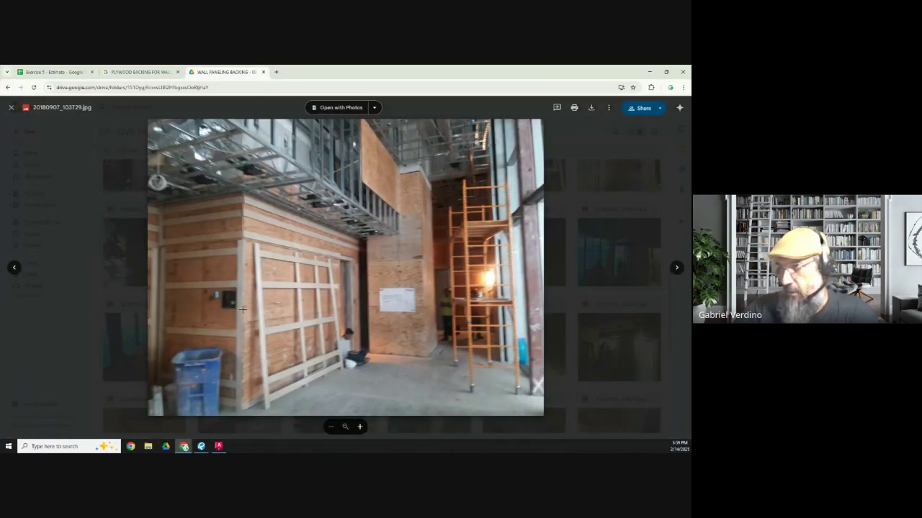
key("Escape")
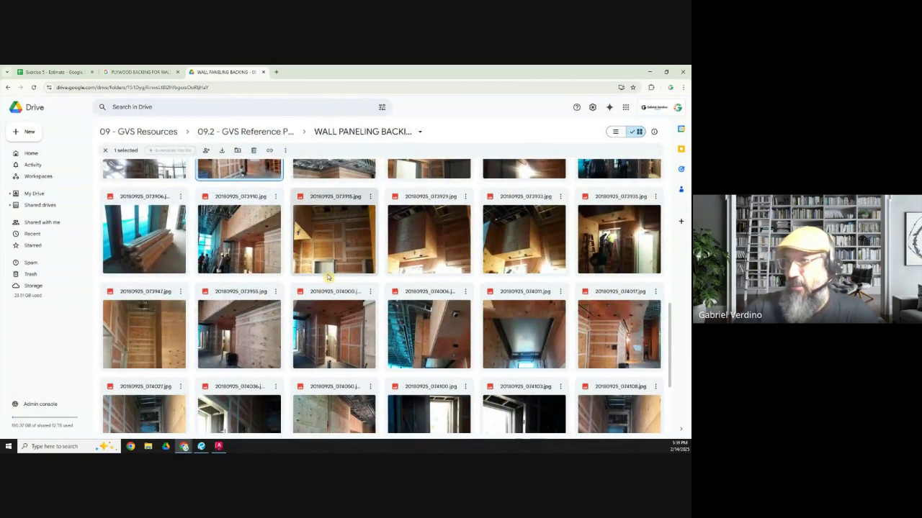
double_click(334, 244)
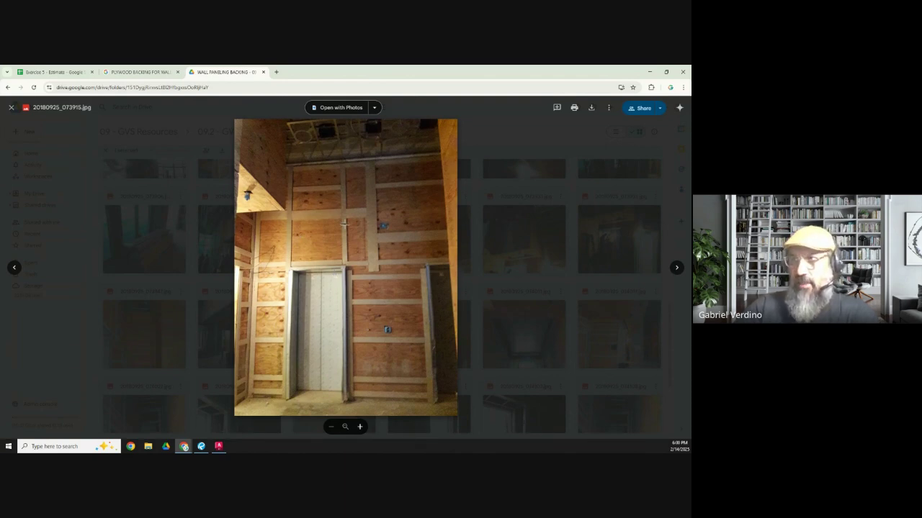
key("Escape")
- Browse the remaining photo thumbnails in the wall paneling backing folder and return to the 20180925 site photos
scroll(349, 267, "down", 5)
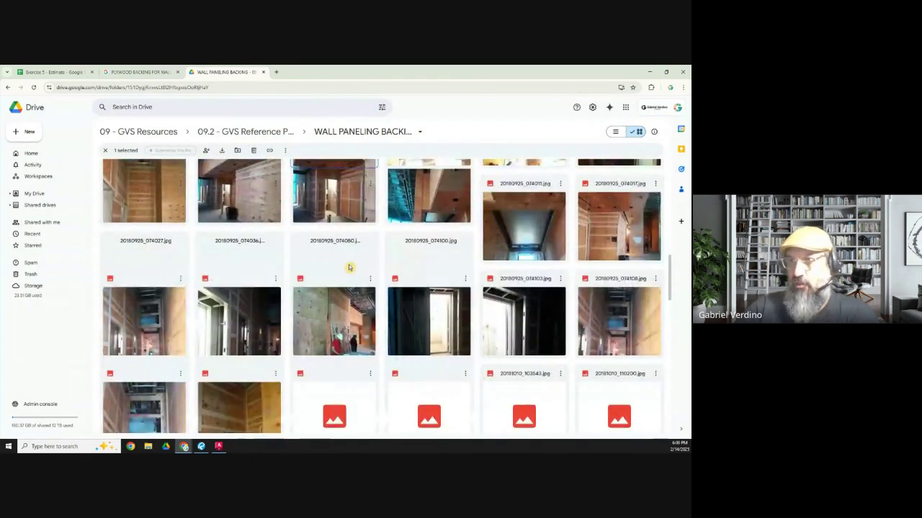
scroll(349, 267, "down", 1)
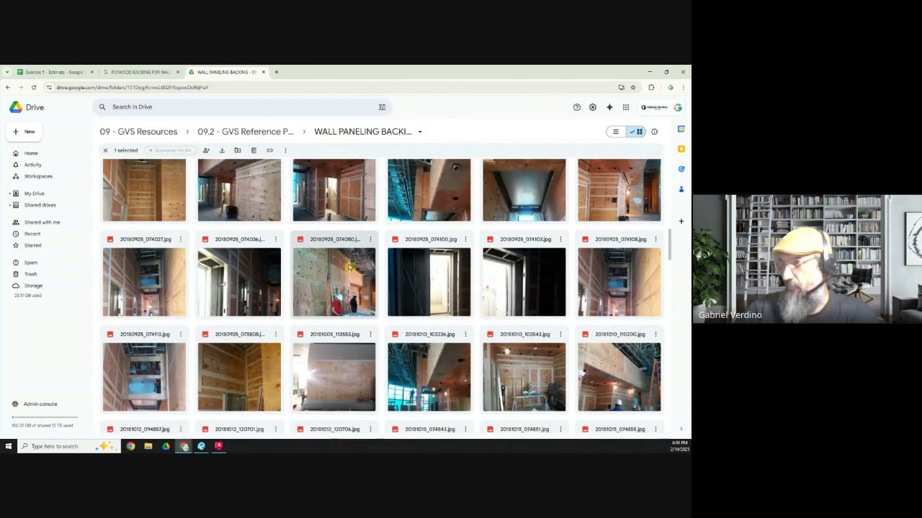
scroll(350, 266, "down", 2)
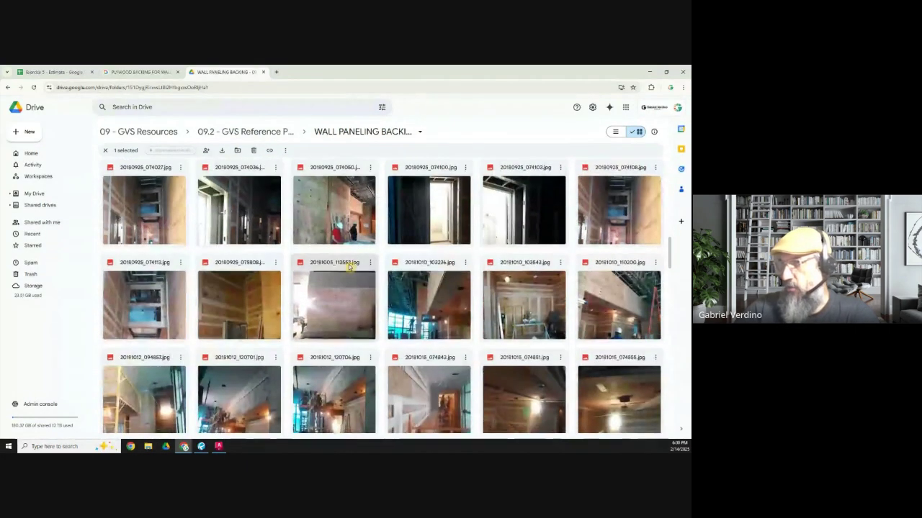
scroll(349, 266, "down", 1)
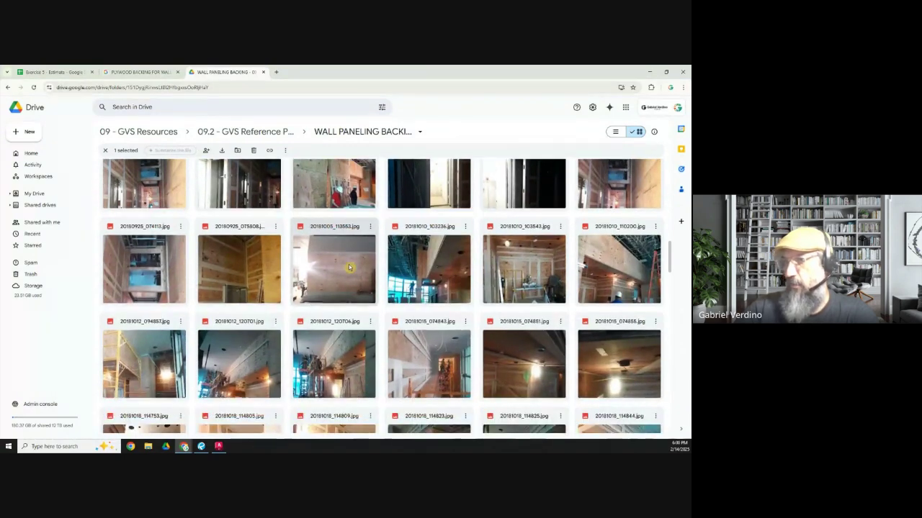
scroll(350, 267, "up", 2)
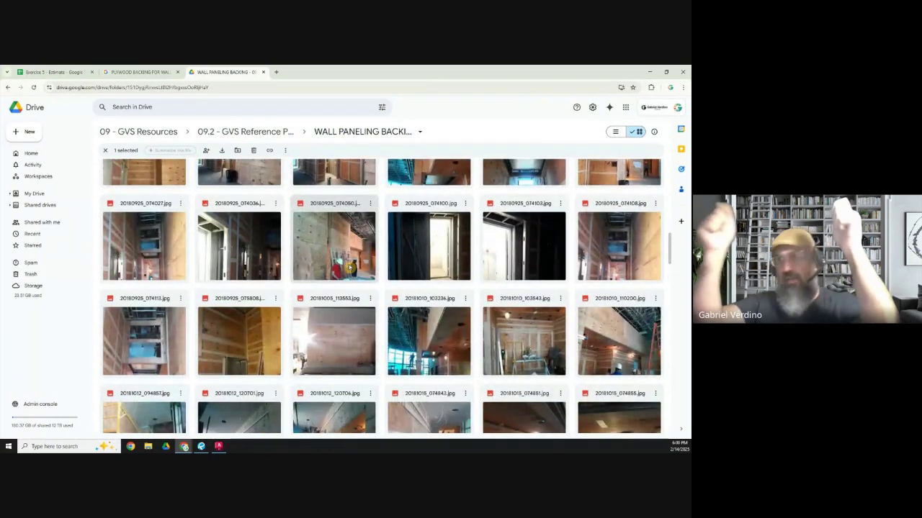
scroll(278, 241, "up", 3)
scroll(151, 272, "up", 2)
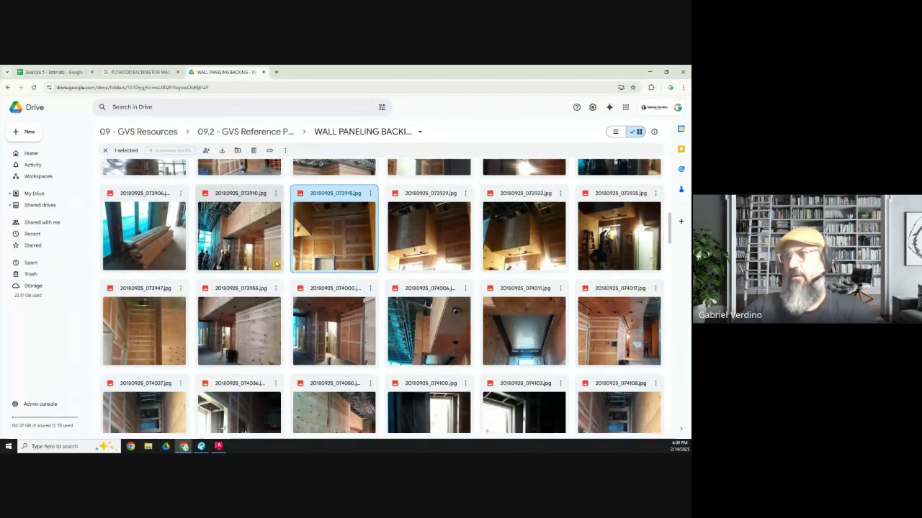